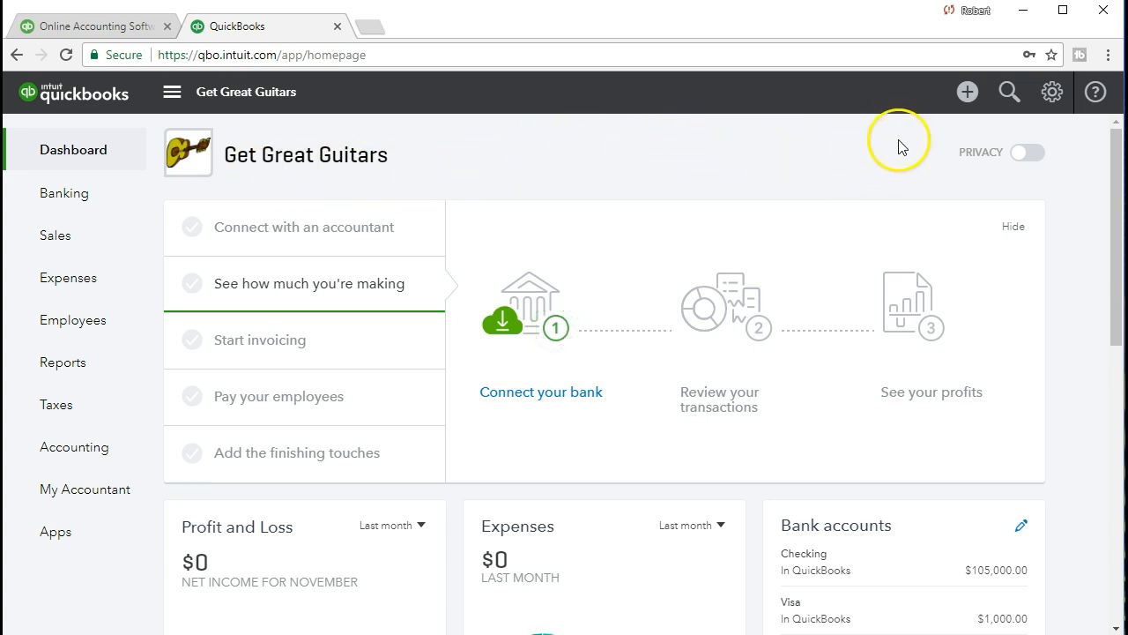
# Start a new Receive Payment transaction and select Anderson Guitars as the customer
pyautogui.click(966, 92)
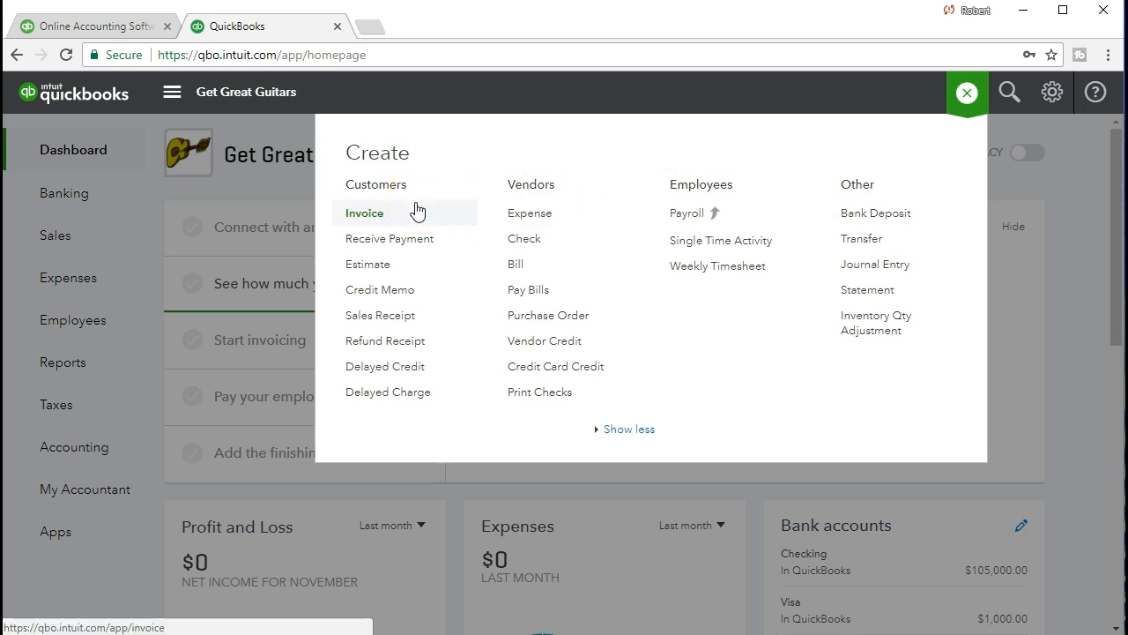
pyautogui.click(431, 253)
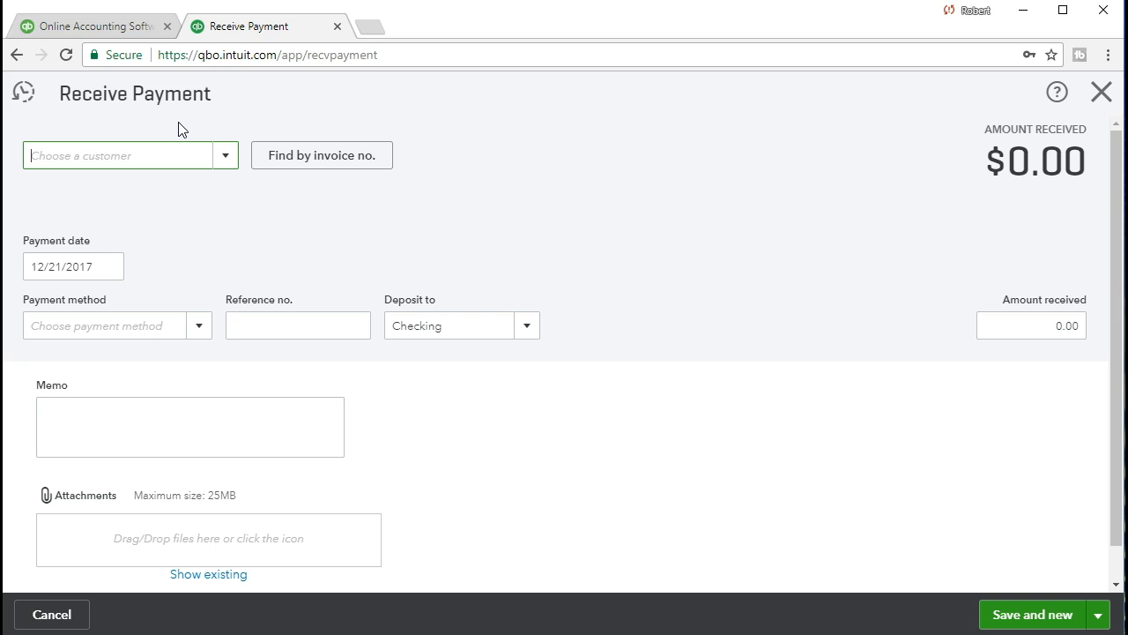
pyautogui.click(207, 234)
pyautogui.click(226, 156)
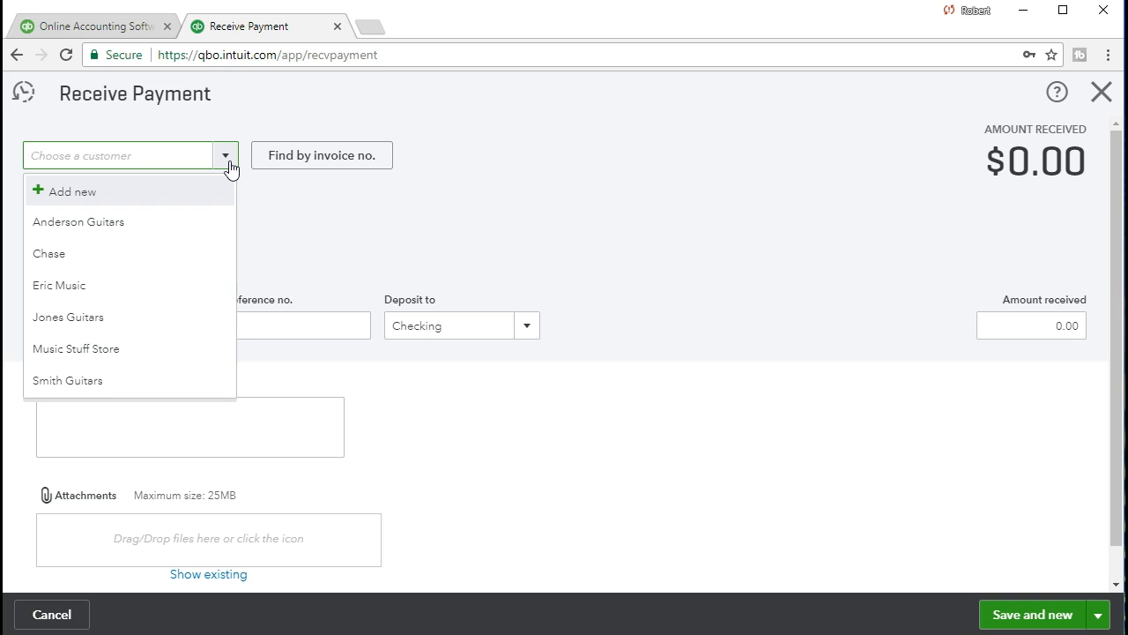
pyautogui.write('Anderson Guitars')
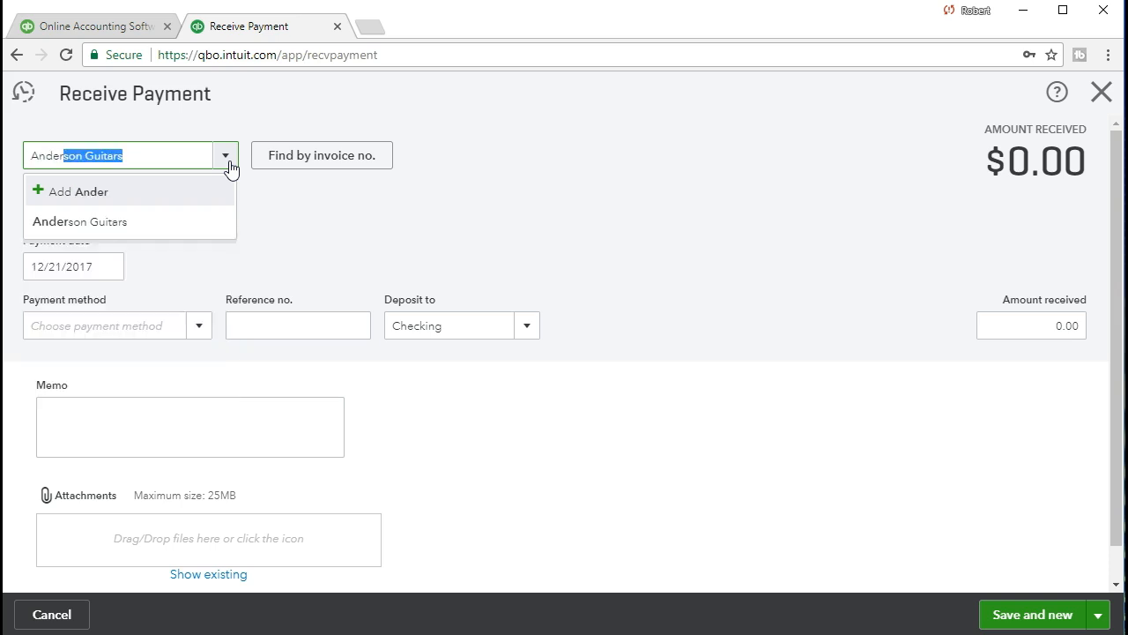
pyautogui.press('BackSpace')
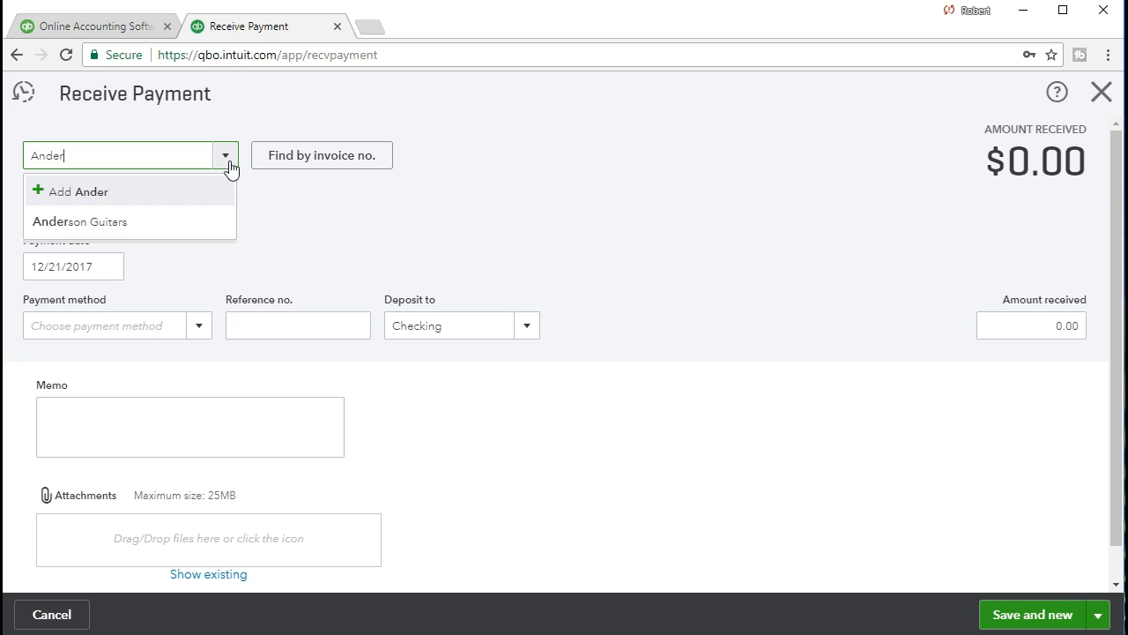
pyautogui.click(139, 231)
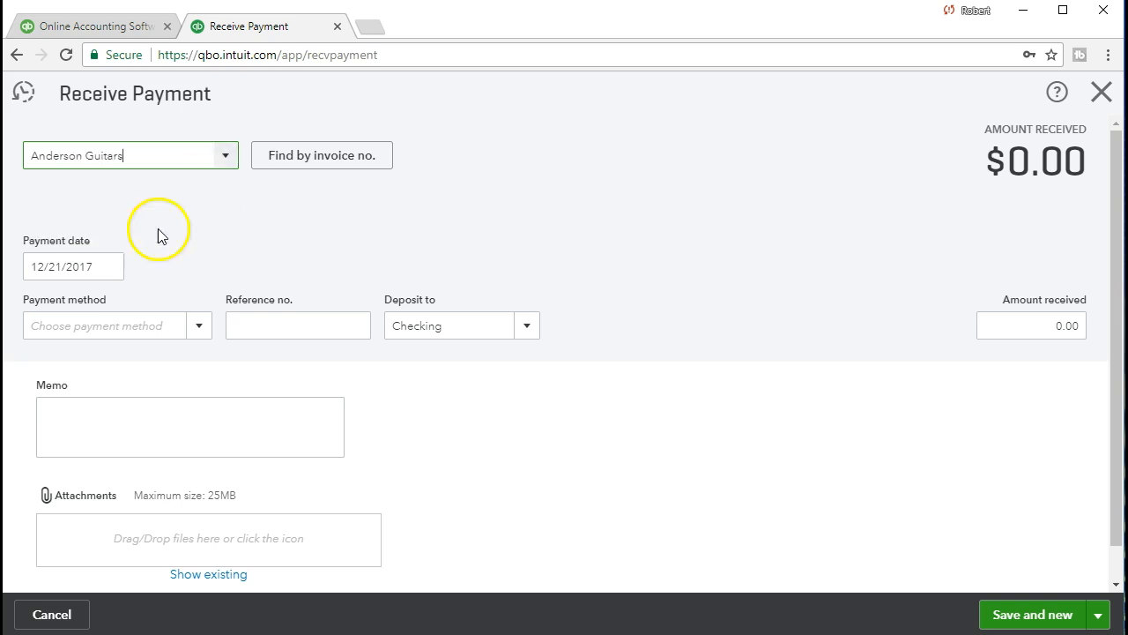
# Set the payment date to 011221 and the payment method to Check
pyautogui.press('Tab')
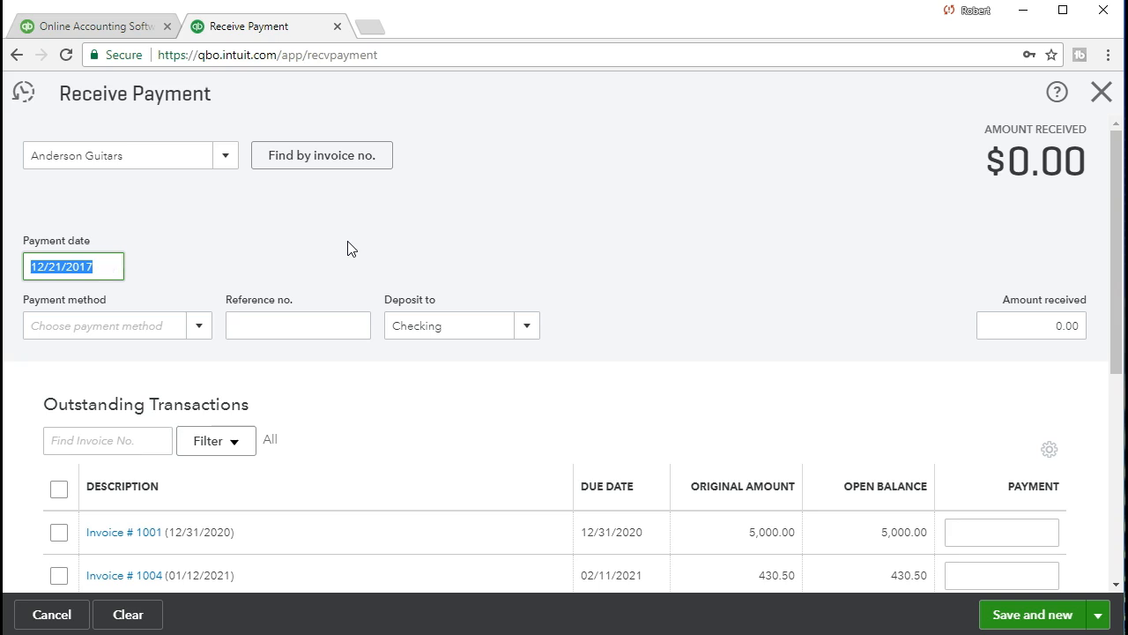
pyautogui.write('011221')
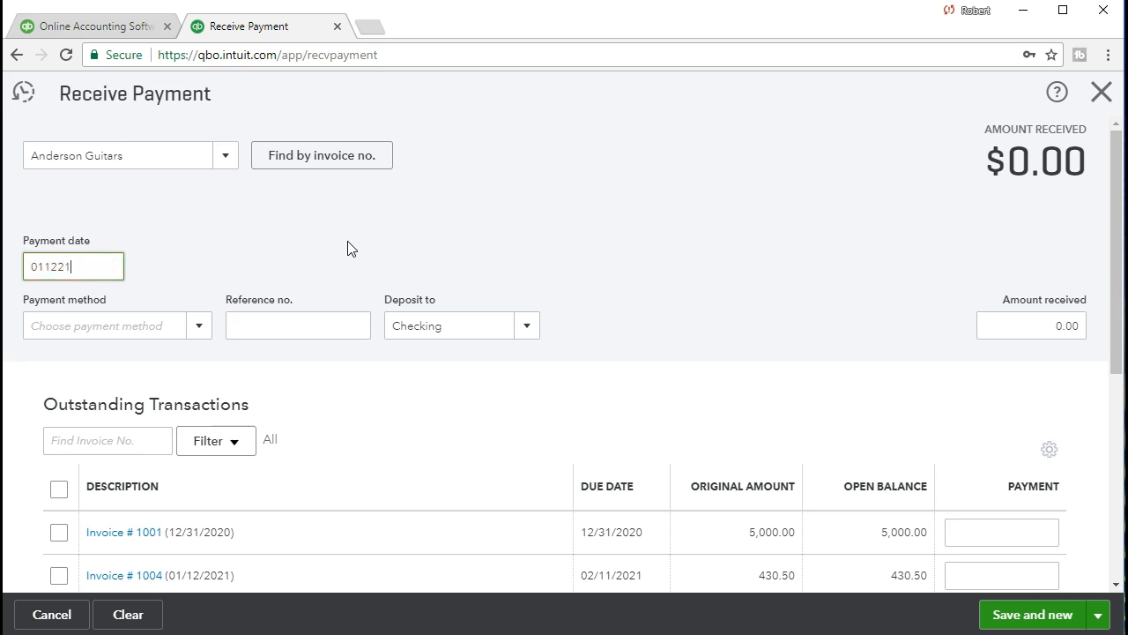
pyautogui.press('Tab')
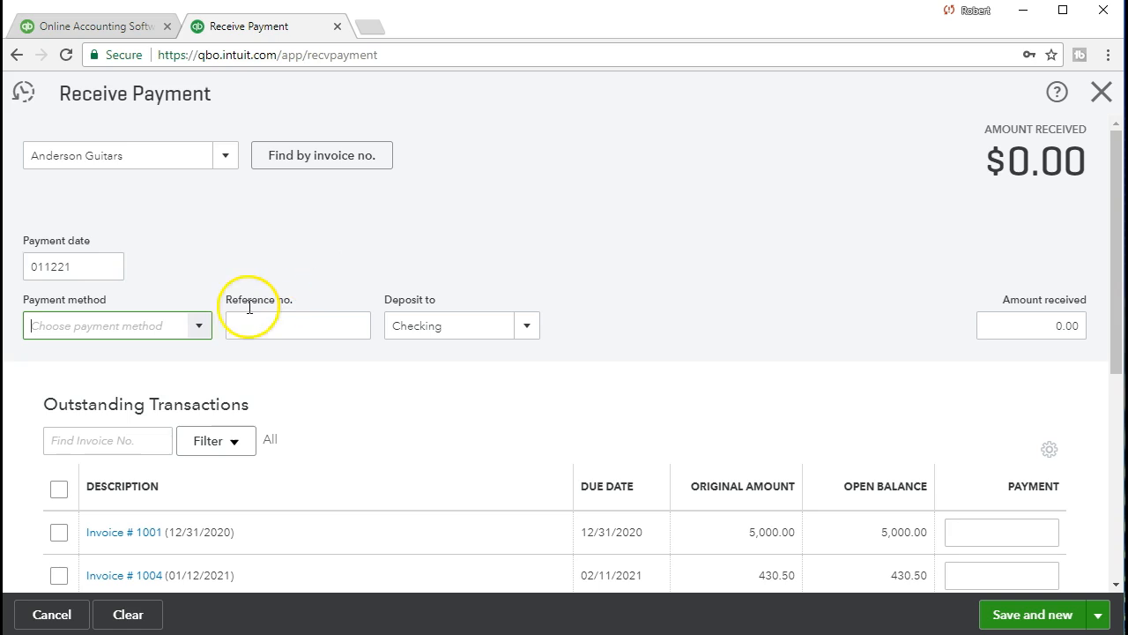
pyautogui.click(200, 326)
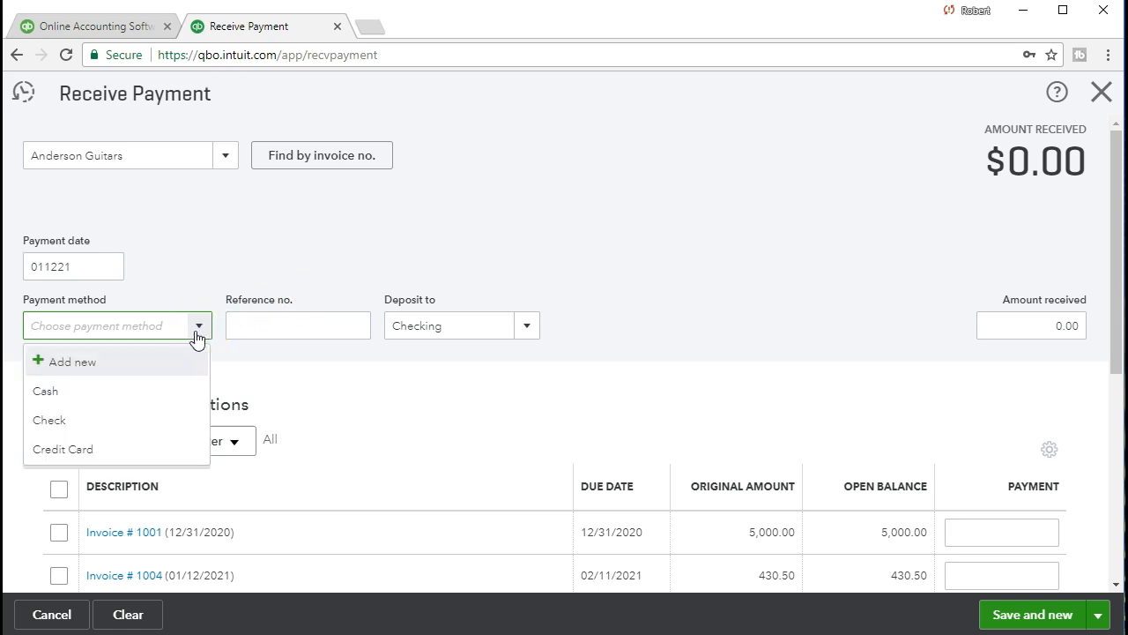
pyautogui.click(134, 421)
pyautogui.press('Tab')
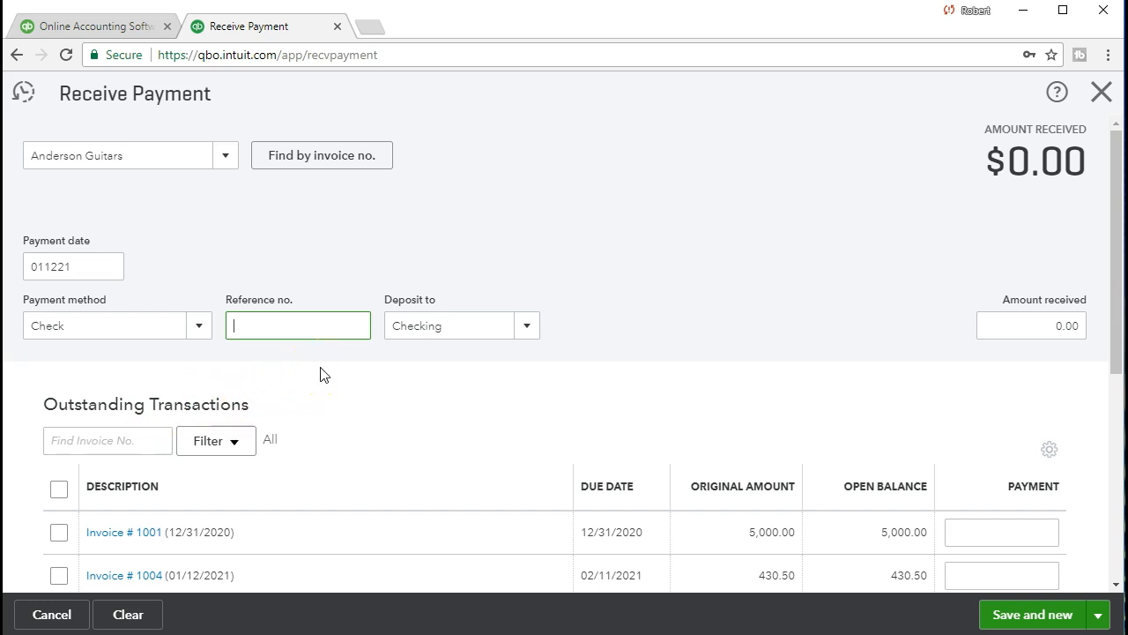
# Enter 8755 as the payment's reference number and set it to deposit to Uncategorized Asset
pyautogui.write('8755')
pyautogui.press('Tab')
pyautogui.click(319, 382)
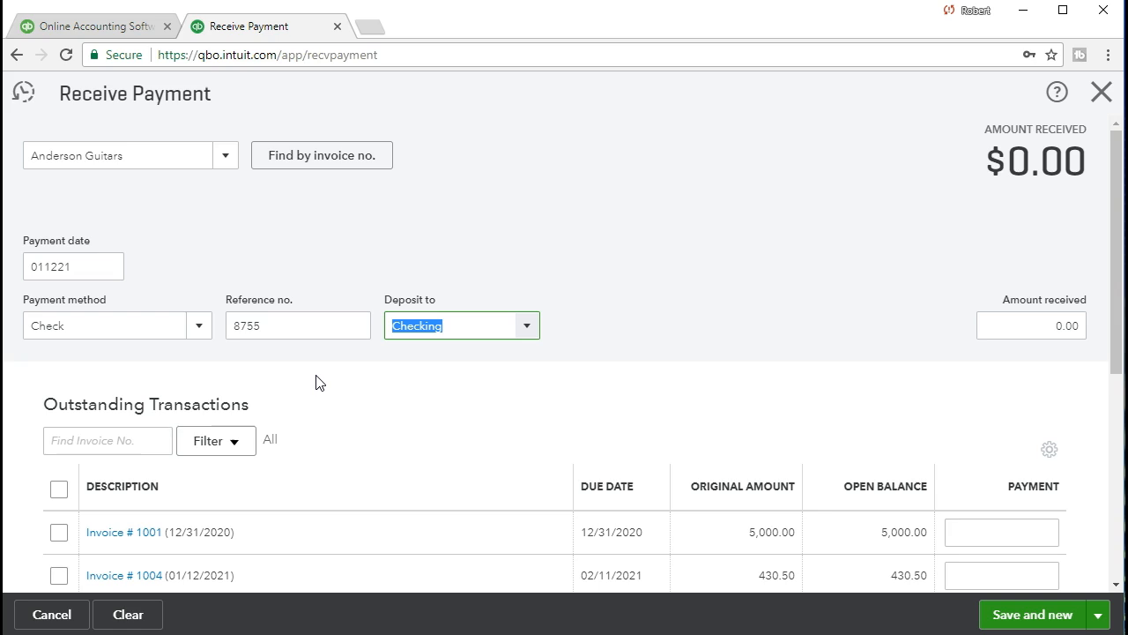
pyautogui.click(526, 327)
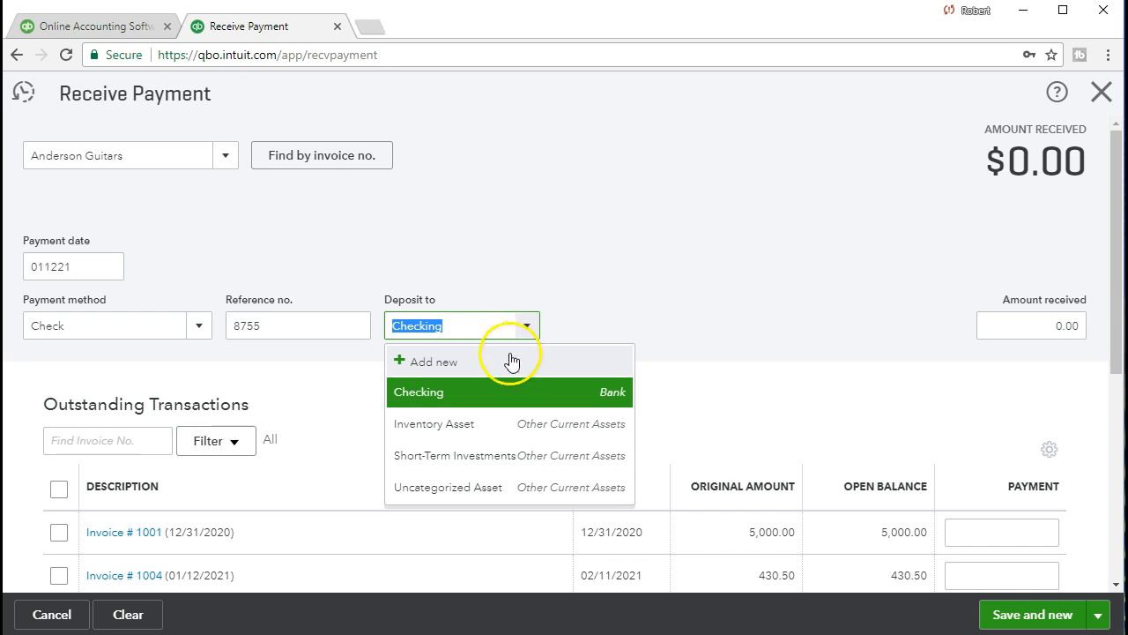
pyautogui.click(459, 498)
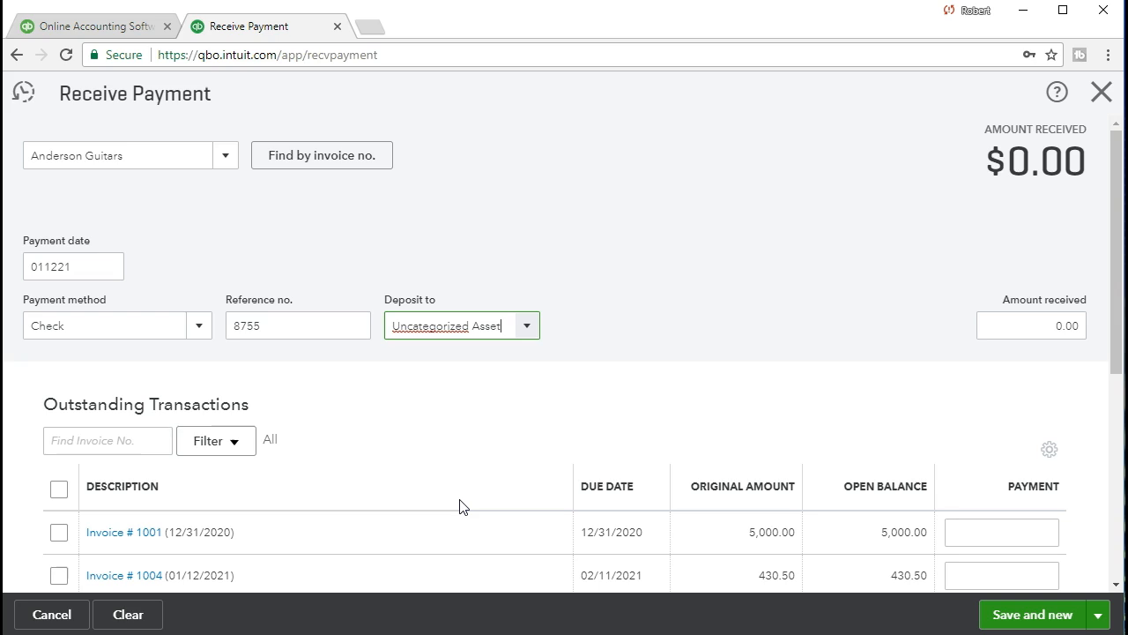
pyautogui.press('Tab')
# Apply the payment to Invoice # 1001 for its full 5,000.00 and review the payment details
pyautogui.scroll(-1, 459, 505)
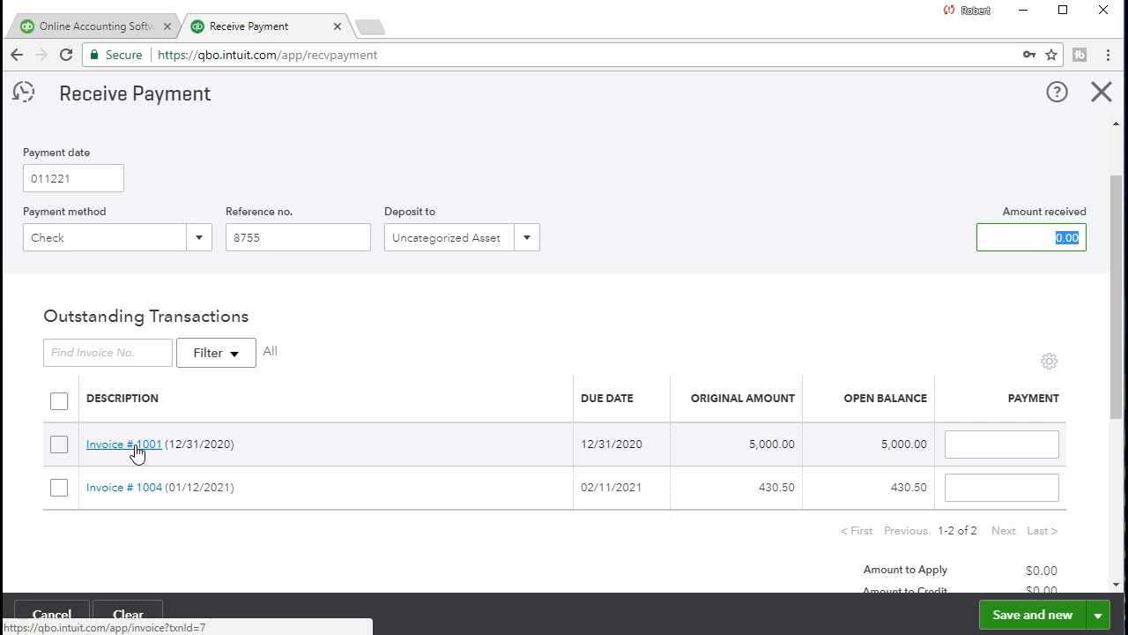
pyautogui.click(59, 445)
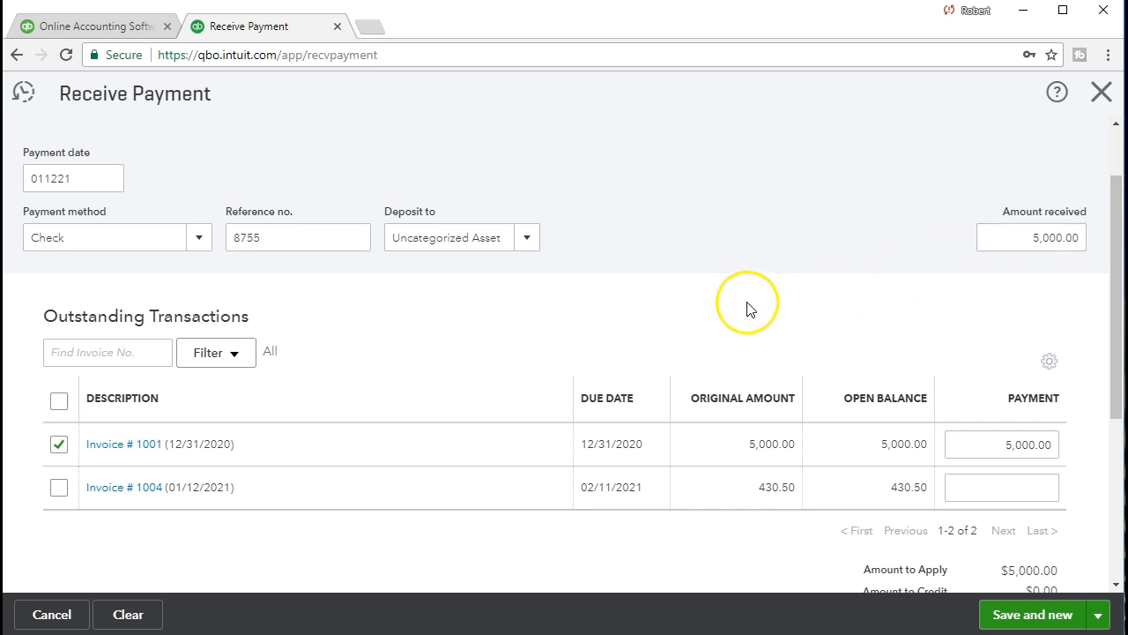
pyautogui.scroll(-1, 745, 308)
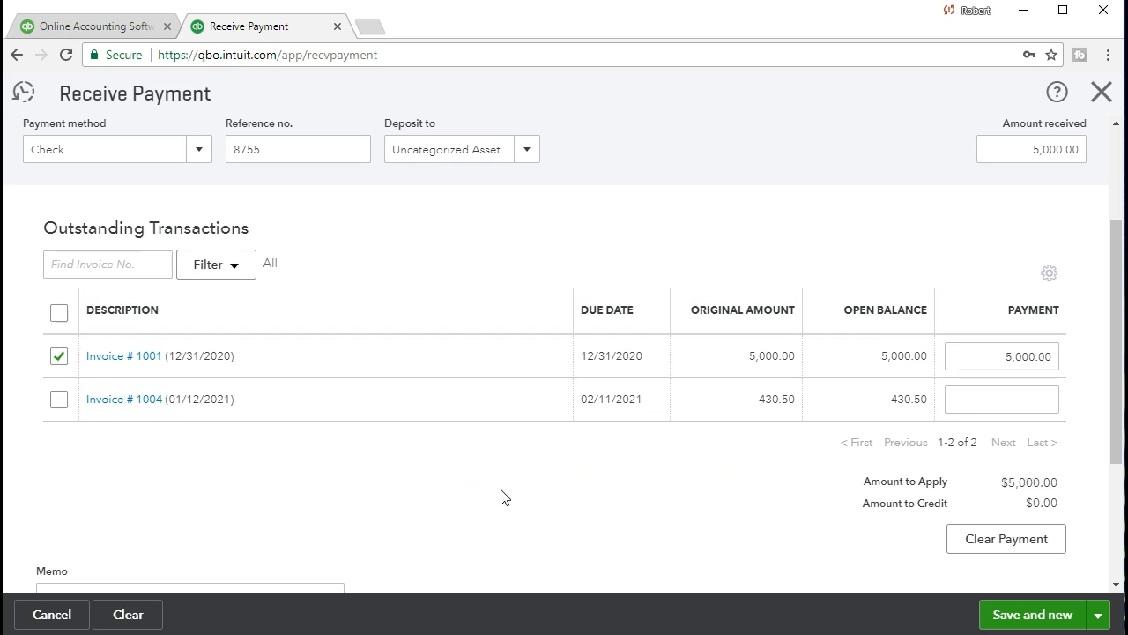
pyautogui.scroll(1, 500, 496)
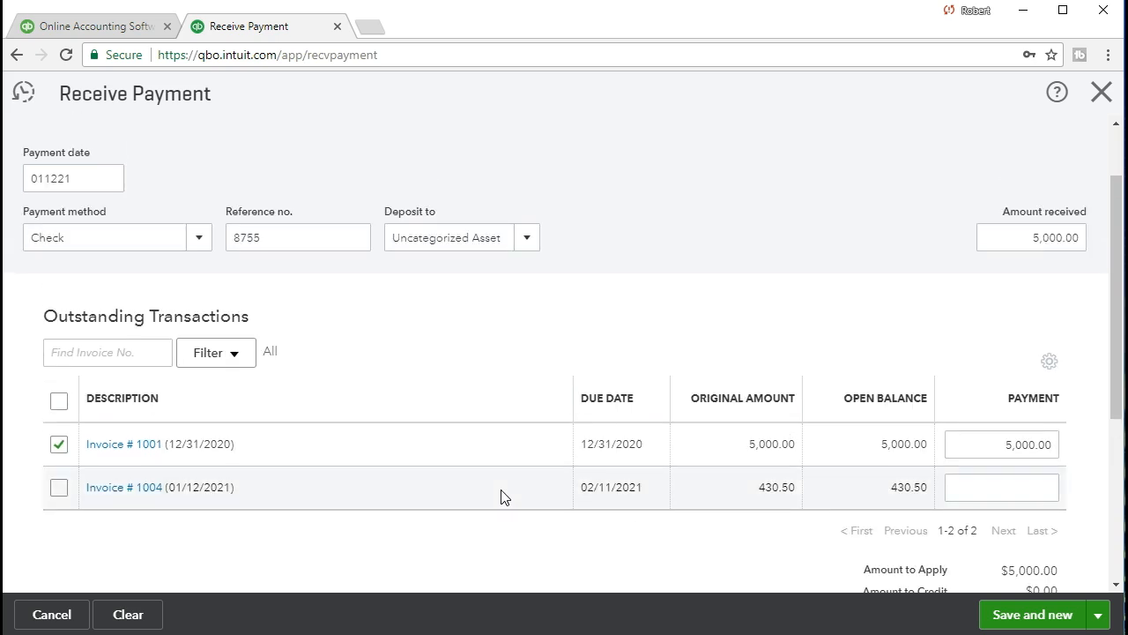
pyautogui.scroll(1, 500, 496)
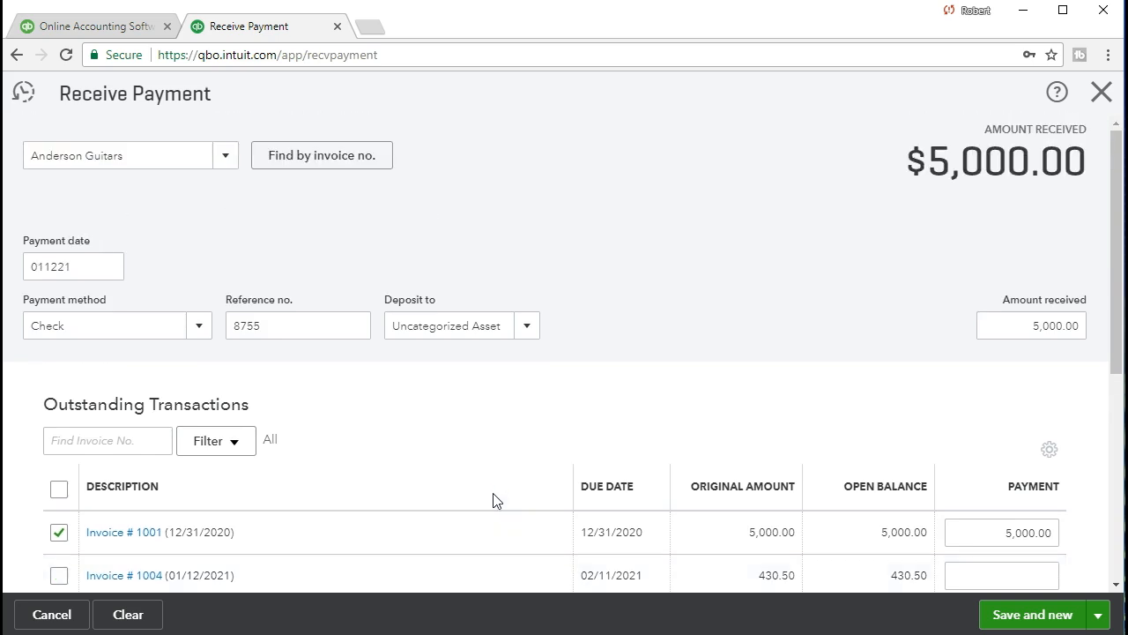
pyautogui.click(395, 238)
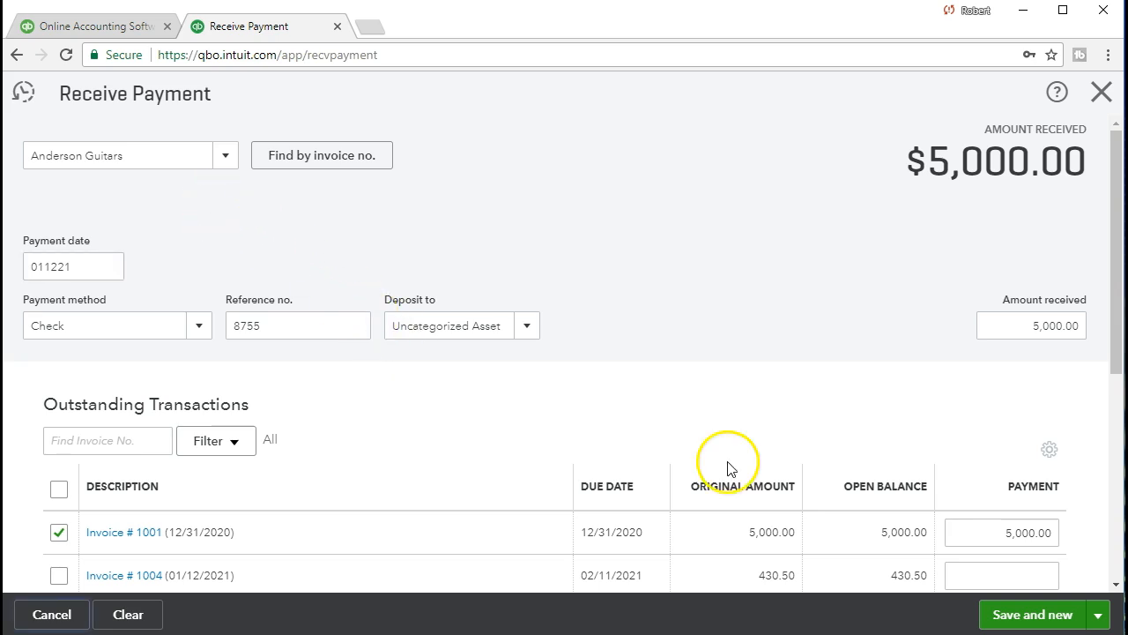
# Save the Anderson Guitars payment and close the payment form
pyautogui.scroll(-3, 728, 468)
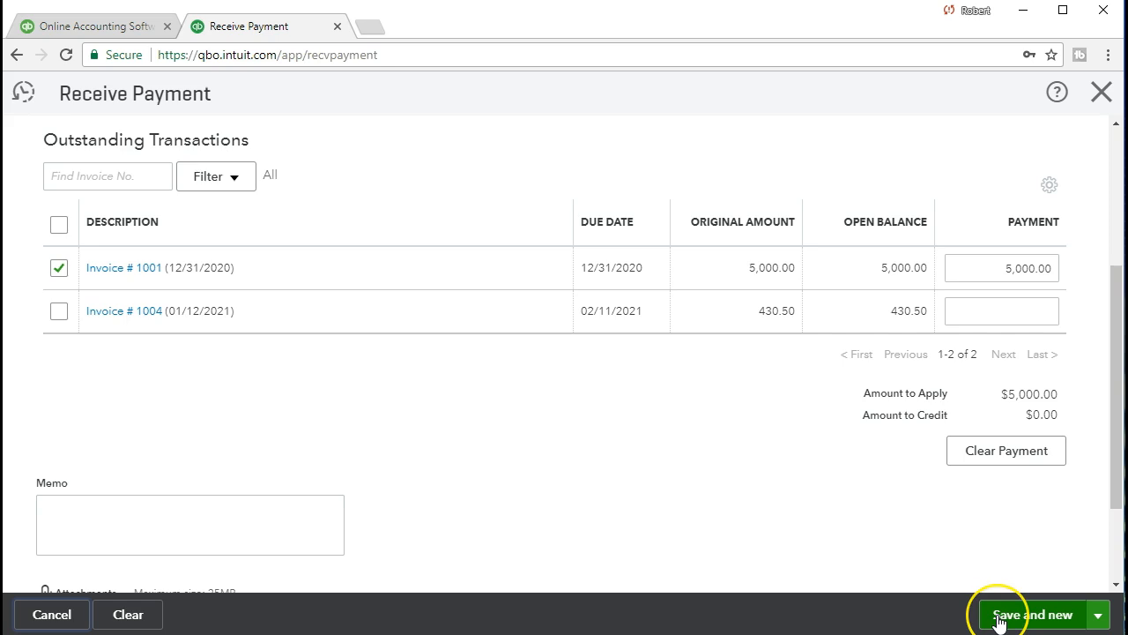
pyautogui.click(999, 617)
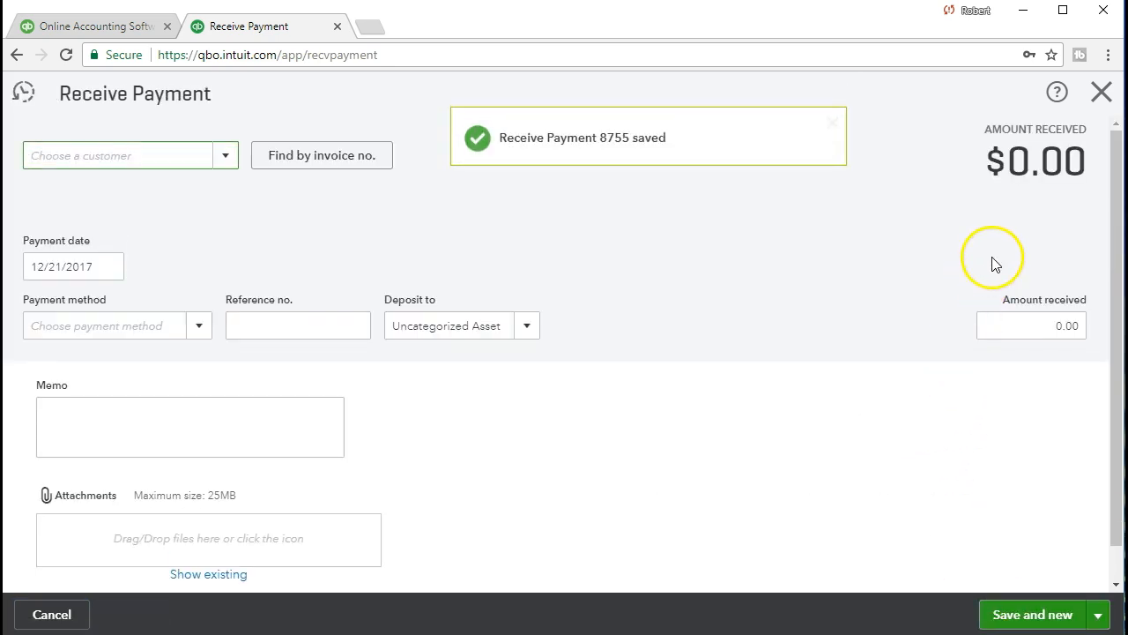
pyautogui.click(1100, 95)
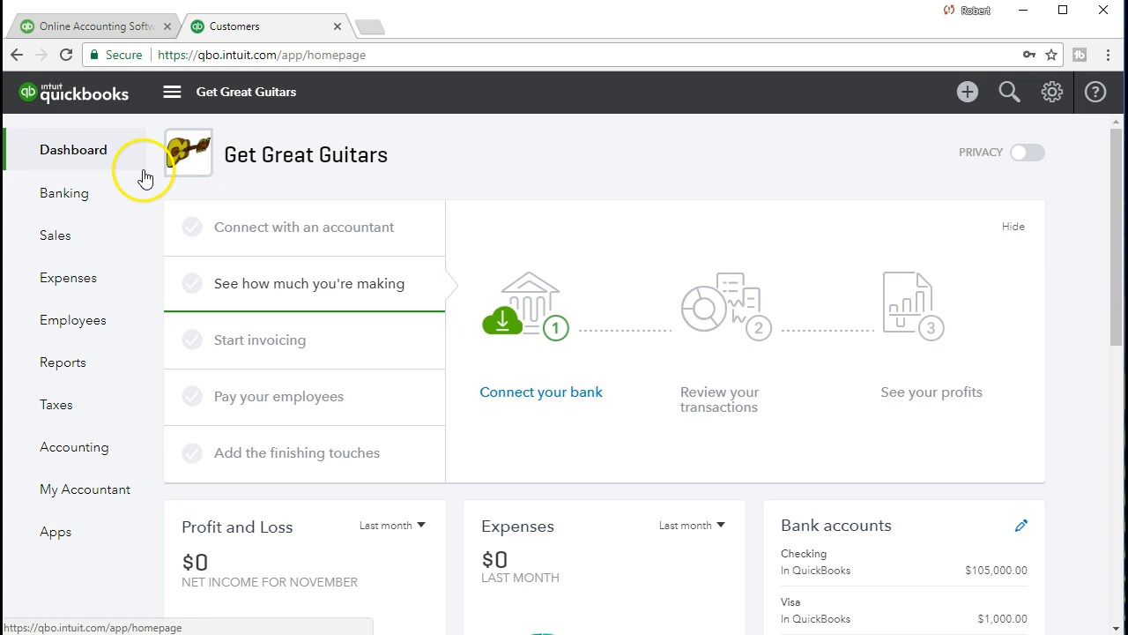
# Find the Balance Sheet in the reports by searching for "bal" and open it
pyautogui.click(88, 369)
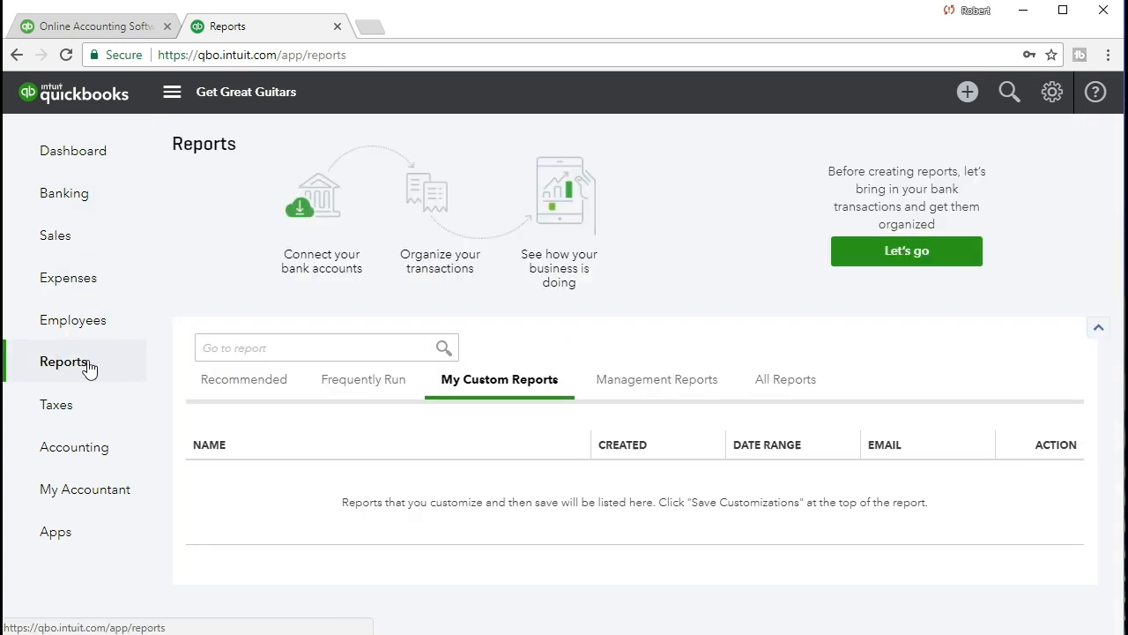
pyautogui.click(306, 349)
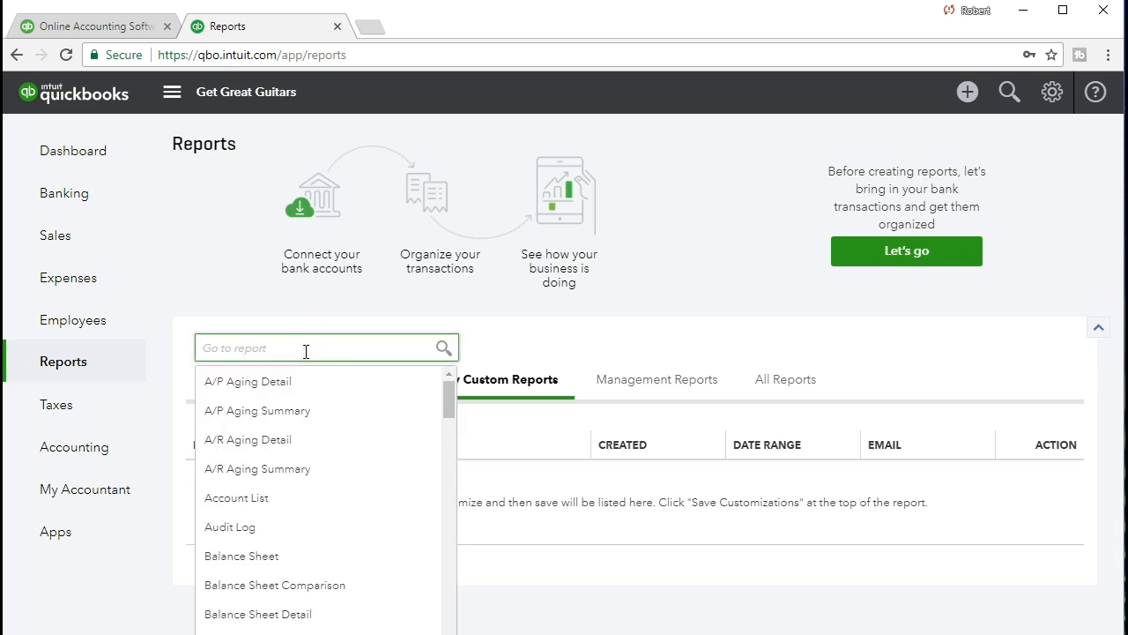
pyautogui.write('bal')
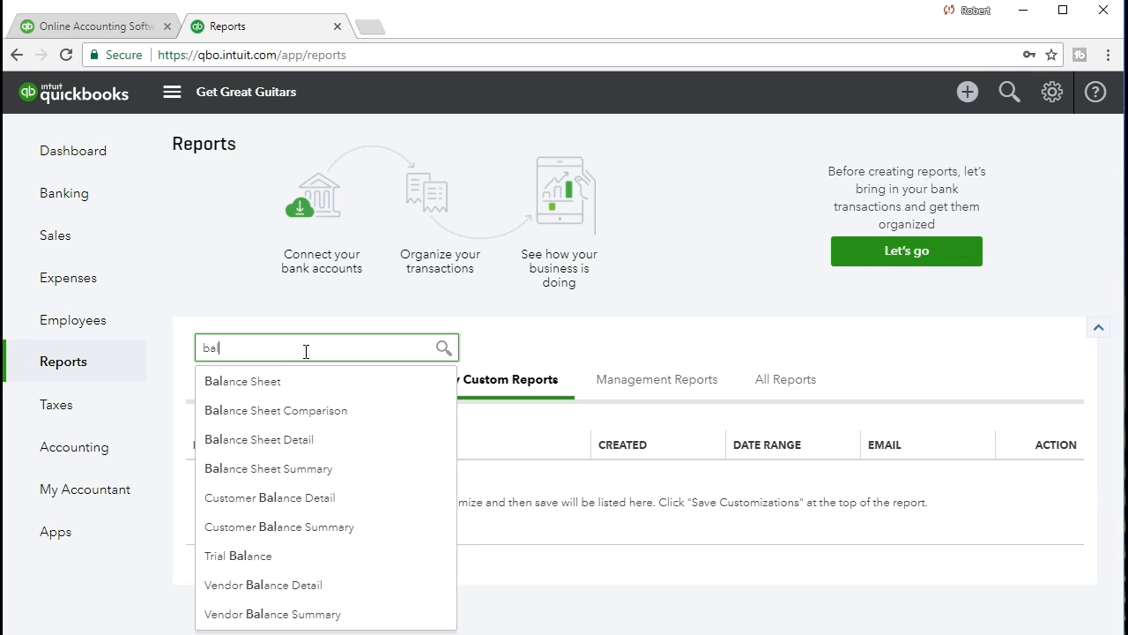
pyautogui.click(282, 383)
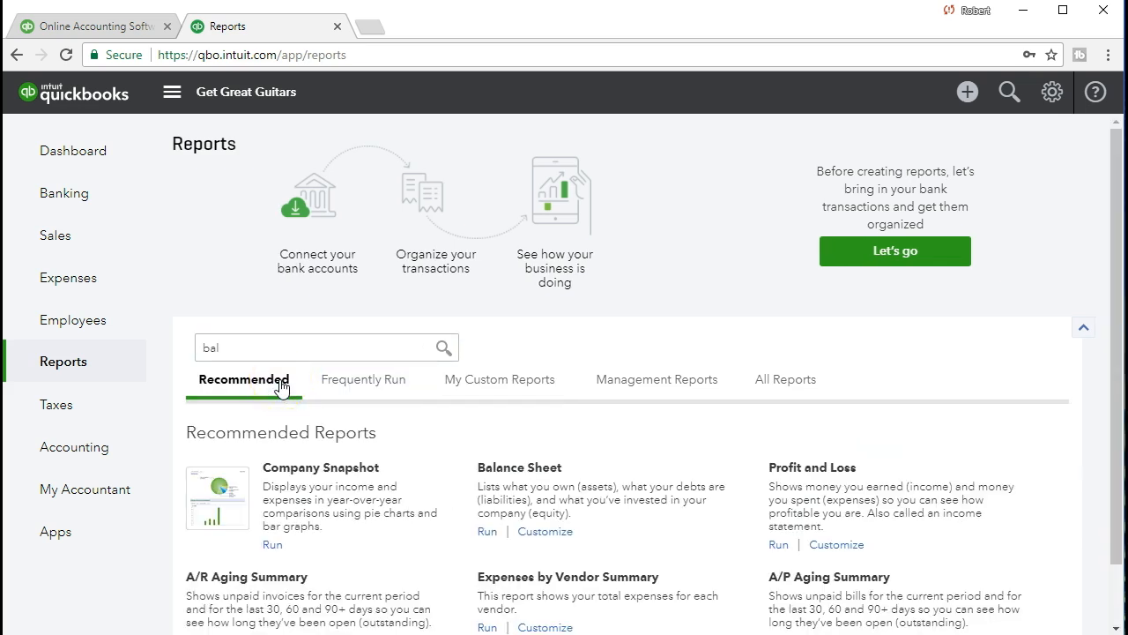
pyautogui.click(272, 351)
pyautogui.doubleClick(271, 347)
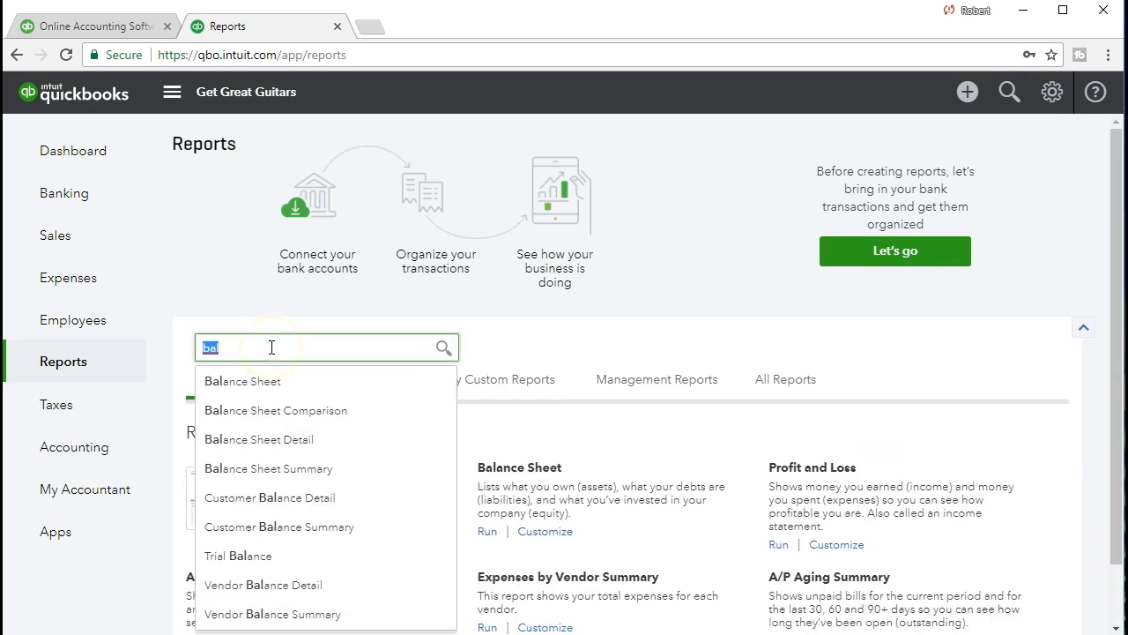
pyautogui.click(264, 379)
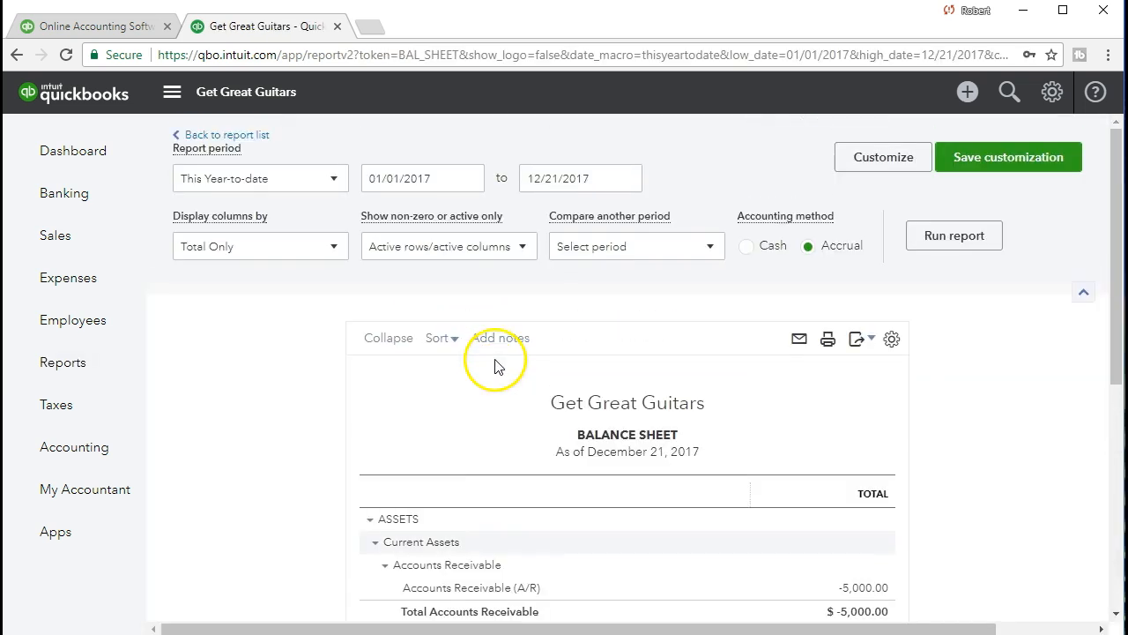
# Set the Balance Sheet's report period to 01/01/2021 through 01/31/2021 and run the report
pyautogui.click(453, 180)
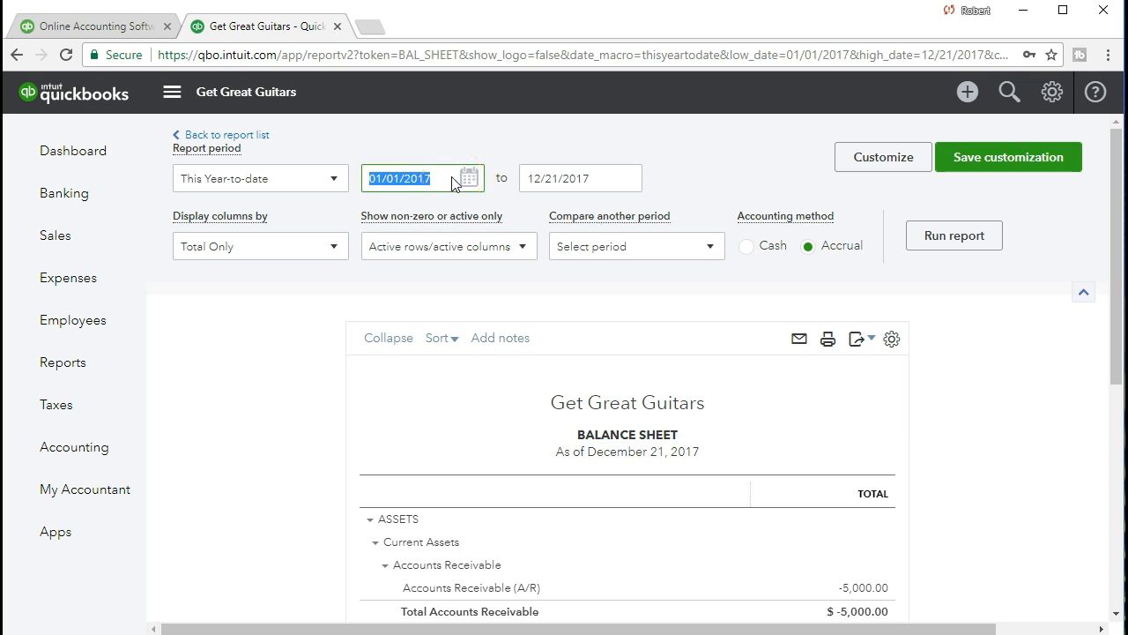
pyautogui.write('01')
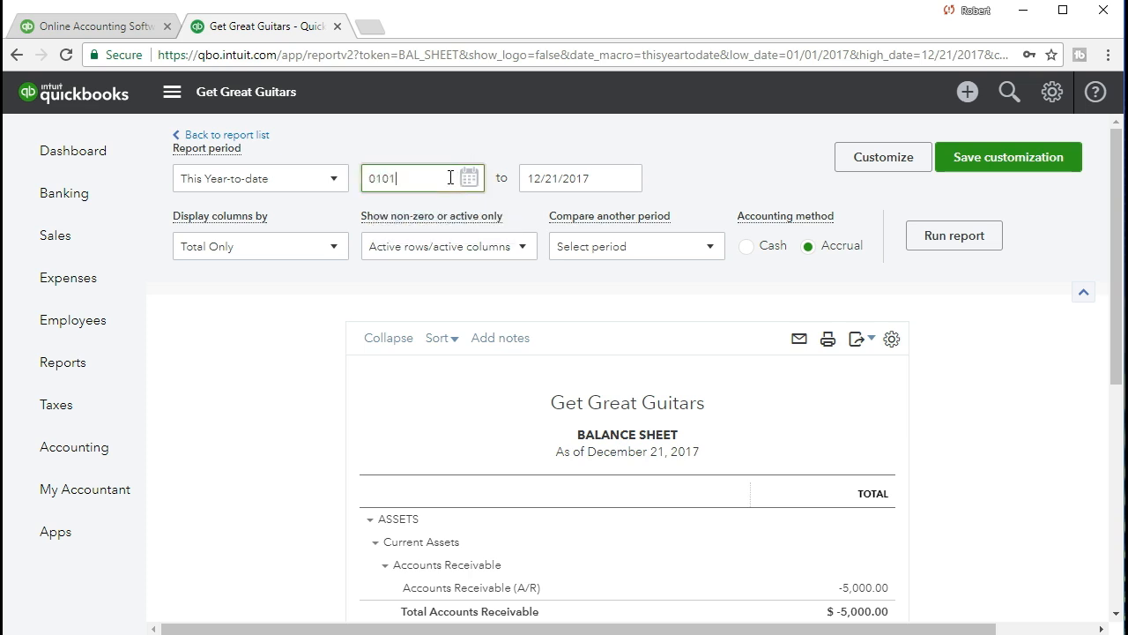
pyautogui.write('/01/2021')
pyautogui.press('Tab')
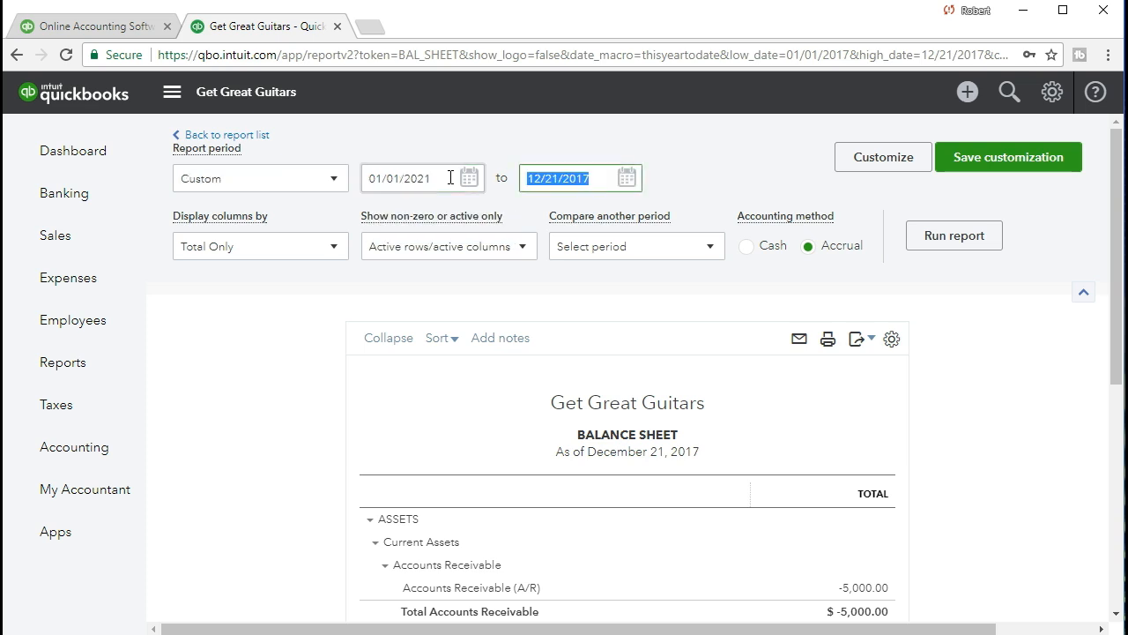
pyautogui.write('01312021')
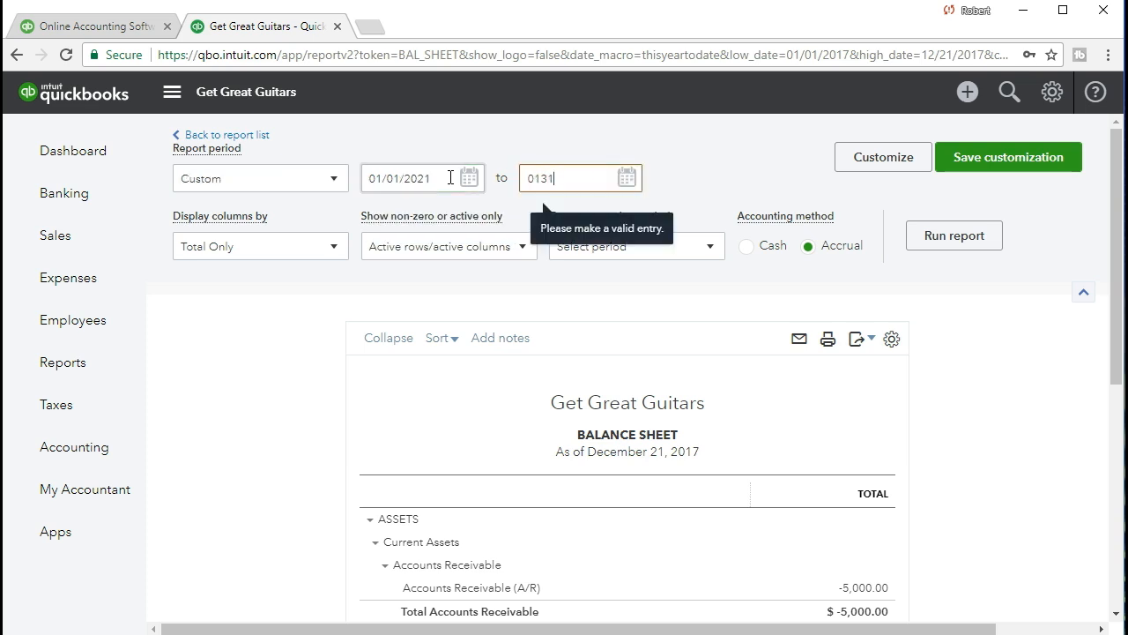
pyautogui.press('Tab')
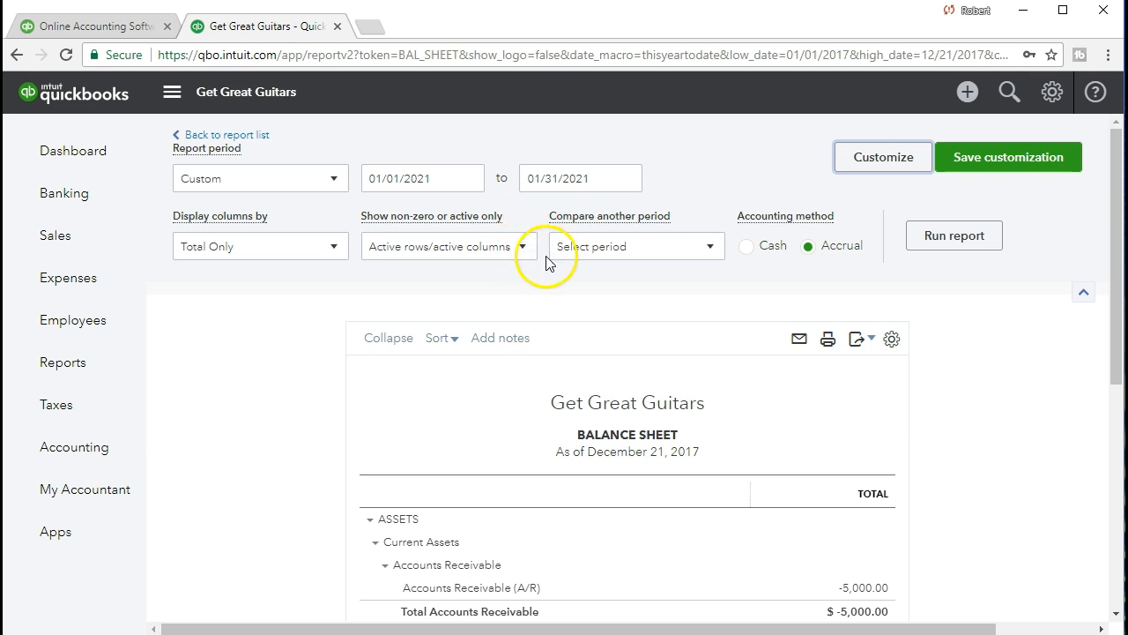
pyautogui.click(945, 246)
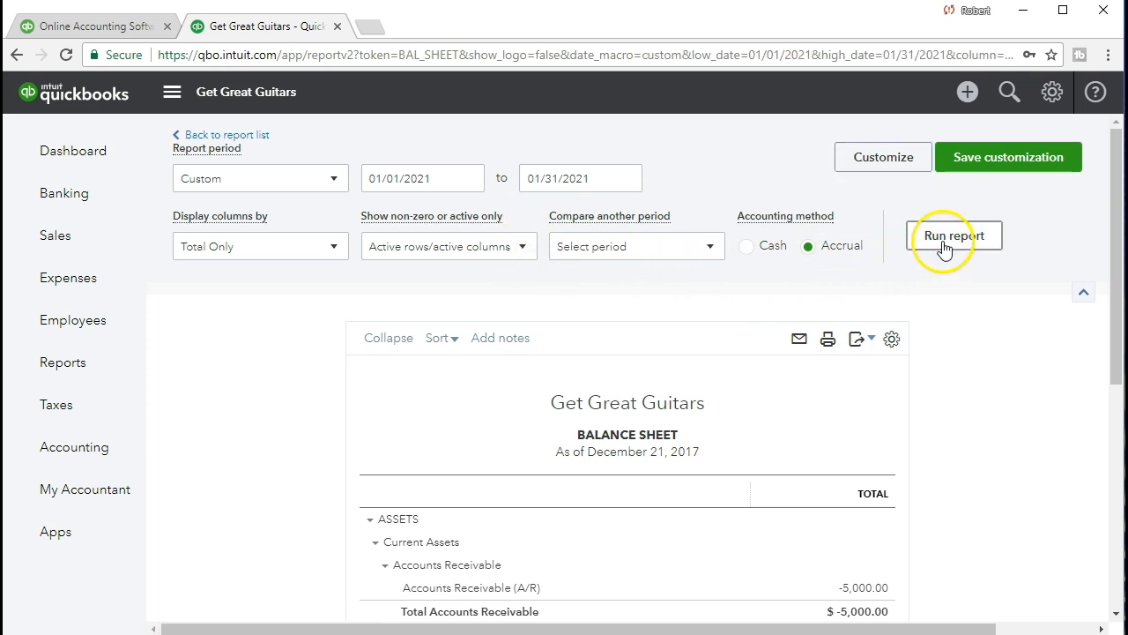
# Trace the Balance Sheet's Uncategorized Asset amount to the Anderson Guitars payment, inspect that payment, and return to the Balance Sheet
pyautogui.scroll(-2, 944, 250)
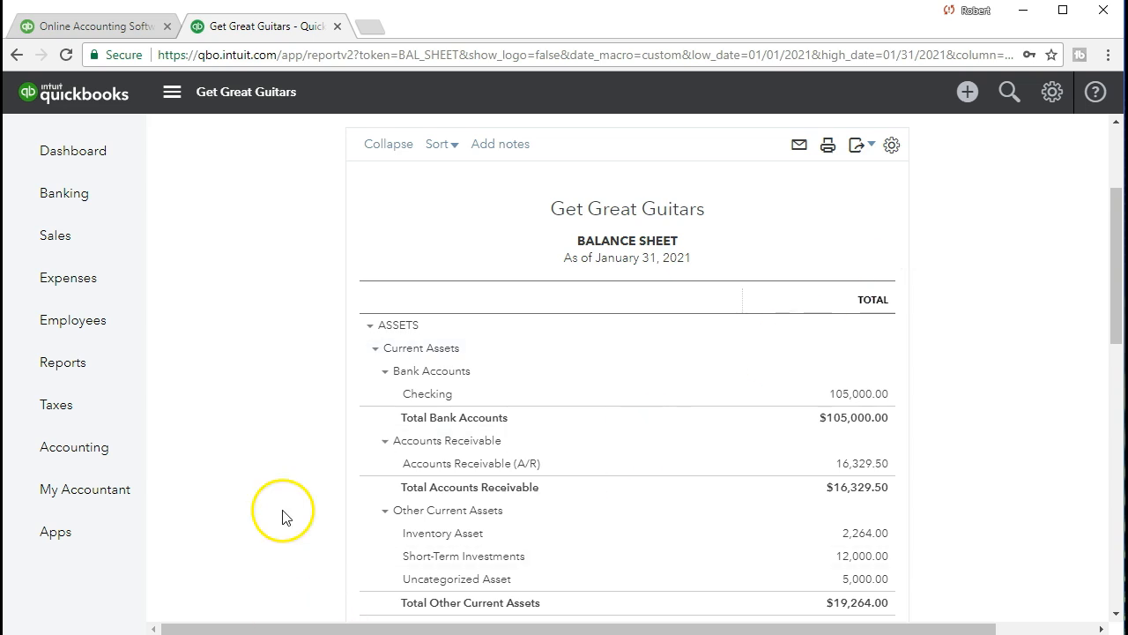
pyautogui.scroll(-1, 293, 500)
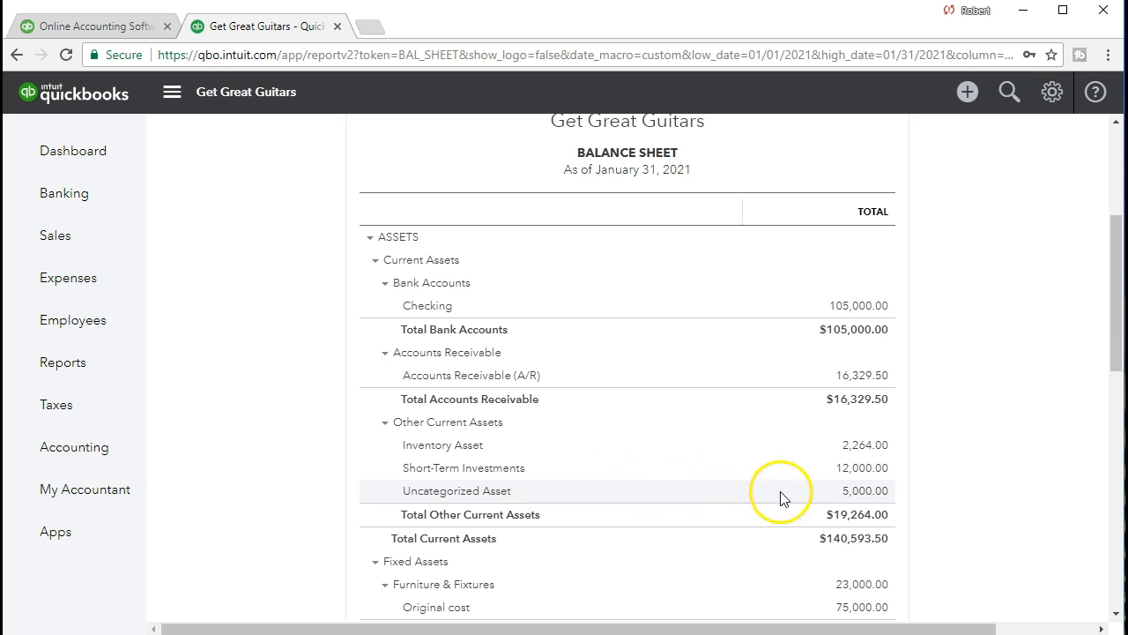
pyautogui.click(855, 496)
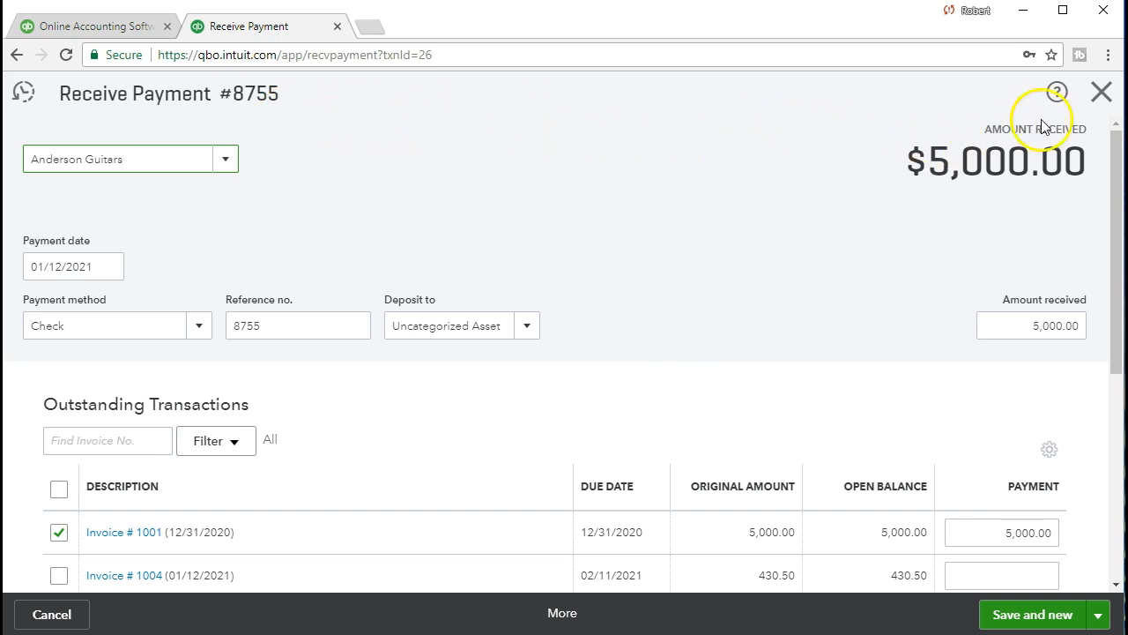
pyautogui.click(1102, 115)
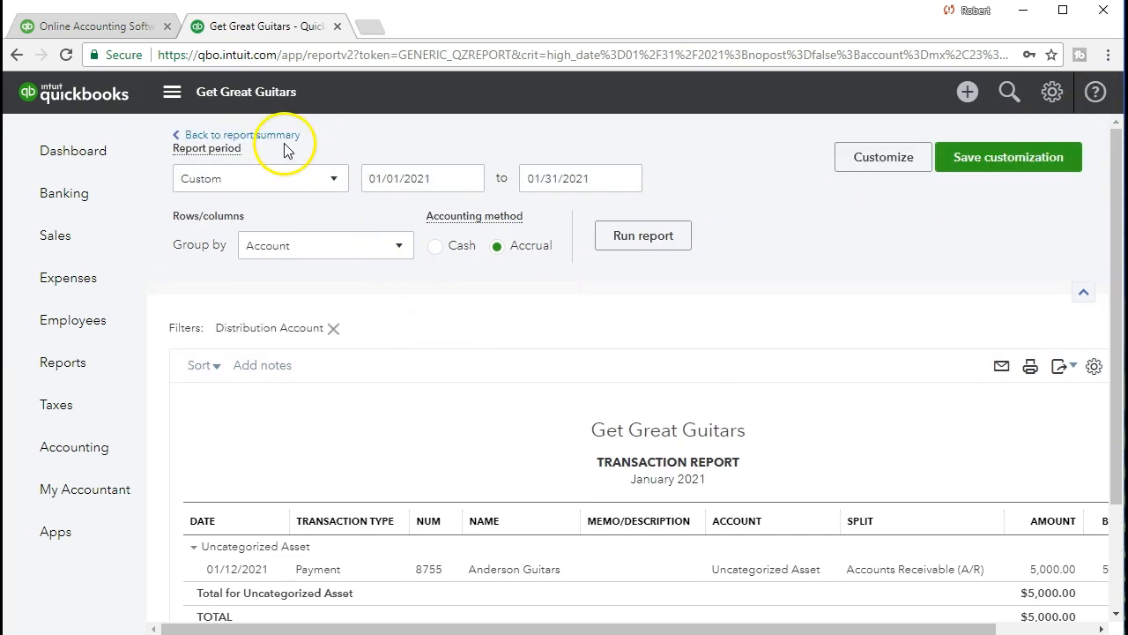
pyautogui.click(278, 140)
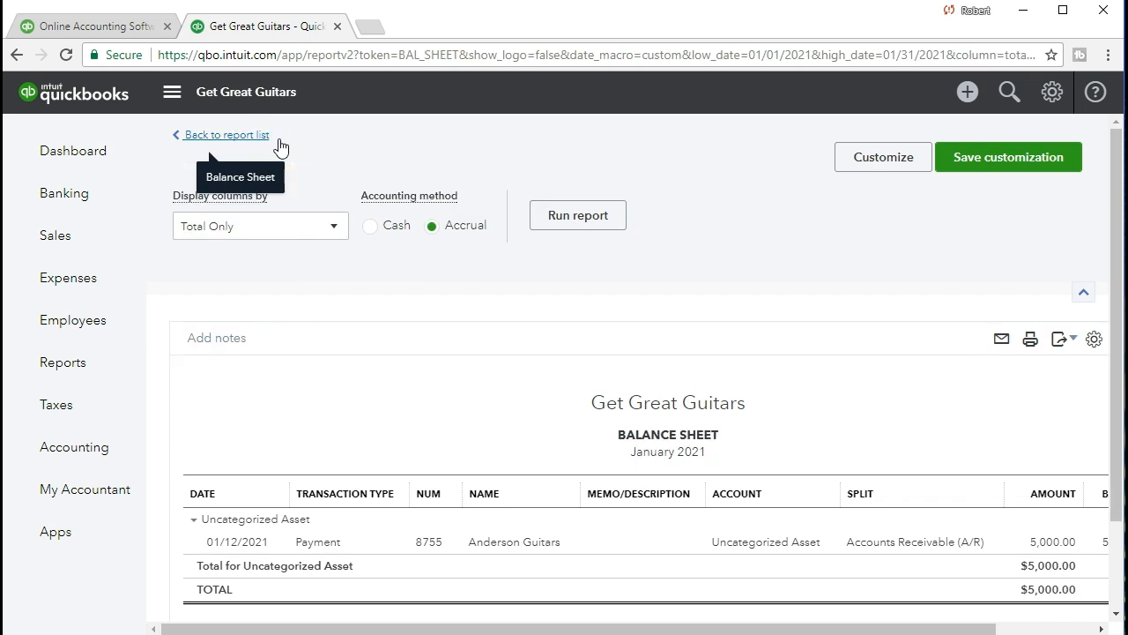
# Trace the Balance Sheet's Accounts Receivable (A/R) amount to its transactions and inspect the Anderson Guitars payment listed there
pyautogui.scroll(-6, 599, 414)
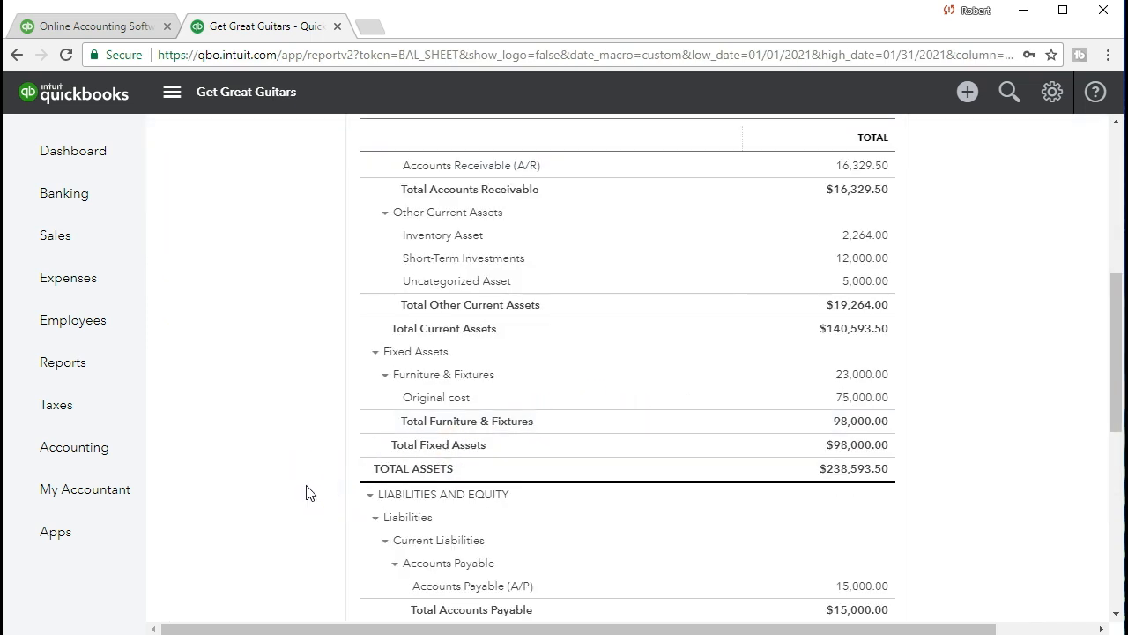
pyautogui.scroll(5, 307, 493)
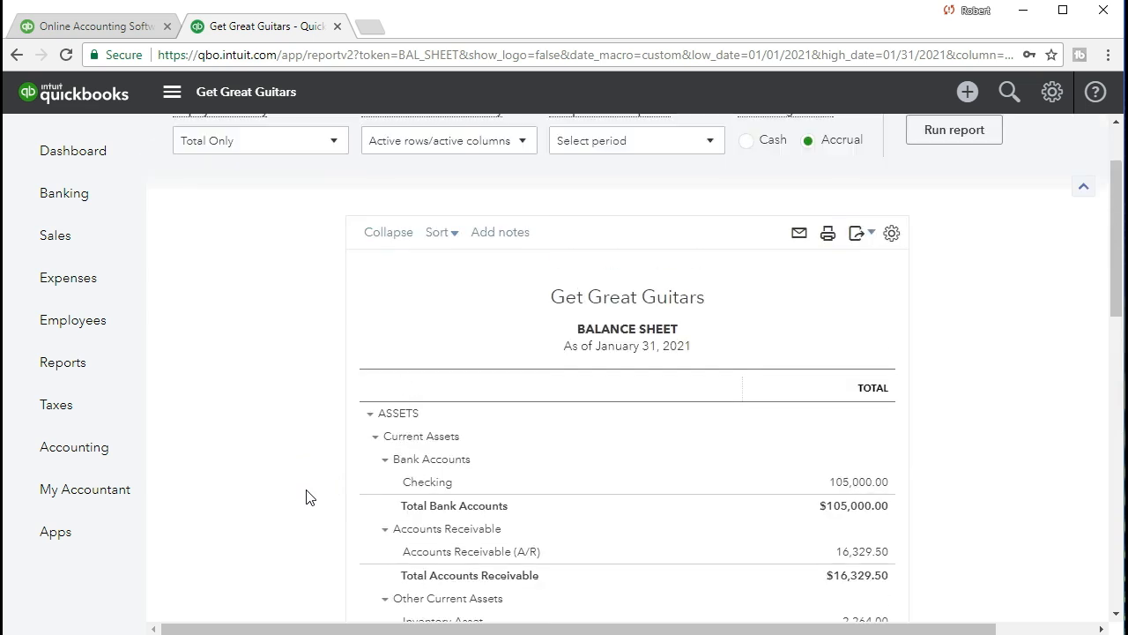
pyautogui.scroll(-1, 307, 497)
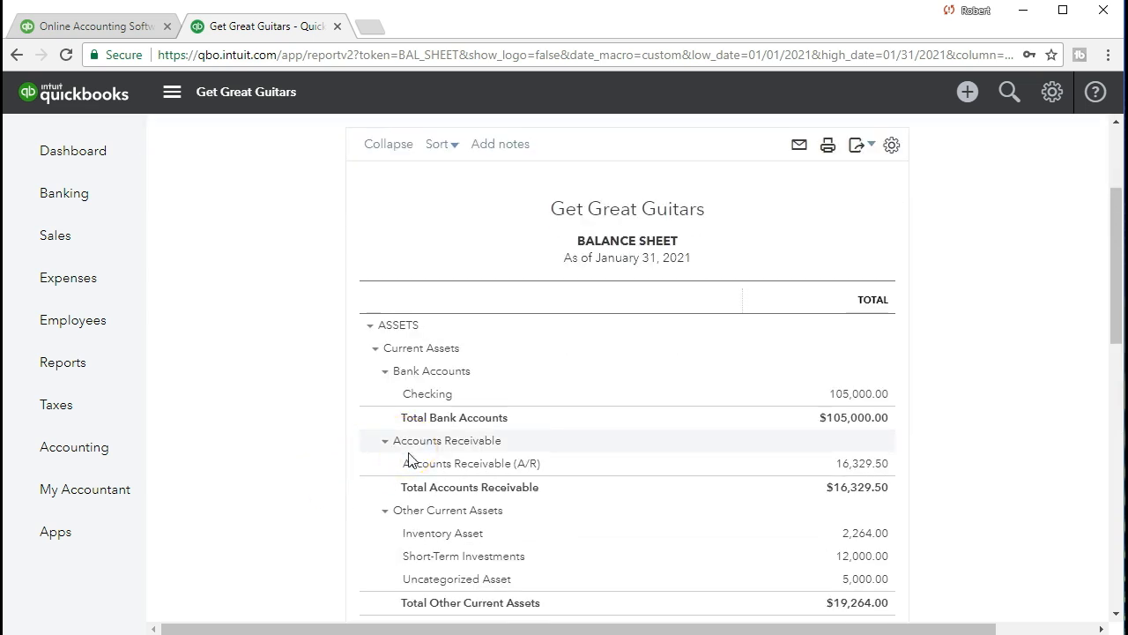
pyautogui.click(882, 467)
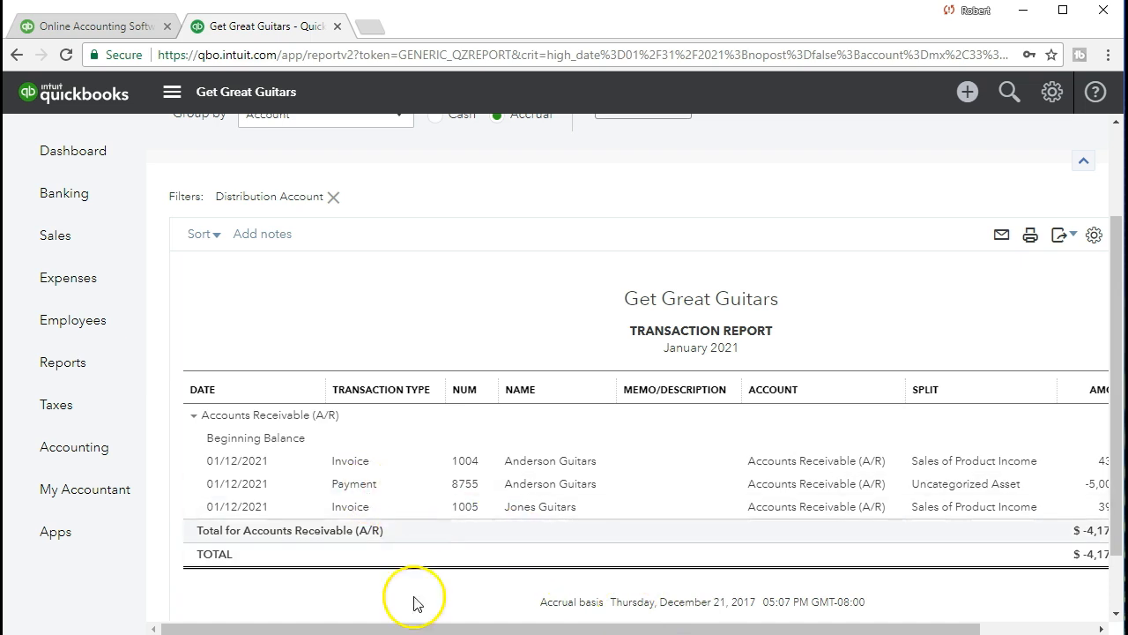
pyautogui.moveTo(429, 630); pyautogui.dragTo(526, 629)
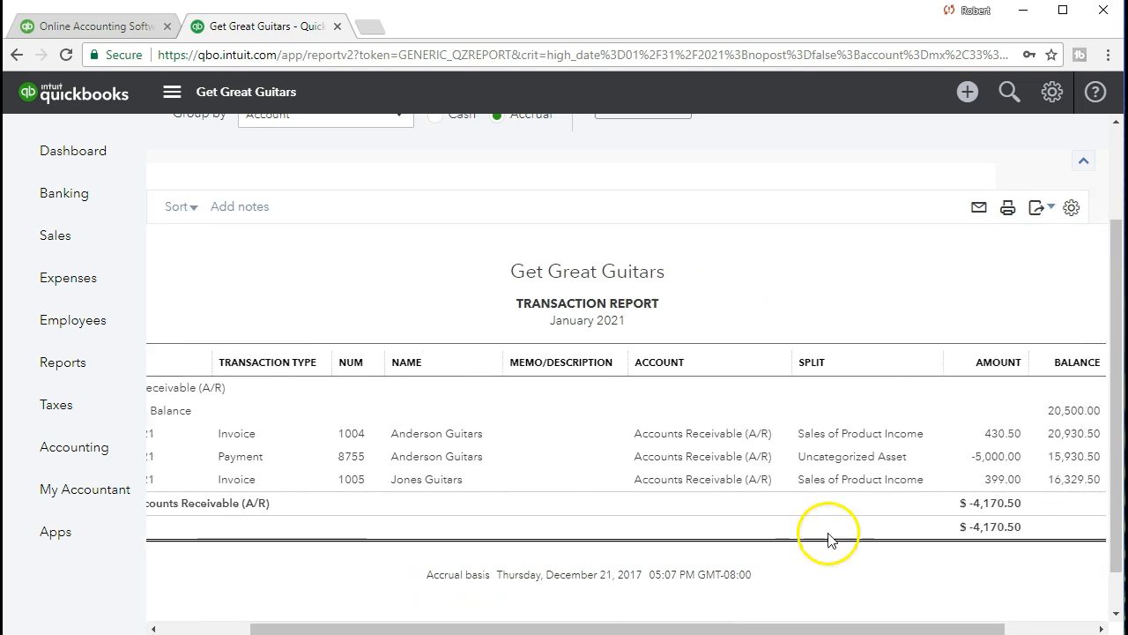
pyautogui.click(993, 456)
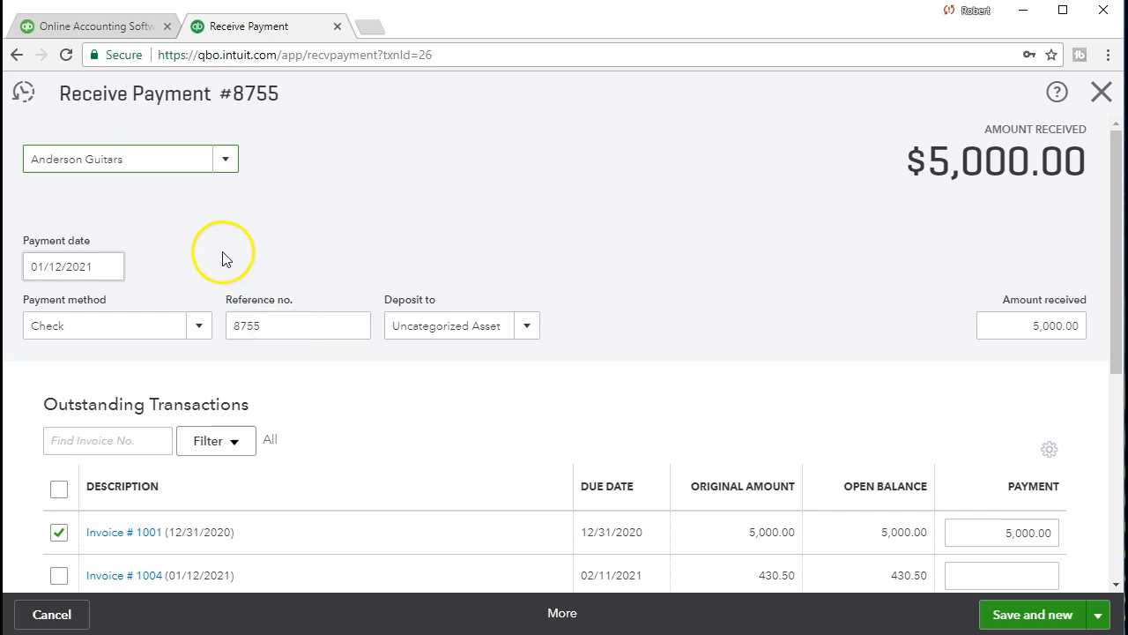
pyautogui.scroll(-2, 480, 379)
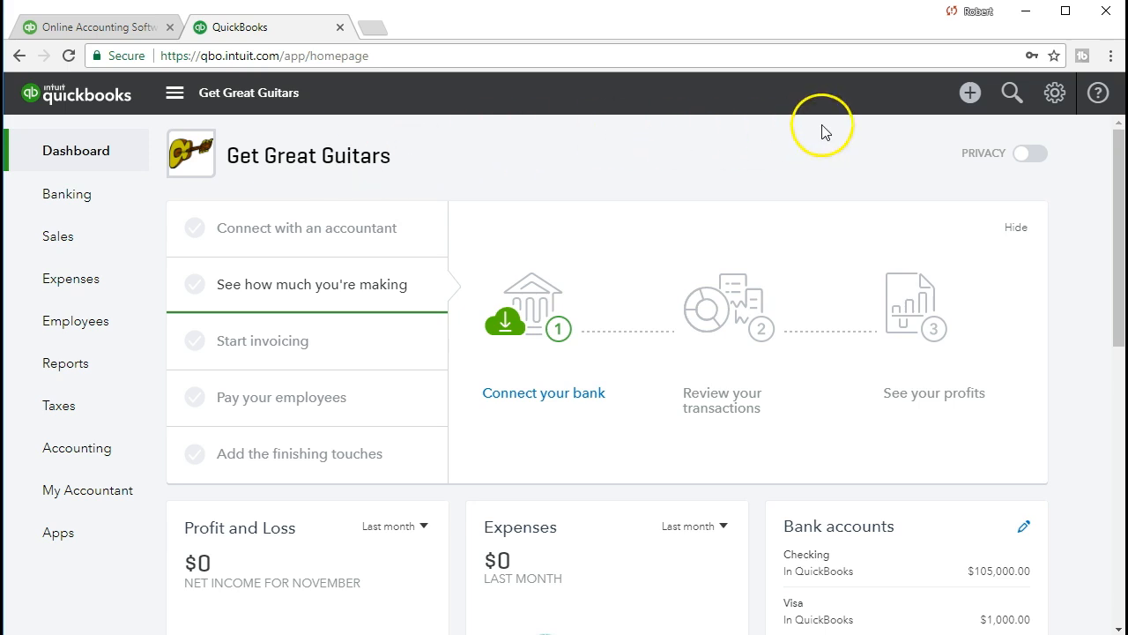
# Start a new Receive Payment form and choose Jones Guitars as the customer
pyautogui.click(967, 95)
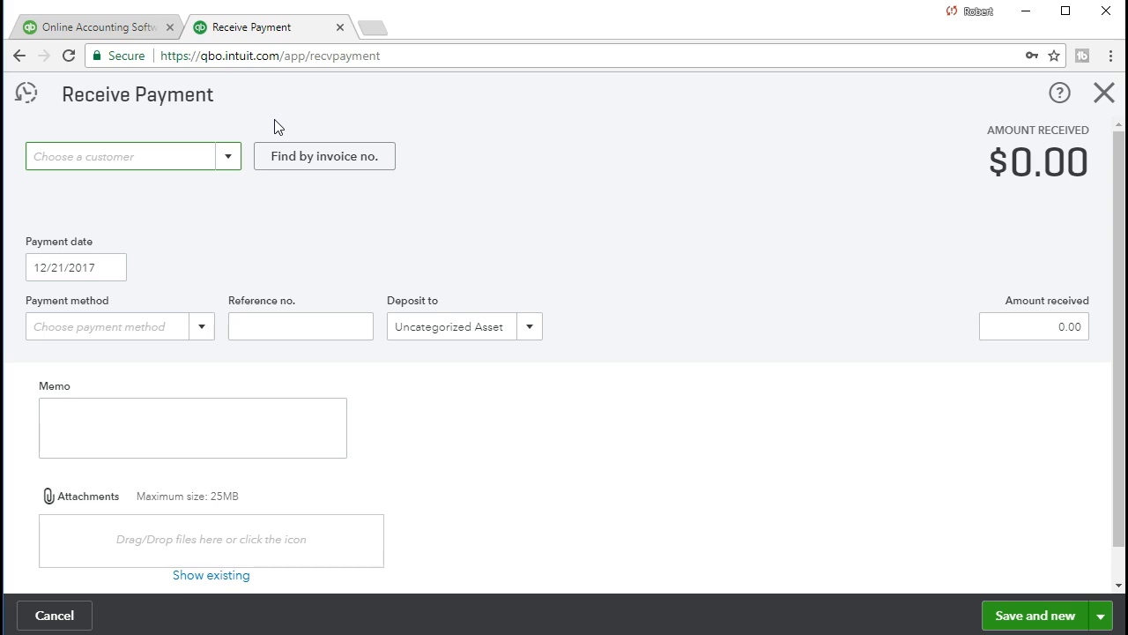
pyautogui.click(221, 200)
pyautogui.click(231, 160)
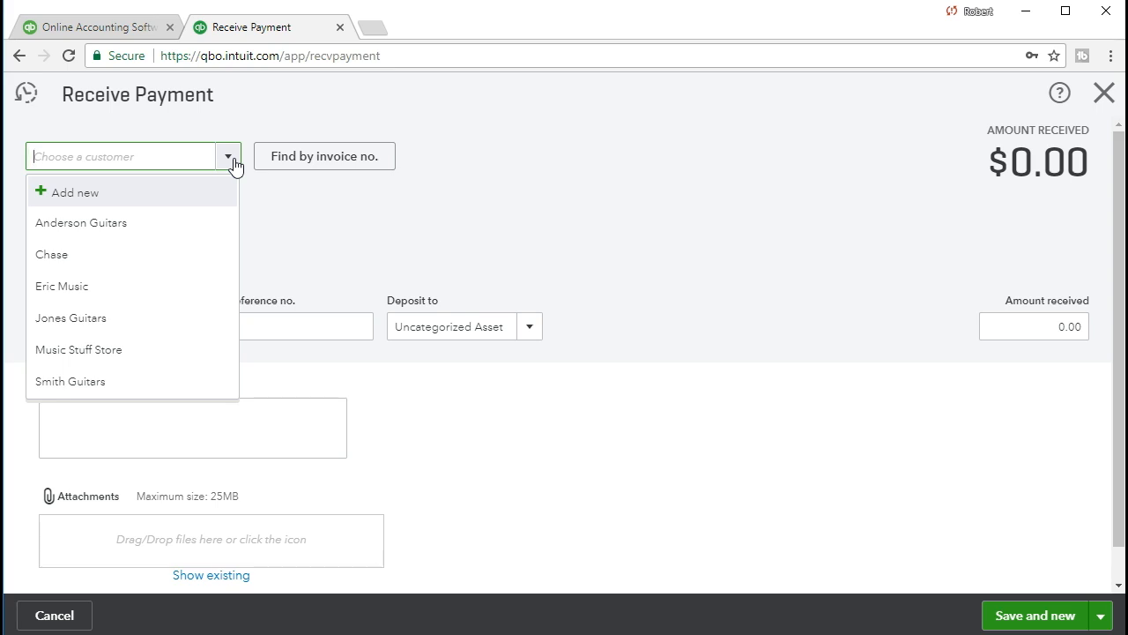
pyautogui.write('Jones Guitars')
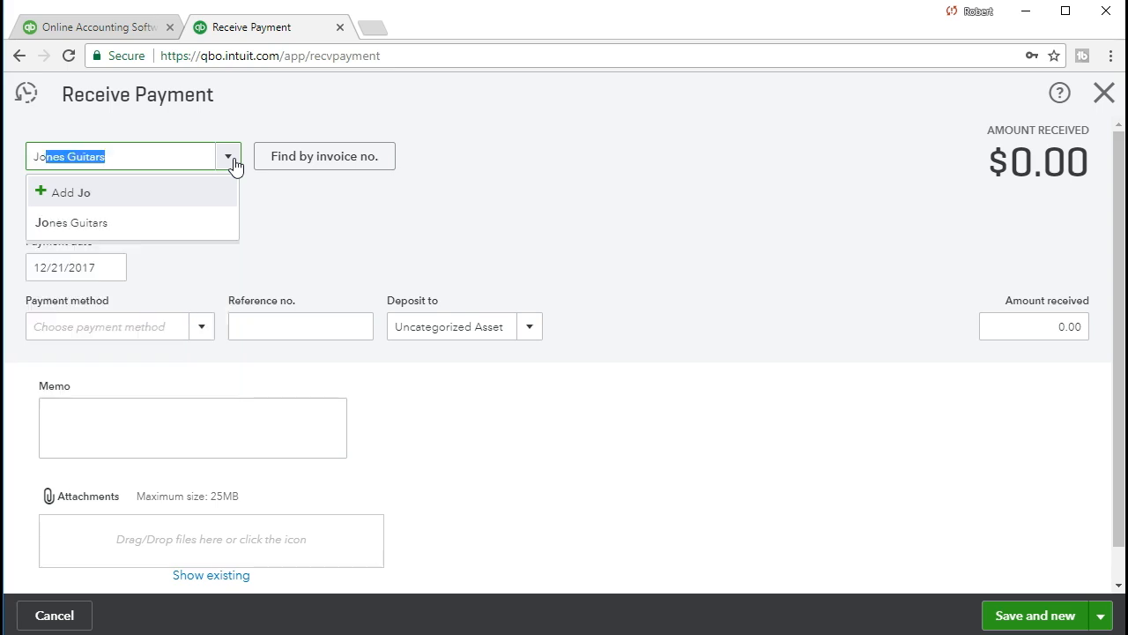
pyautogui.click(157, 231)
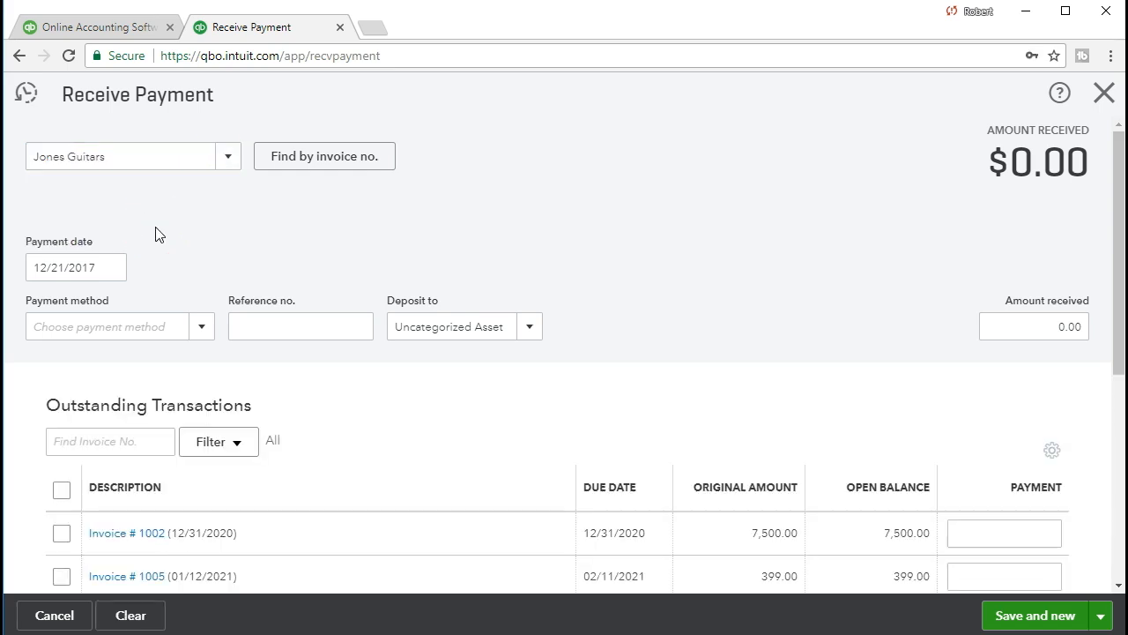
# Set the payment date to 01/12/2021 and the payment method to Cash
pyautogui.click(101, 268)
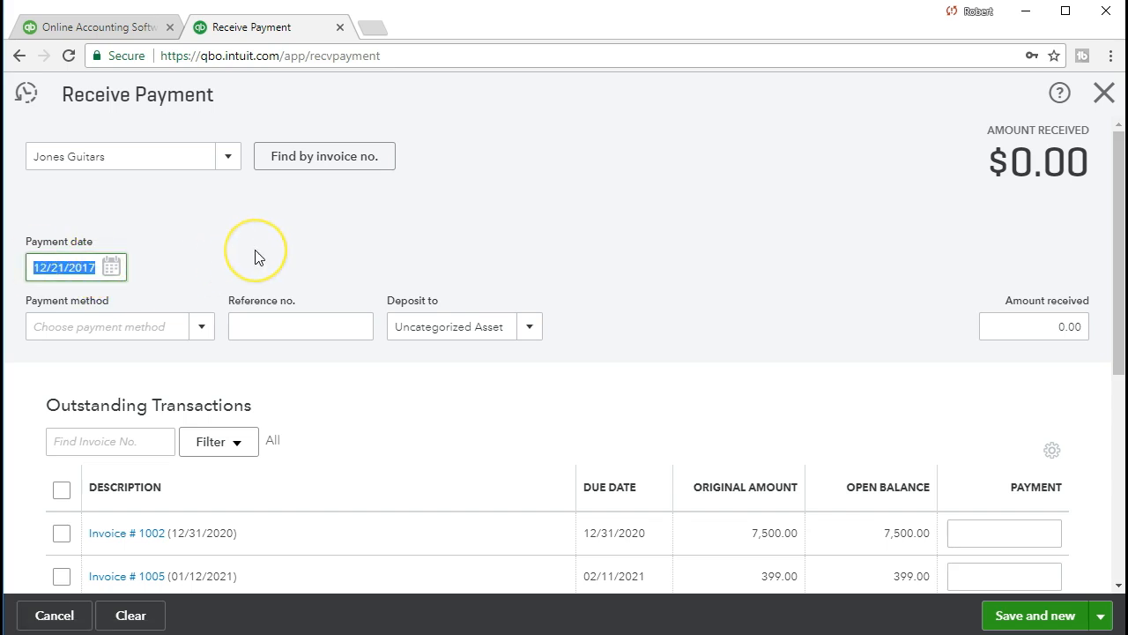
pyautogui.write('0112')
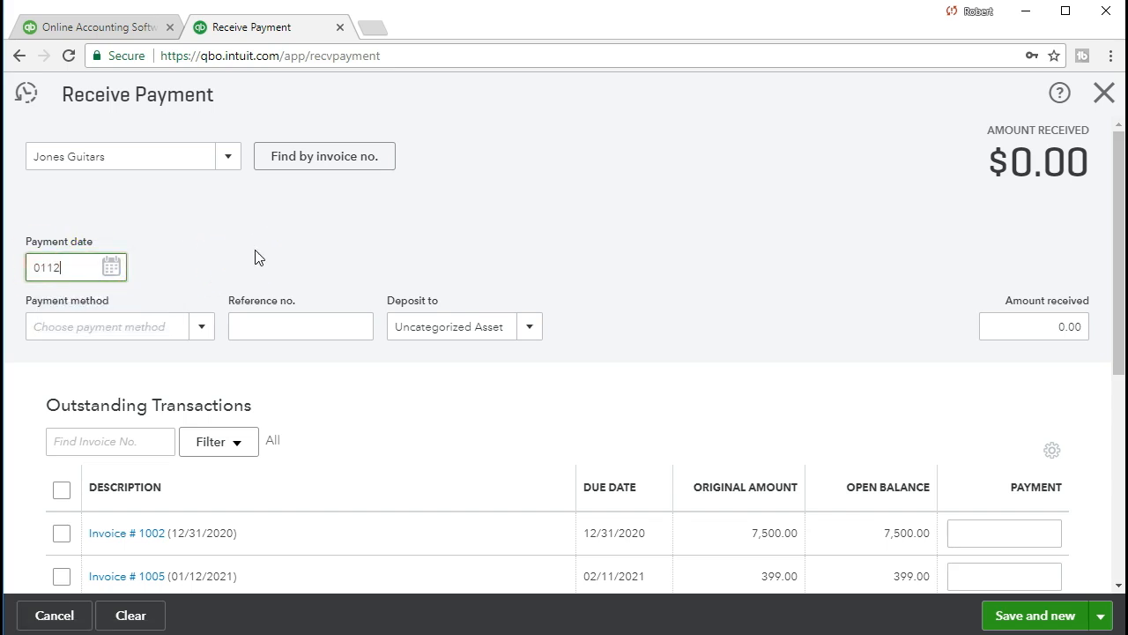
pyautogui.press('Tab')
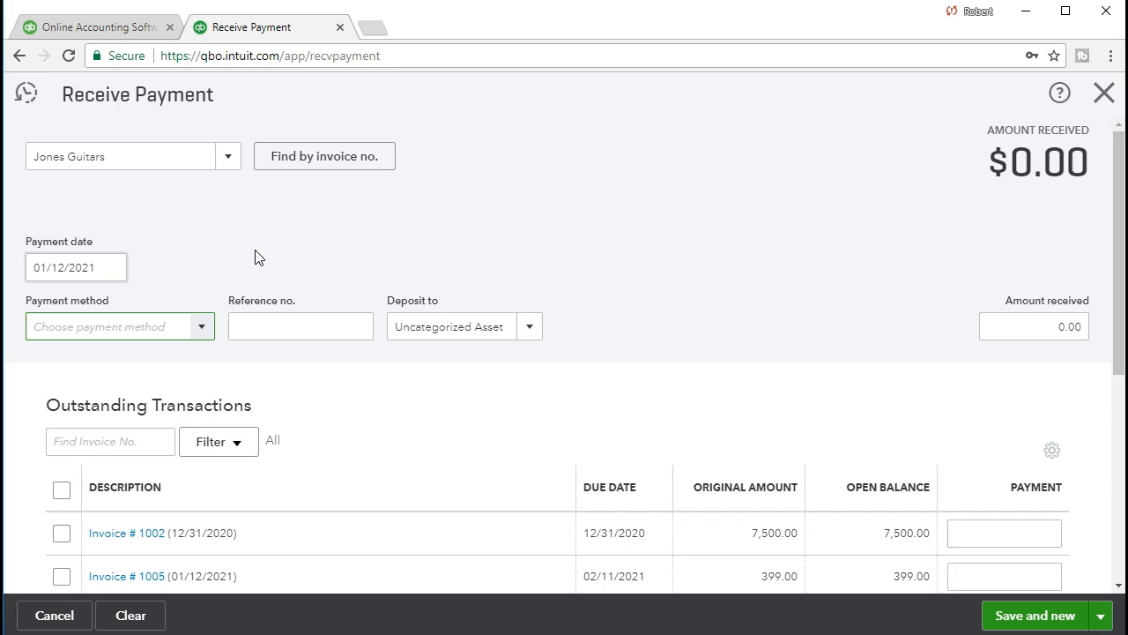
pyautogui.click(205, 326)
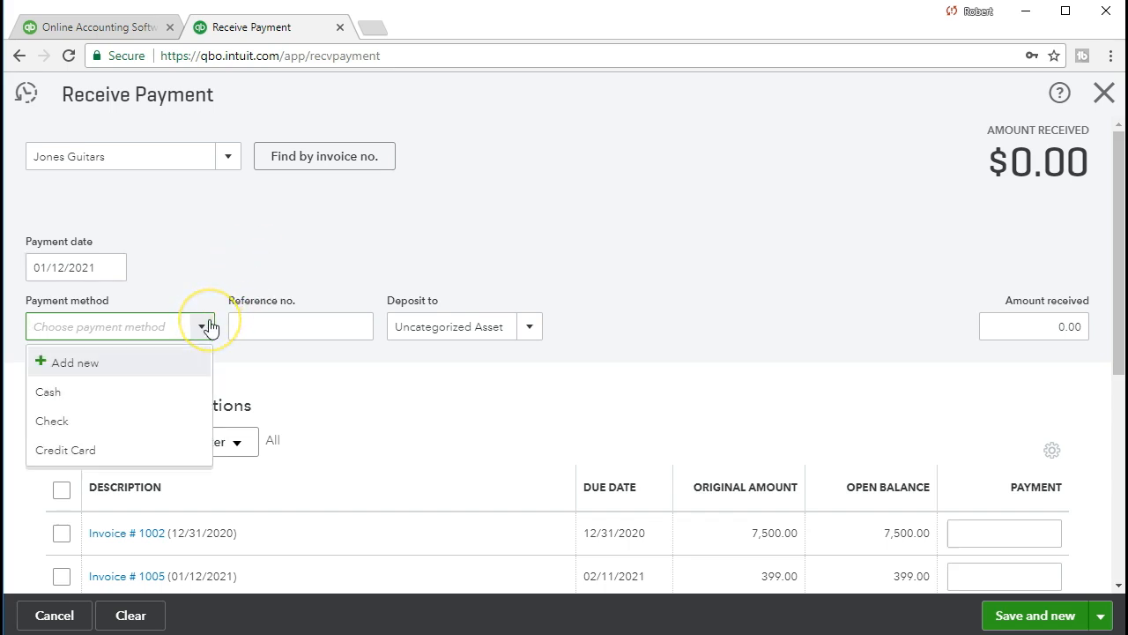
pyautogui.click(176, 389)
pyautogui.click(202, 333)
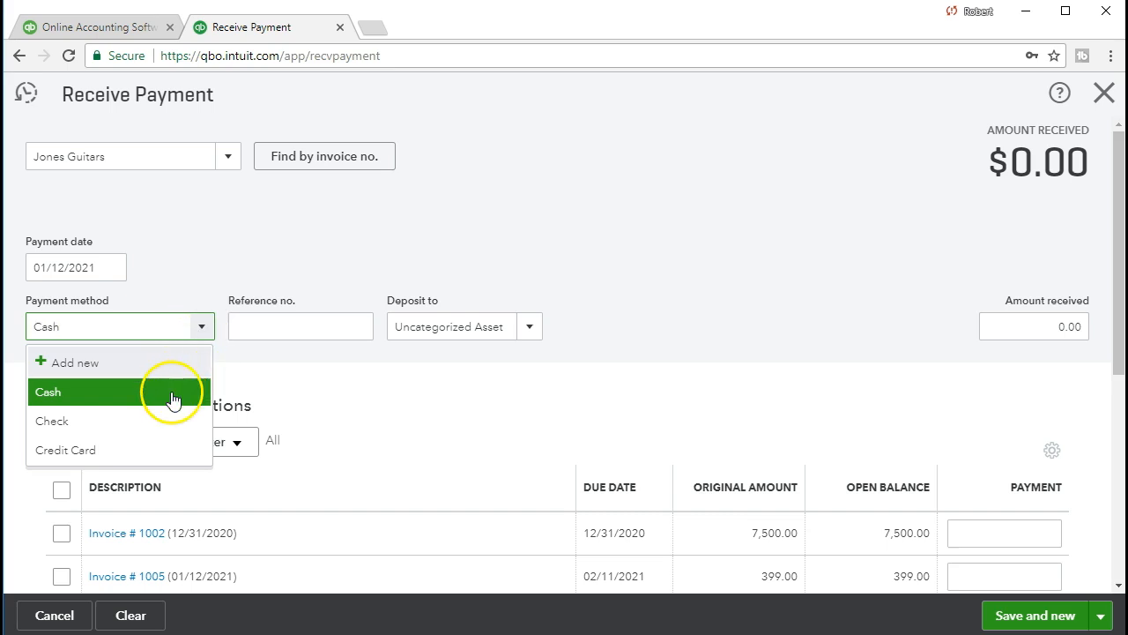
pyautogui.click(171, 393)
# Leave the reference number blank and choose Uncategorized Asset as the account to deposit to
pyautogui.click(279, 333)
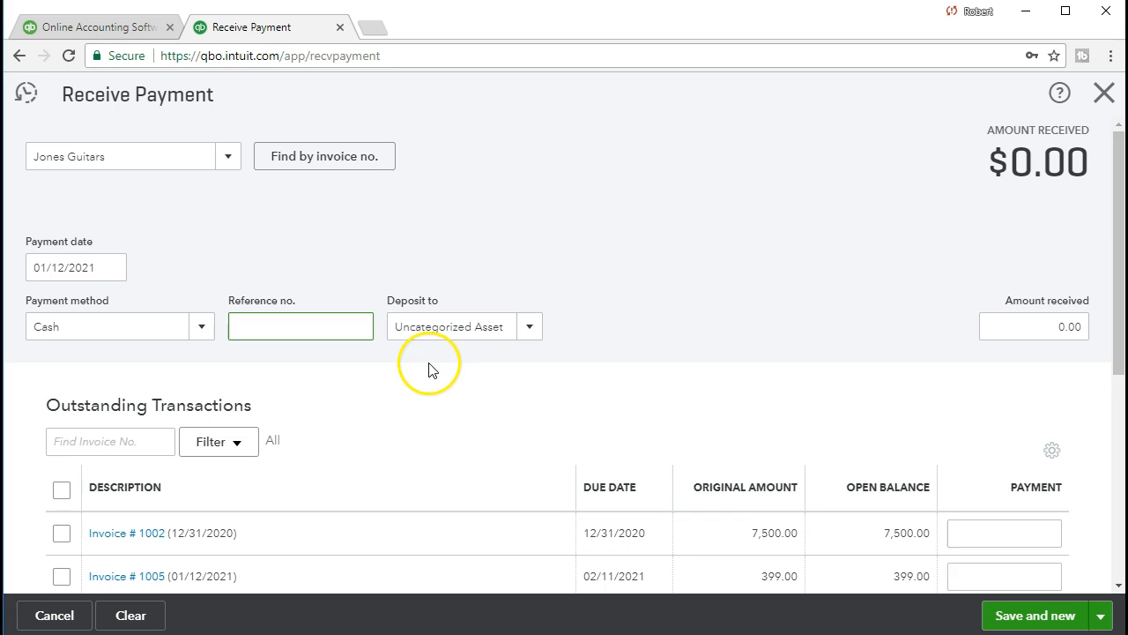
pyautogui.click(520, 331)
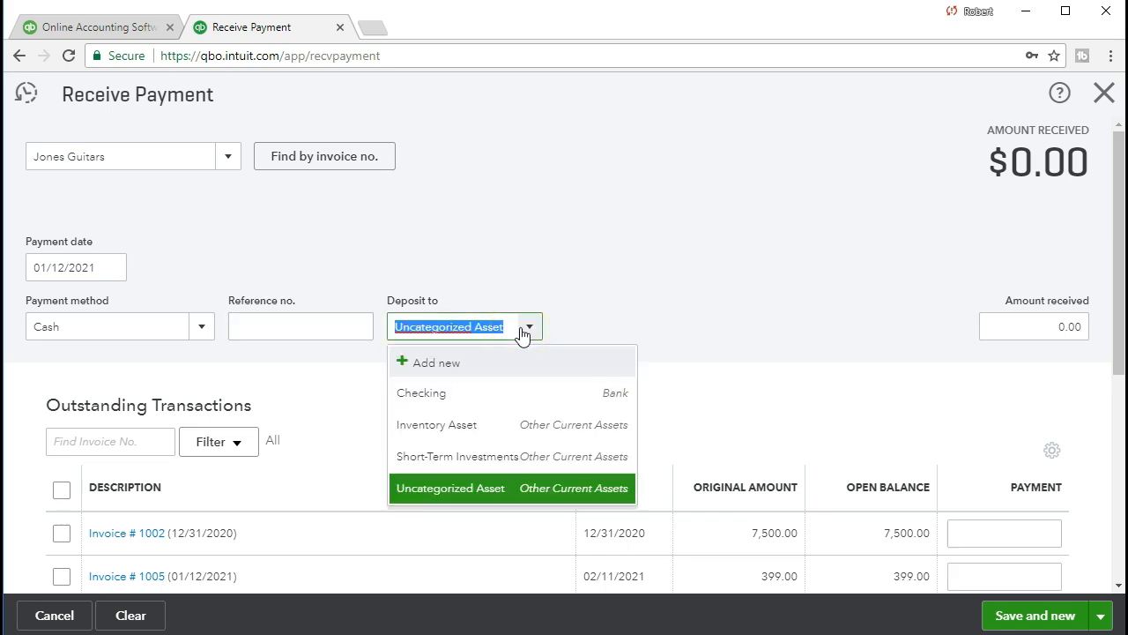
pyautogui.click(490, 493)
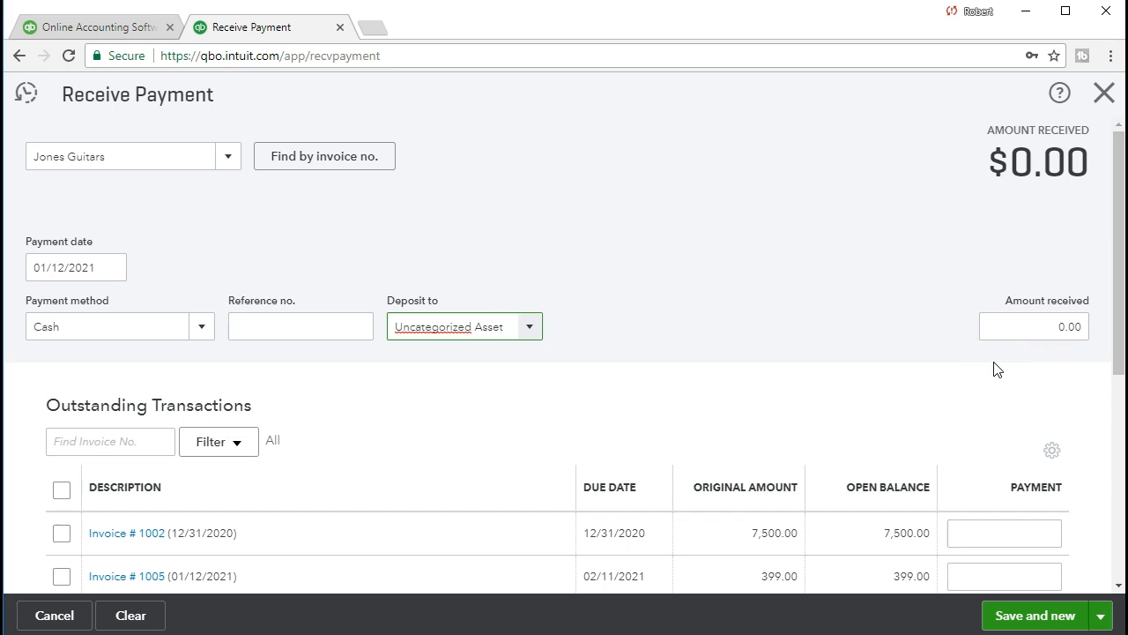
# Apply the Jones Guitars payment to Invoice # 1002 for its full 7,500.00
pyautogui.scroll(-1, 996, 369)
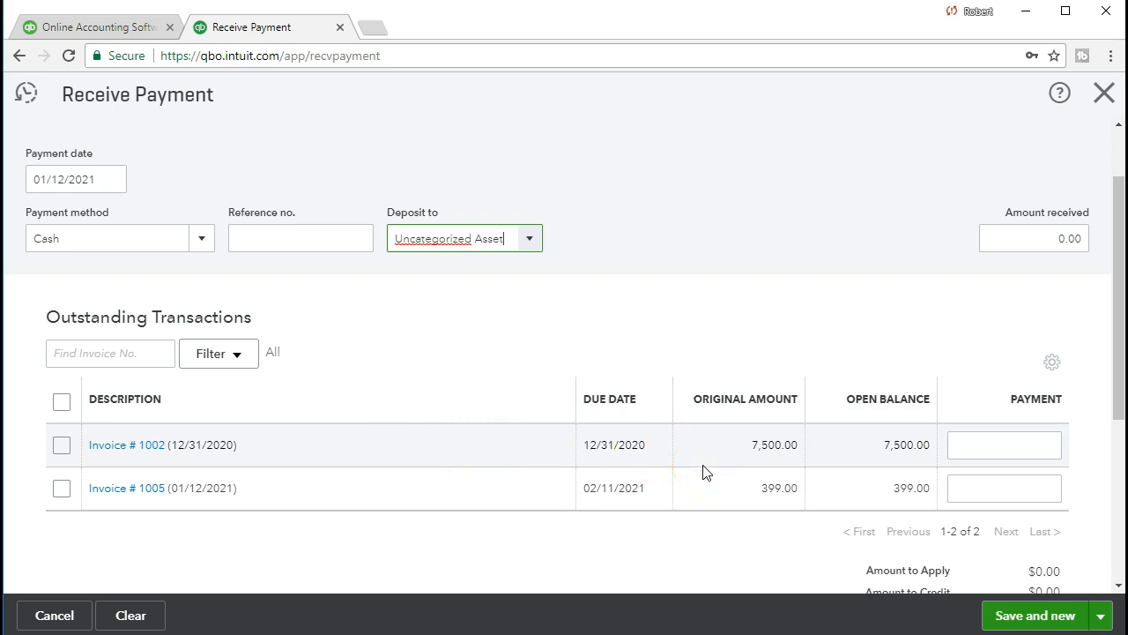
pyautogui.click(62, 445)
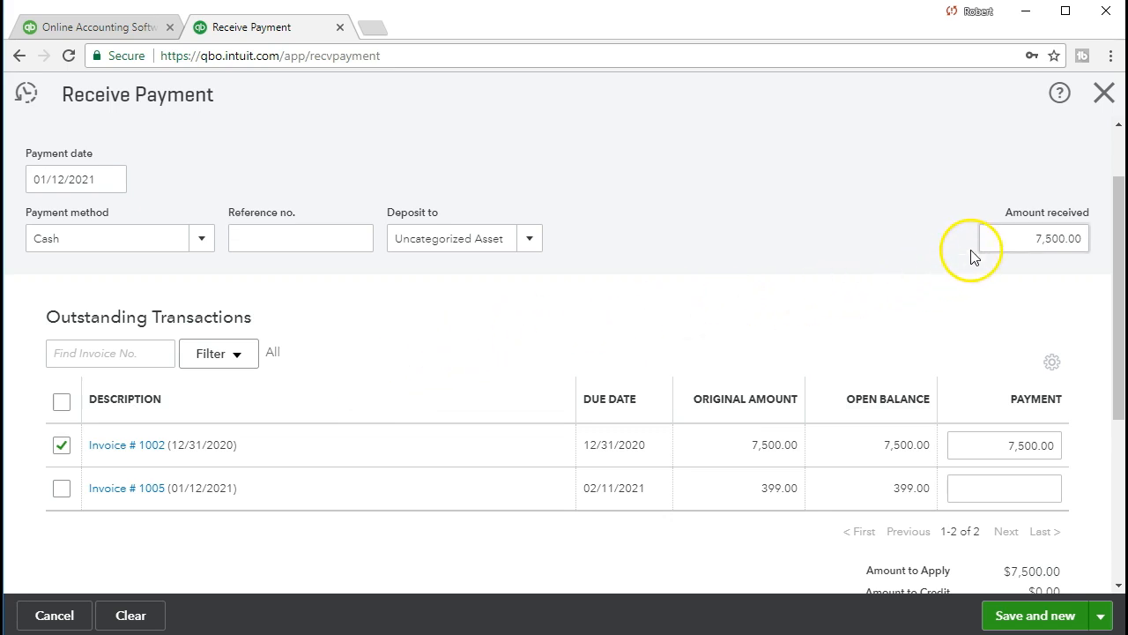
pyautogui.click(973, 433)
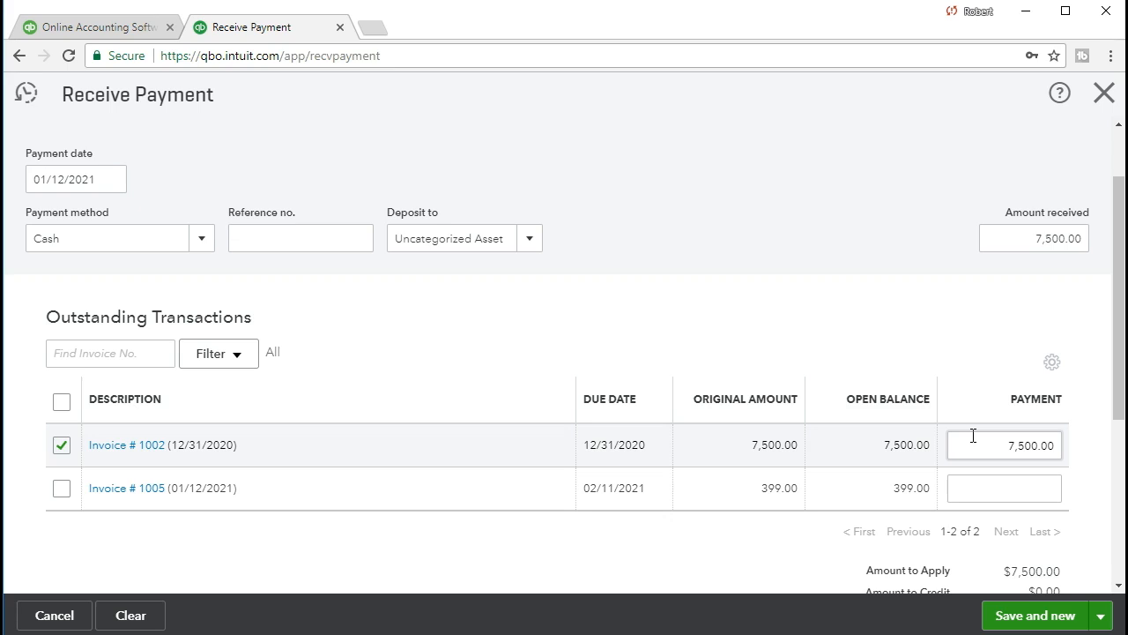
pyautogui.click(916, 317)
pyautogui.click(699, 502)
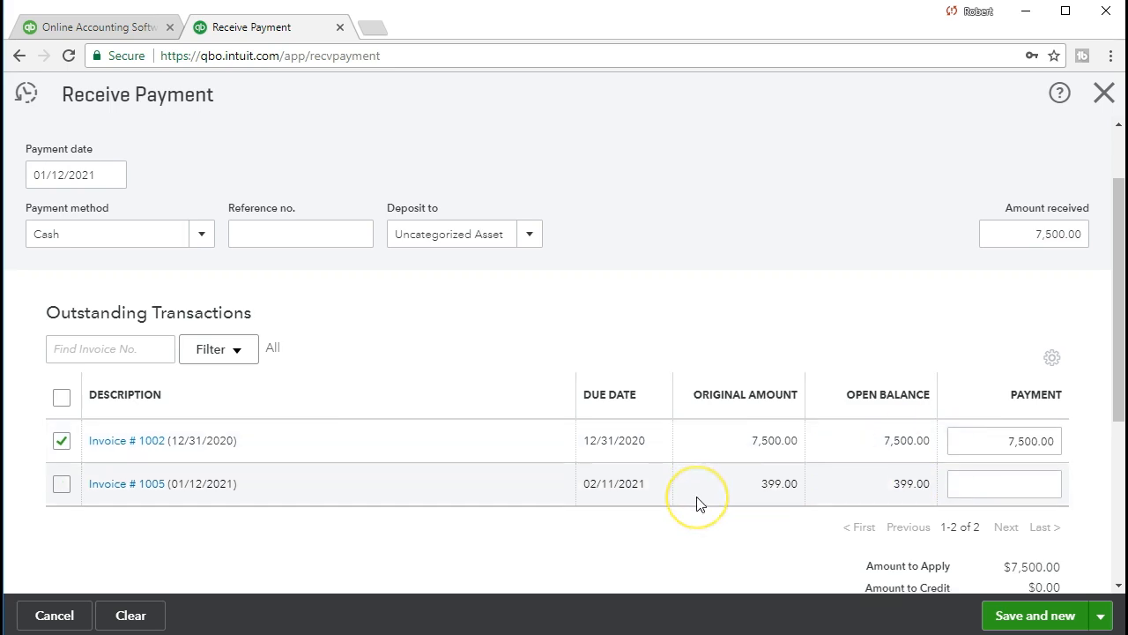
# Review the Jones Guitars payment details and save the payment, continuing with a new payment form
pyautogui.scroll(-1, 696, 503)
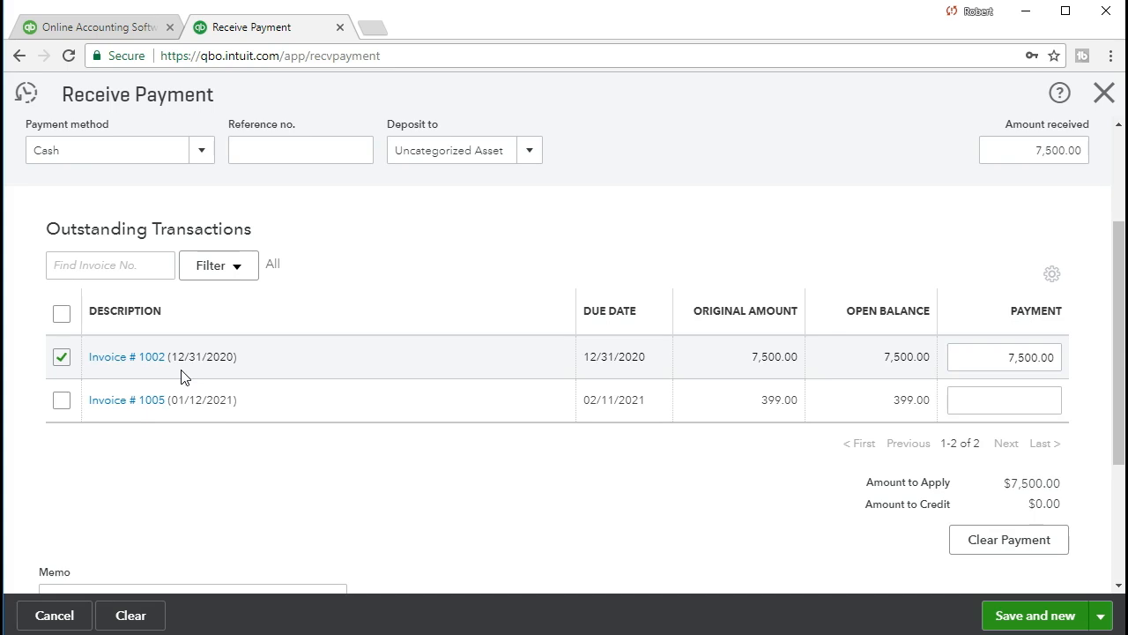
pyautogui.scroll(2, 180, 376)
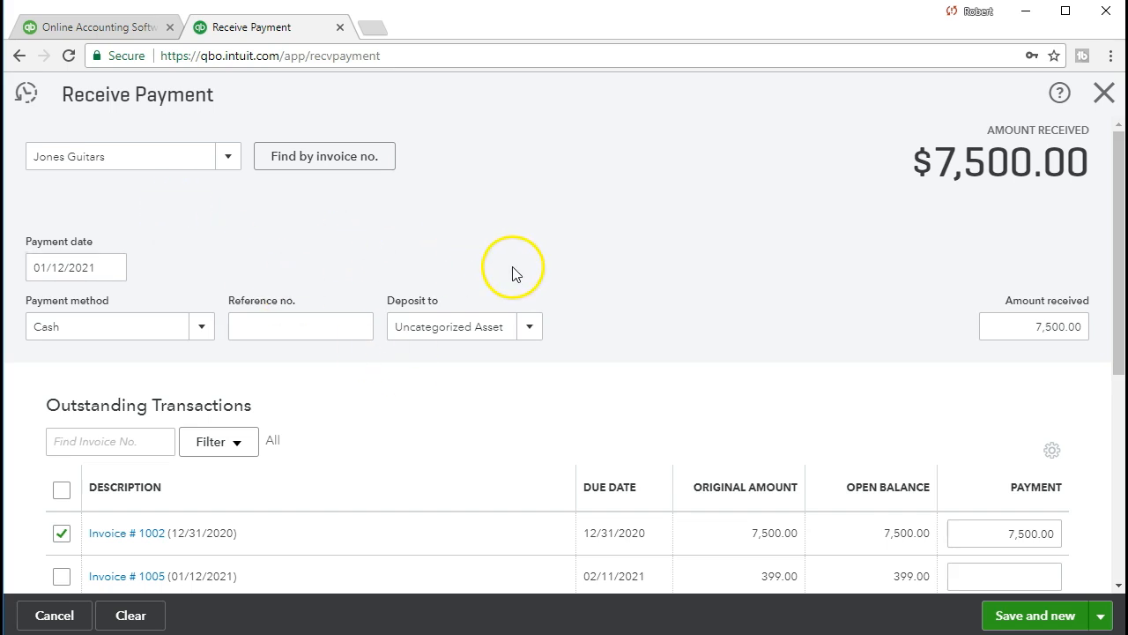
pyautogui.scroll(-2, 573, 363)
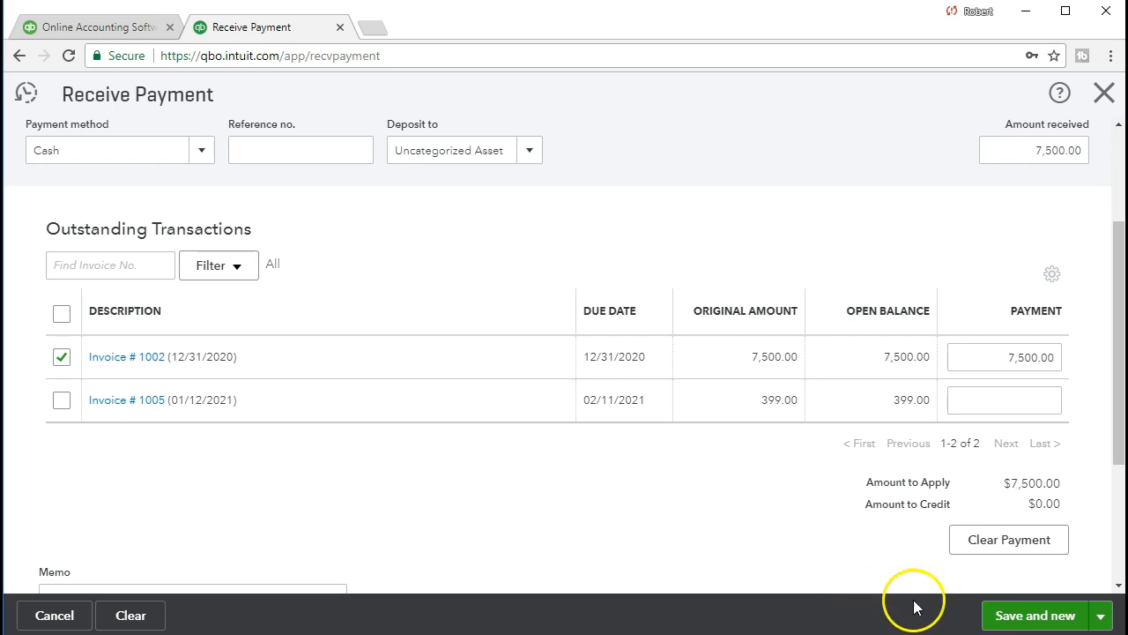
pyautogui.click(1033, 621)
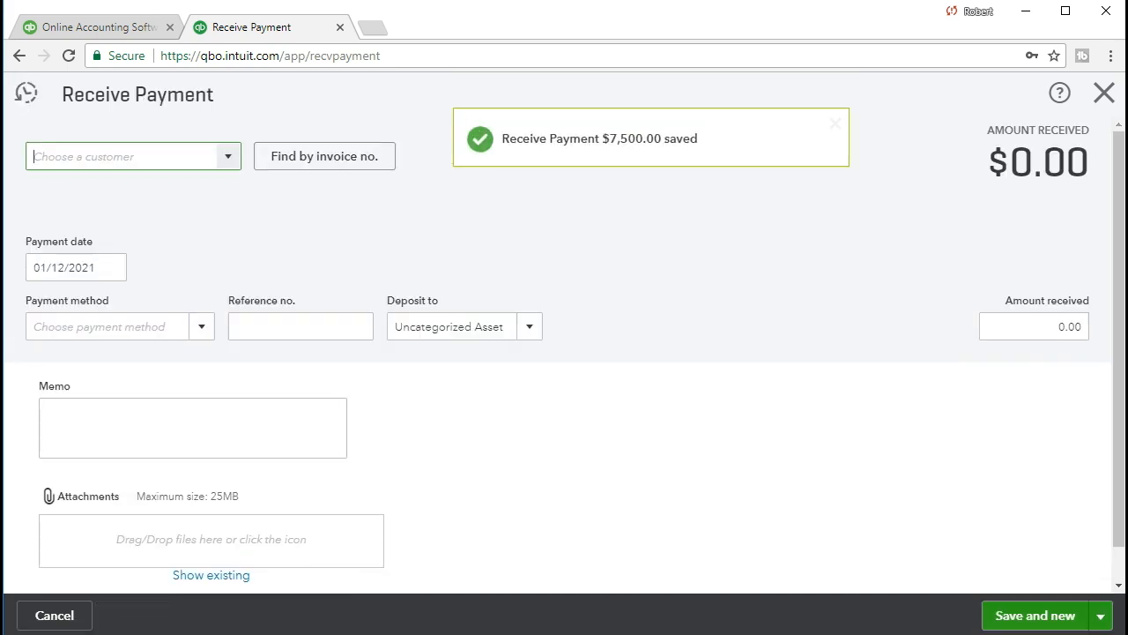
# Select Smith Guitars as the customer for the new payment
pyautogui.click(220, 373)
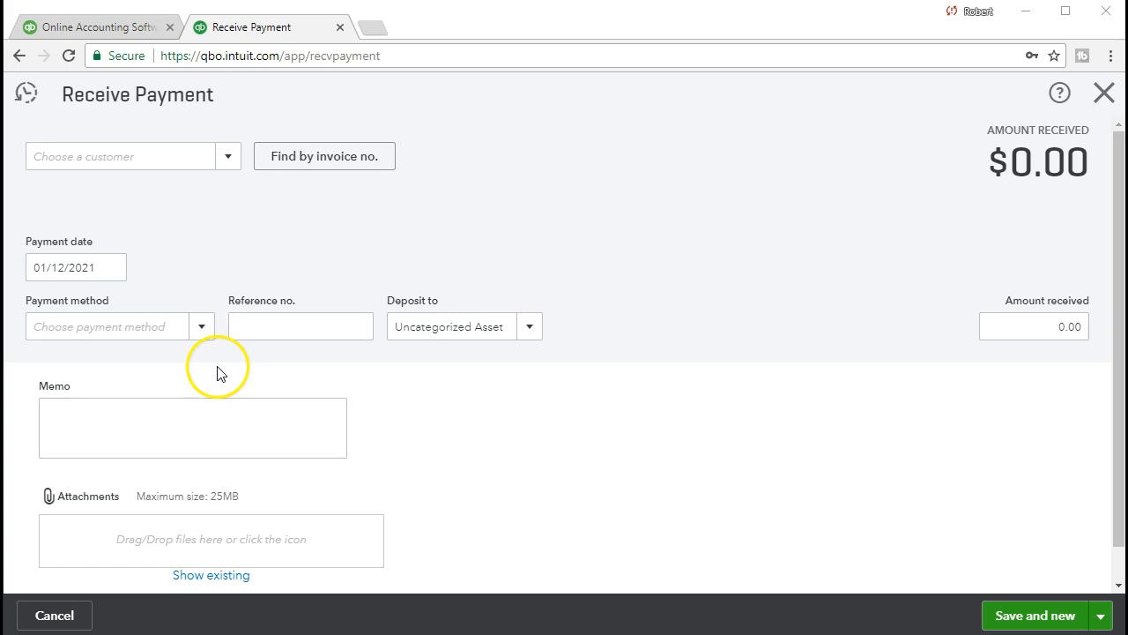
pyautogui.click(136, 154)
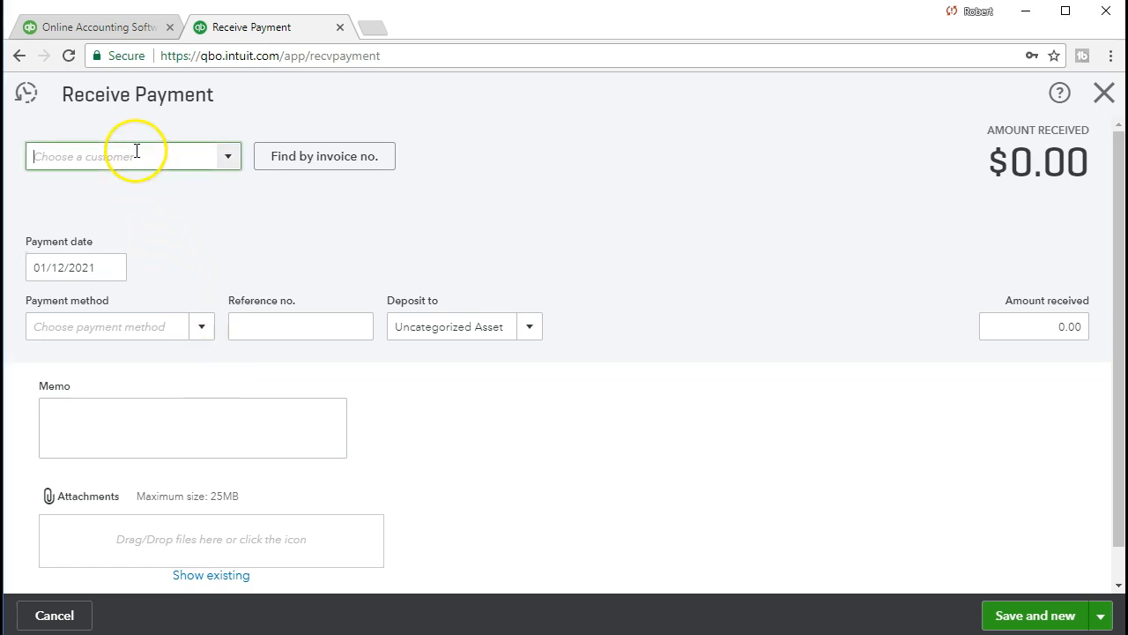
pyautogui.click(229, 157)
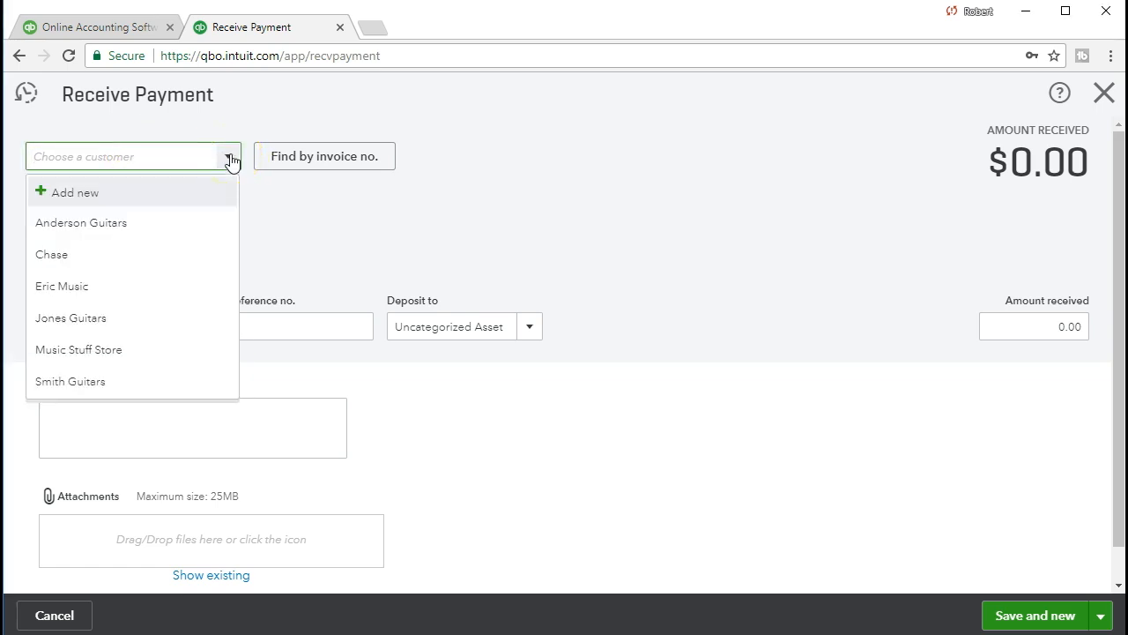
pyautogui.write('Smith Guitars')
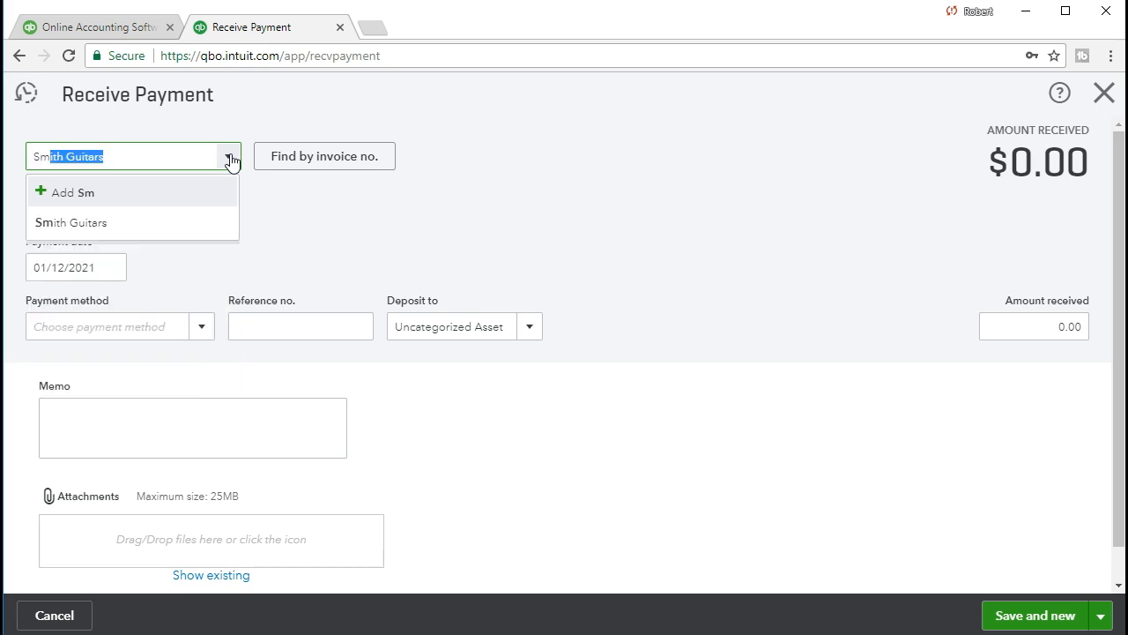
pyautogui.click(148, 220)
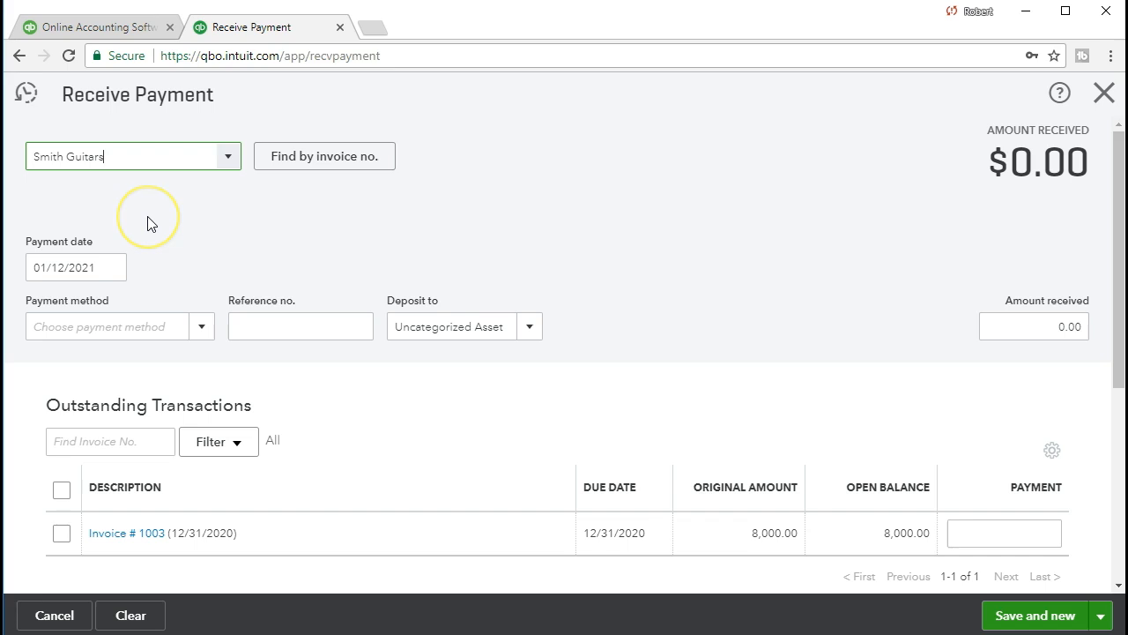
# Keep the payment date of 01/12/2021 and set the payment method to Check
pyautogui.press('Tab')
pyautogui.press('Tab')
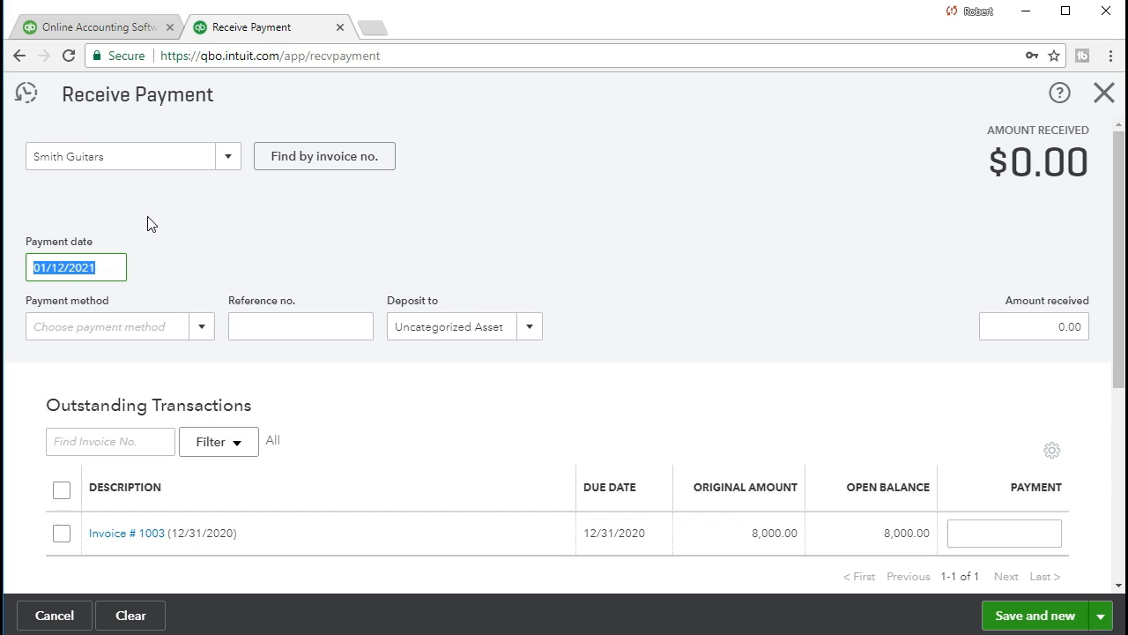
pyautogui.press('Tab')
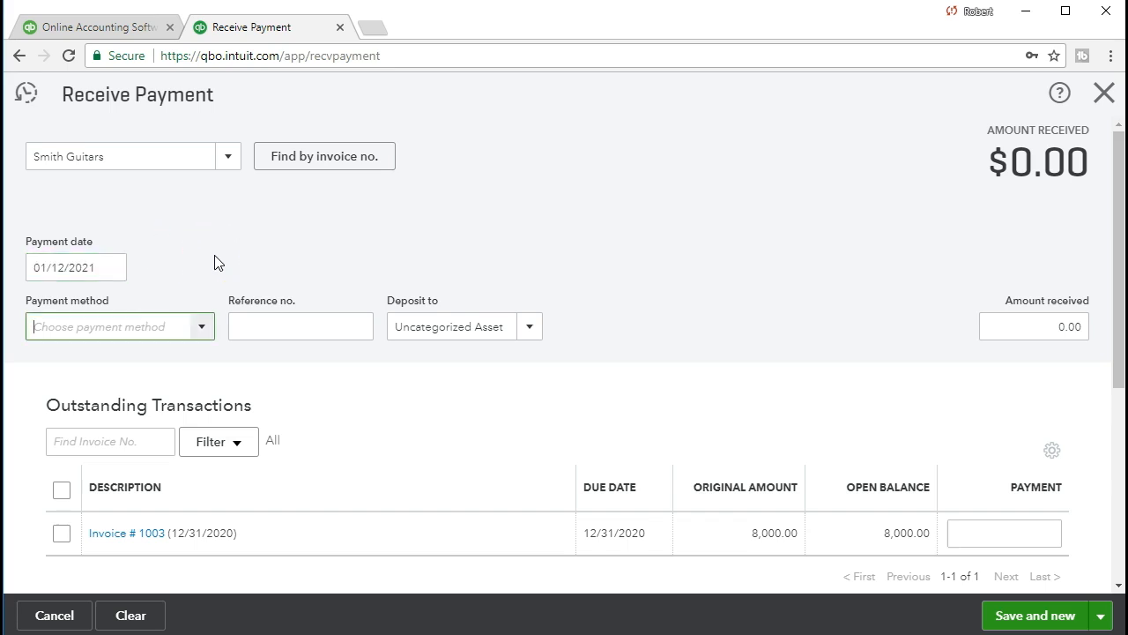
pyautogui.click(204, 326)
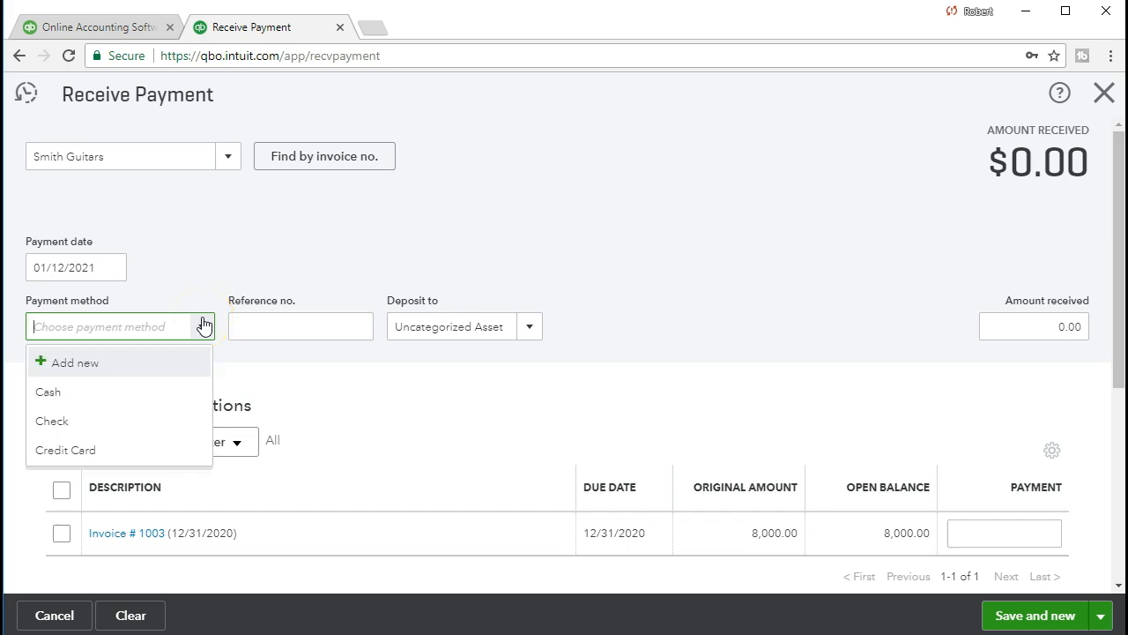
pyautogui.click(158, 422)
# Leave the reference number blank and keep Uncategorized Asset as the account to deposit to
pyautogui.press('Tab')
pyautogui.press('Tab')
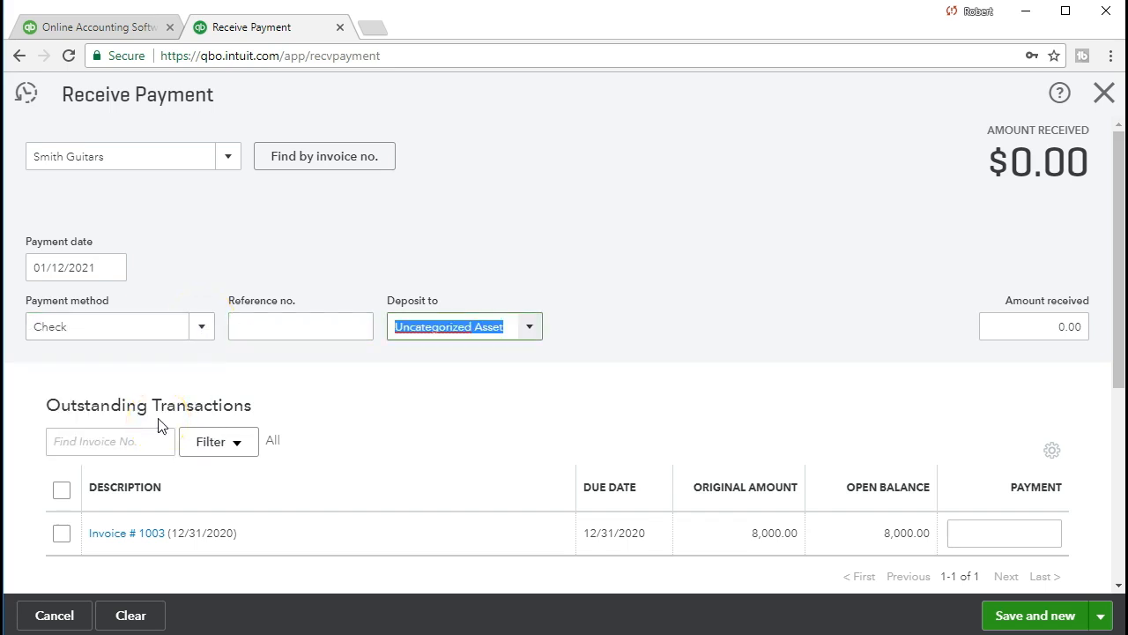
pyautogui.click(532, 327)
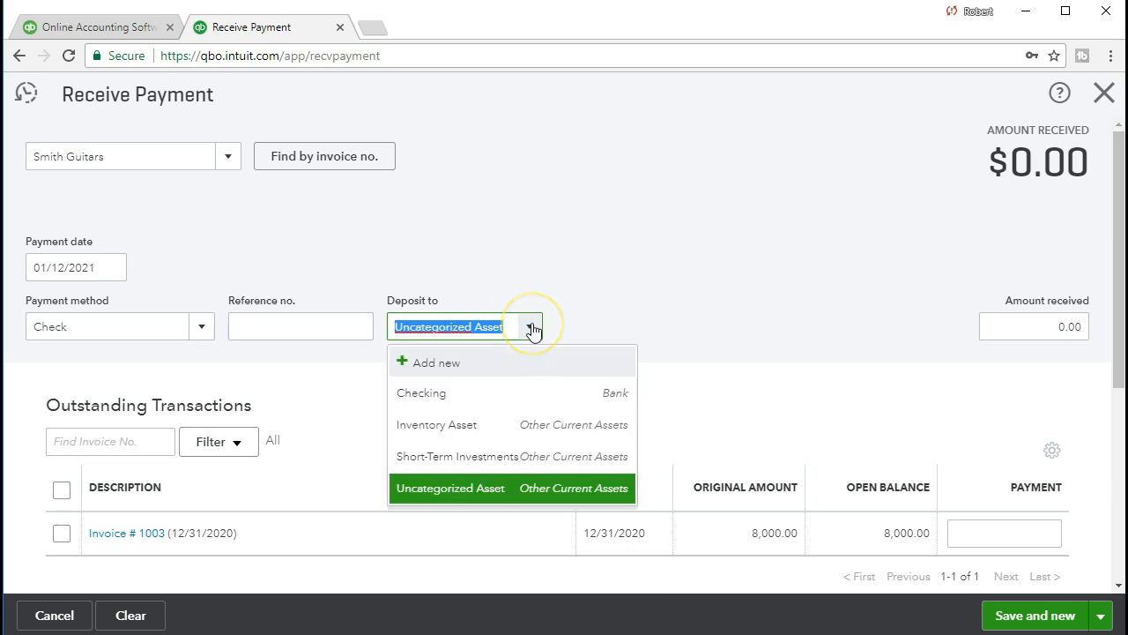
pyautogui.click(531, 327)
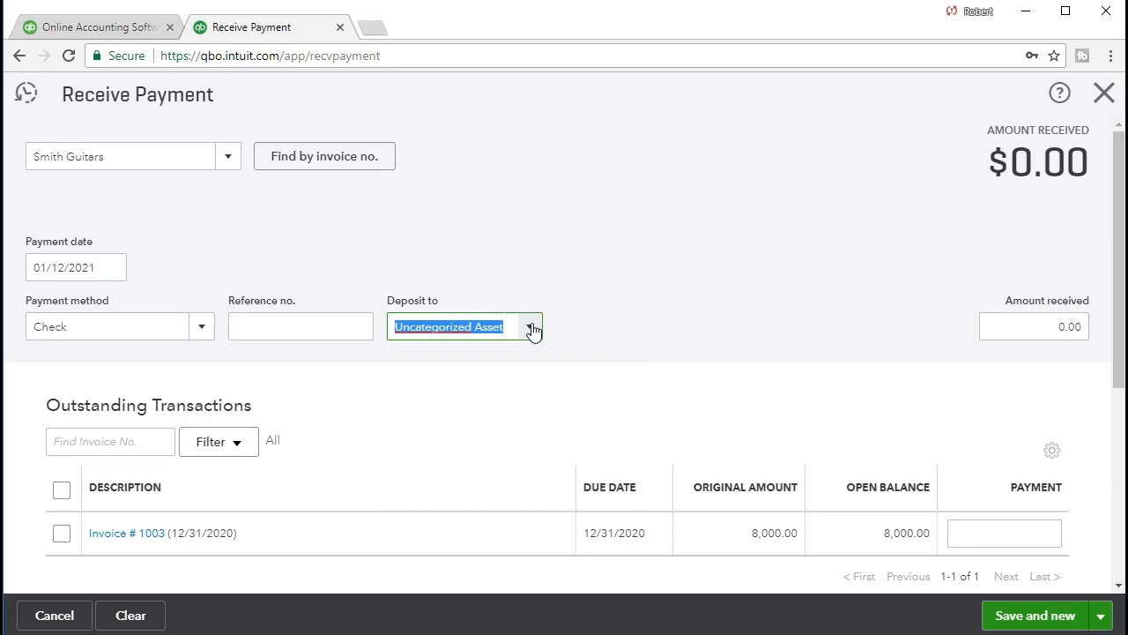
pyautogui.press('Tab')
# Apply the Smith Guitars payment to Invoice # 1003 for its full 8,000.00
pyautogui.scroll(-1, 574, 364)
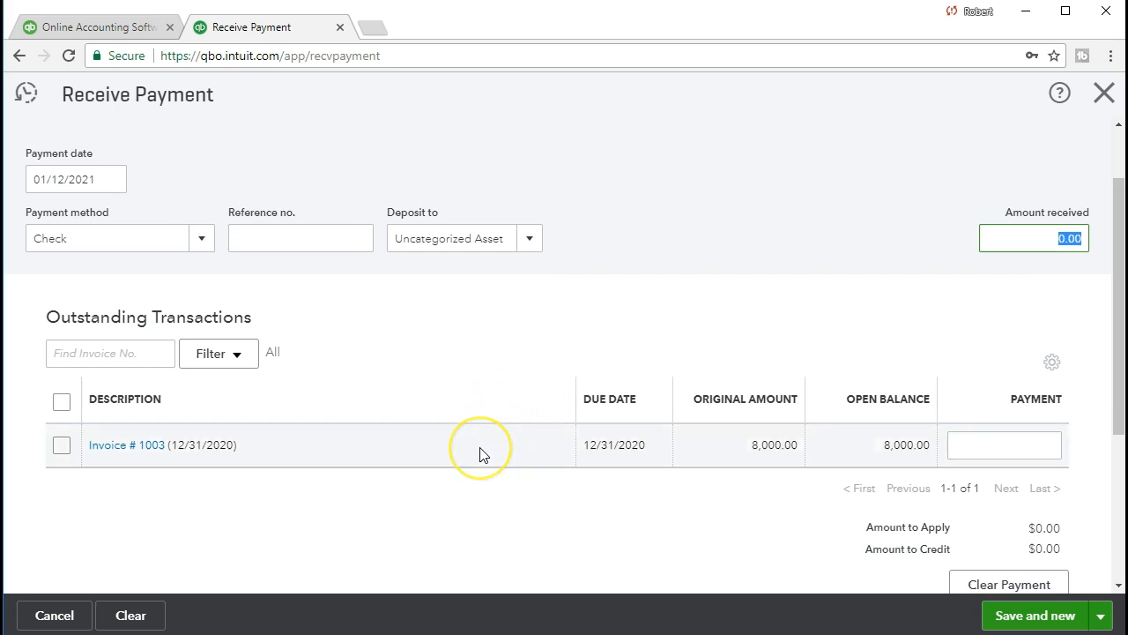
pyautogui.scroll(1, 480, 454)
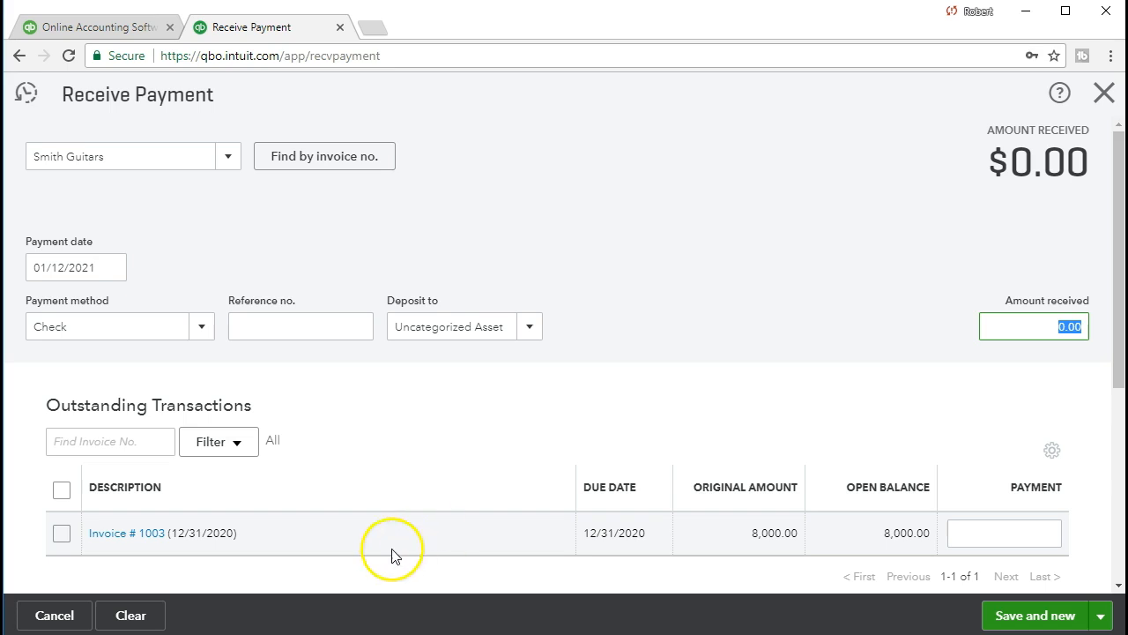
pyautogui.click(61, 533)
pyautogui.scroll(-3, 63, 532)
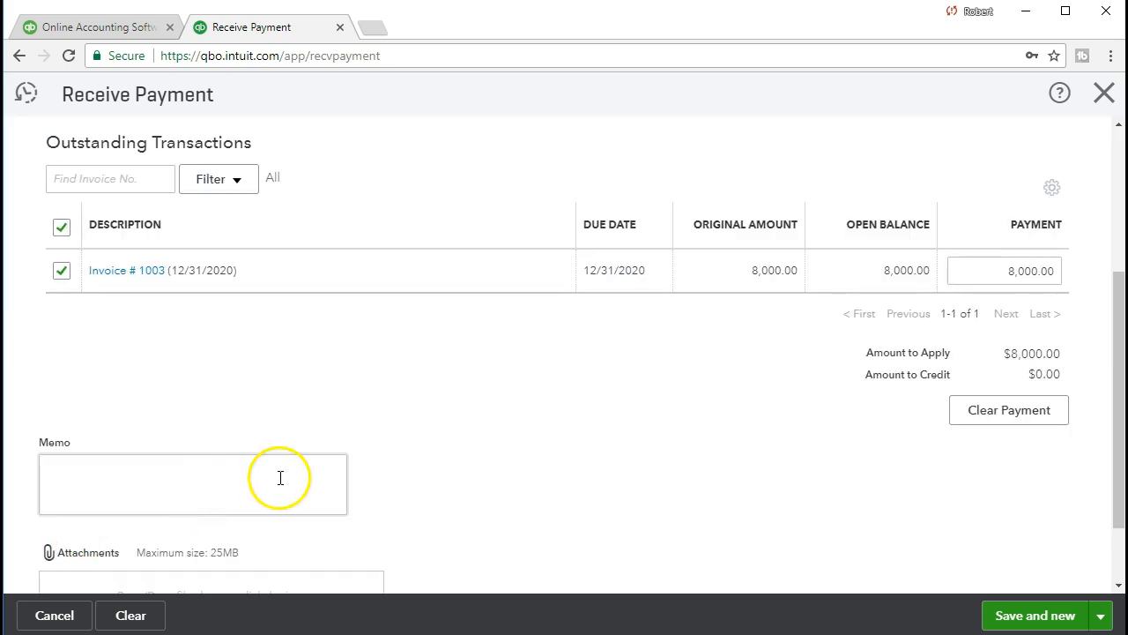
pyautogui.scroll(3, 949, 310)
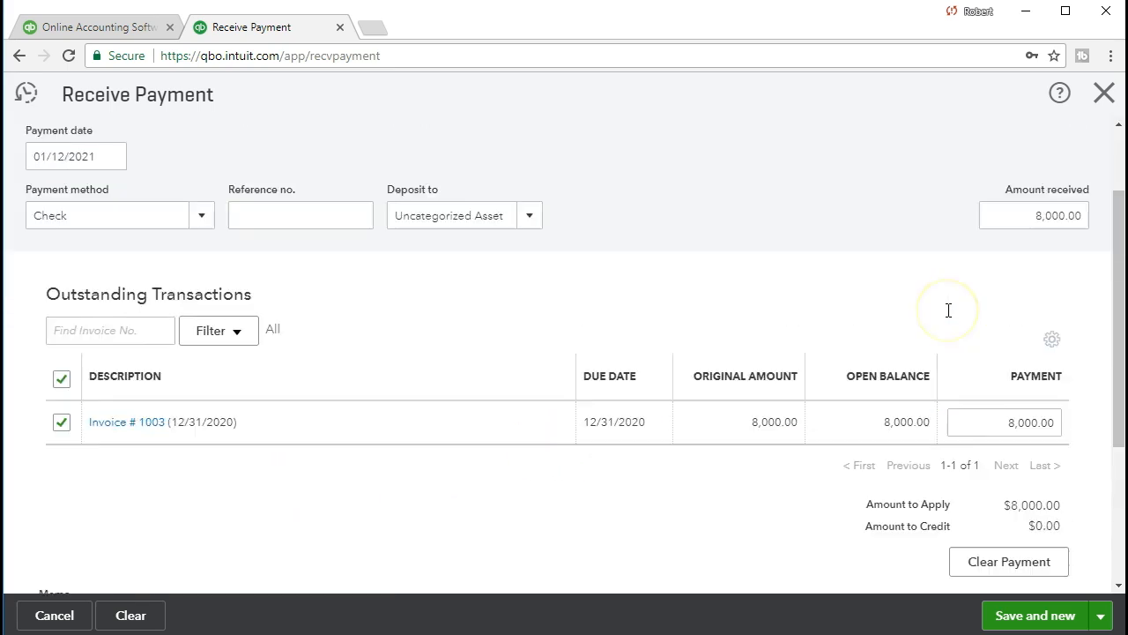
# Review the Smith Guitars payment details, save the payment and close the payment form
pyautogui.click(996, 321)
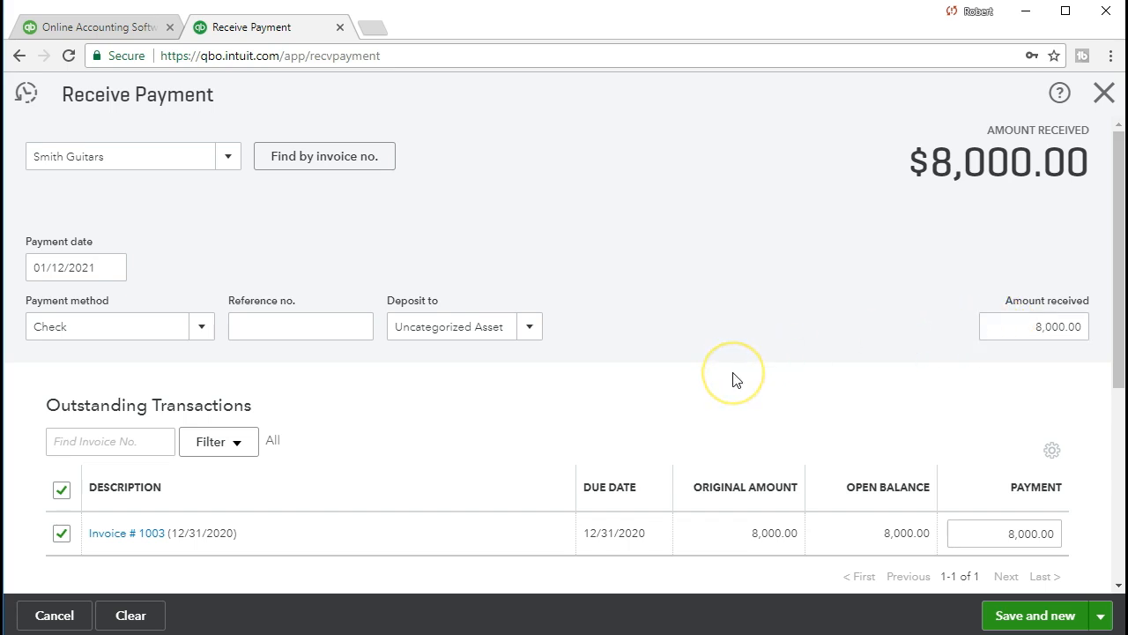
pyautogui.click(600, 387)
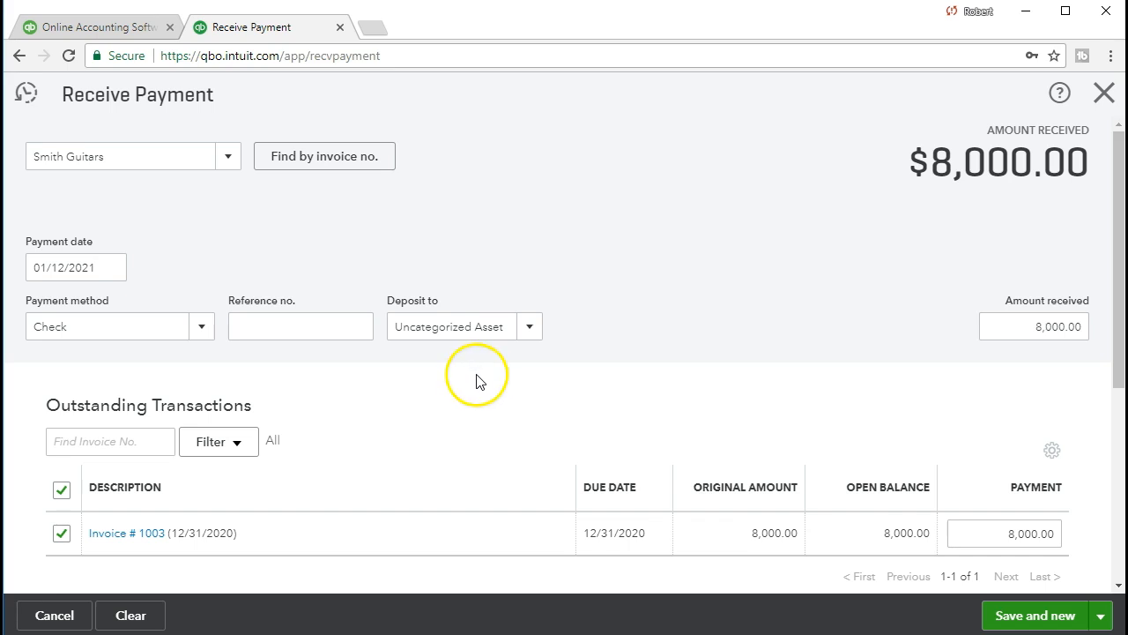
pyautogui.scroll(-2, 479, 379)
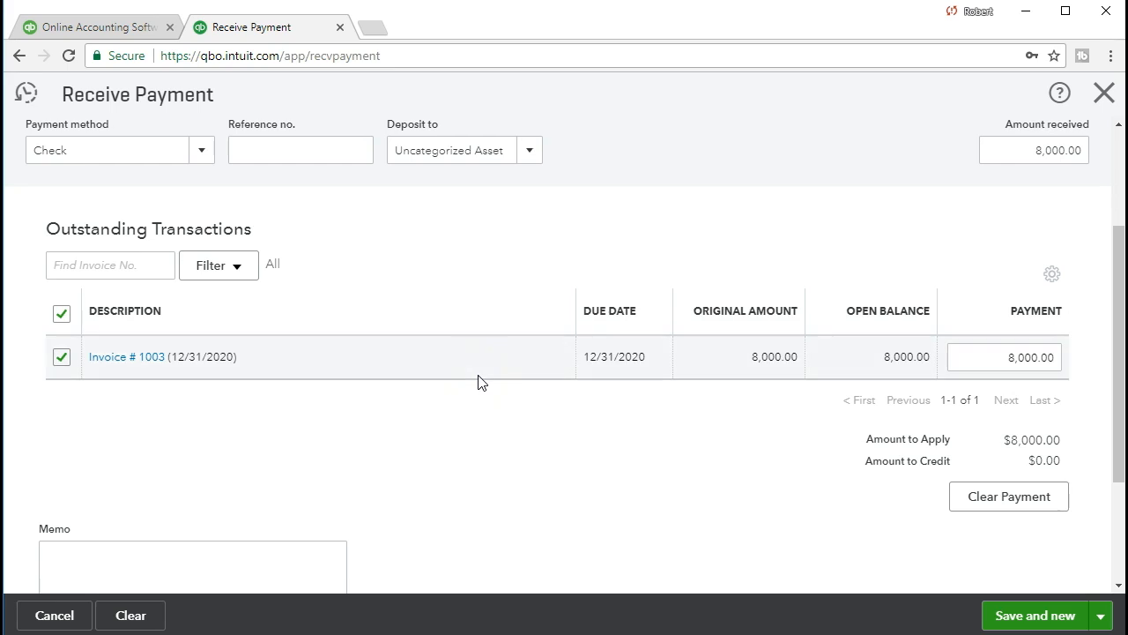
pyautogui.click(1029, 616)
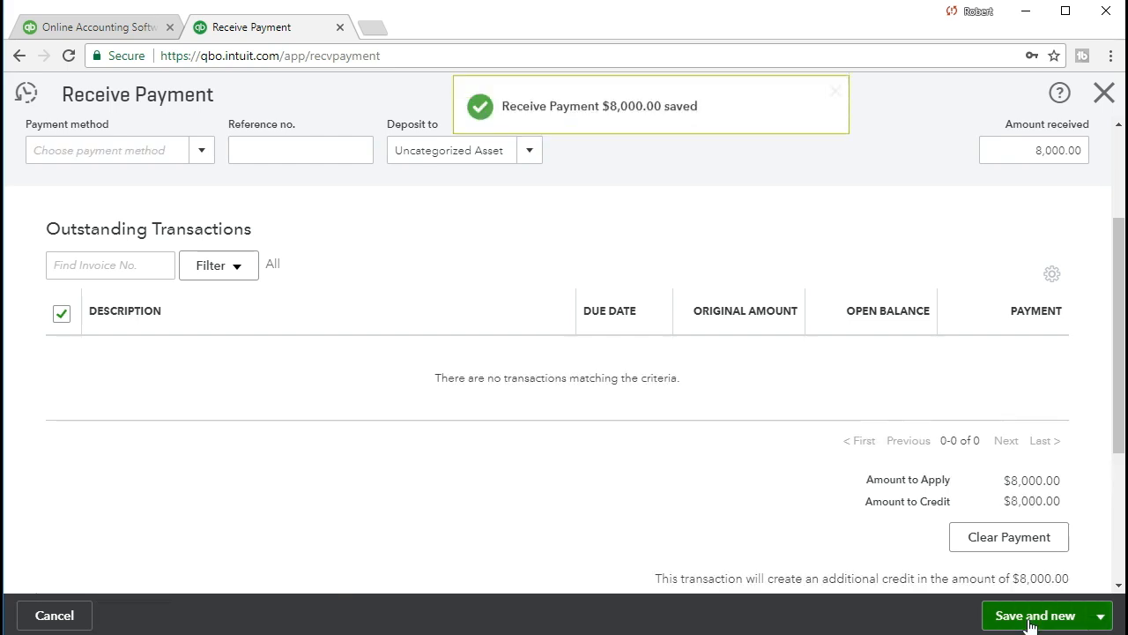
pyautogui.click(1103, 94)
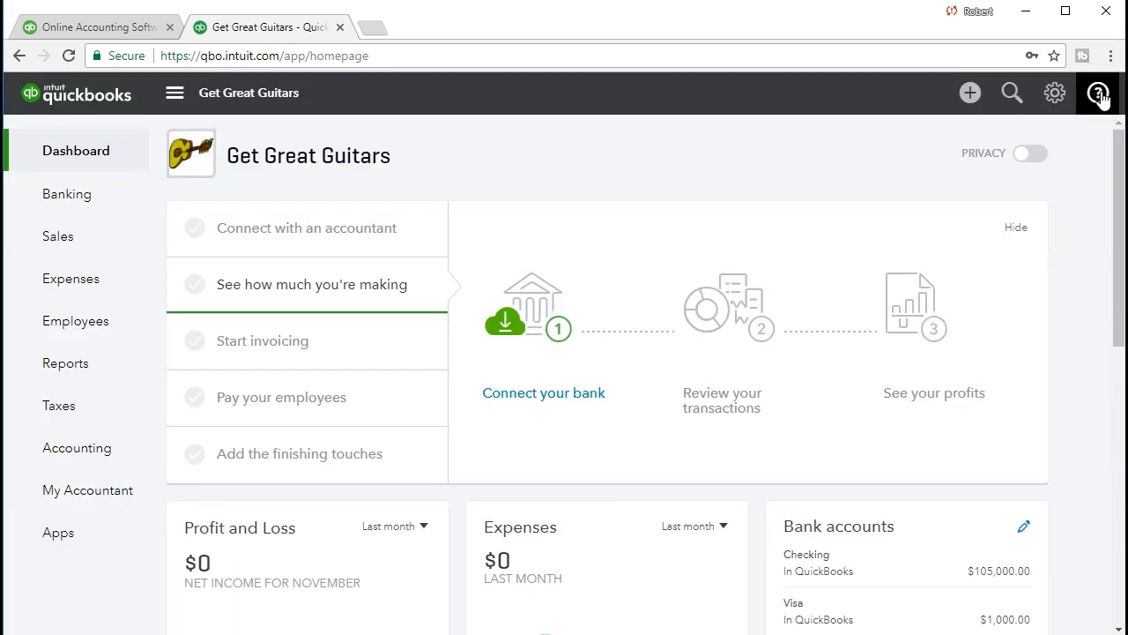
# Find the Balance Sheet among the reports and open it
pyautogui.click(124, 375)
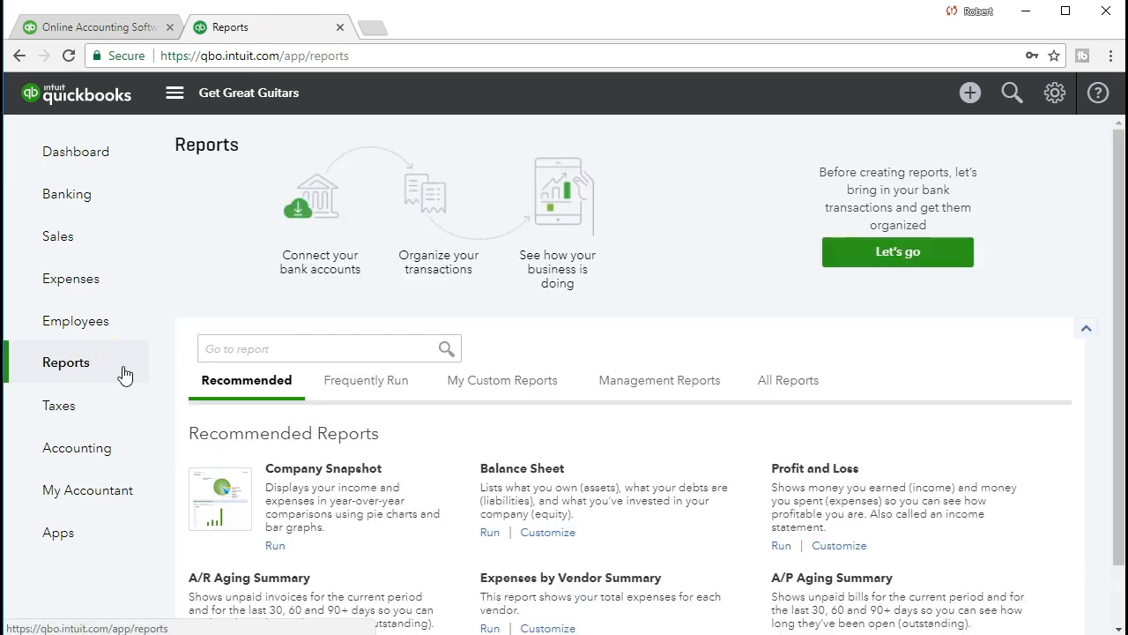
pyautogui.click(307, 336)
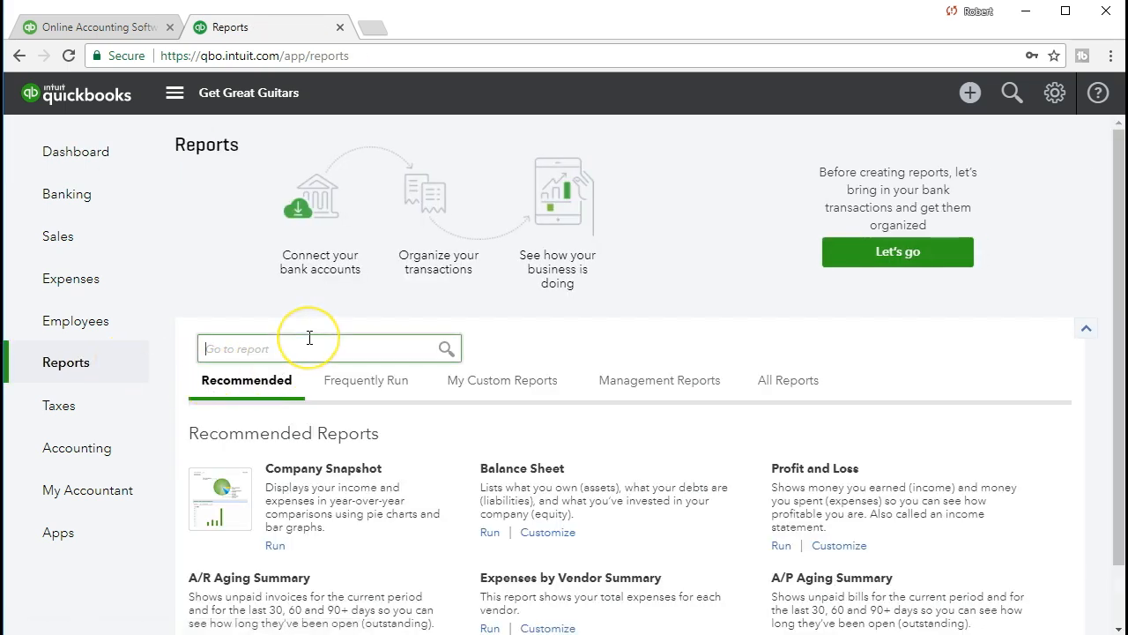
pyautogui.write('bal')
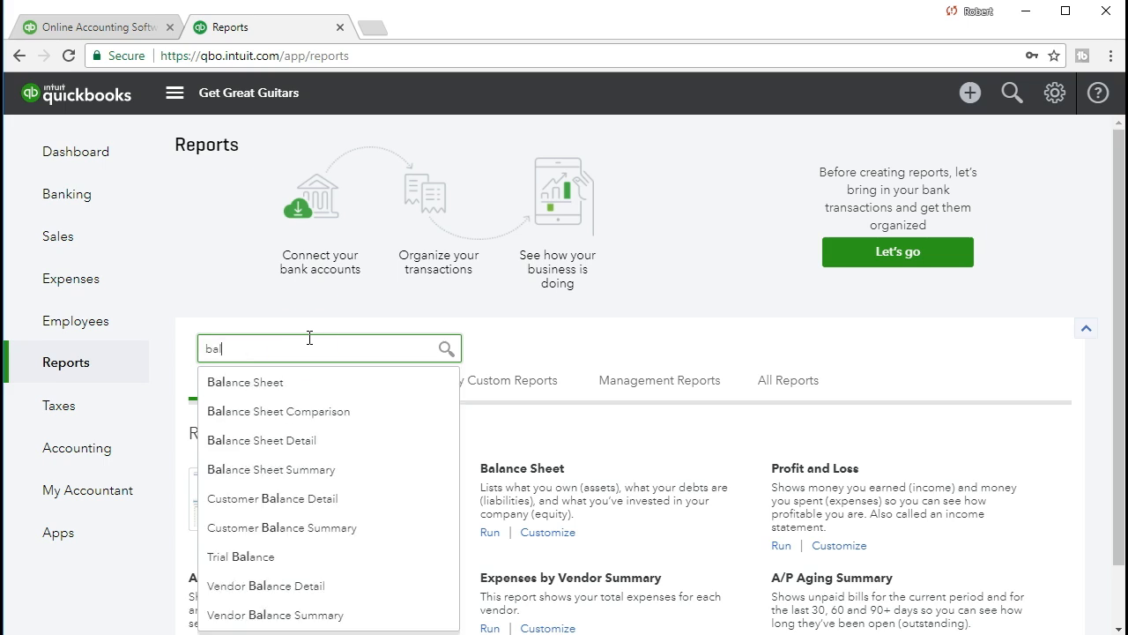
pyautogui.click(269, 384)
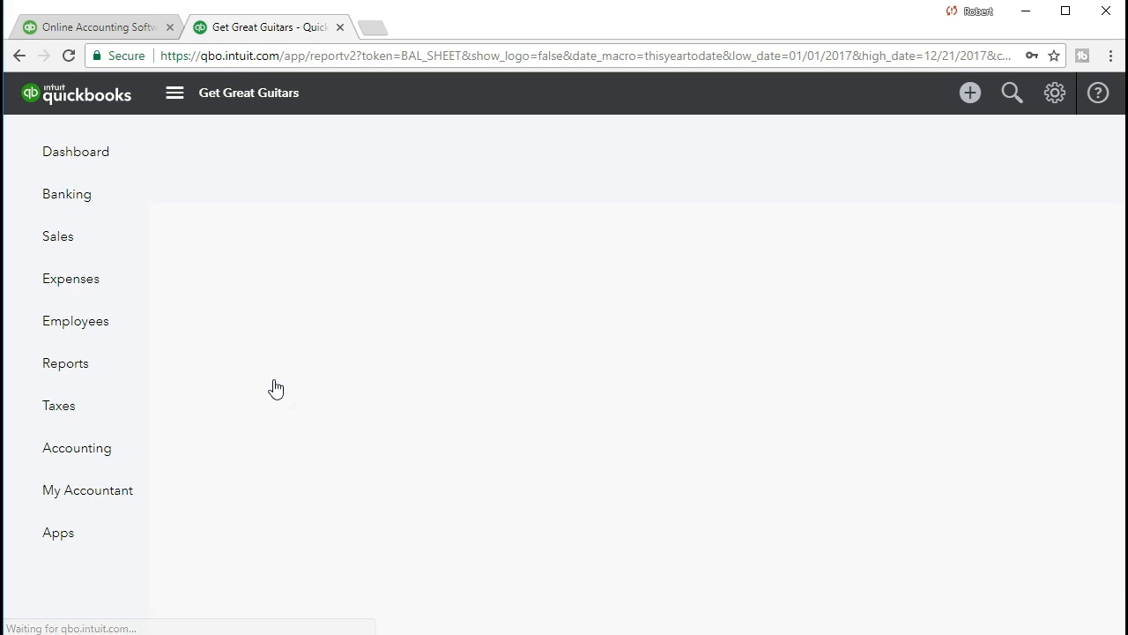
# Run the Balance Sheet for the period 01/01/2021 to 01/31/2021
pyautogui.scroll(-1, 340, 300)
pyautogui.scroll(1, 360, 289)
pyautogui.click(446, 179)
pyautogui.write('010121')
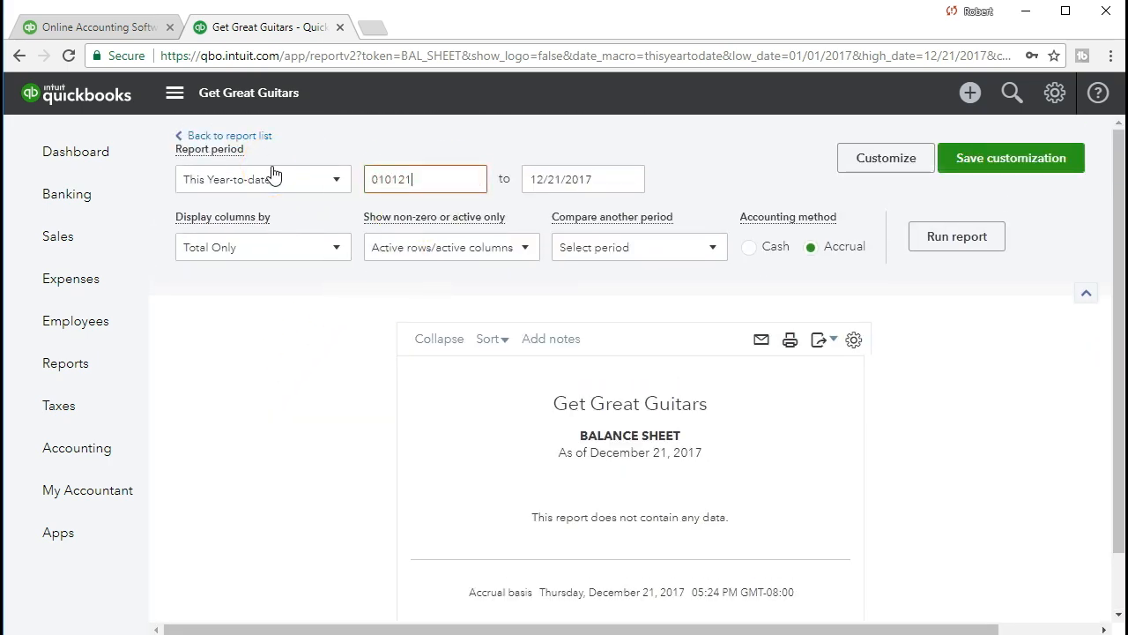
pyautogui.press('Tab')
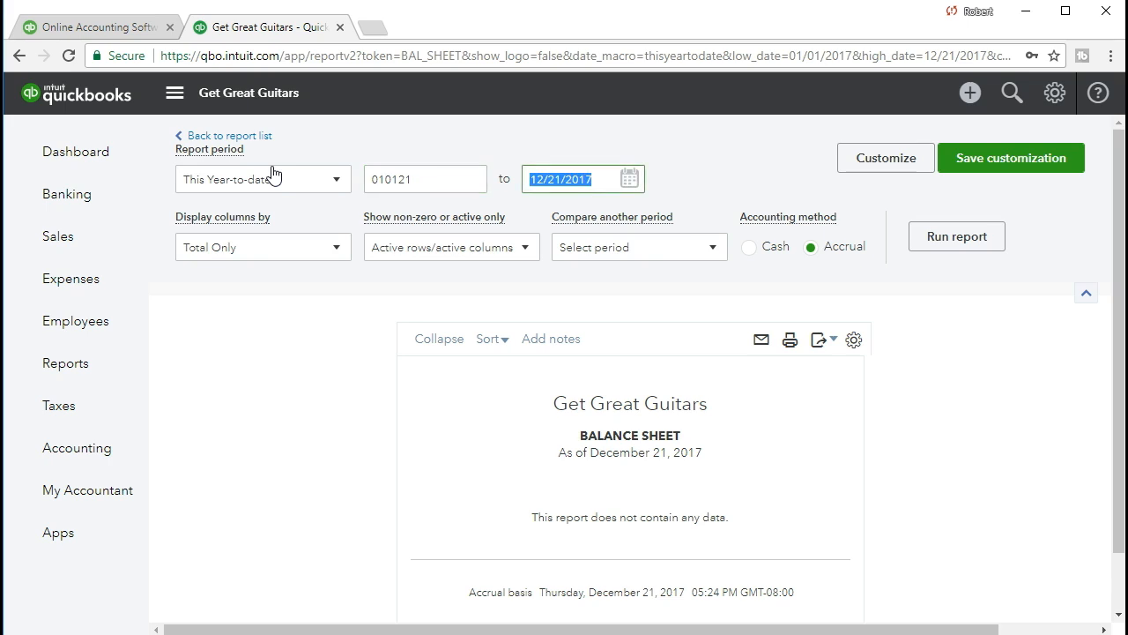
pyautogui.write('01/31/2021')
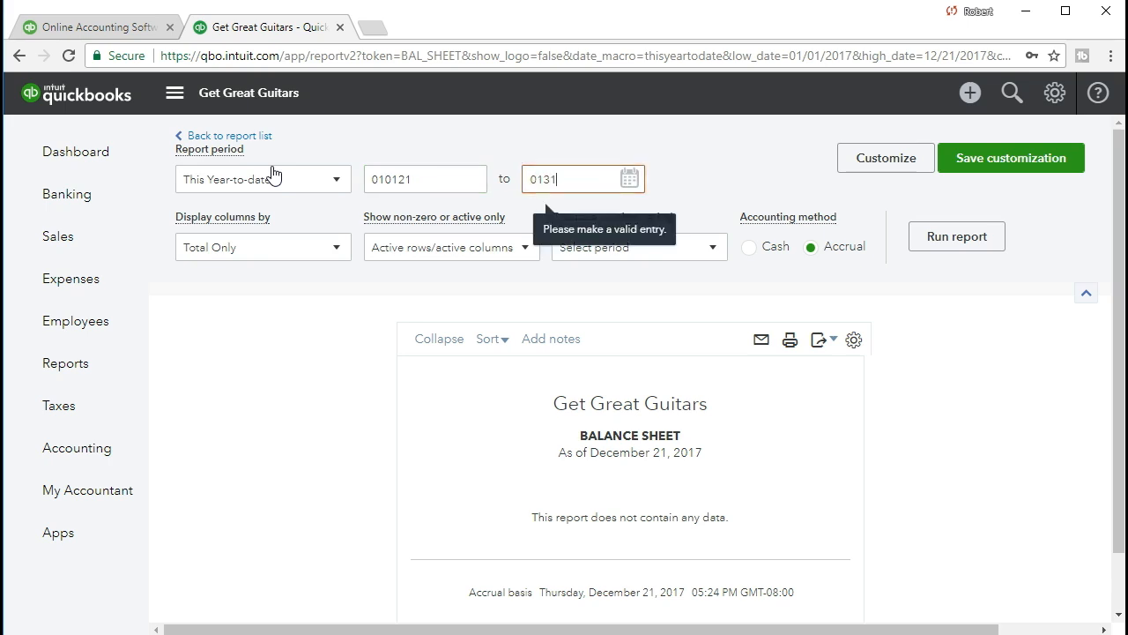
pyautogui.press('Tab')
pyautogui.hotkey('shift', 'Tab')
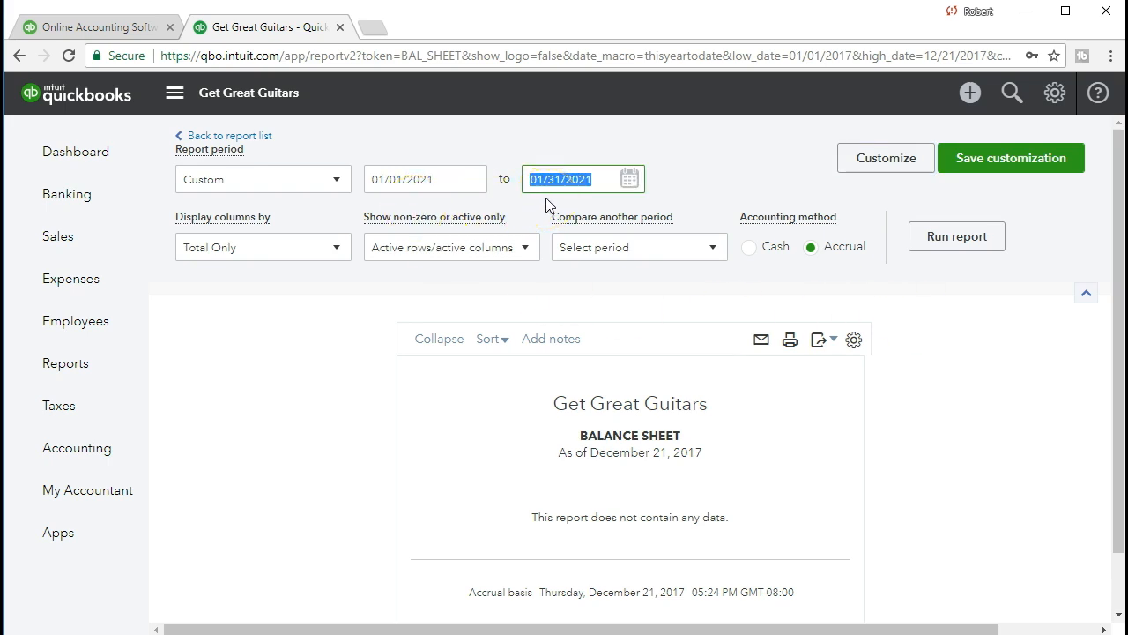
pyautogui.click(948, 254)
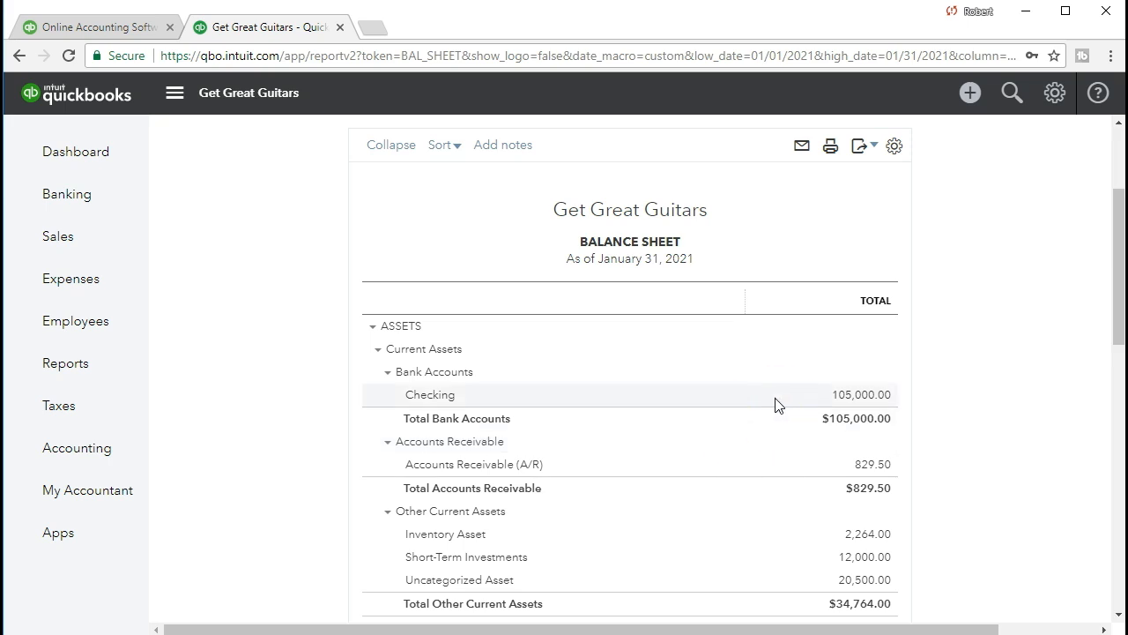
# Examine the transactions behind the Uncategorized Asset balance, viewing the Smith Guitars payment and closing it again
pyautogui.scroll(-1, 776, 403)
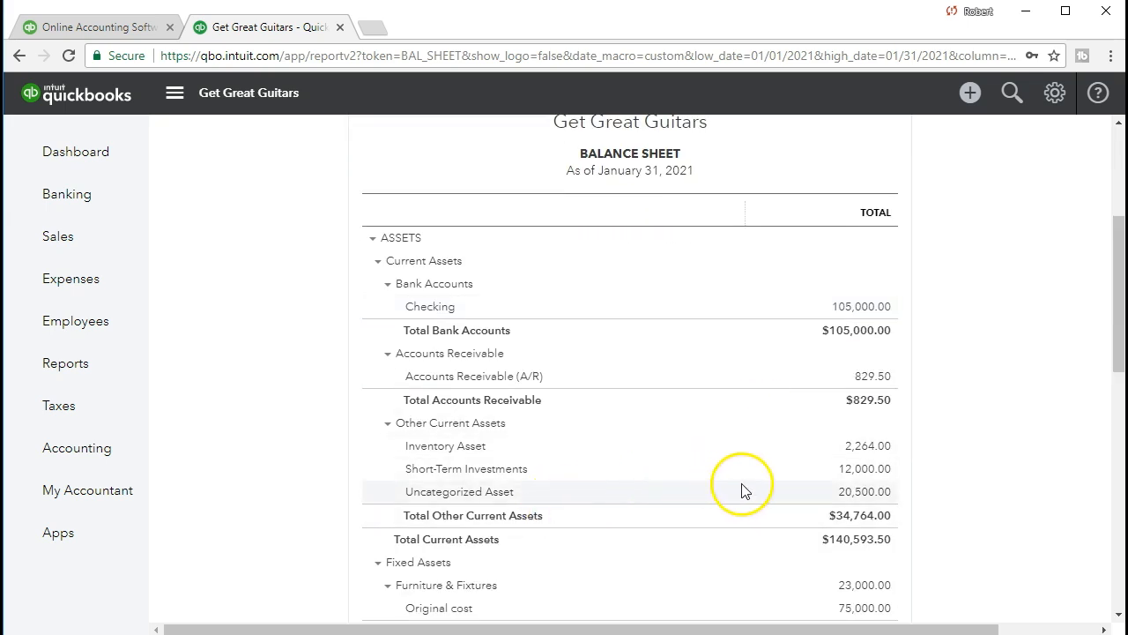
pyautogui.click(865, 498)
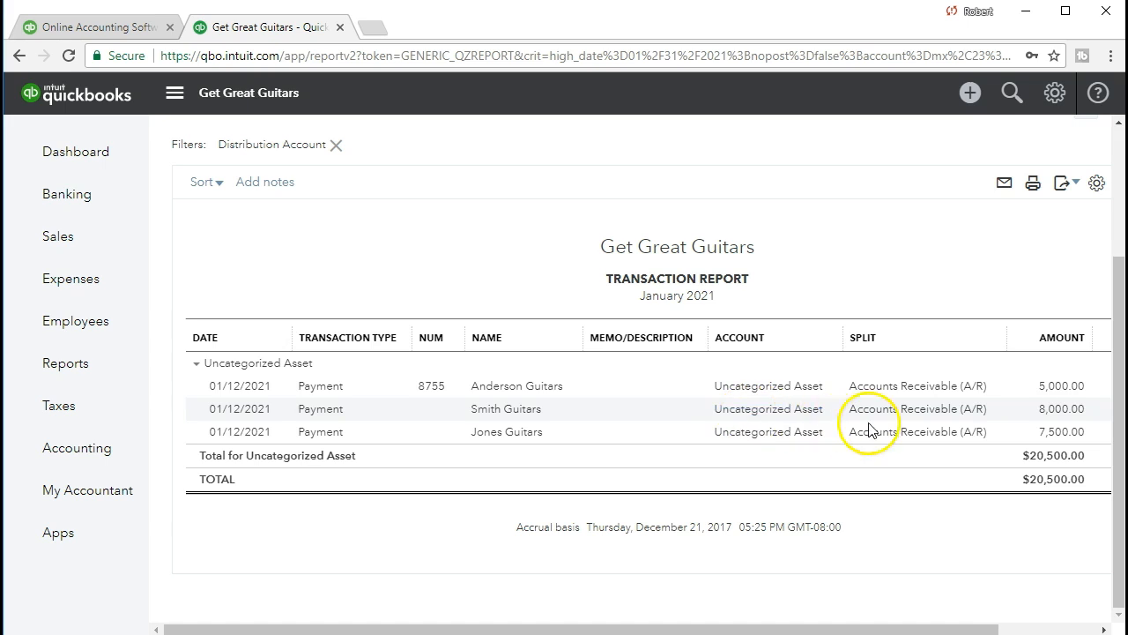
pyautogui.click(1051, 409)
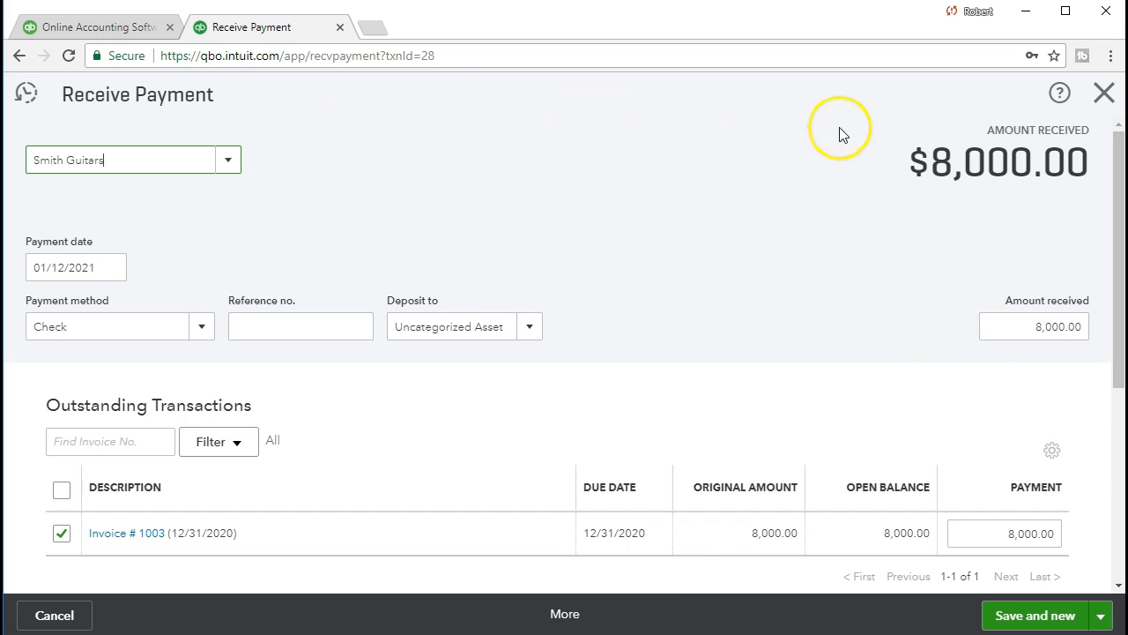
pyautogui.click(1103, 93)
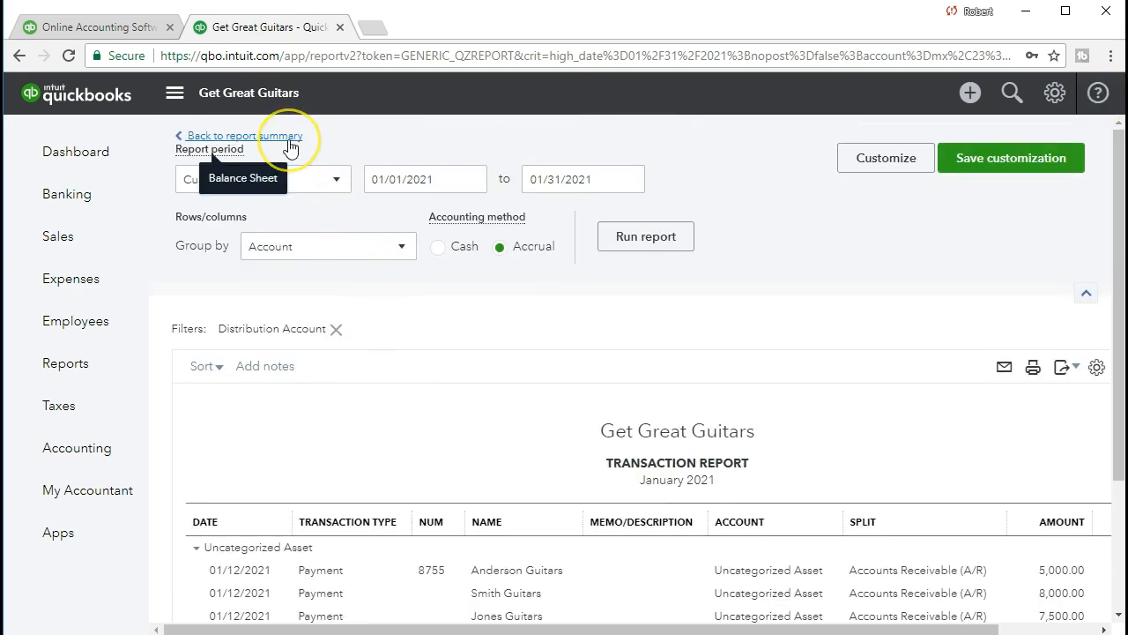
# Return to the Balance Sheet and examine the transactions behind the Accounts Receivable (A/R) balance
pyautogui.click(289, 139)
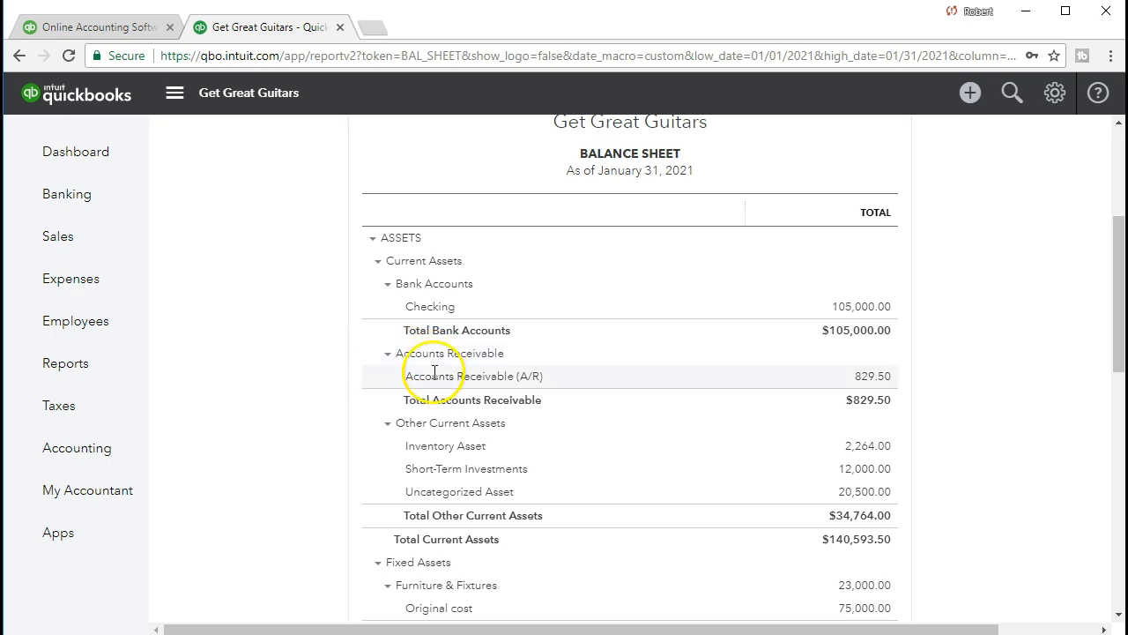
pyautogui.click(867, 381)
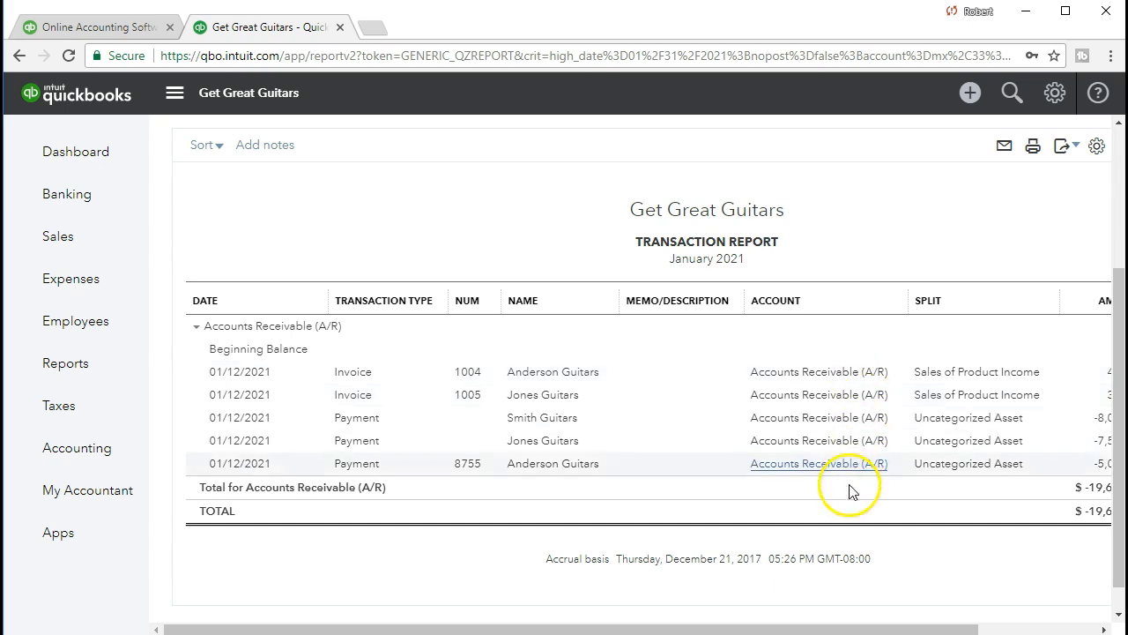
# Examine the amounts and balances of the invoices and payments listed in the Accounts Receivable (A/R) transaction report
pyautogui.moveTo(828, 629); pyautogui.dragTo(895, 618)
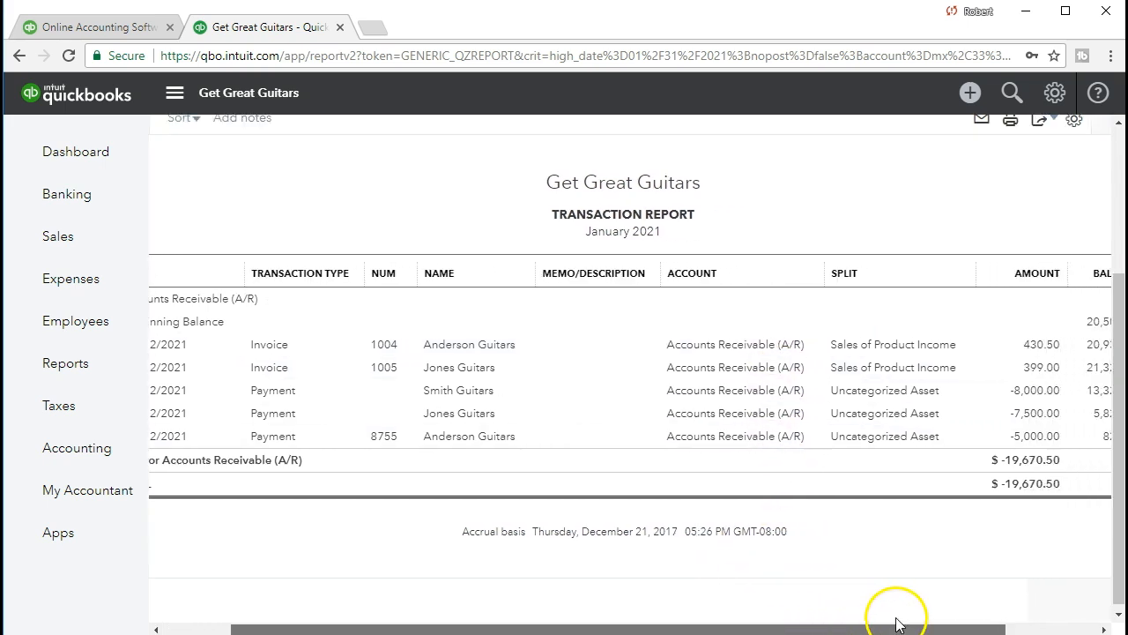
pyautogui.click(1041, 397)
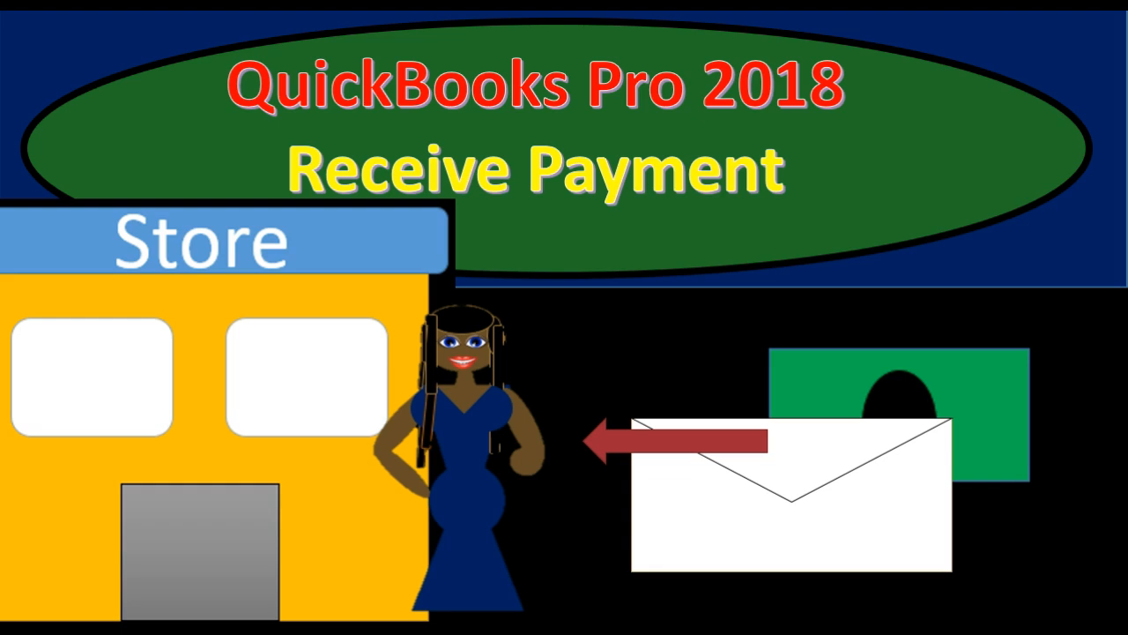
pyautogui.click(168, 574)
pyautogui.click(224, 584)
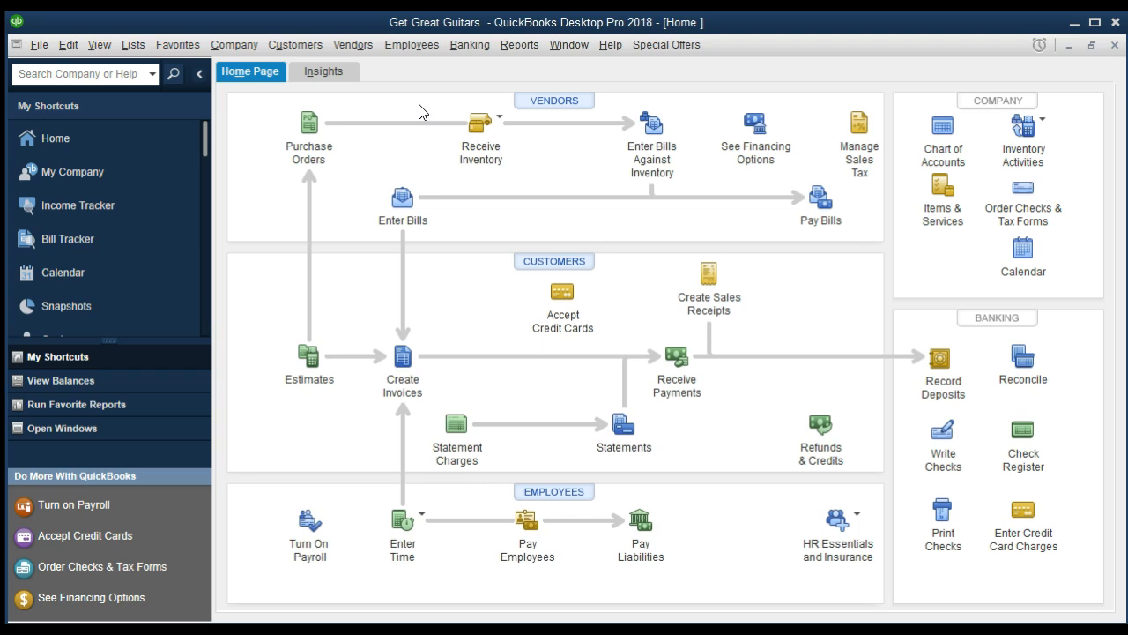
pyautogui.click(38, 45)
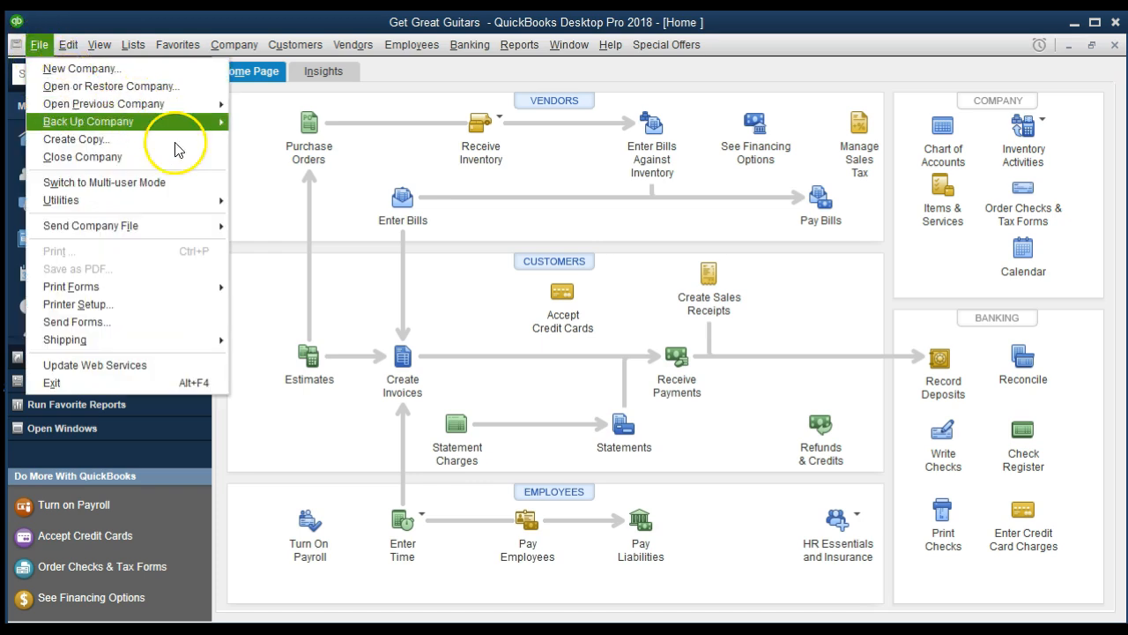
pyautogui.click(262, 231)
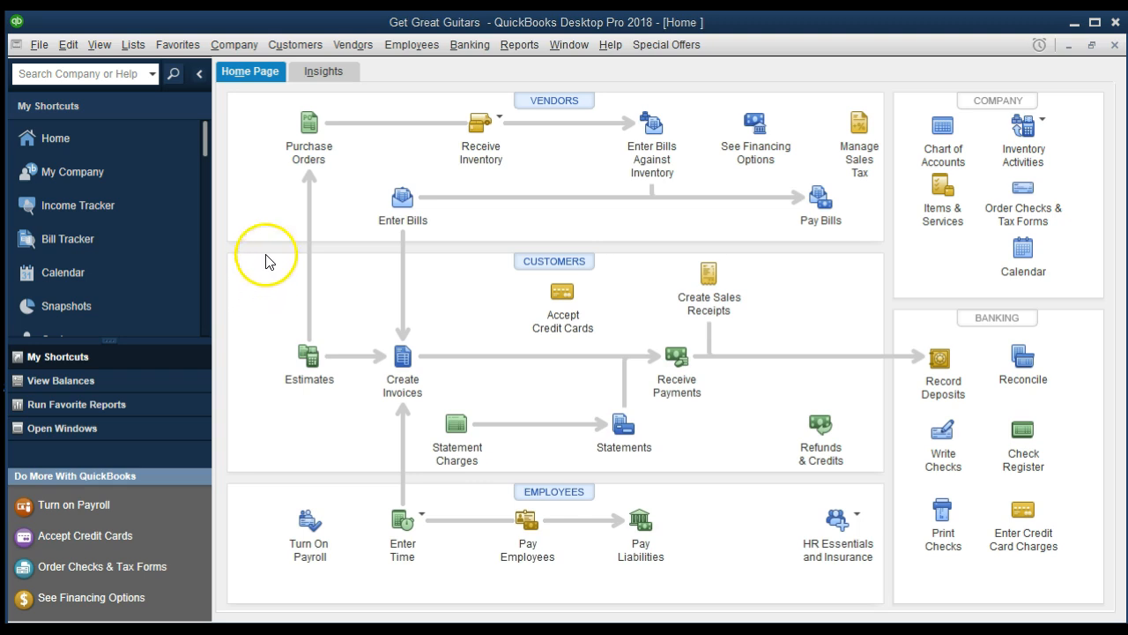
pyautogui.click(245, 51)
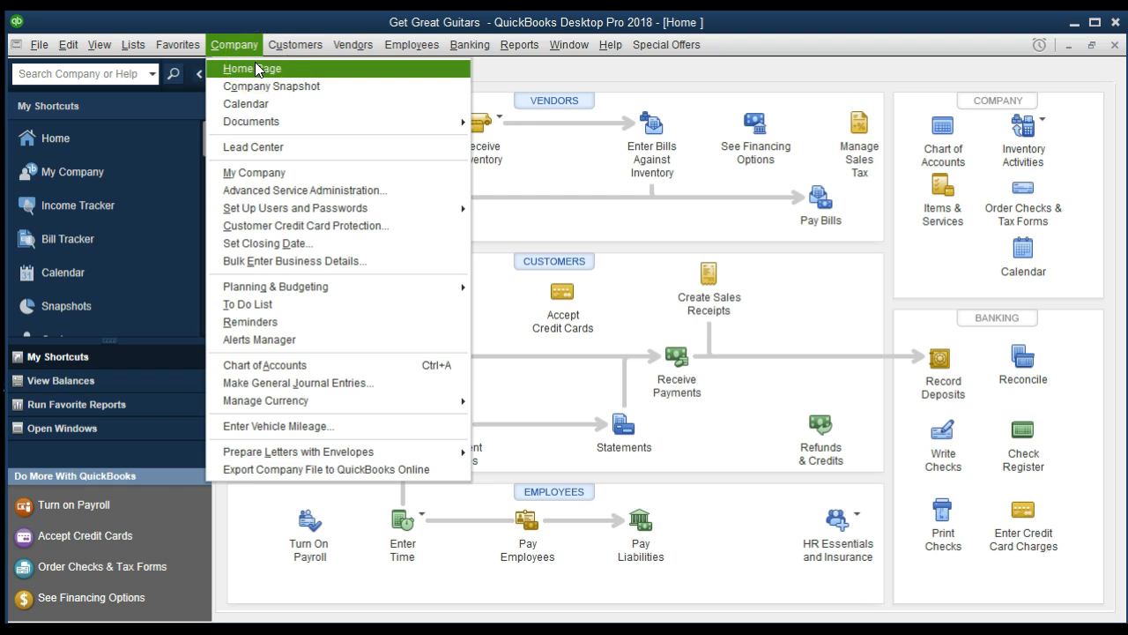
pyautogui.click(255, 28)
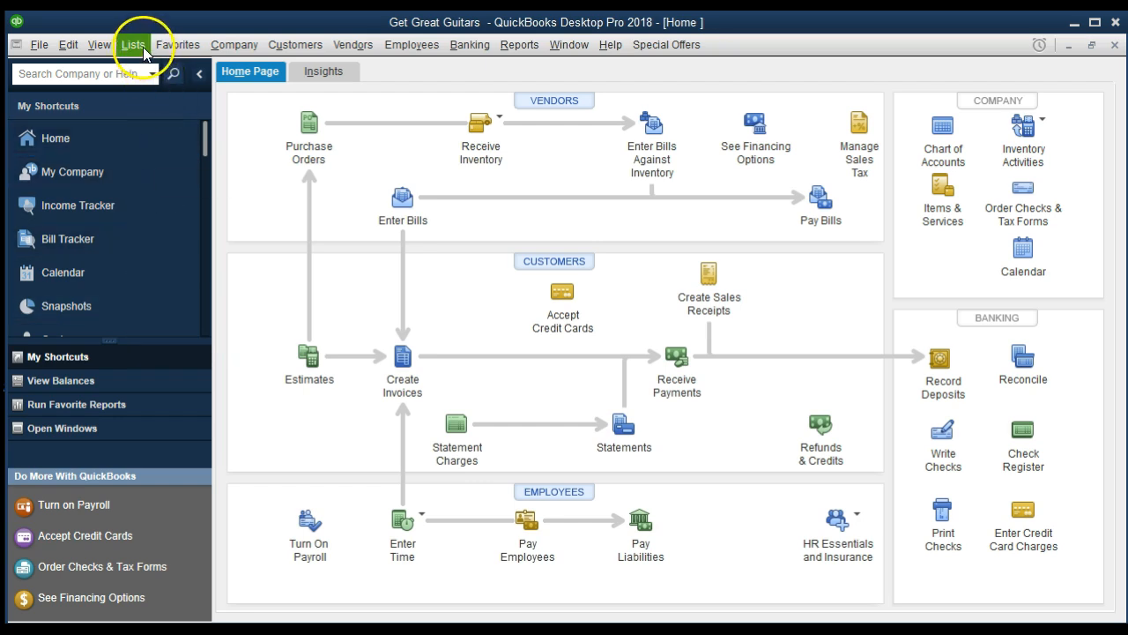
pyautogui.click(98, 44)
pyautogui.click(132, 44)
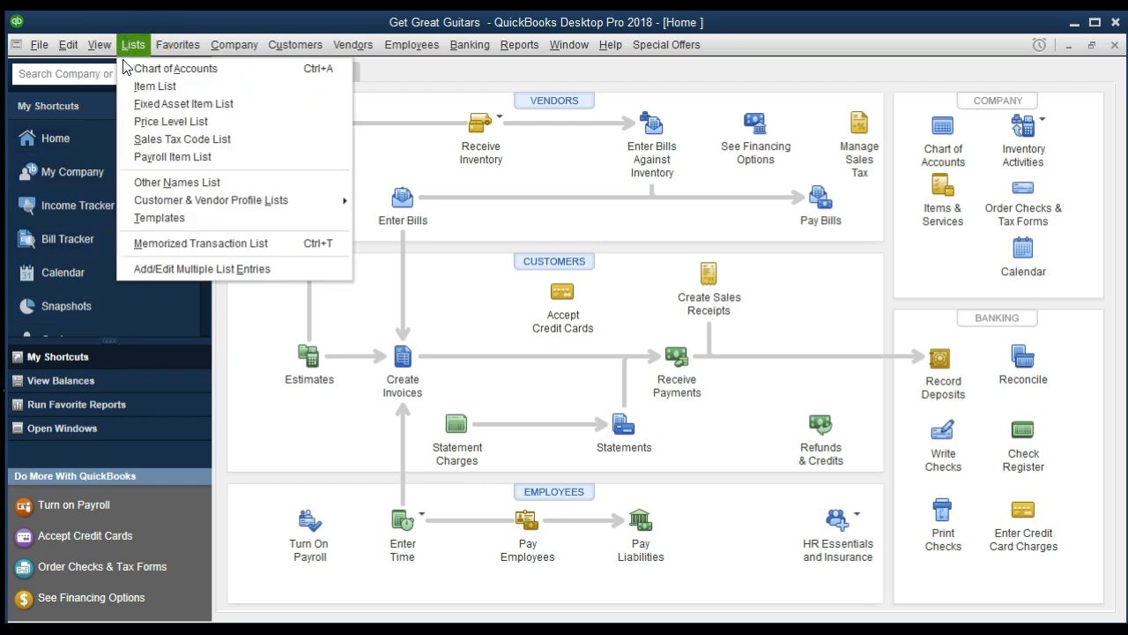
pyautogui.click(108, 68)
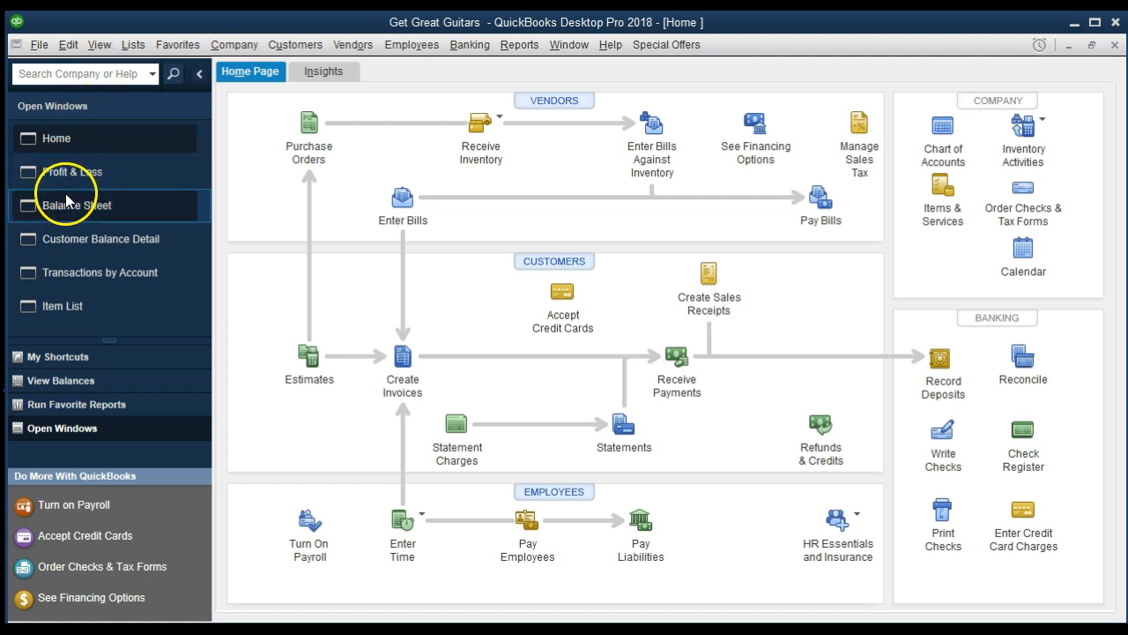
# Close the open Item List, Transactions by Account, Customer Balance Detail, Balance Sheet and Profit & Loss windows, leaving only Home
pyautogui.click(54, 308)
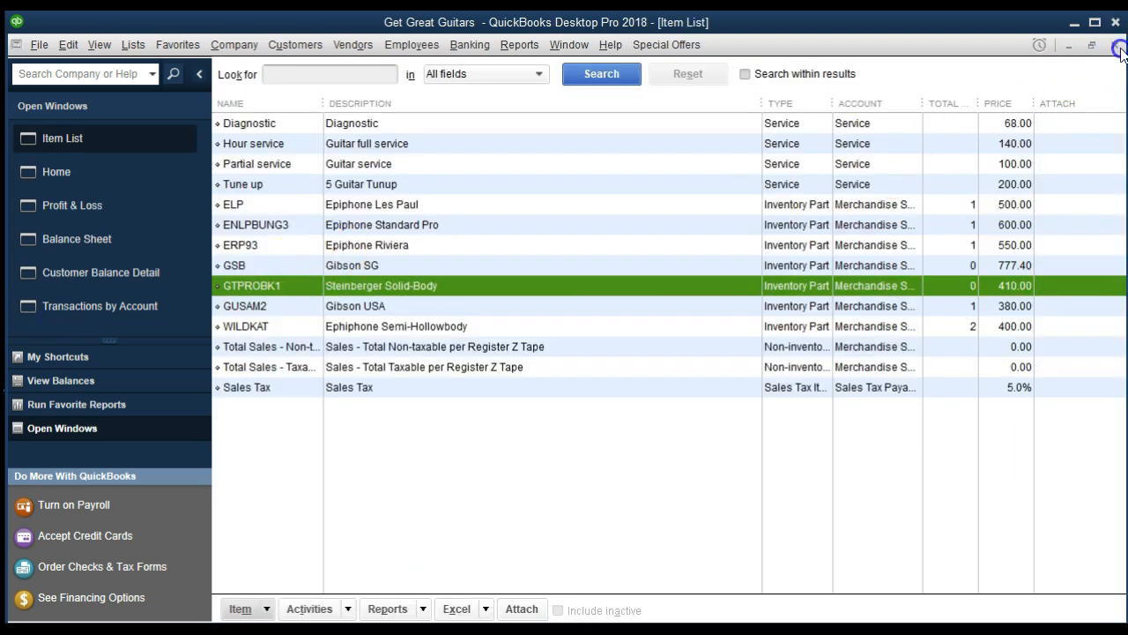
pyautogui.click(1115, 45)
pyautogui.click(140, 276)
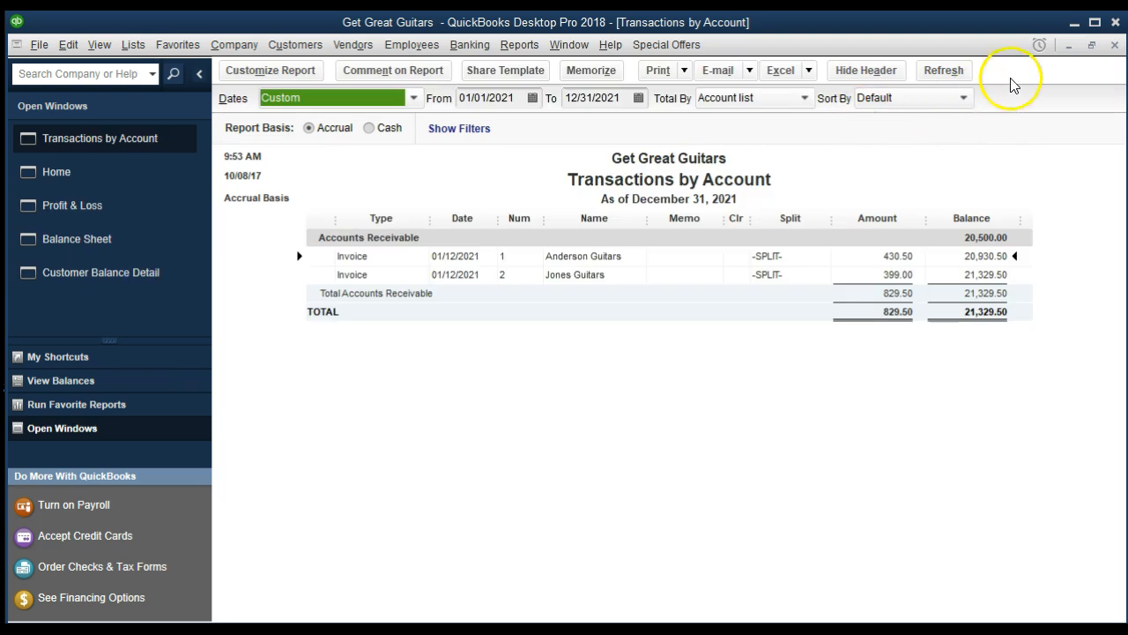
pyautogui.click(1115, 45)
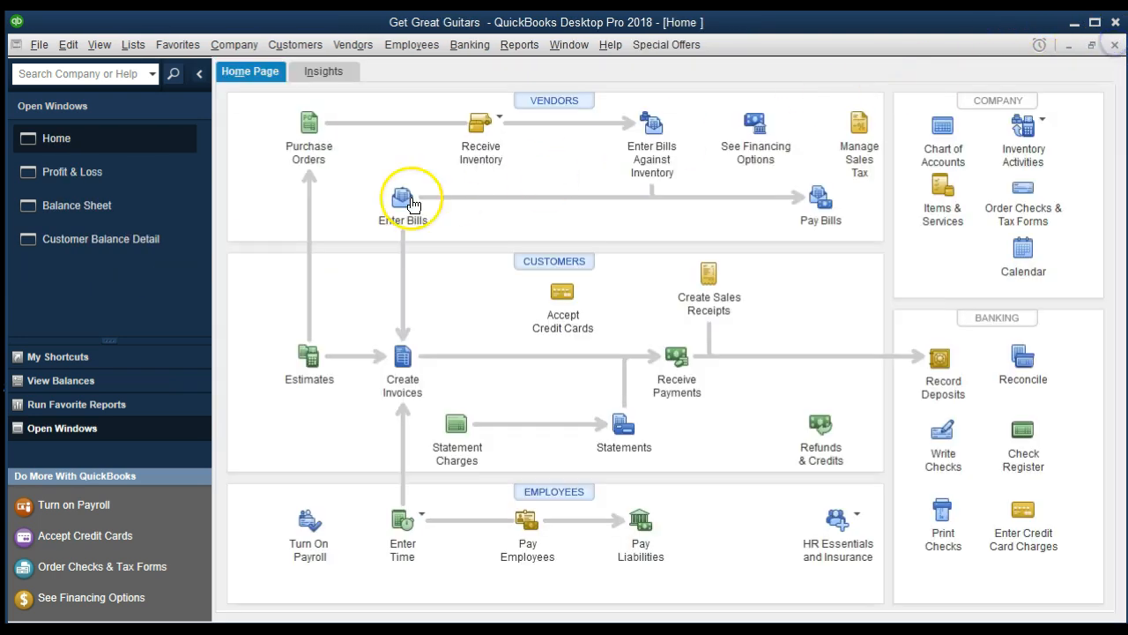
pyautogui.click(108, 240)
pyautogui.click(1115, 46)
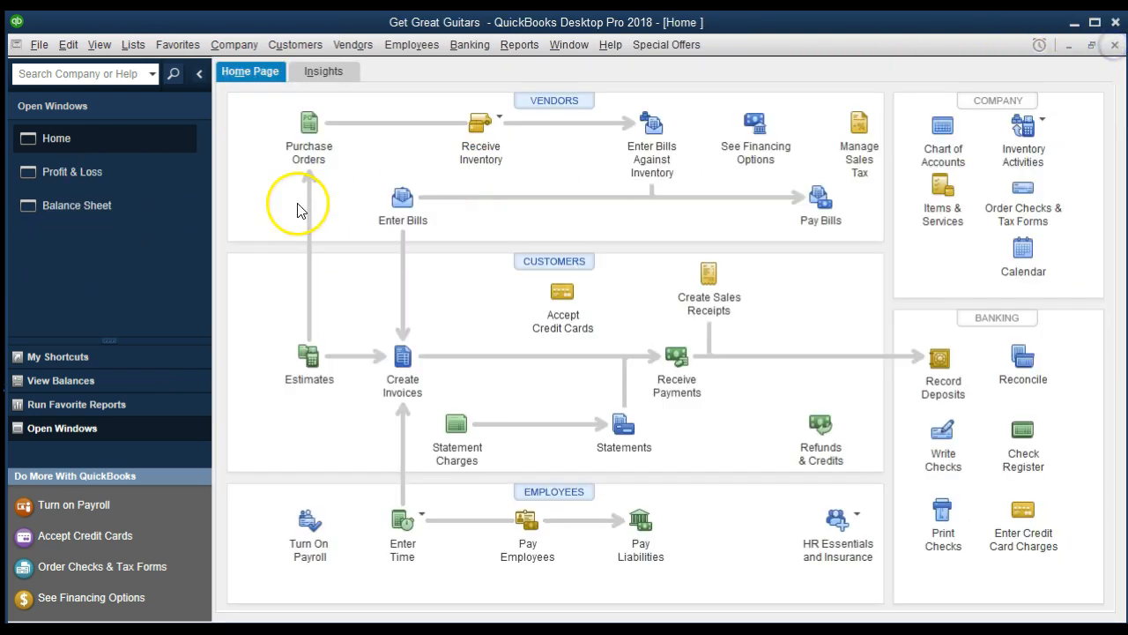
pyautogui.click(110, 209)
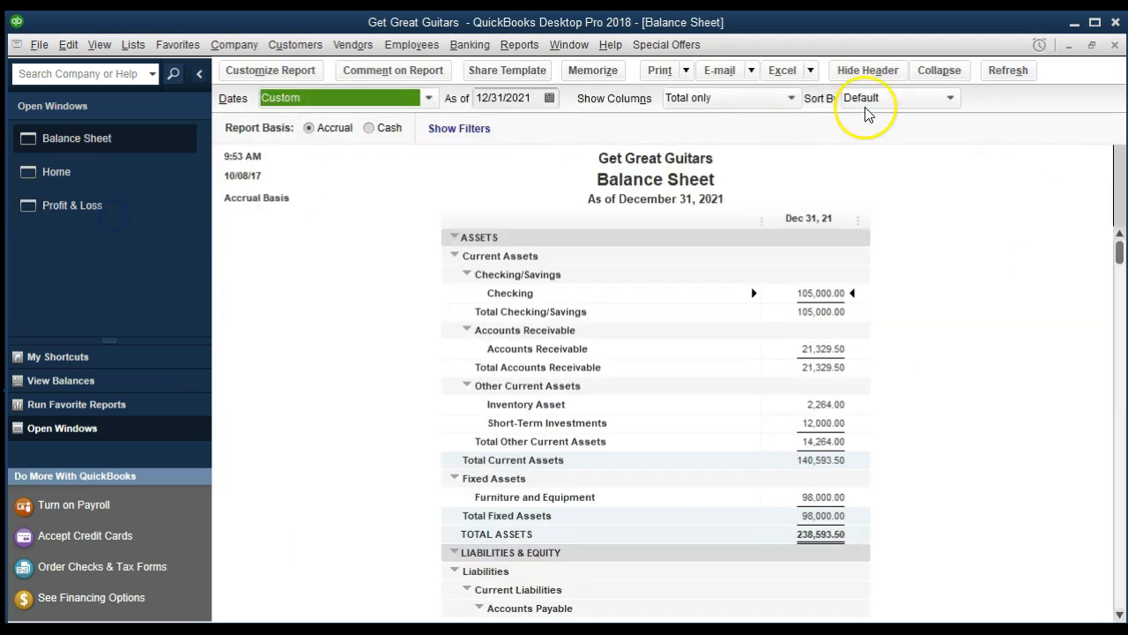
pyautogui.click(1114, 45)
pyautogui.click(72, 172)
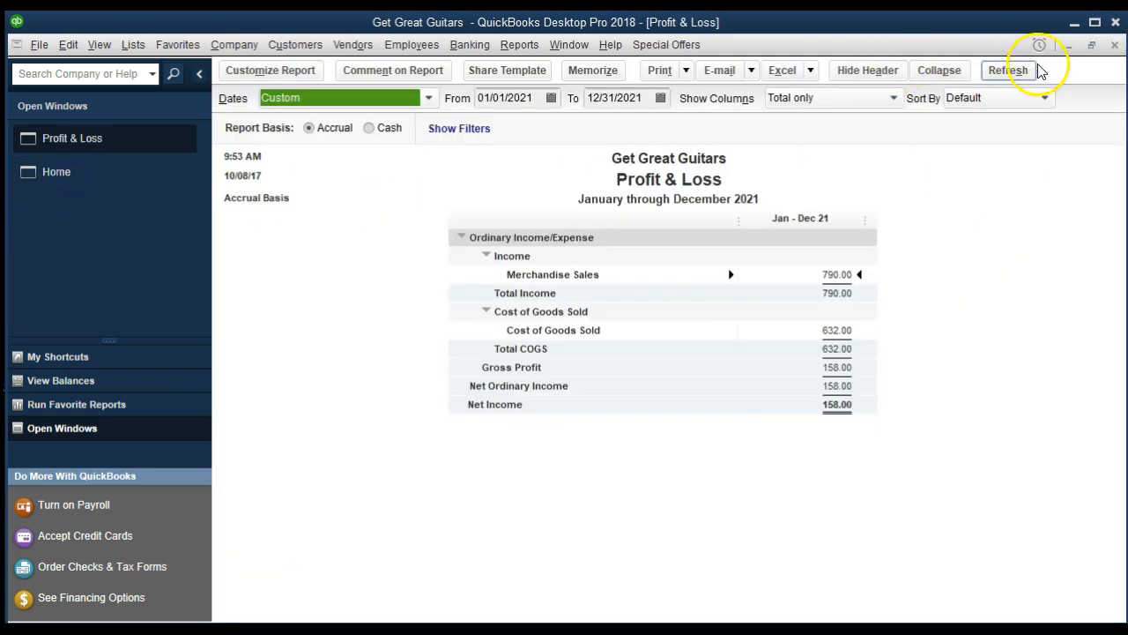
pyautogui.click(1114, 45)
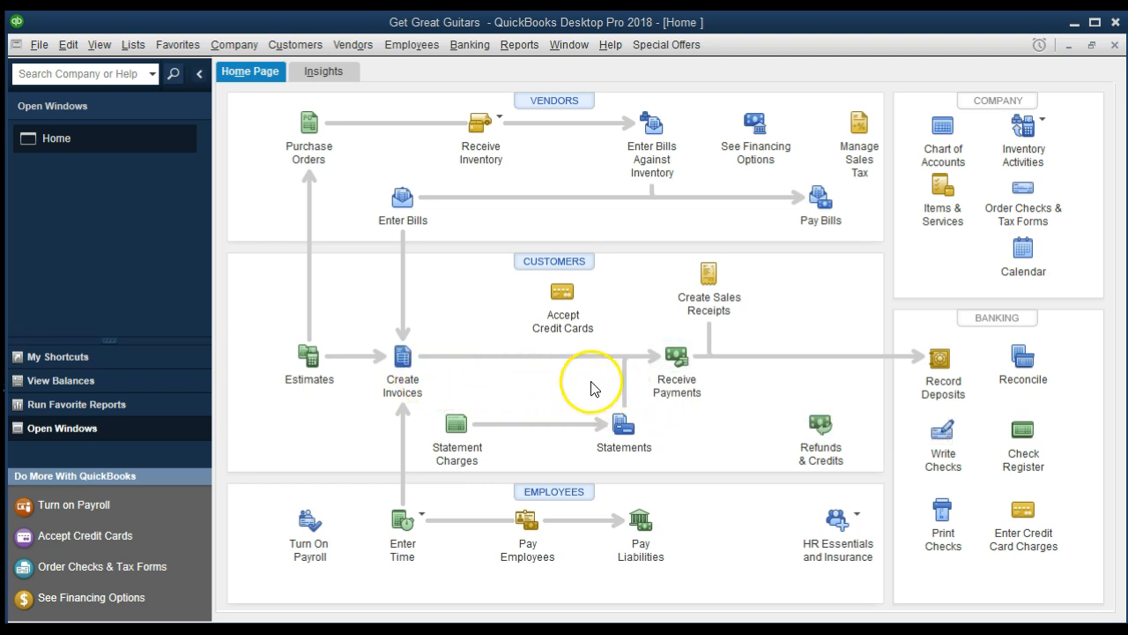
# Start a customer payment and choose Anderson Guitars as the customer it is received from
pyautogui.click(674, 368)
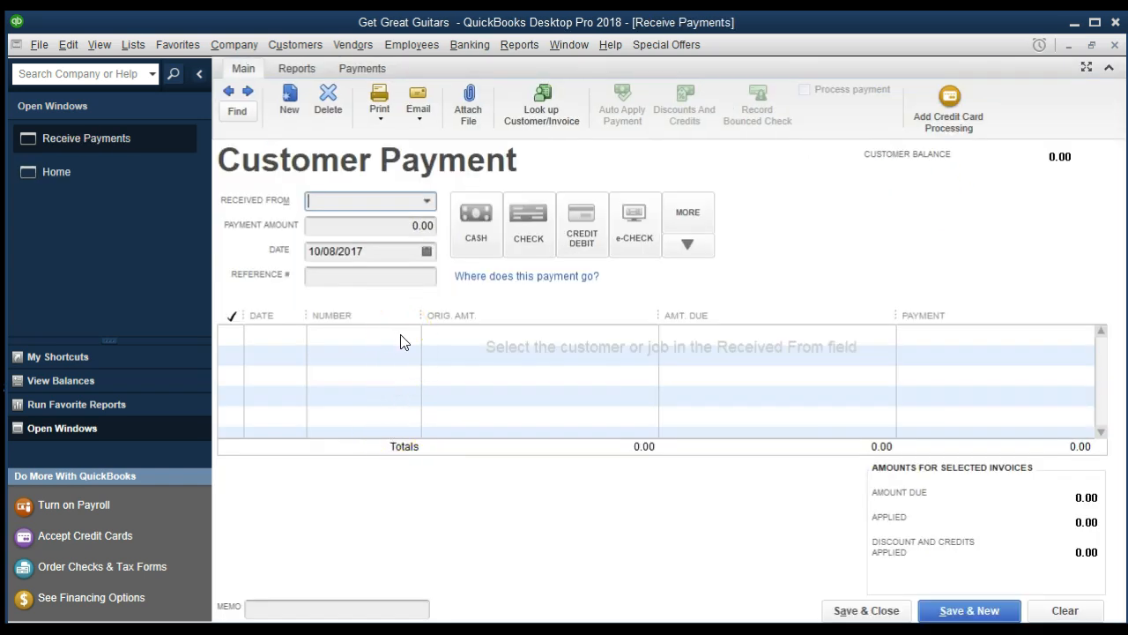
pyautogui.write('An')
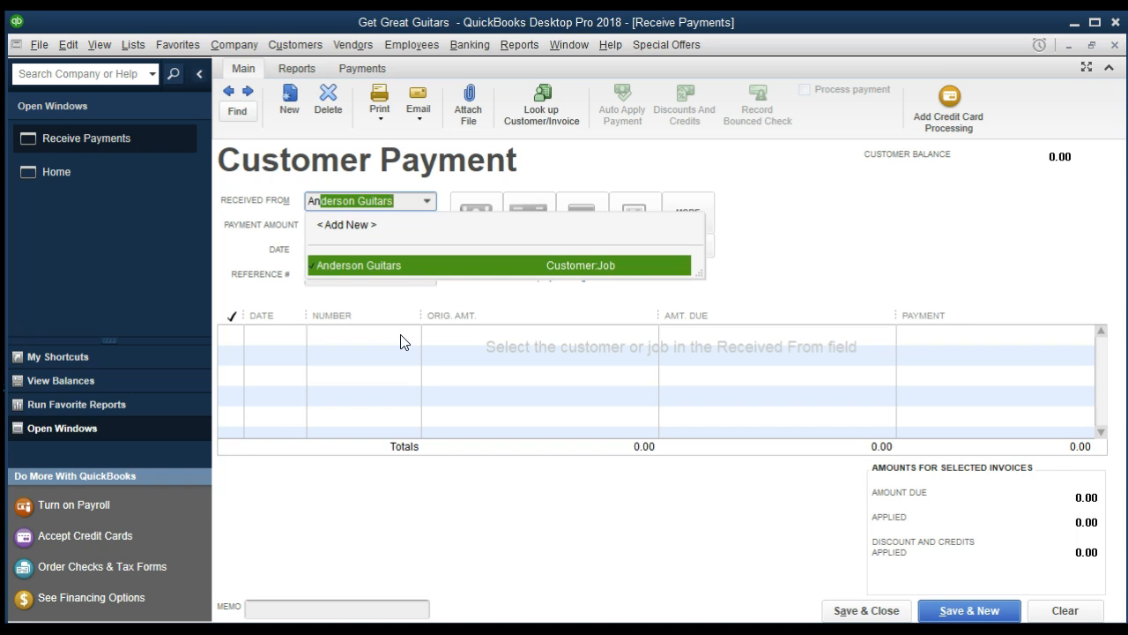
pyautogui.press('BackSpace')
pyautogui.press('BackSpace')
pyautogui.press('BackSpace')
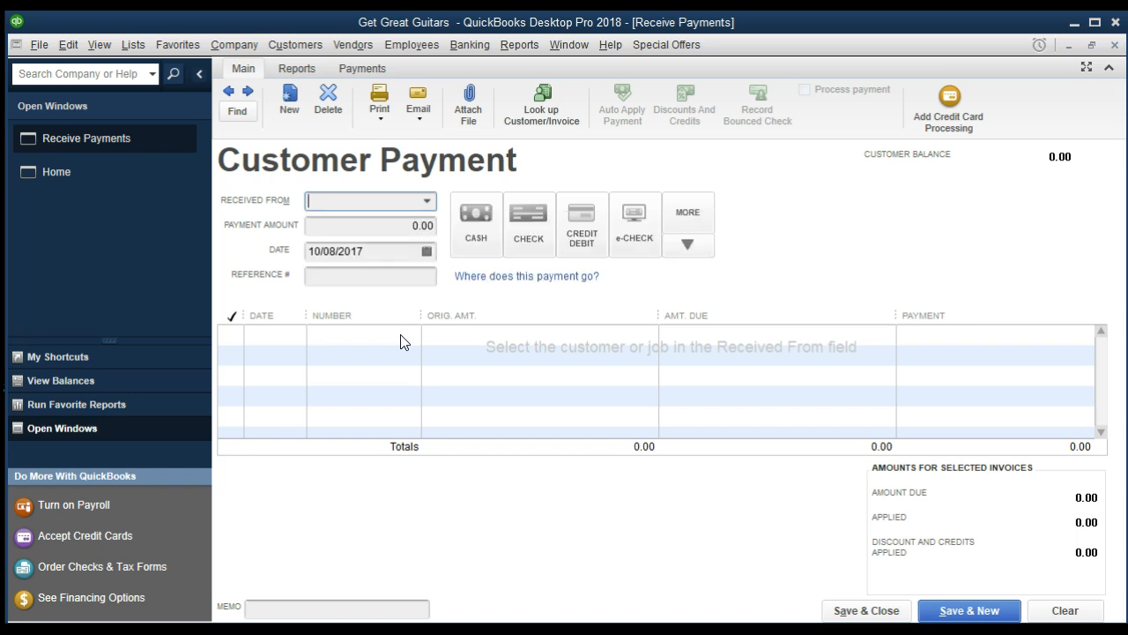
pyautogui.click(426, 201)
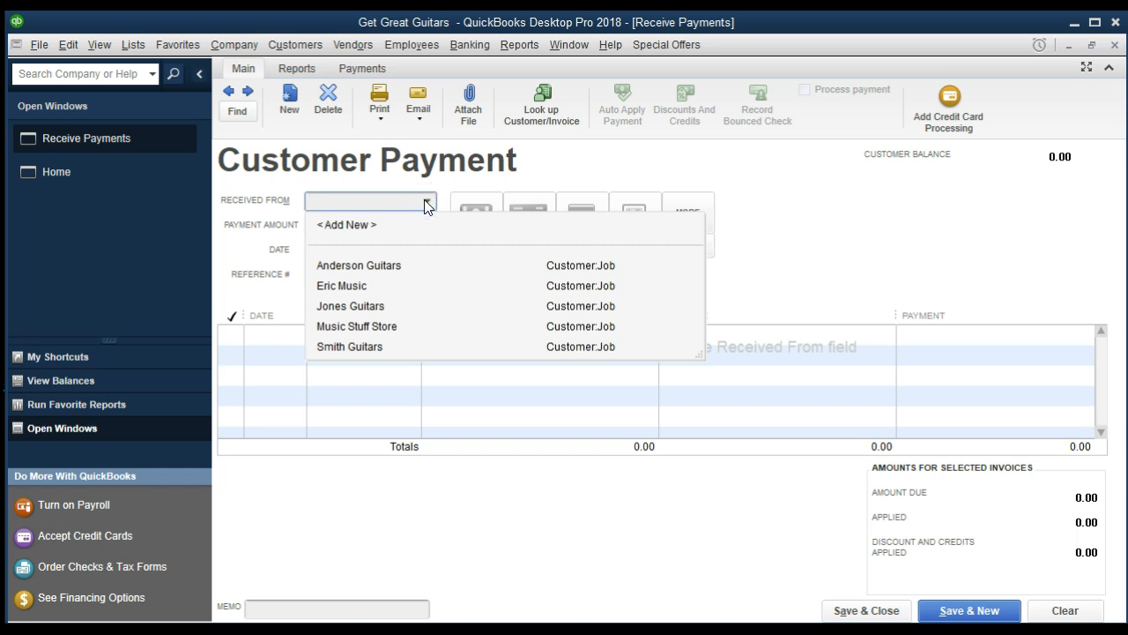
pyautogui.click(388, 265)
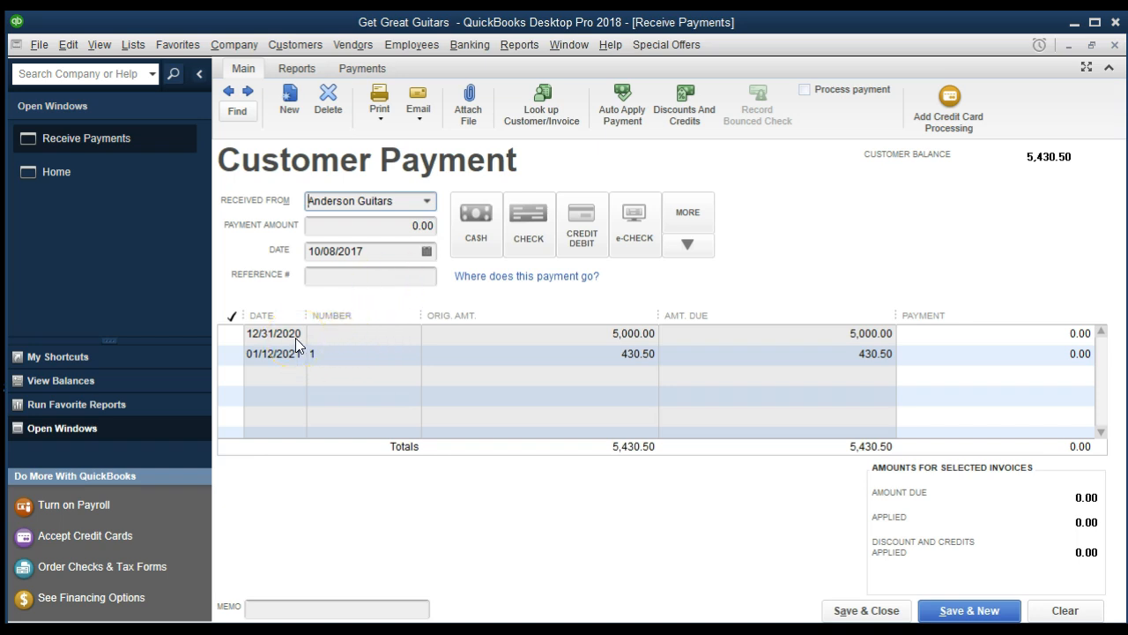
# Apply the payment to the 12/31/2020 invoice of 5,000.00 and dismiss the automatic payment calculation message
pyautogui.click(231, 354)
pyautogui.click(231, 354)
pyautogui.click(232, 332)
pyautogui.click(232, 331)
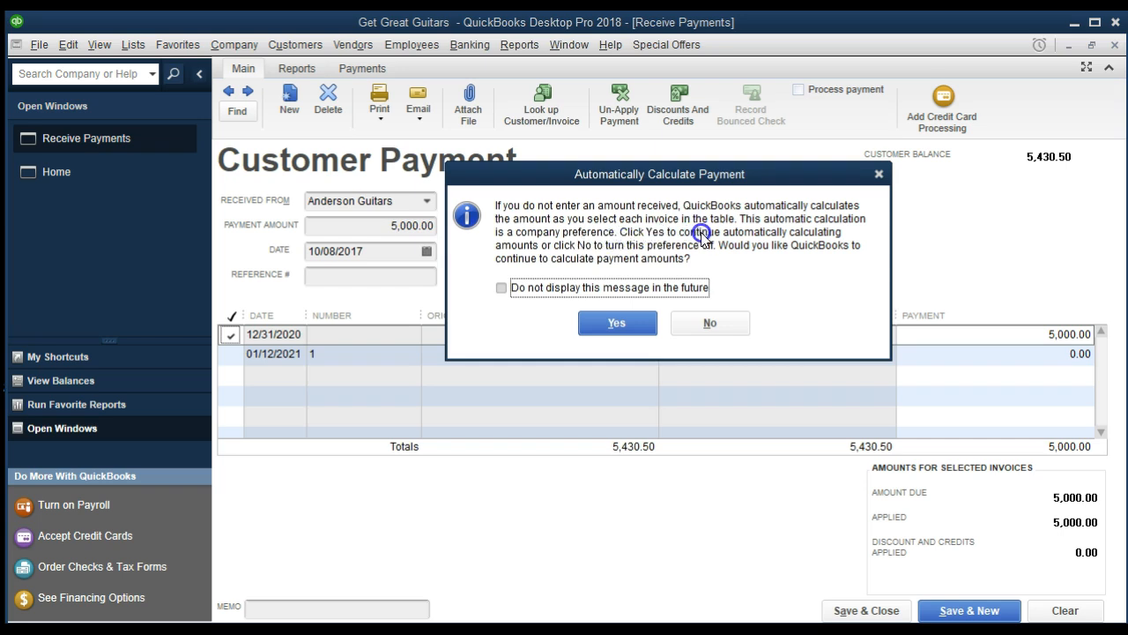
pyautogui.click(878, 177)
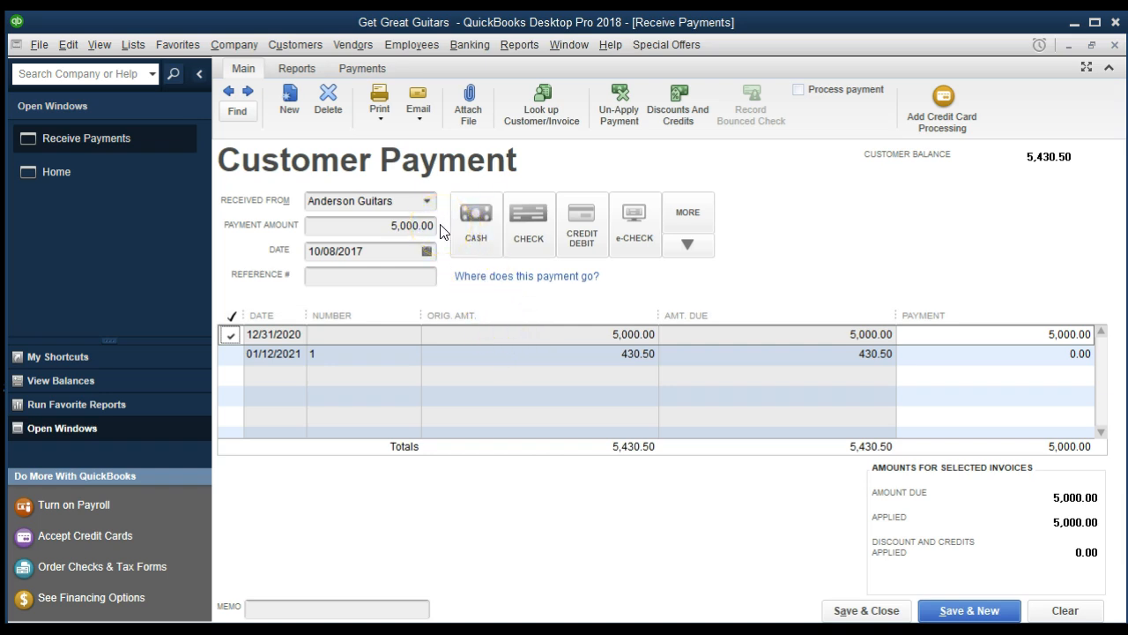
# Set the payment method to check, the date to 01/12/2021 and the check number to 8755
pyautogui.click(521, 218)
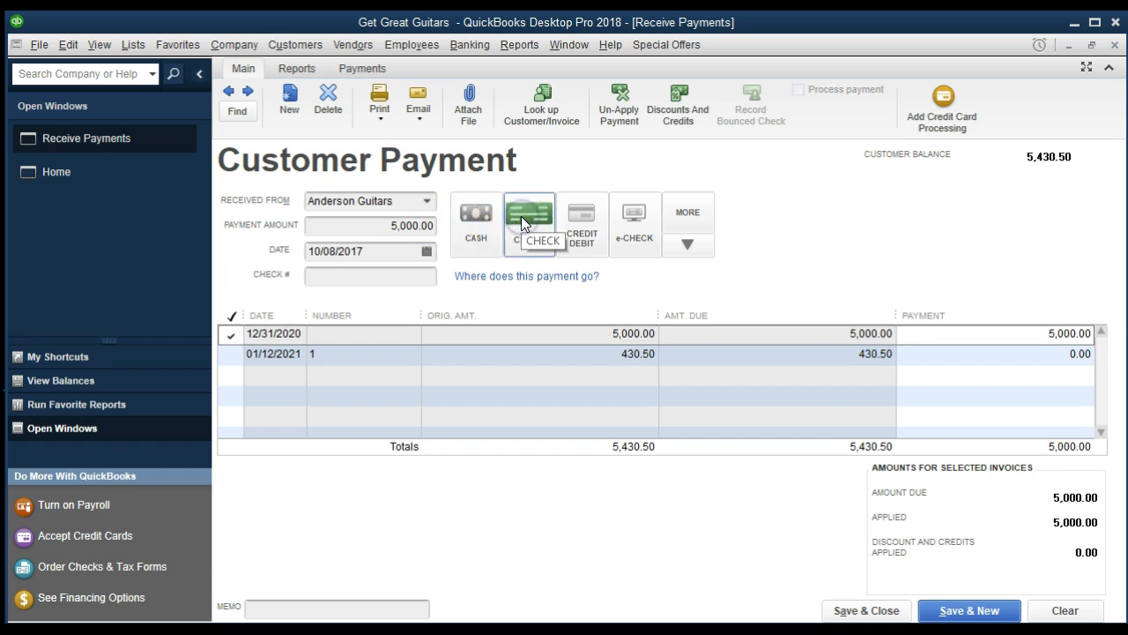
pyautogui.moveTo(363, 250); pyautogui.dragTo(296, 247)
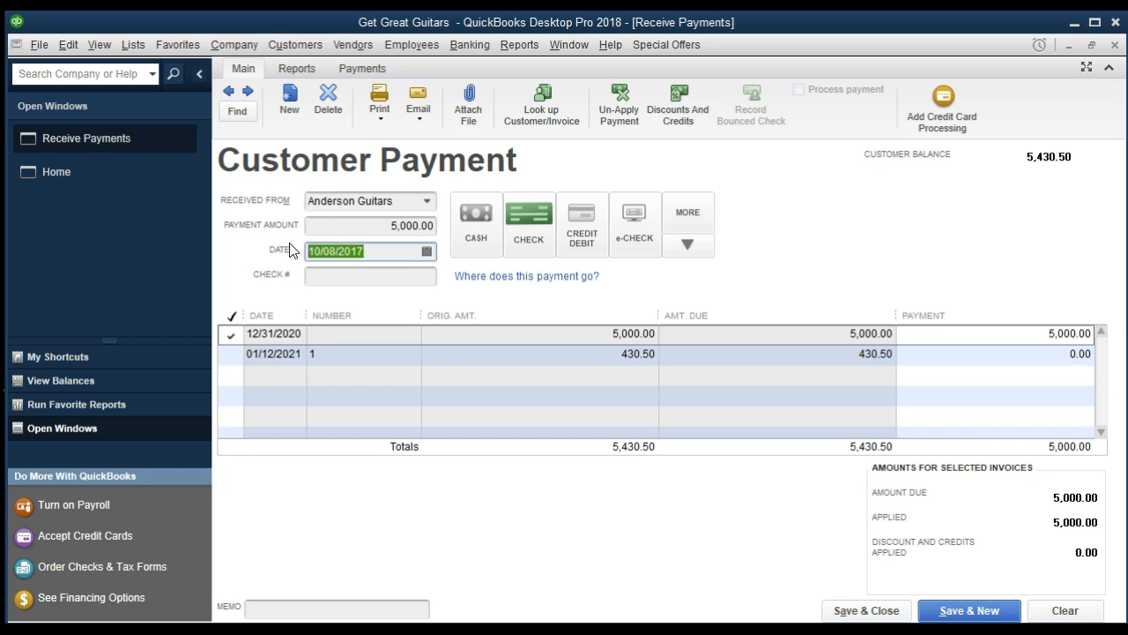
pyautogui.write('011221')
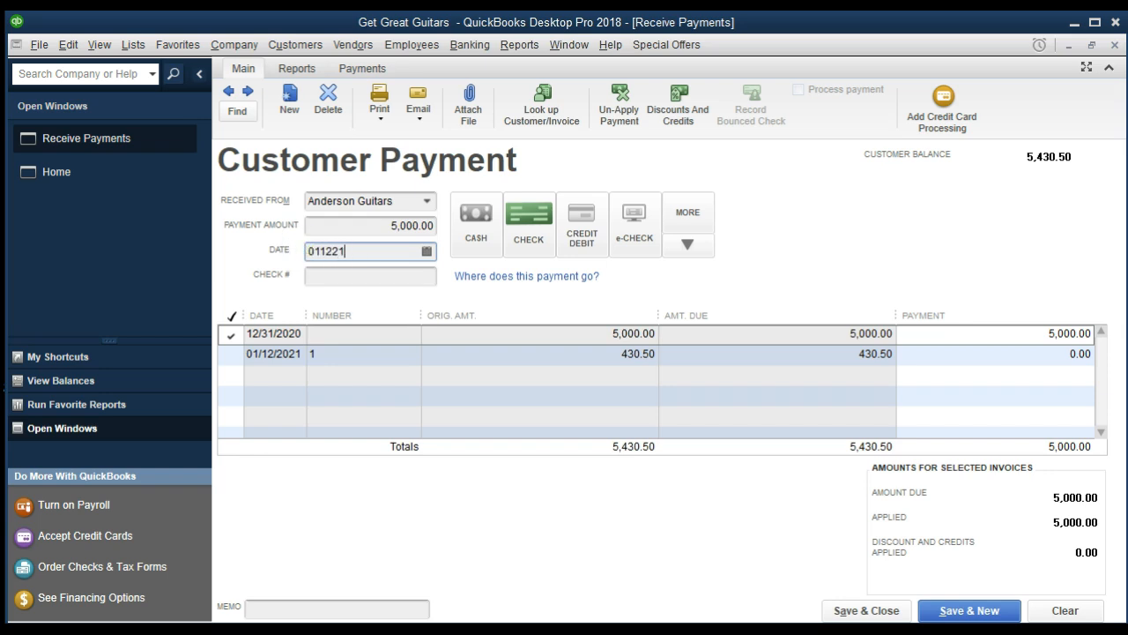
pyautogui.press('Tab')
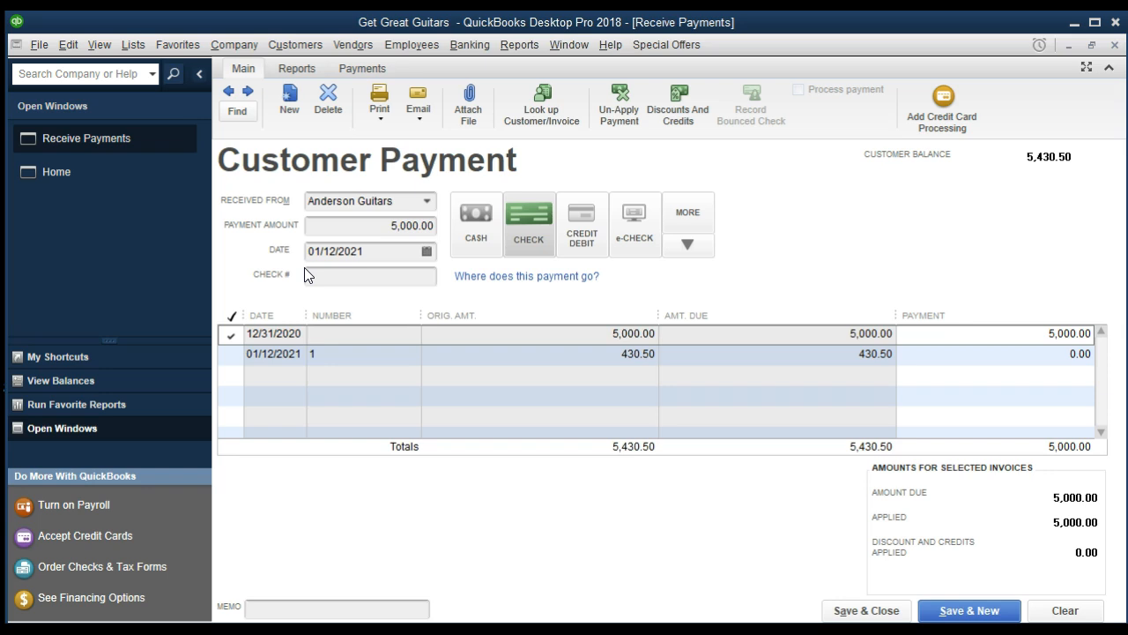
pyautogui.click(316, 276)
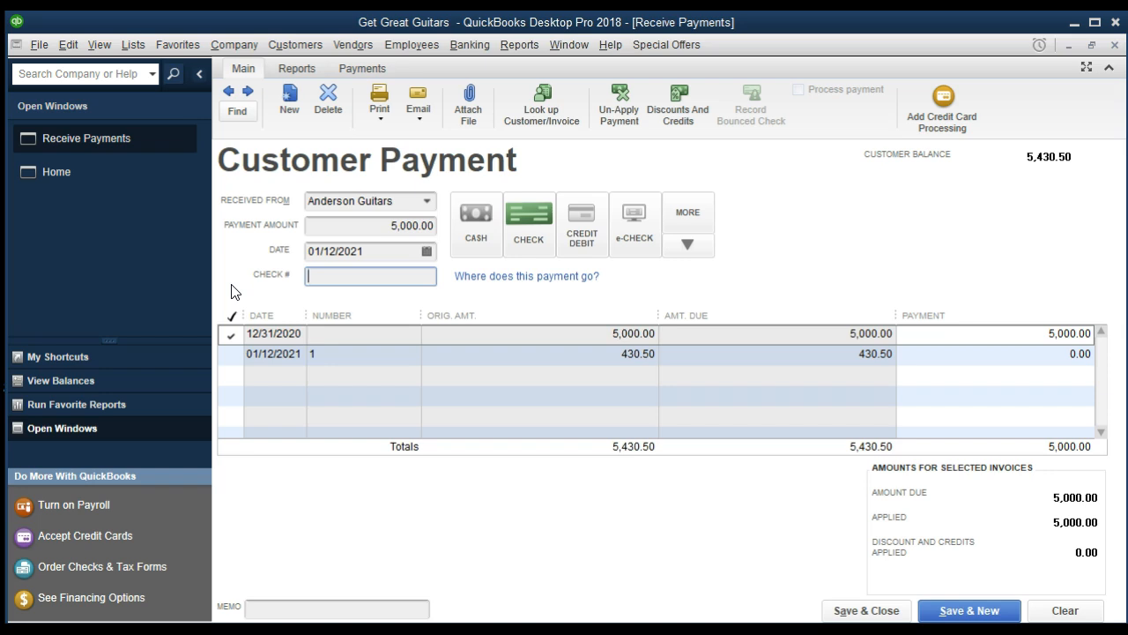
pyautogui.write('8755')
pyautogui.press('Tab')
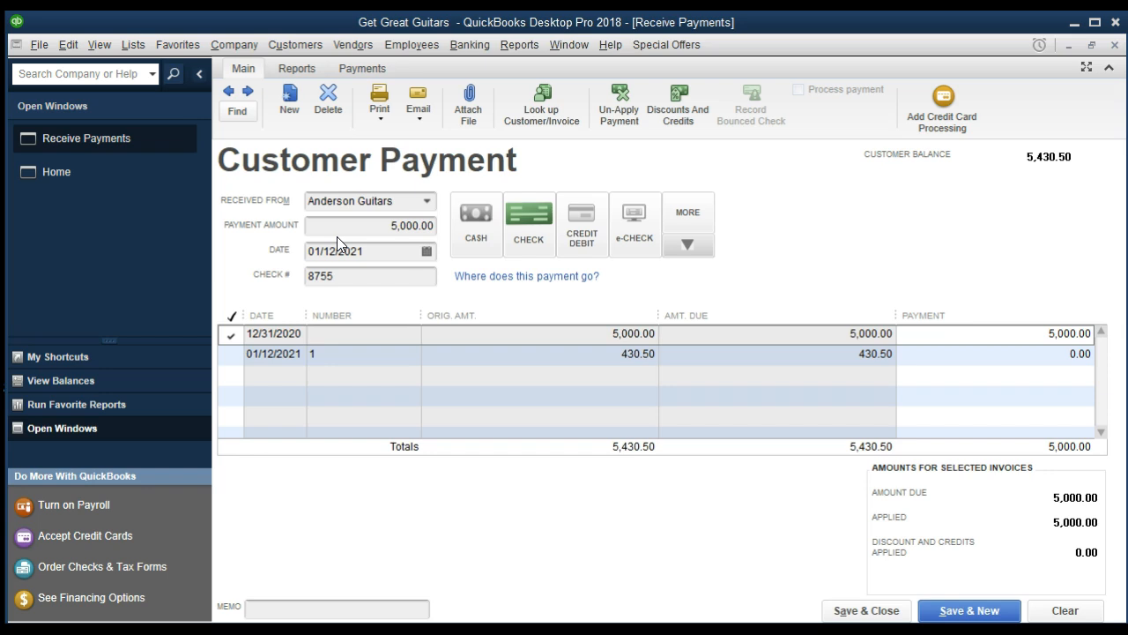
# View the help topic on where customer payments go, close it, and save and close the Anderson Guitars payment
pyautogui.click(490, 277)
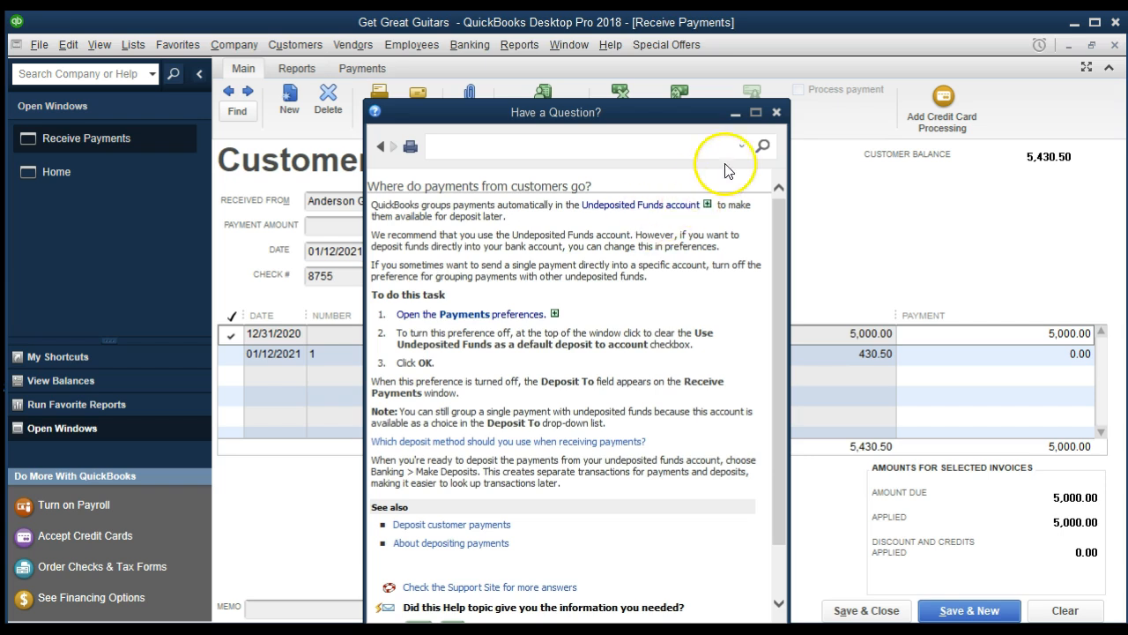
pyautogui.click(776, 113)
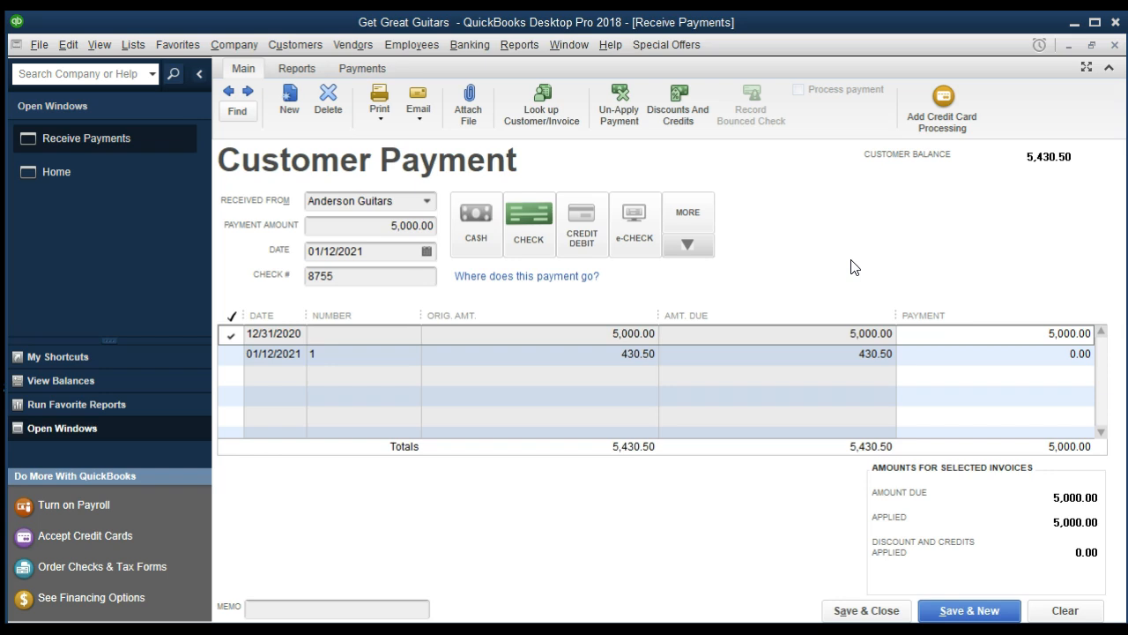
pyautogui.click(860, 612)
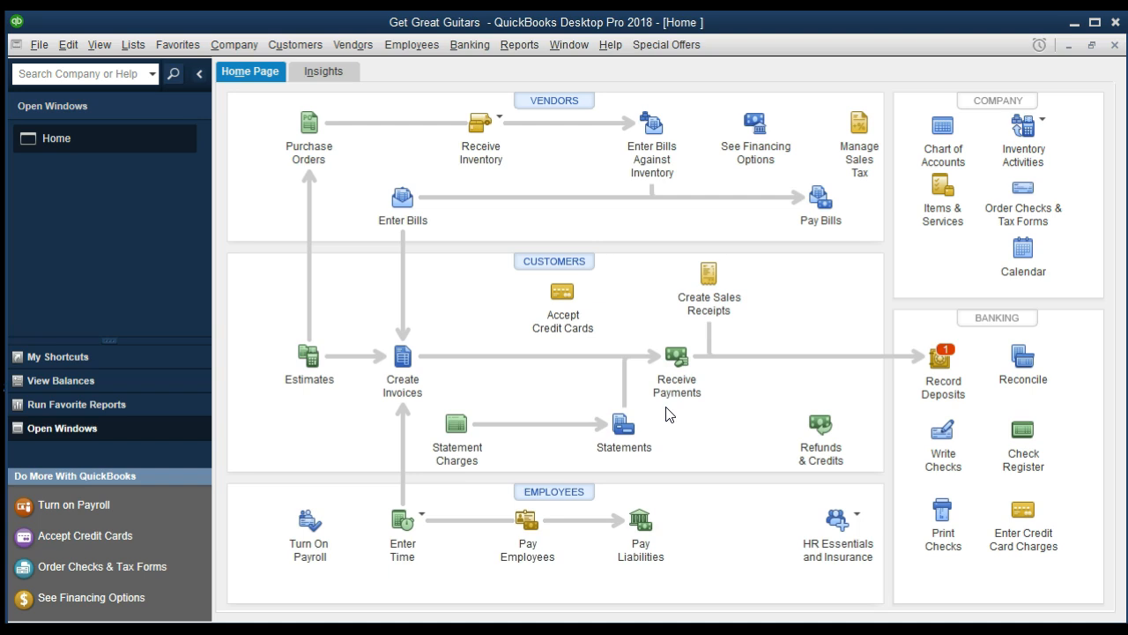
# Open the Balance Sheet Standard report from the company and financial reports
pyautogui.click(530, 48)
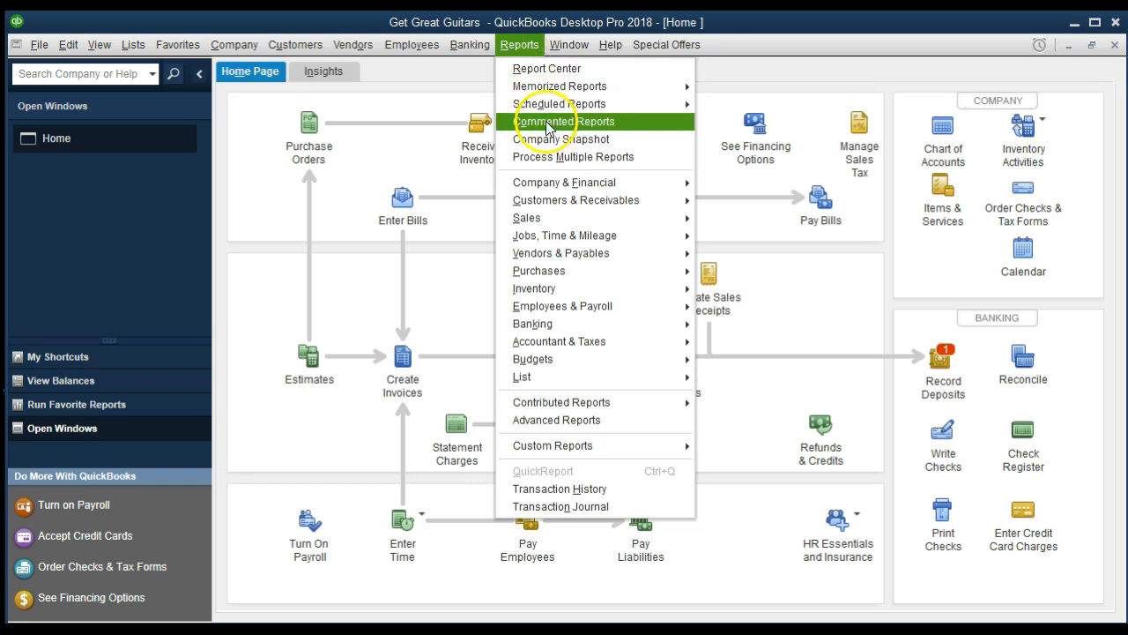
pyautogui.moveTo(649, 182)
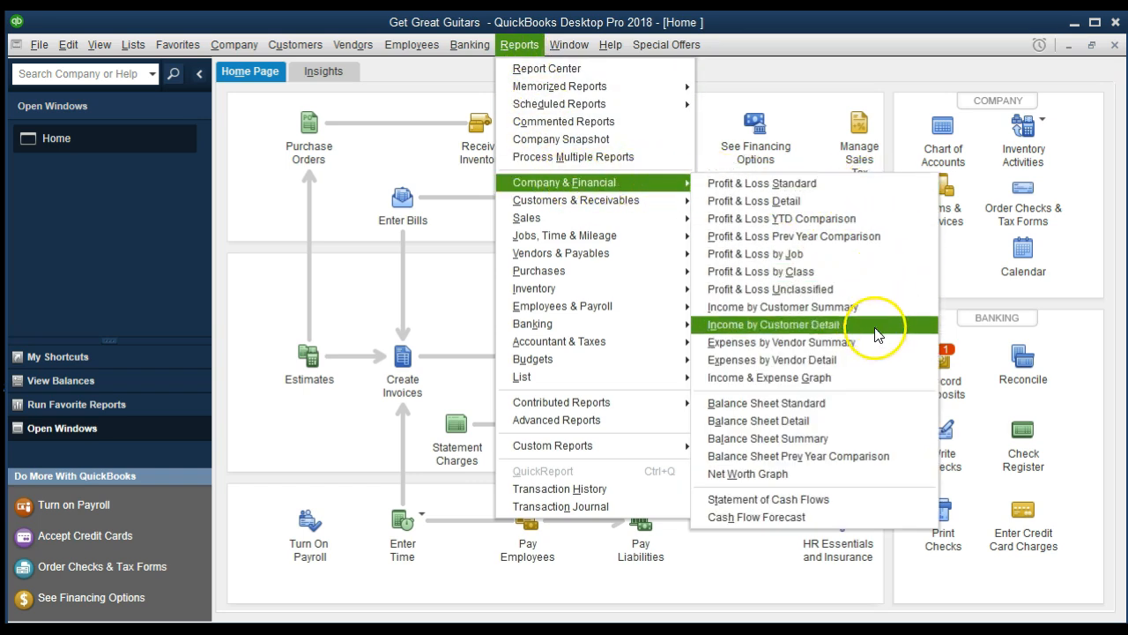
pyautogui.click(863, 402)
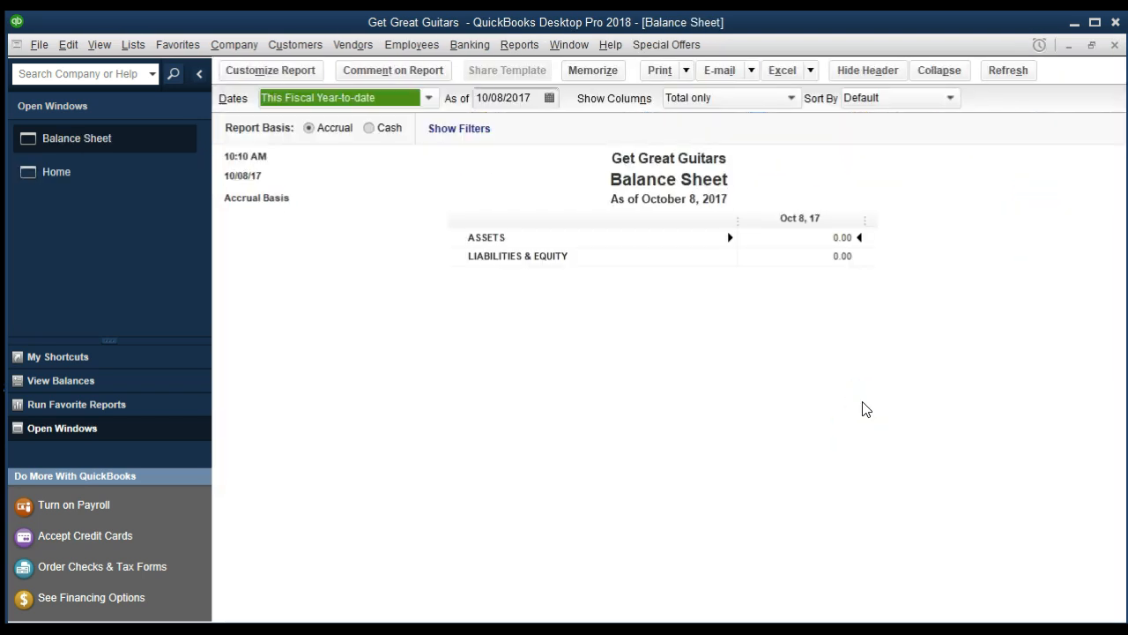
# Set the Balance Sheet's as-of date to 12/31/2021
pyautogui.press('Tab')
pyautogui.write('1')
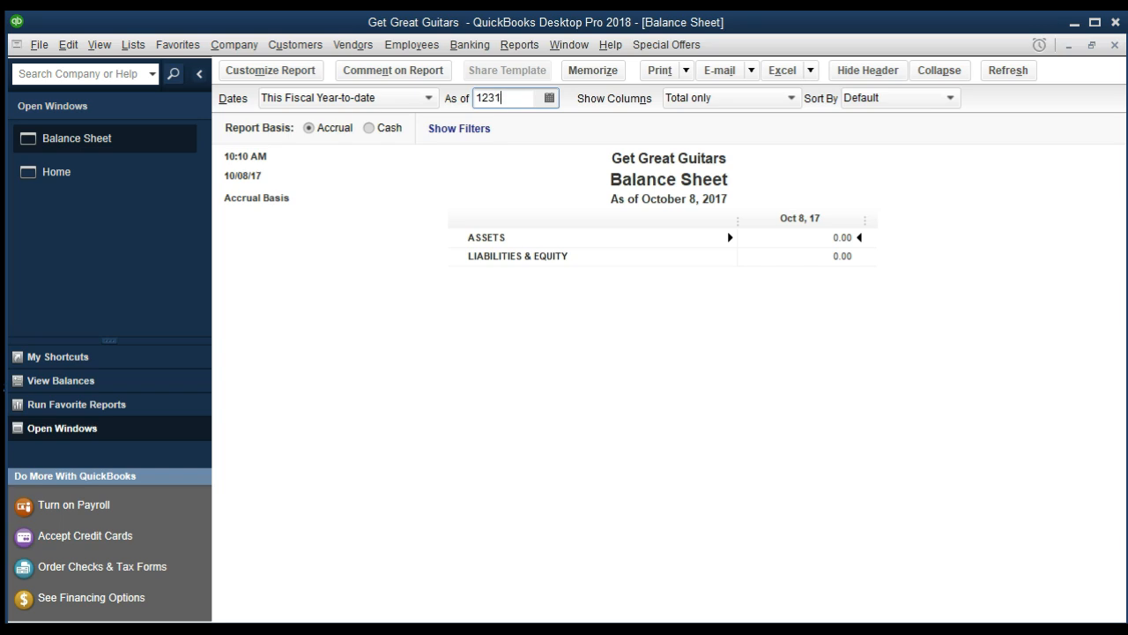
pyautogui.write('2/31/2021')
pyautogui.press('Tab')
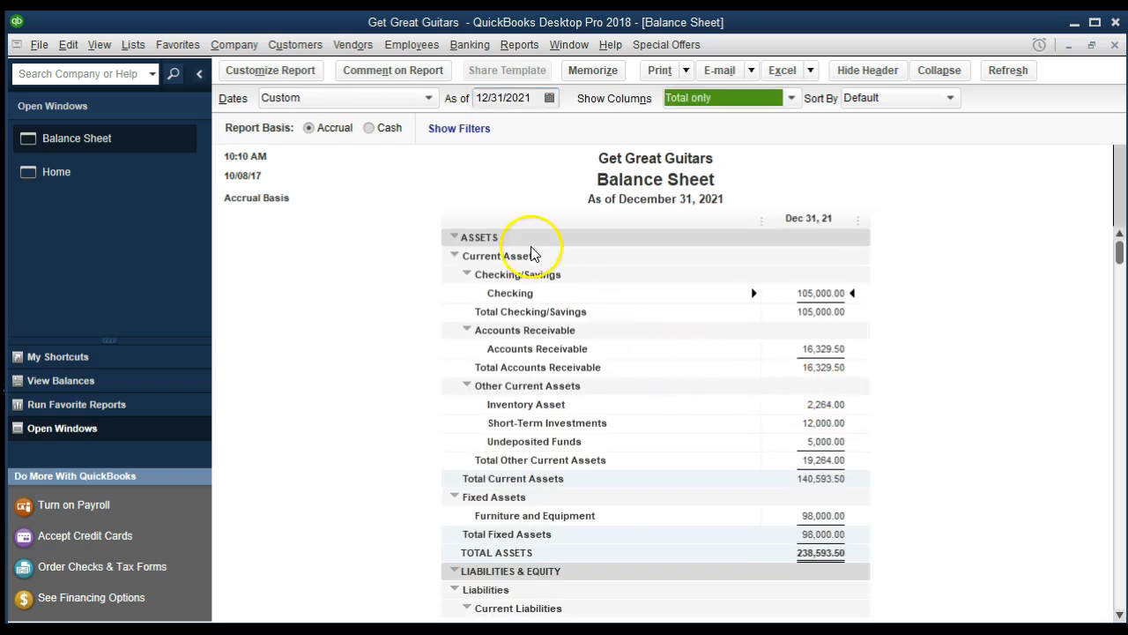
# Customize the Balance Sheet so its date range starts on 01/01/2021
pyautogui.click(304, 78)
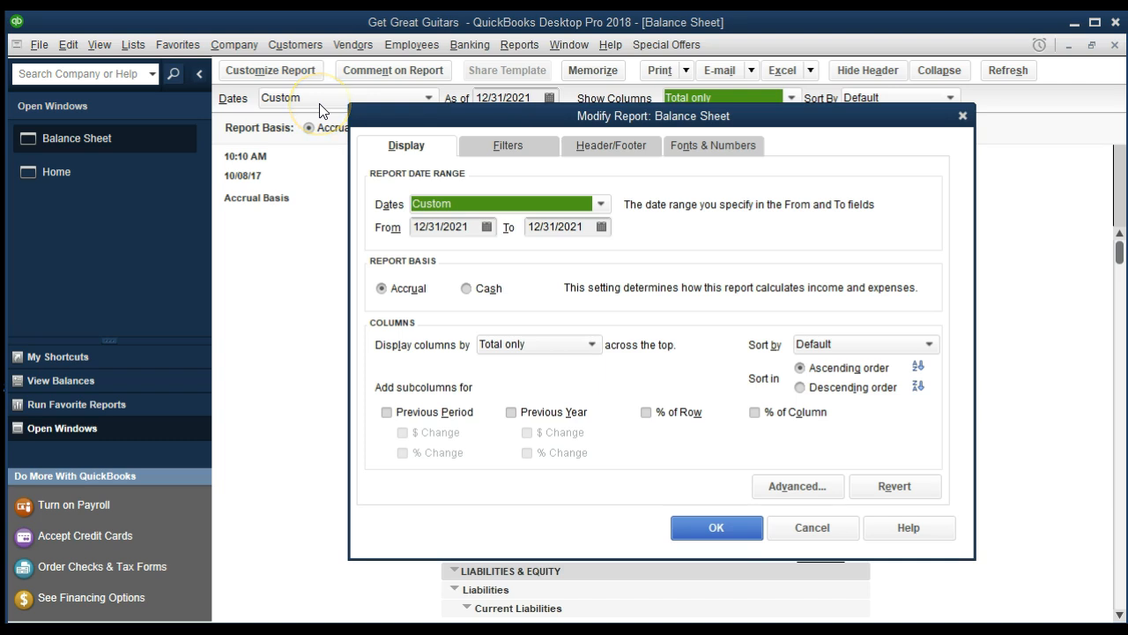
pyautogui.press('Tab')
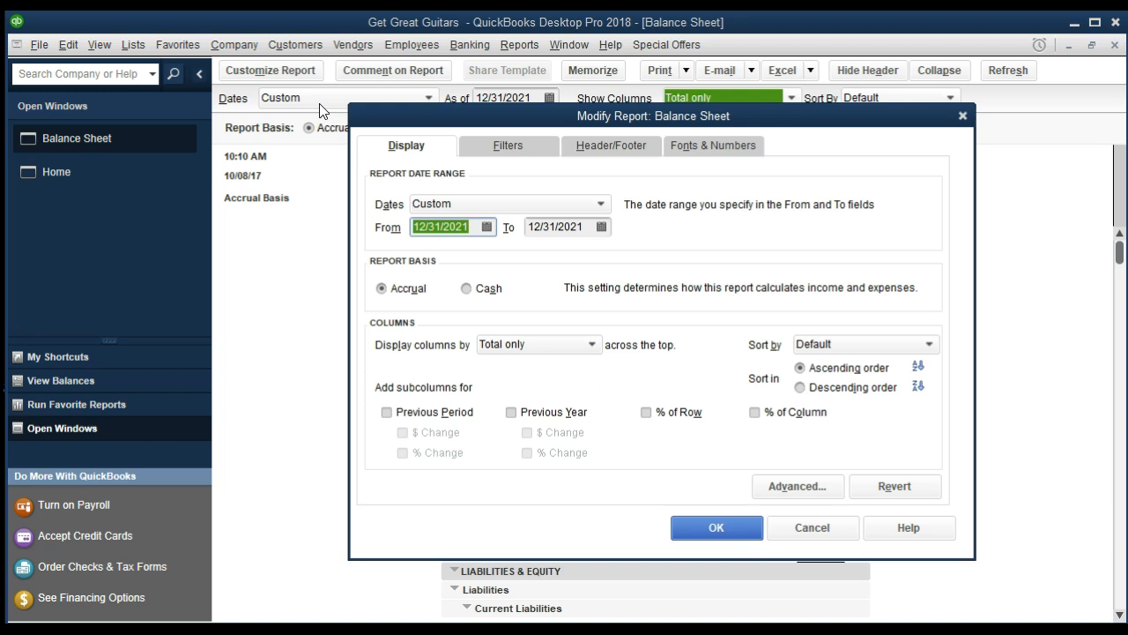
pyautogui.write('01')
pyautogui.write('/01/2021')
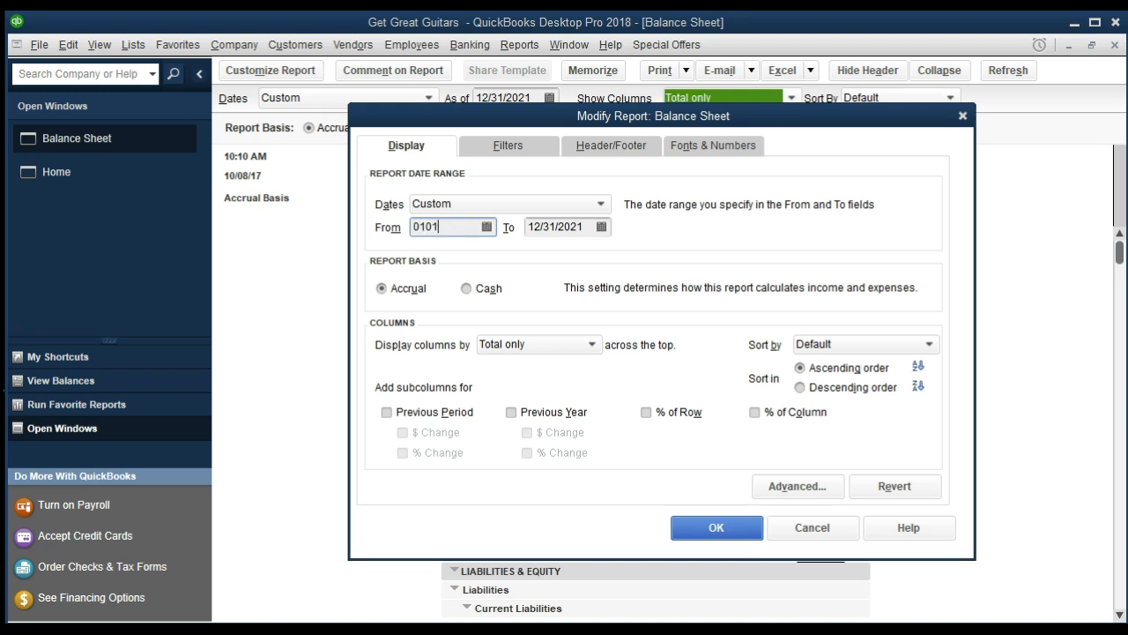
pyautogui.press('Tab')
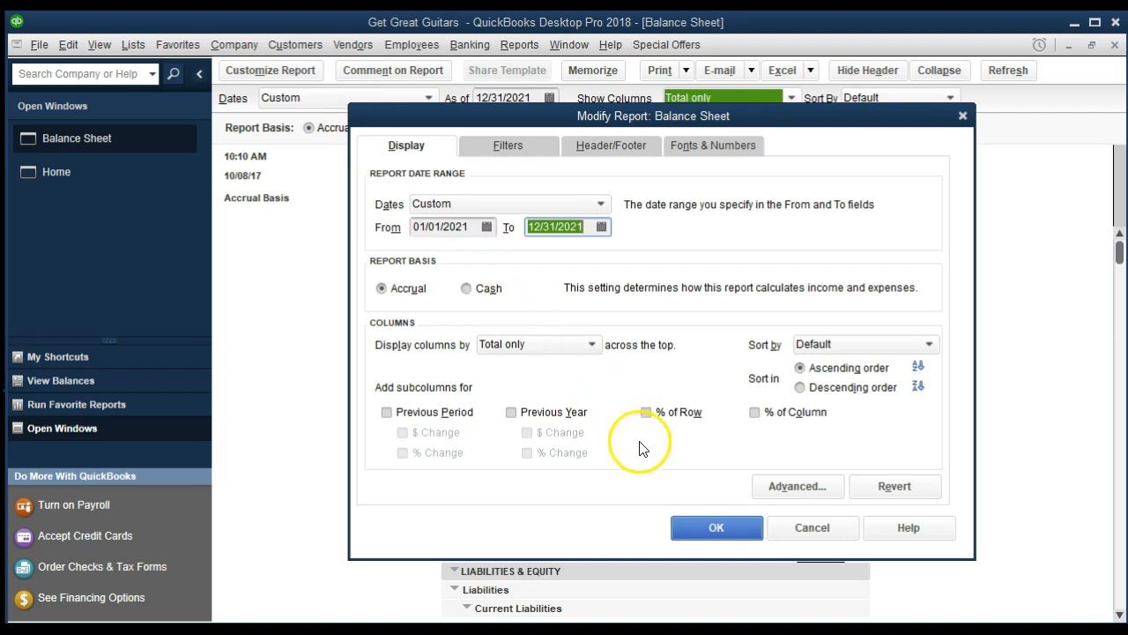
pyautogui.click(715, 526)
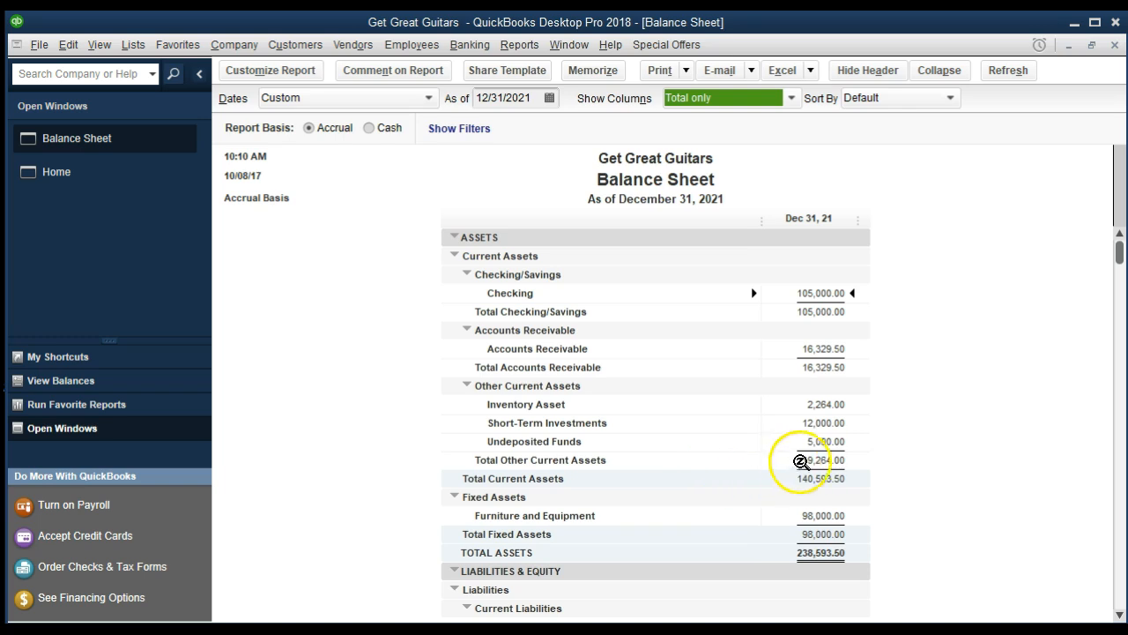
# Drill down from Undeposited Funds to the Anderson Guitars payment, and return to the Balance Sheet
pyautogui.doubleClick(827, 440)
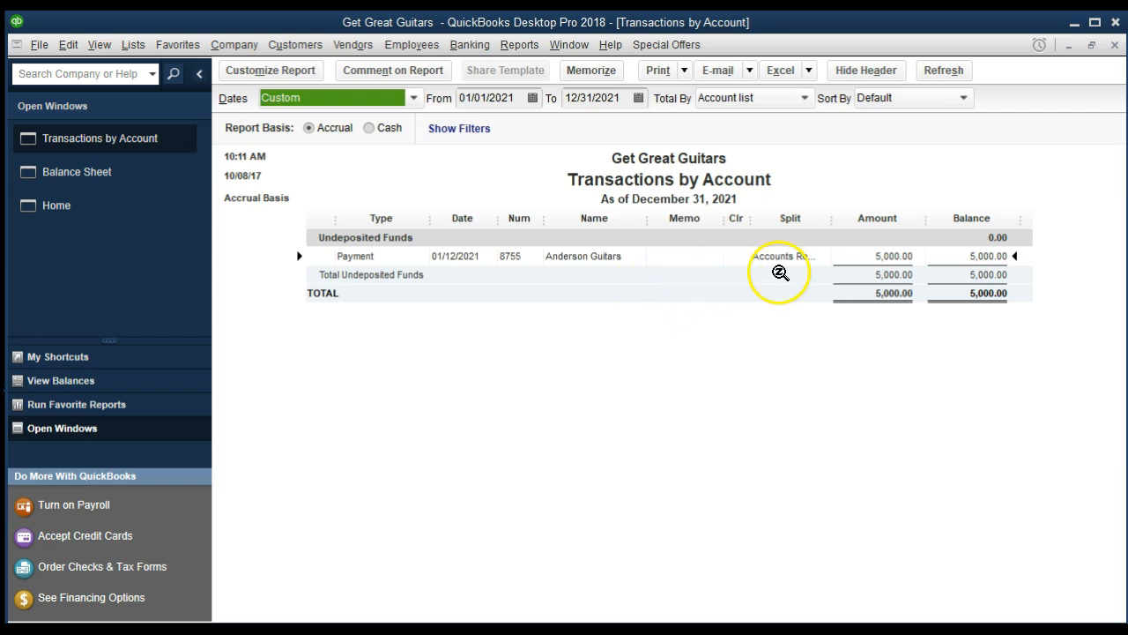
pyautogui.click(895, 256)
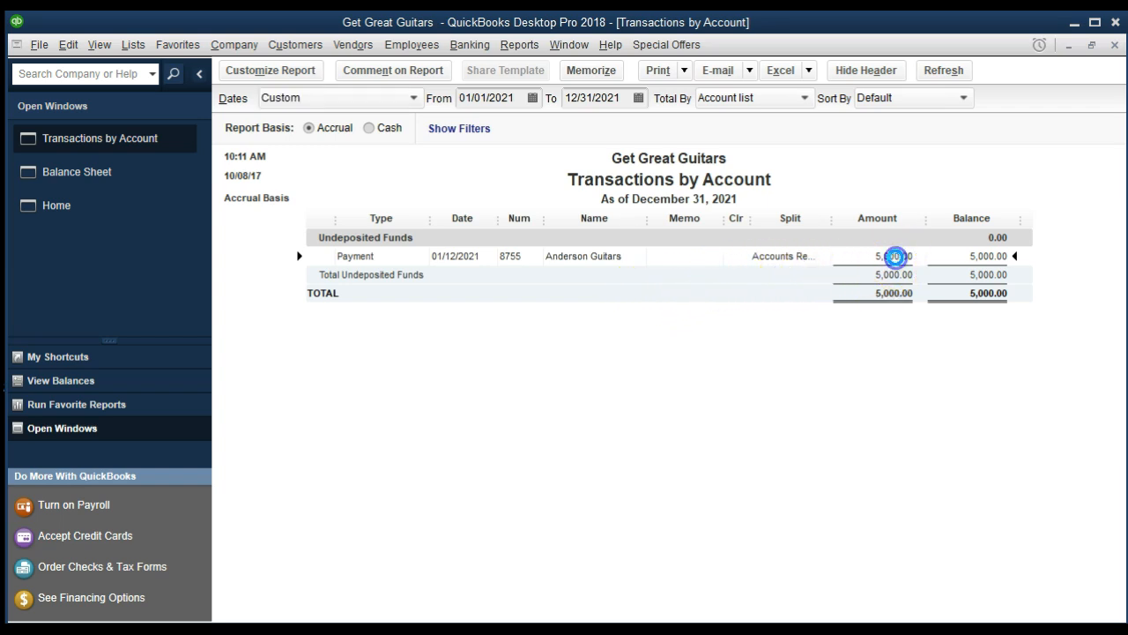
pyautogui.click(895, 257)
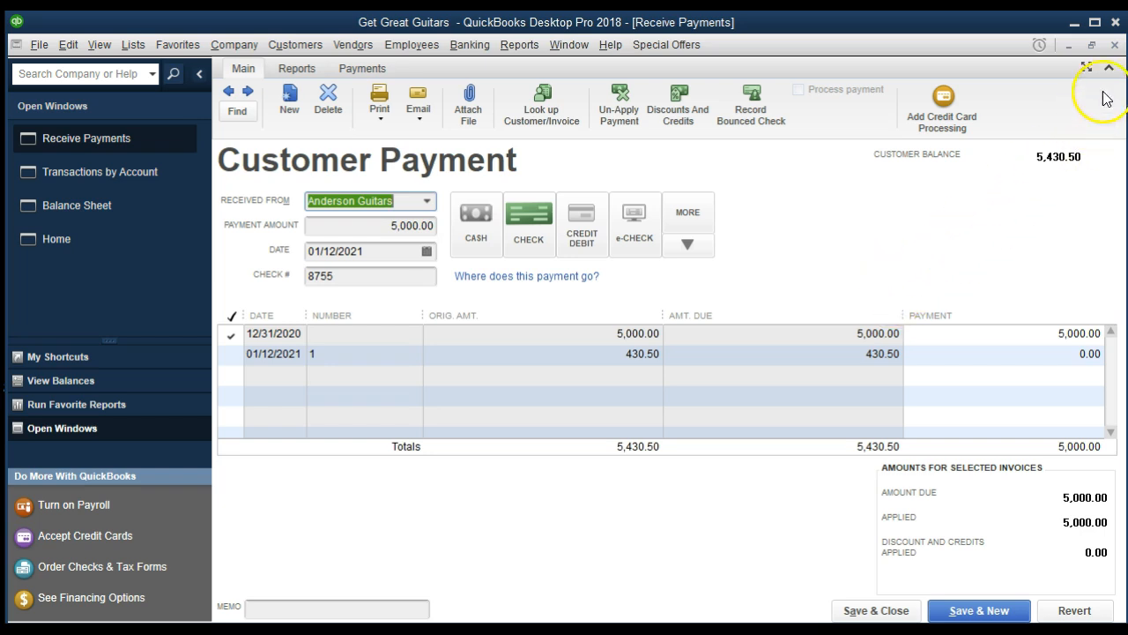
pyautogui.click(1115, 44)
pyautogui.click(1114, 46)
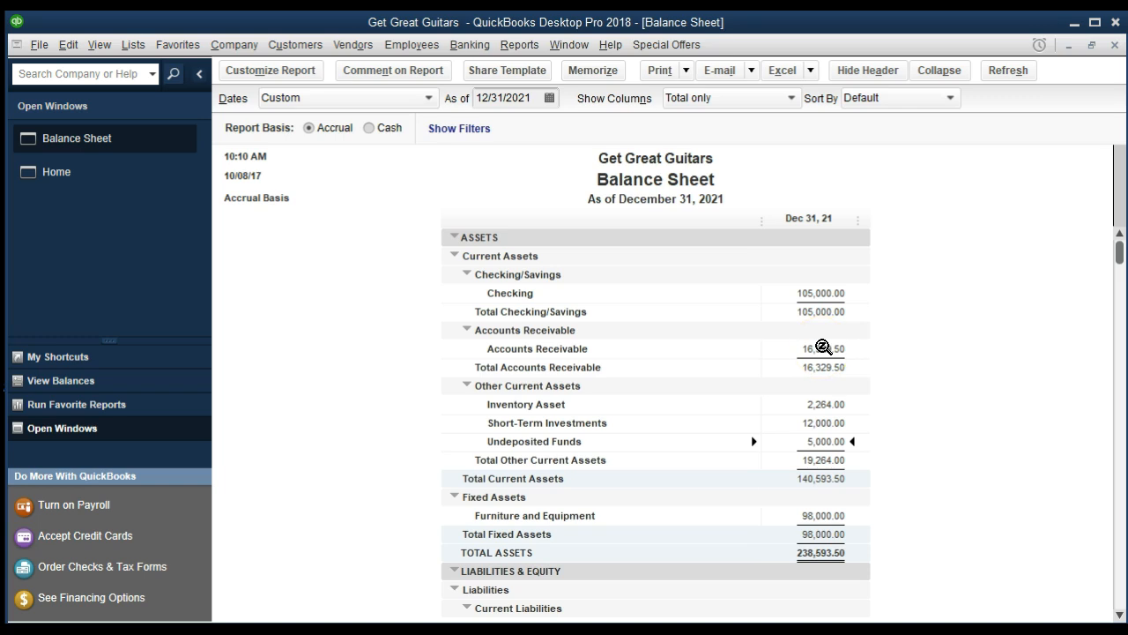
# Drill down from Accounts Receivable to the Anderson Guitars payment, and return to the Balance Sheet
pyautogui.doubleClick(823, 348)
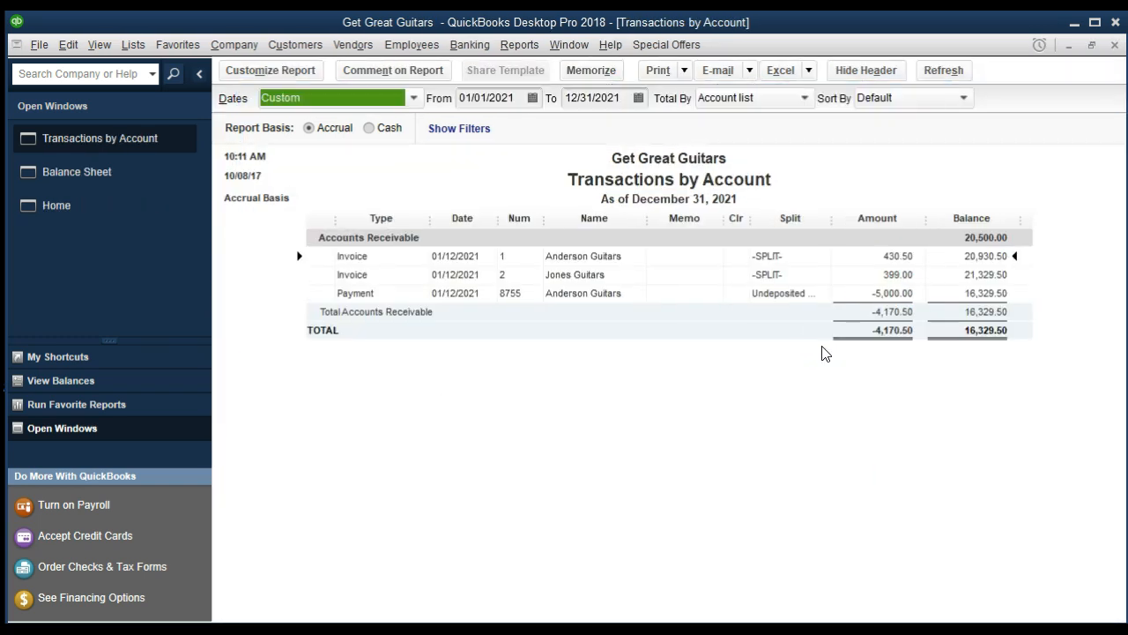
pyautogui.doubleClick(895, 293)
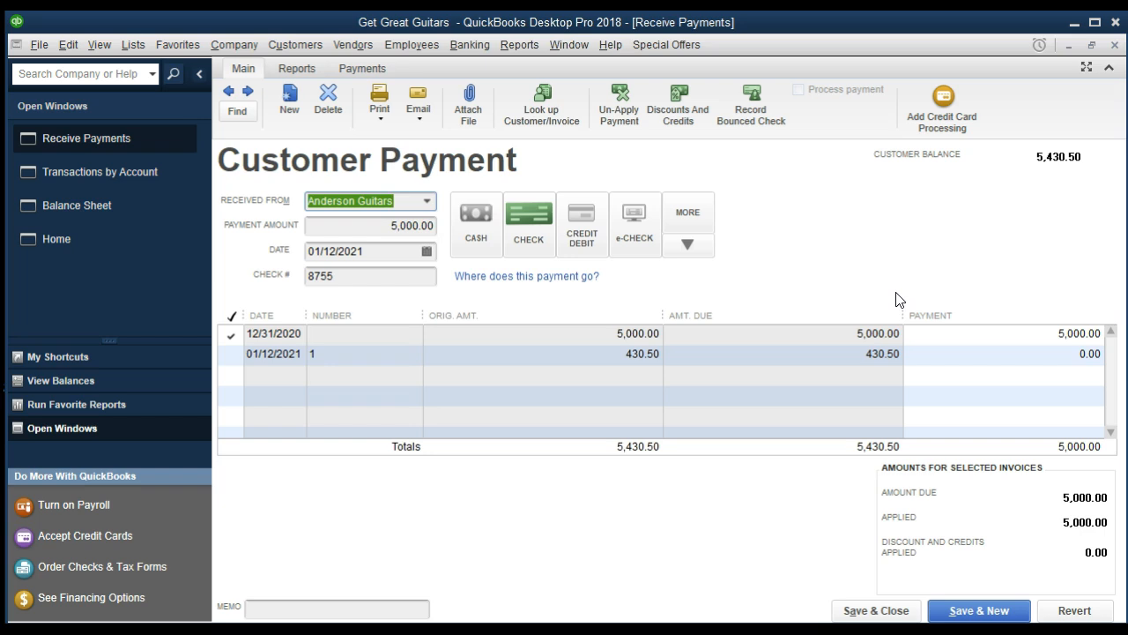
pyautogui.click(1116, 47)
pyautogui.click(1116, 46)
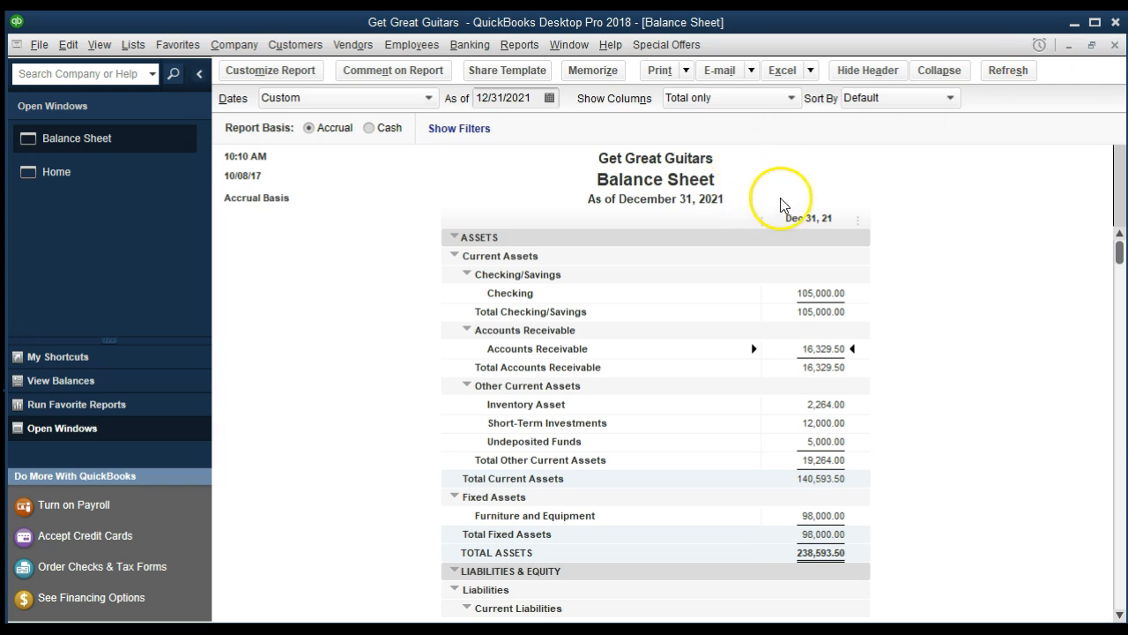
# Open the Customer Balance Detail report and examine the invoice and payment amounts listed for Anderson Guitars
pyautogui.click(520, 45)
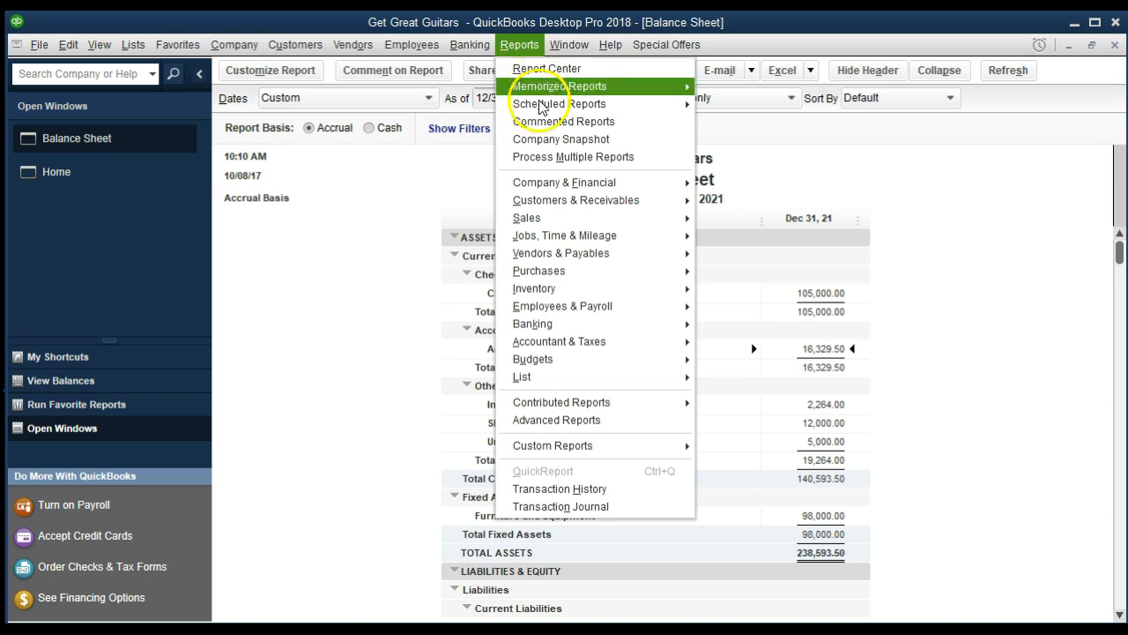
pyautogui.moveTo(603, 204)
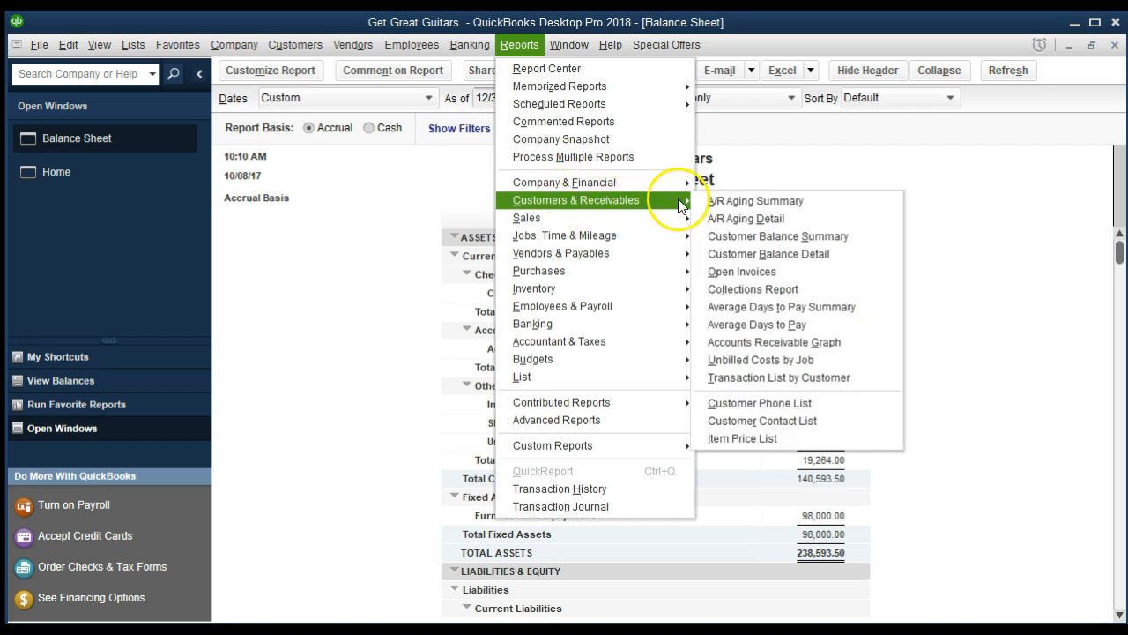
pyautogui.click(867, 258)
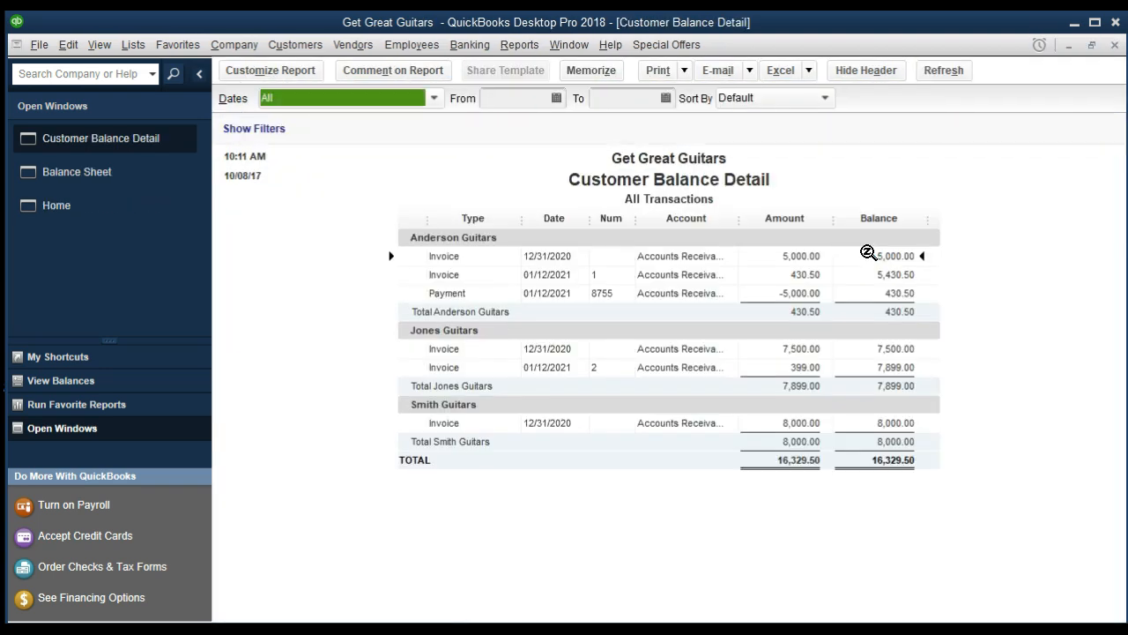
pyautogui.click(801, 256)
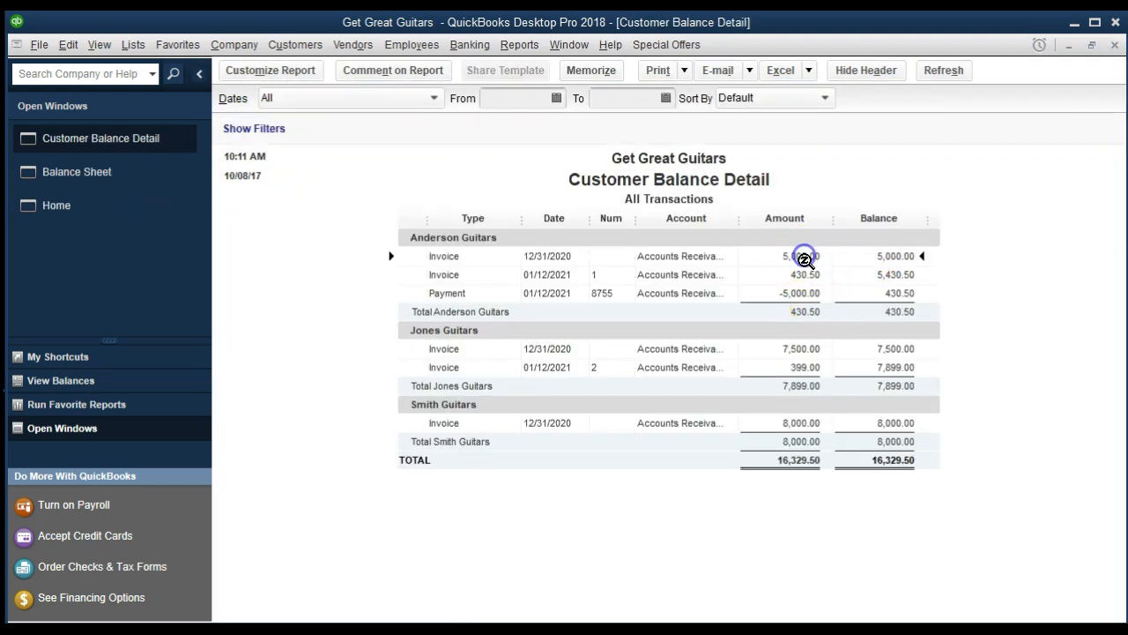
pyautogui.click(801, 294)
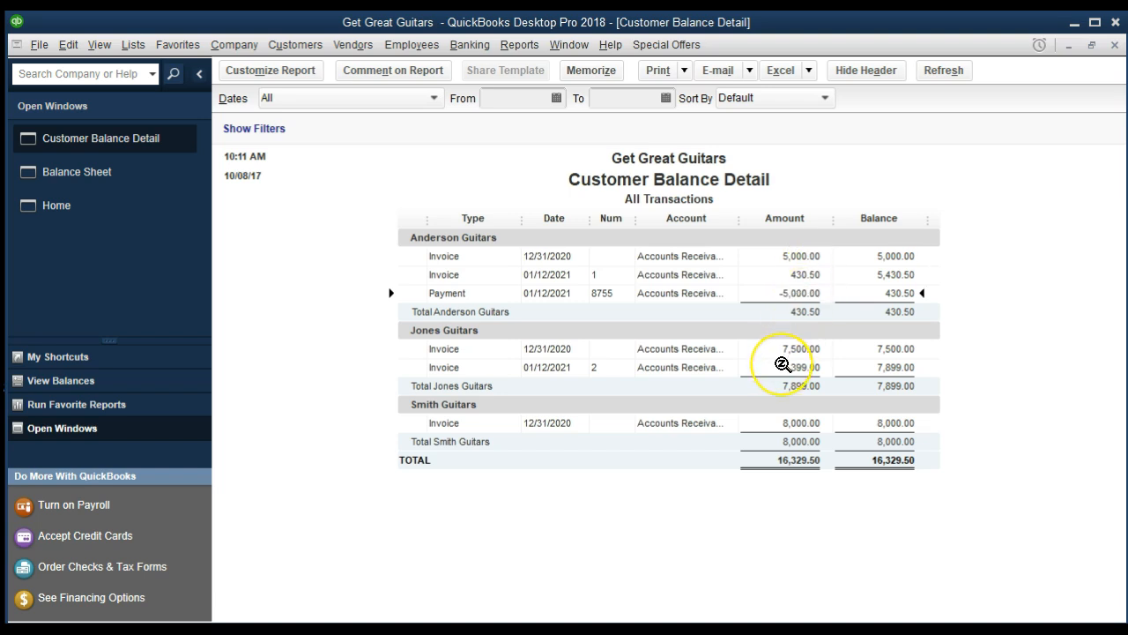
pyautogui.click(802, 276)
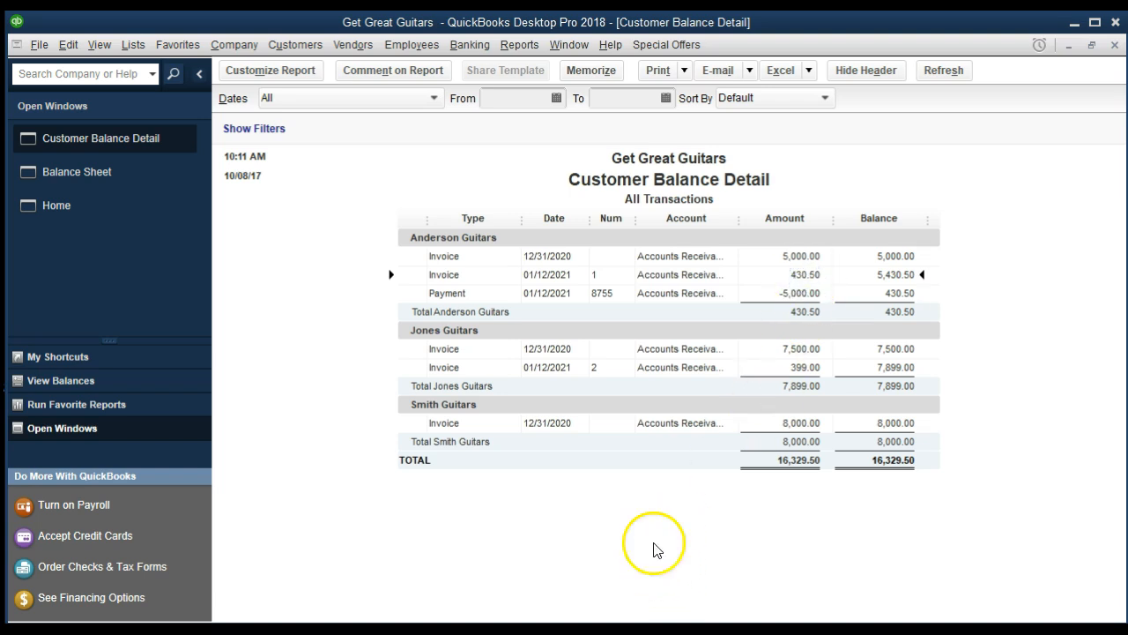
# Inspect the Anderson Guitars payment behind the customer balance, and return to the Undeposited Funds amount on the Balance Sheet
pyautogui.click(799, 292)
pyautogui.doubleClick(799, 292)
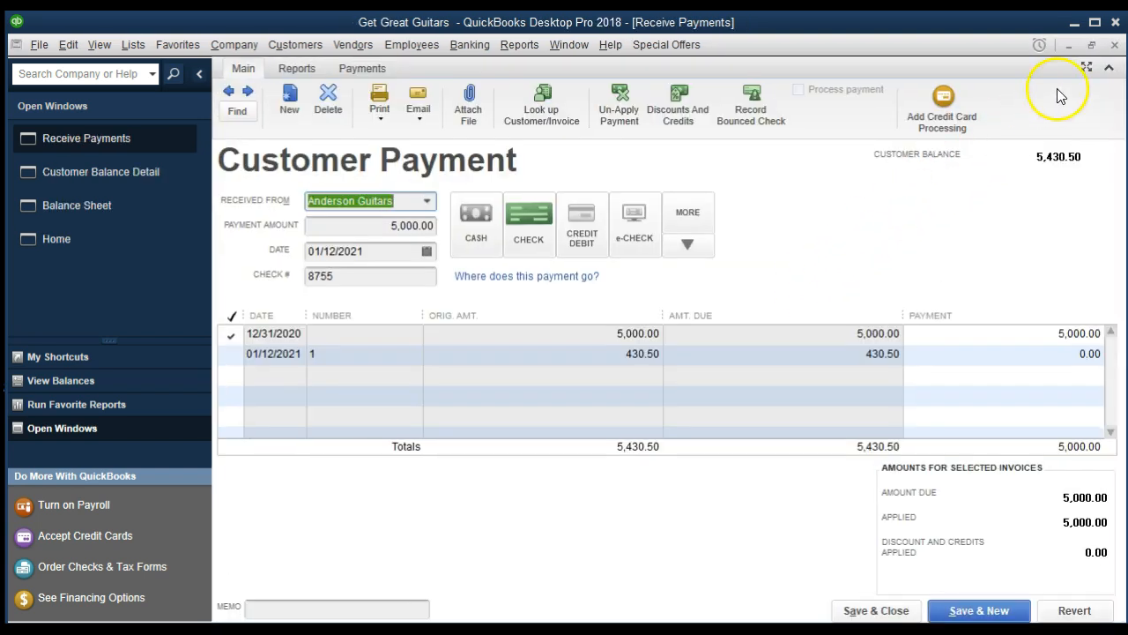
pyautogui.click(1116, 46)
pyautogui.click(1116, 46)
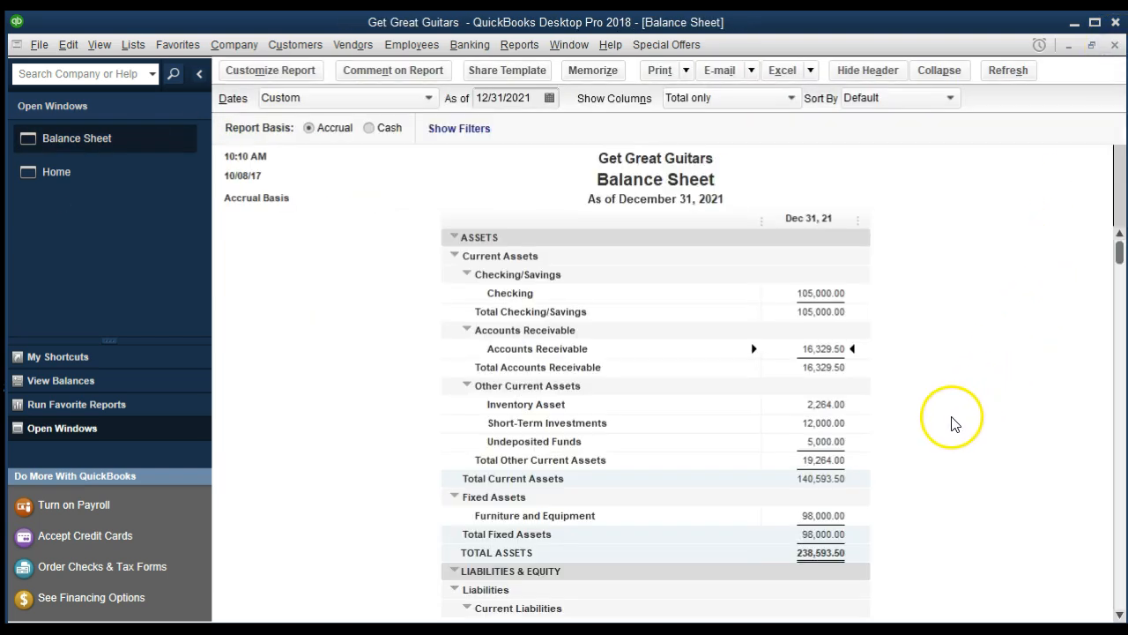
pyautogui.click(822, 441)
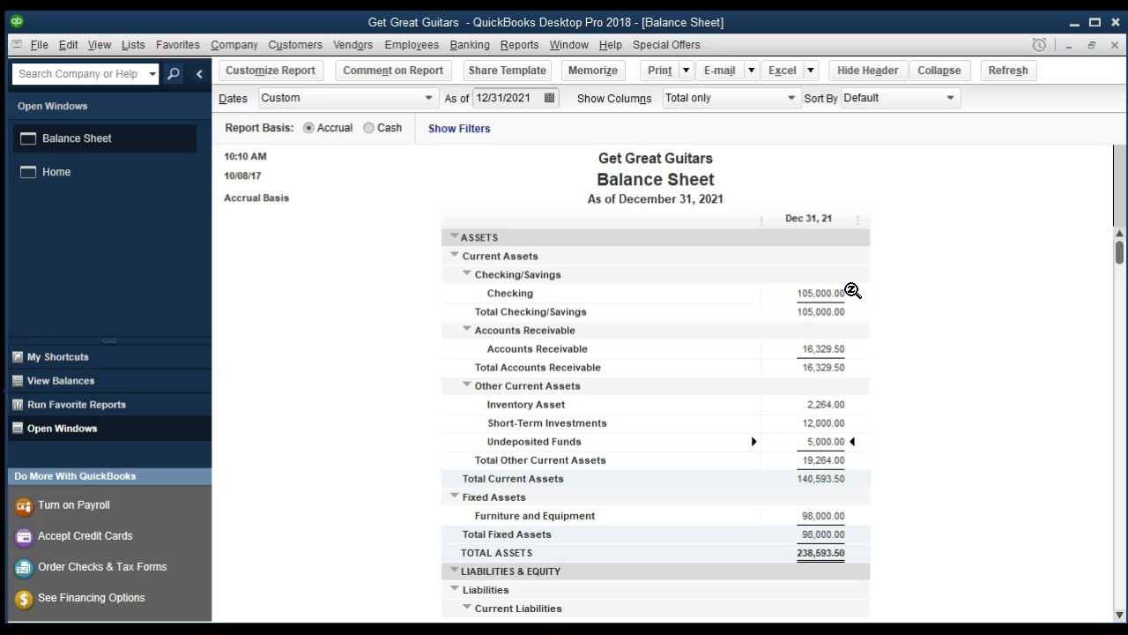
pyautogui.doubleClick(839, 443)
# Start a new customer payment for Jones Guitars with Visa as the payment method, leaving the card details blank
pyautogui.click(77, 175)
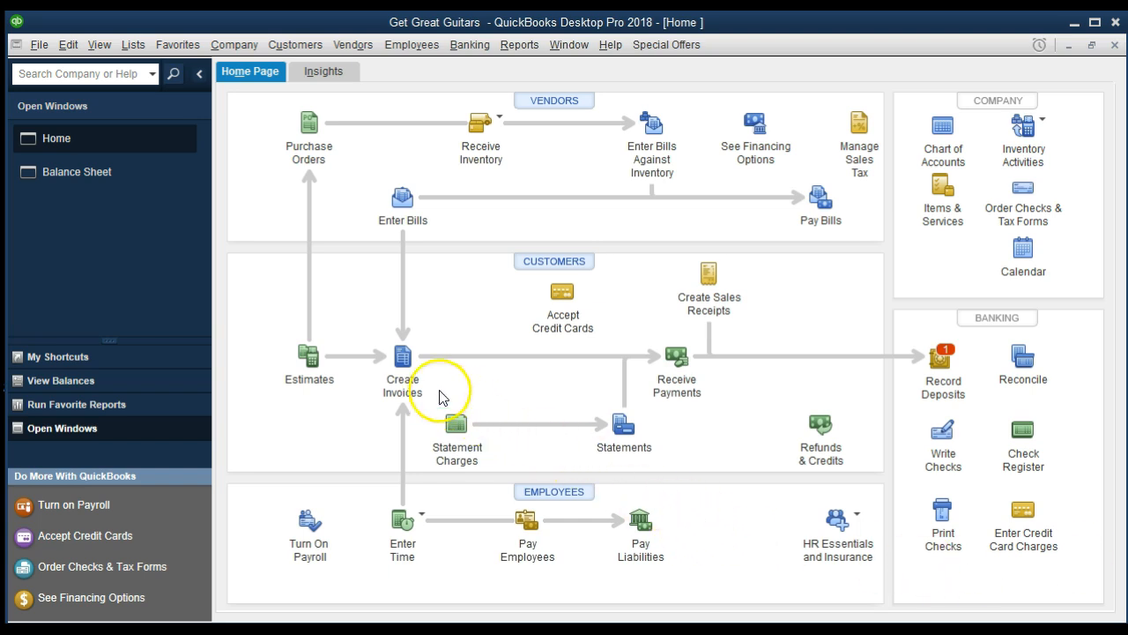
pyautogui.click(674, 362)
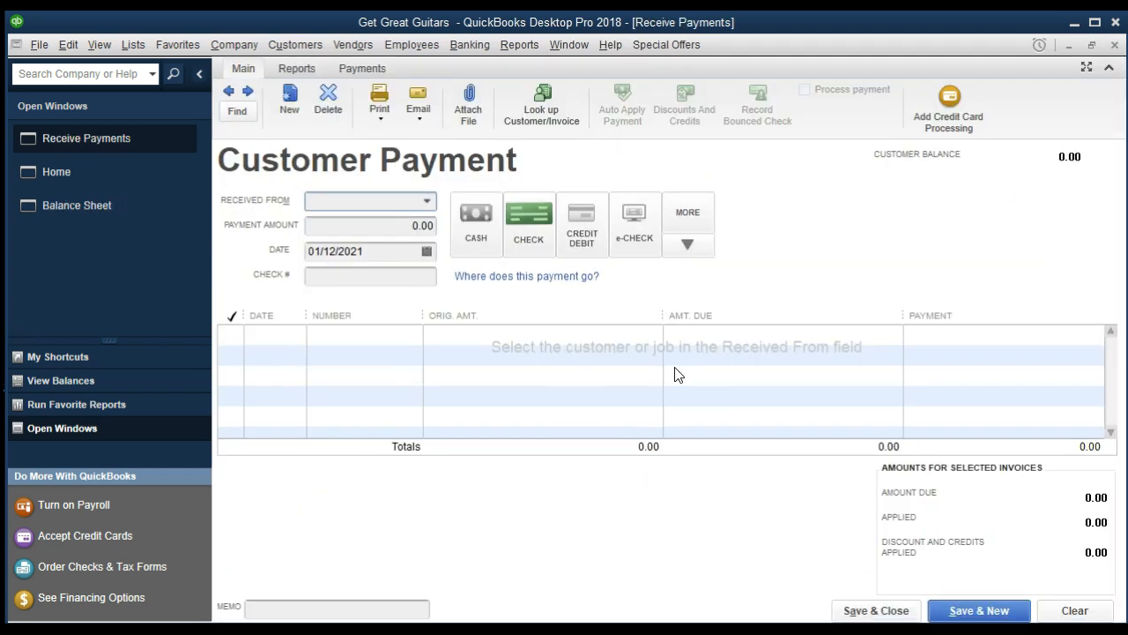
pyautogui.write('Jones Guitars')
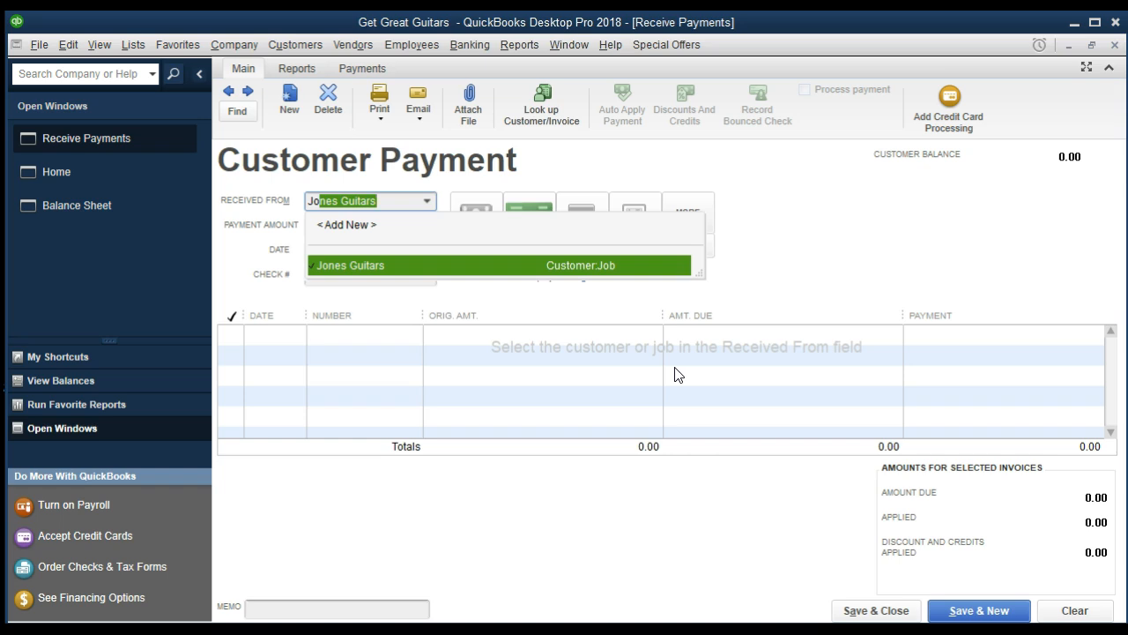
pyautogui.press('Tab')
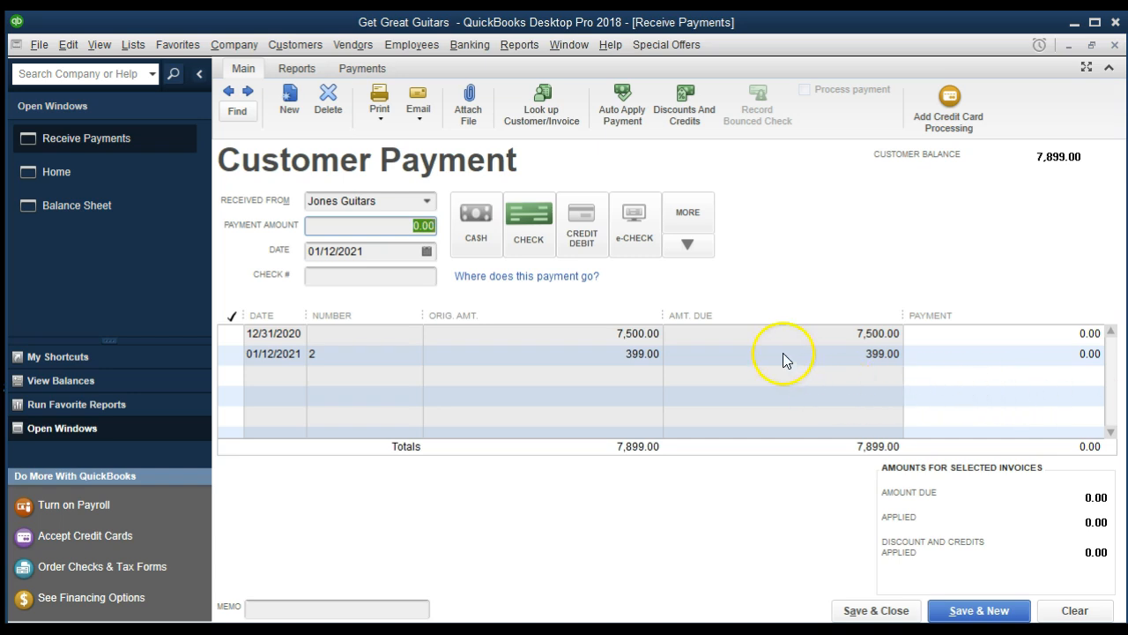
pyautogui.click(588, 226)
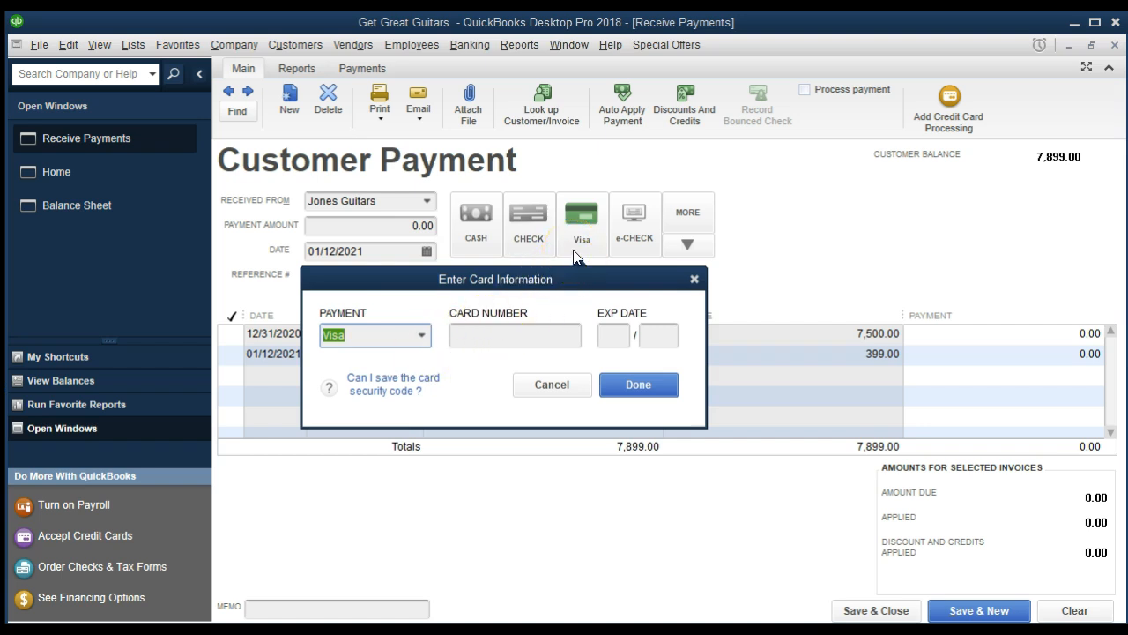
pyautogui.click(629, 384)
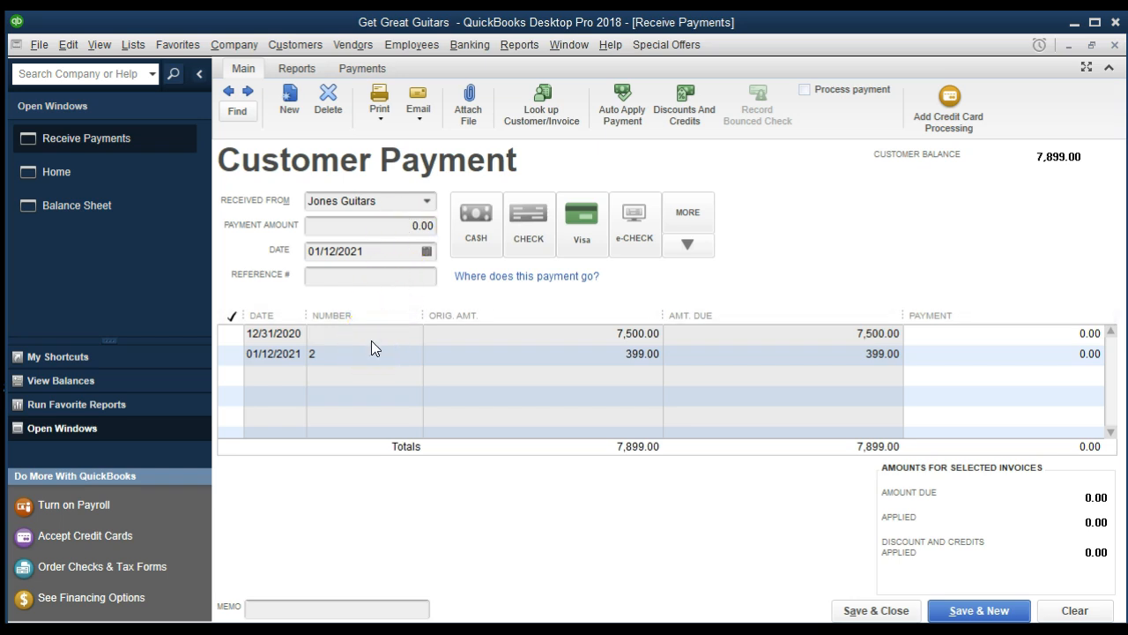
# Apply the Jones Guitars payment to the 12/31/2020 invoice of 7,500.00, keep automatic payment calculation on, and save and close
pyautogui.click(233, 333)
pyautogui.click(234, 333)
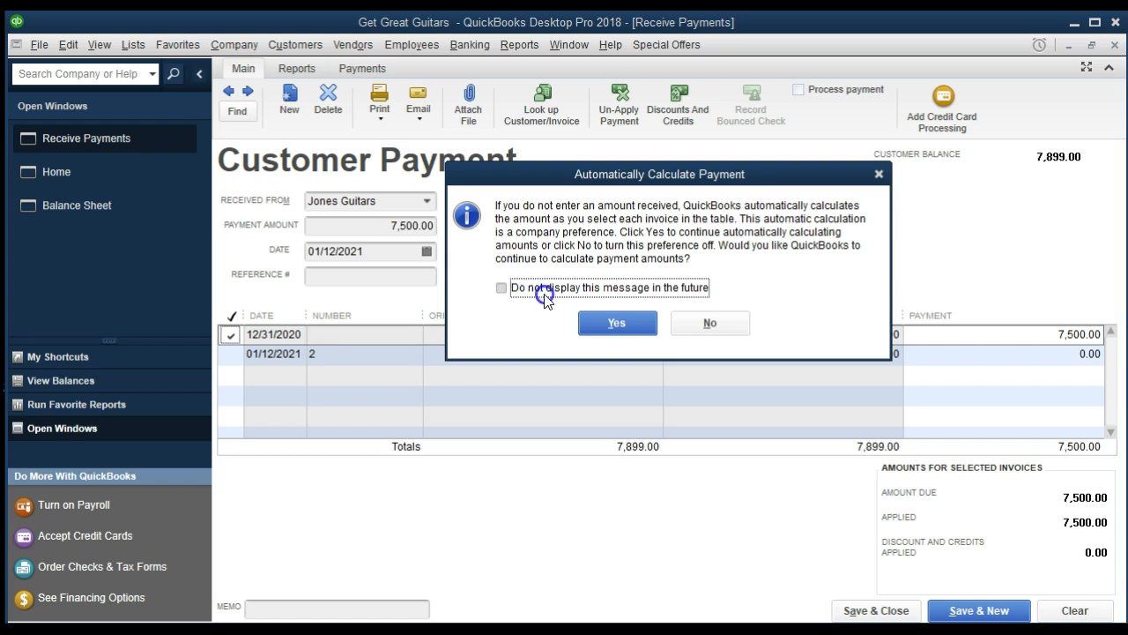
pyautogui.click(611, 323)
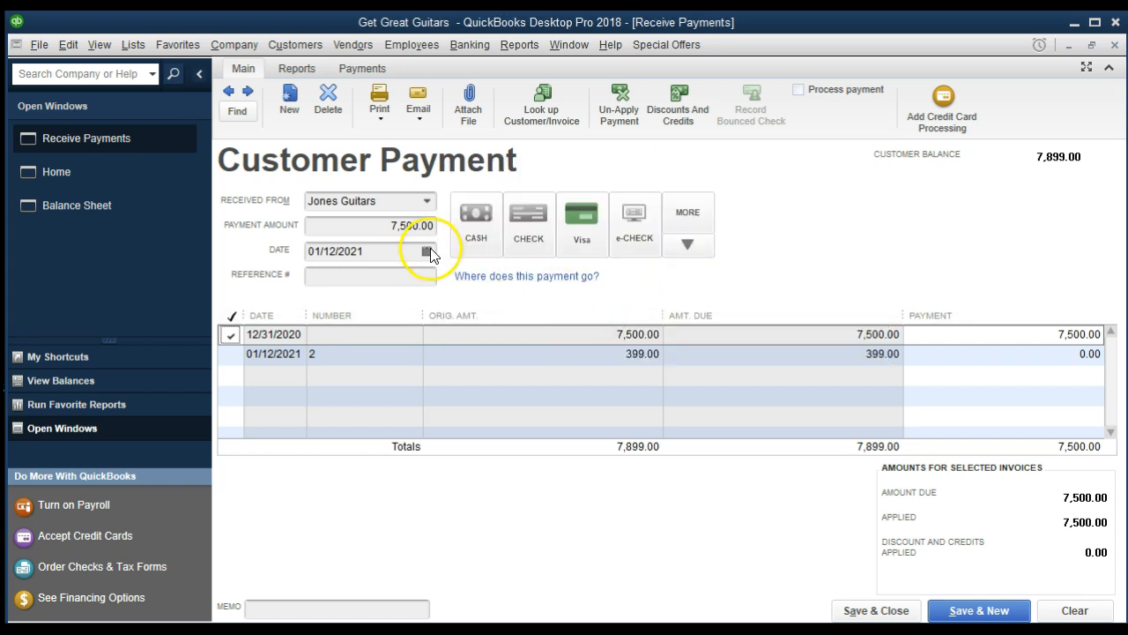
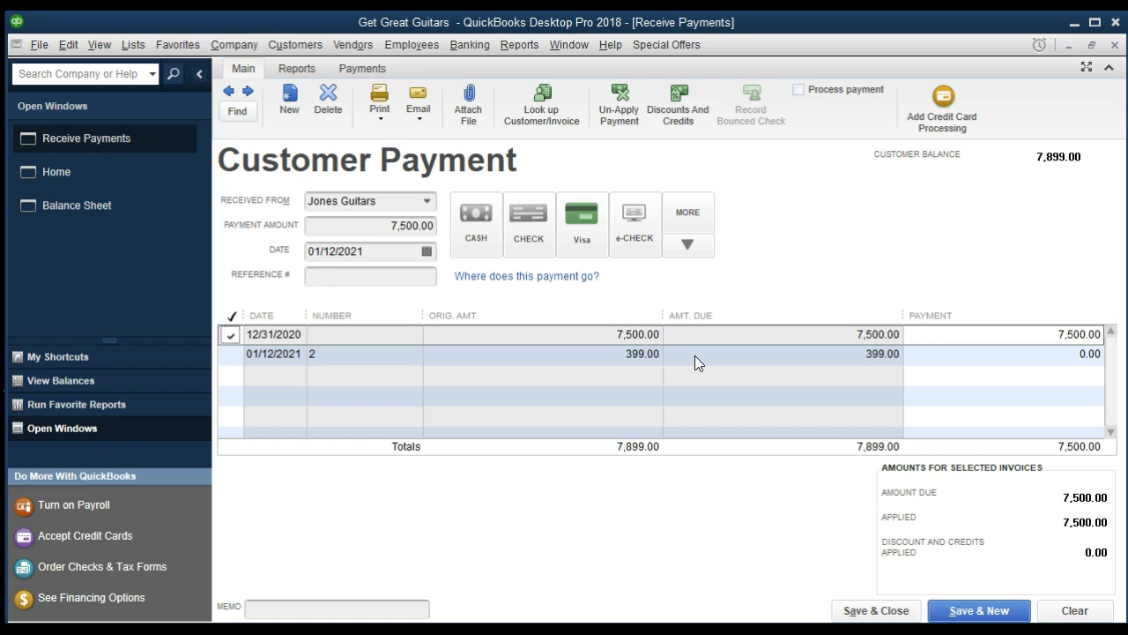
pyautogui.click(908, 615)
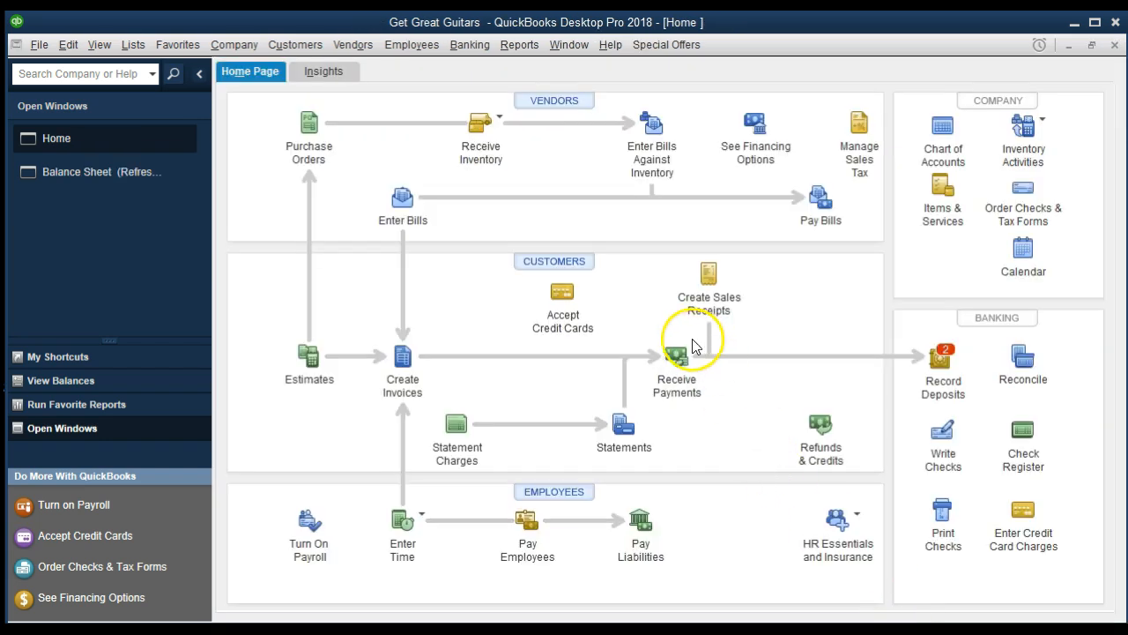
# Reopen the Balance Sheet, trace Undeposited Funds to the Jones Guitars payment, and return to the report
pyautogui.click(126, 186)
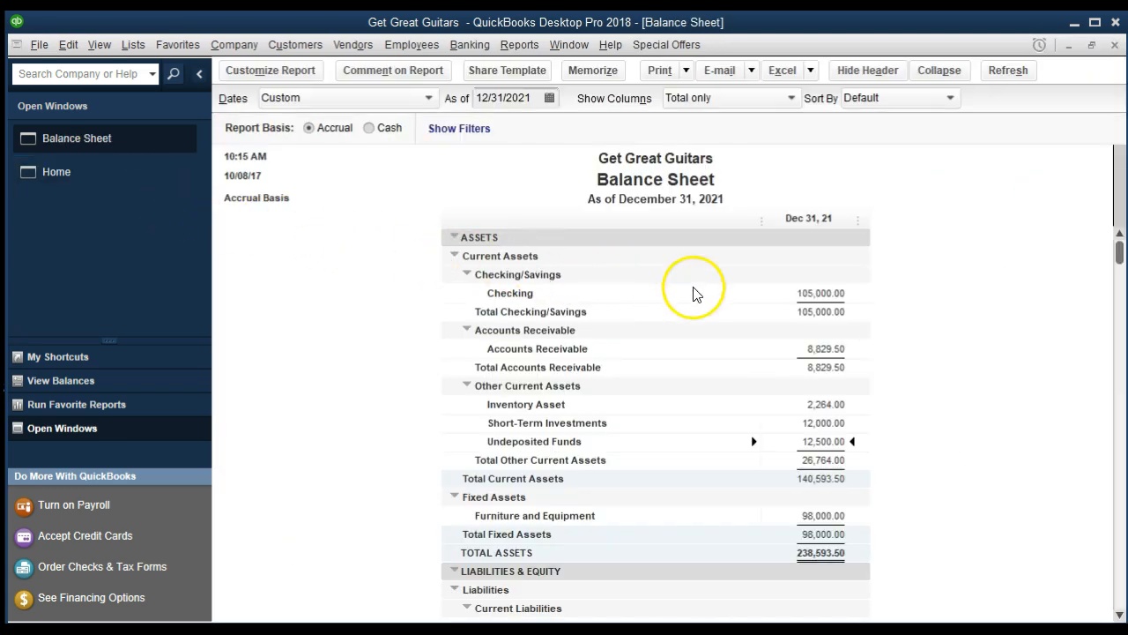
pyautogui.scroll(-1, 832, 384)
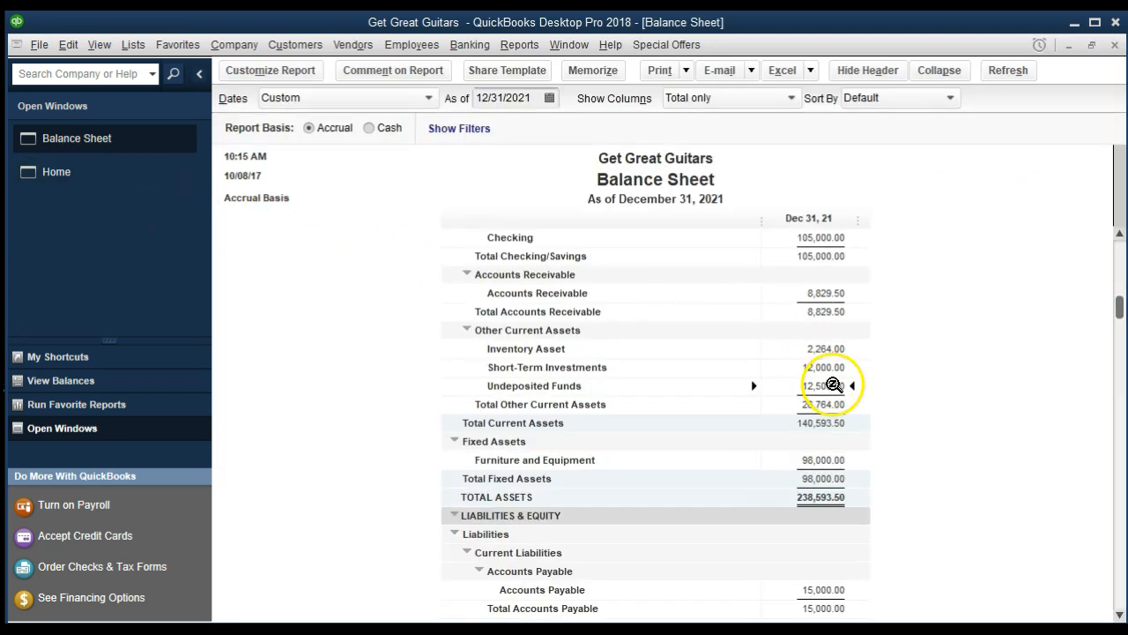
pyautogui.doubleClick(833, 386)
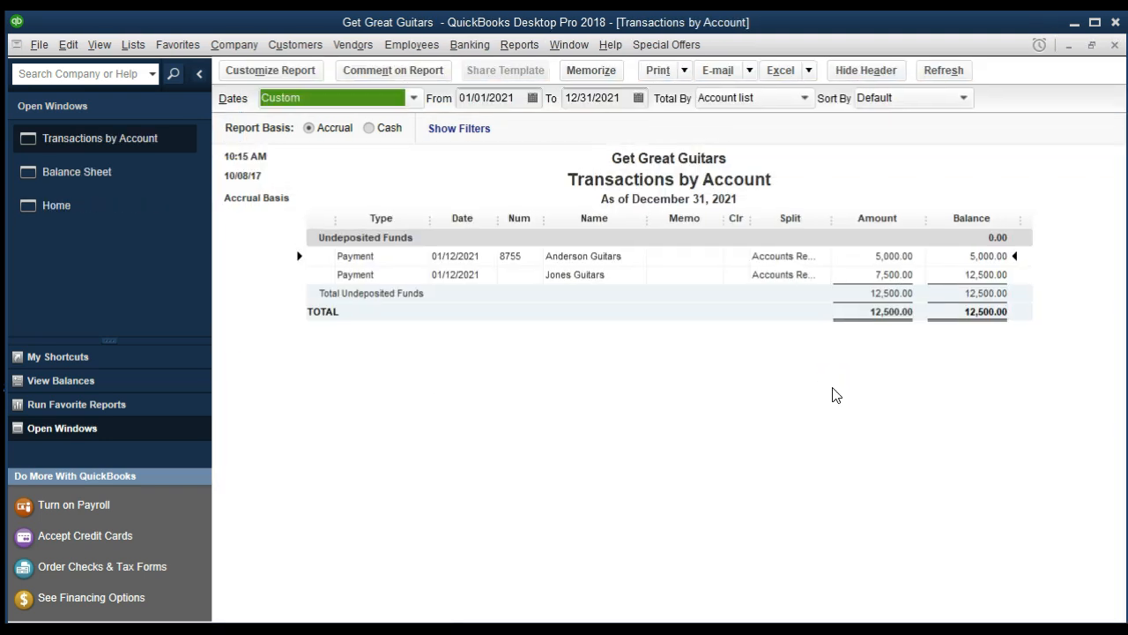
pyautogui.click(911, 277)
pyautogui.doubleClick(911, 277)
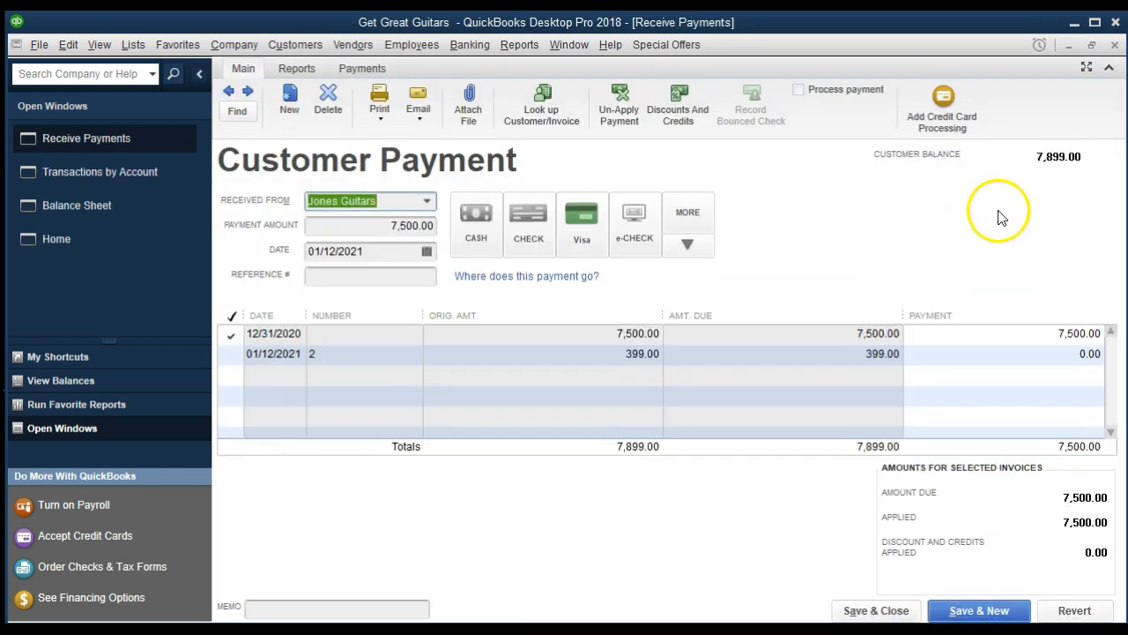
pyautogui.click(1115, 45)
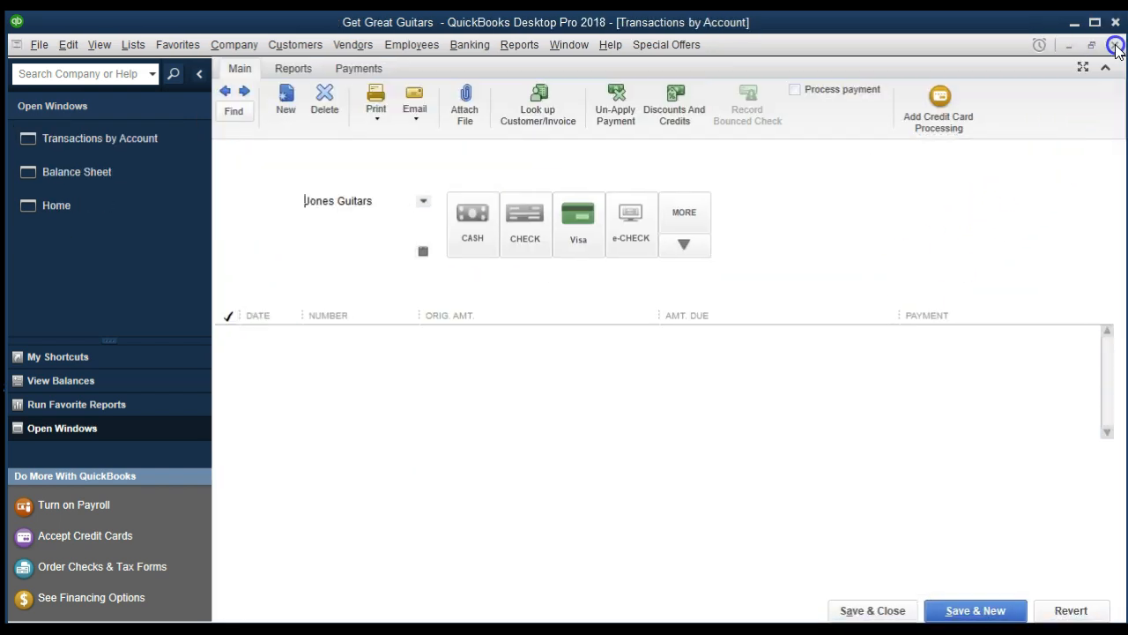
pyautogui.click(1115, 45)
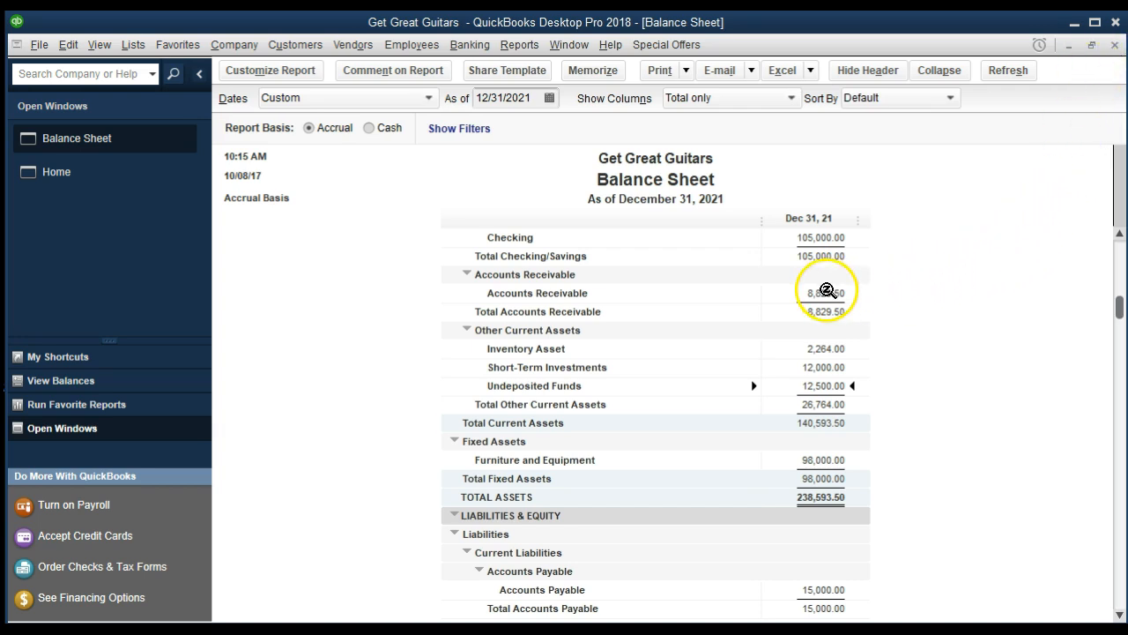
# Trace Accounts Receivable to the Jones Guitars payment, return to the Balance Sheet, and review its liabilities and equity
pyautogui.doubleClick(827, 291)
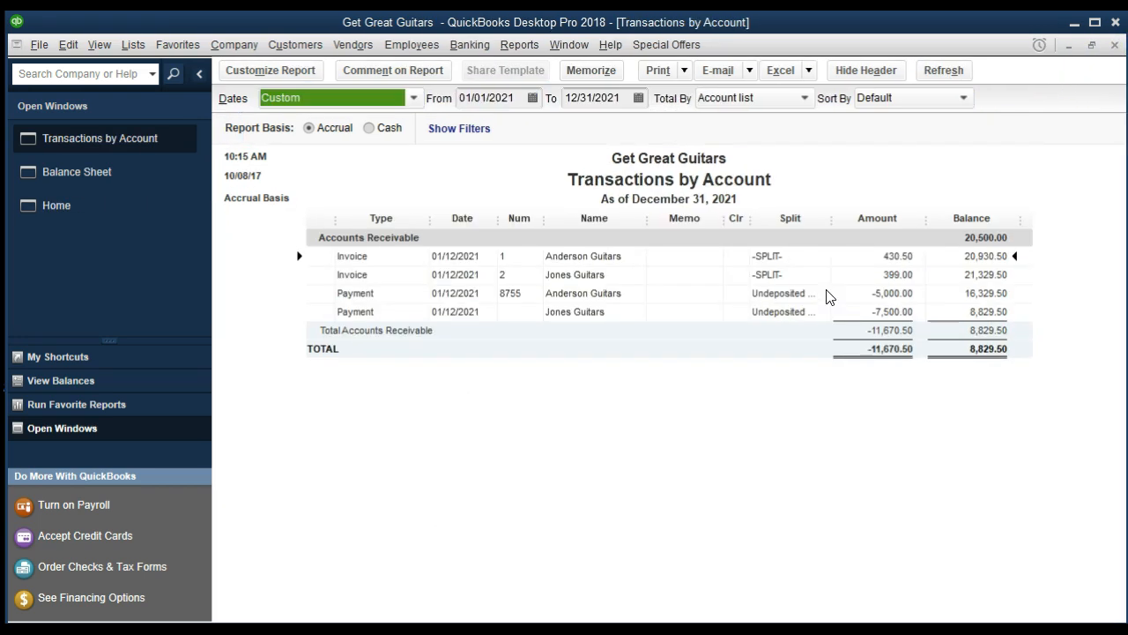
pyautogui.doubleClick(897, 312)
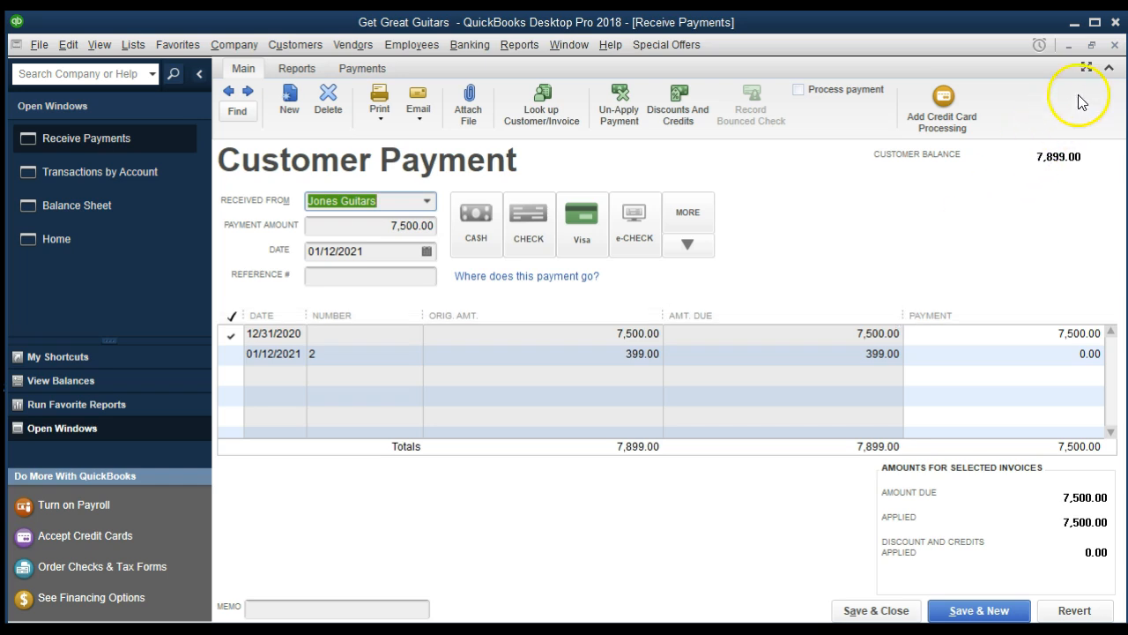
pyautogui.click(1115, 44)
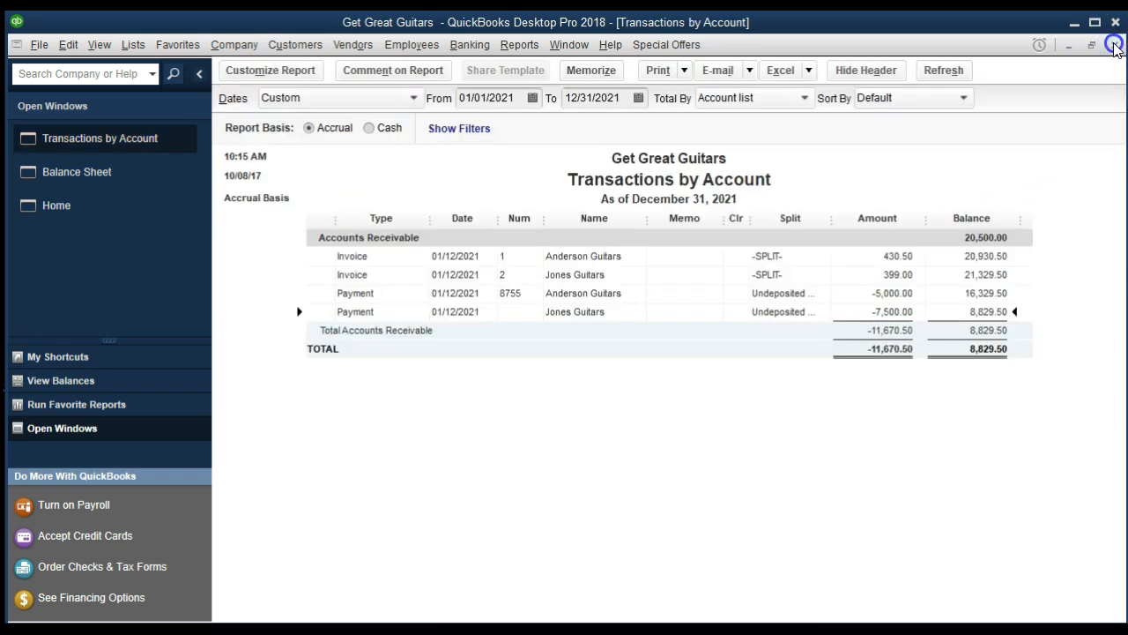
pyautogui.click(1115, 45)
pyautogui.scroll(-5, 960, 433)
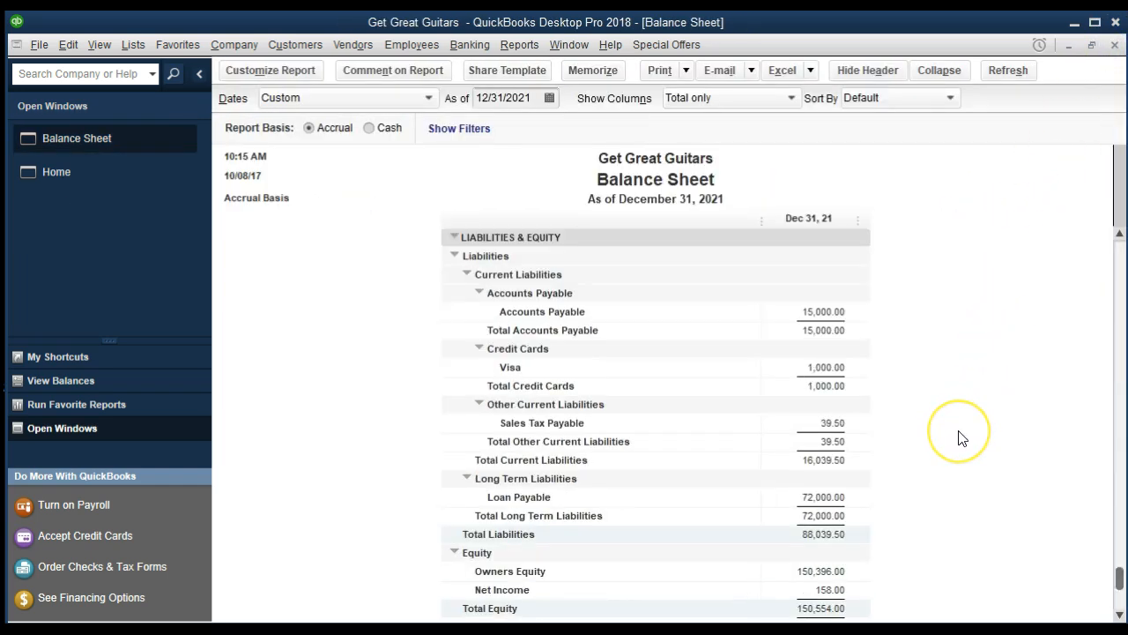
pyautogui.scroll(1, 960, 438)
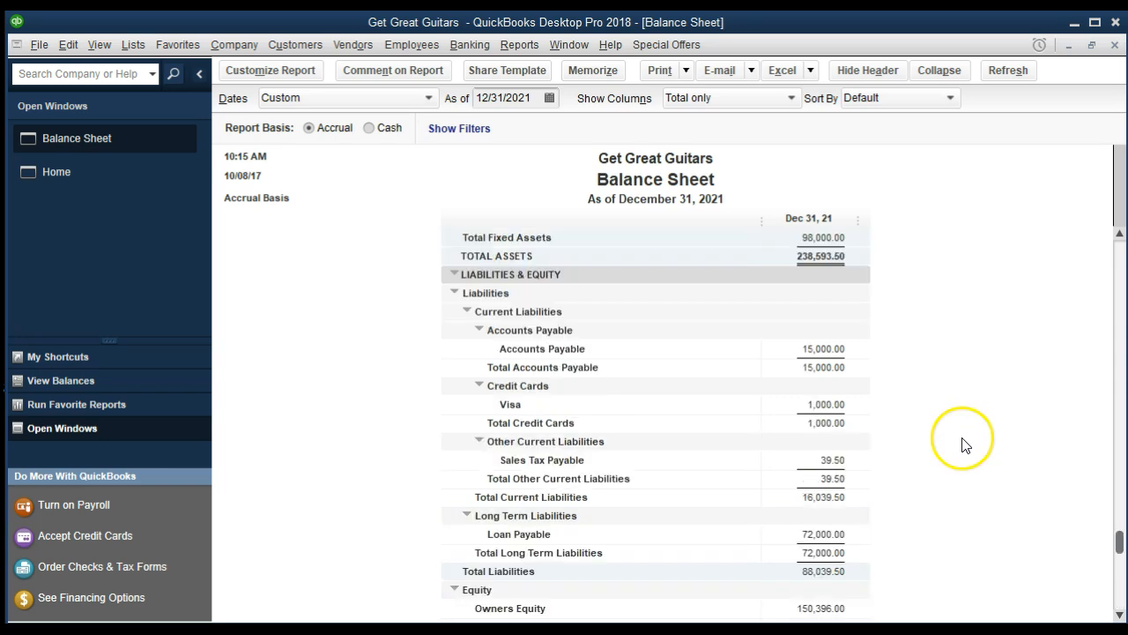
pyautogui.scroll(4, 970, 445)
pyautogui.scroll(2, 964, 462)
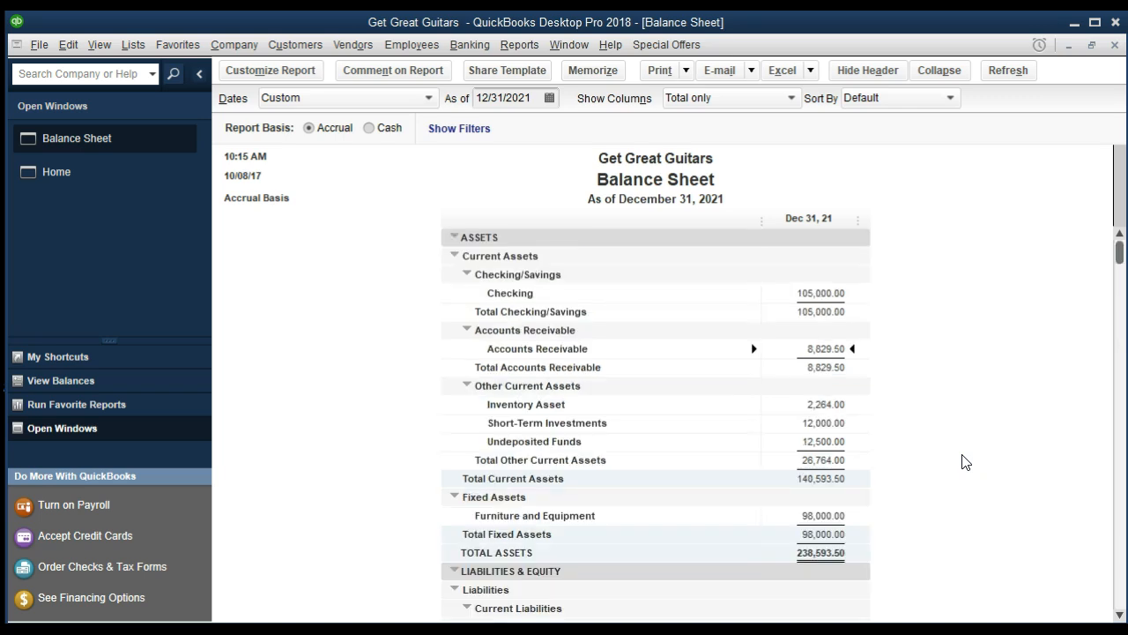
# Open the Customer Balance Detail report, inspect the Jones Guitars payment, and return to the Balance Sheet
pyautogui.click(527, 51)
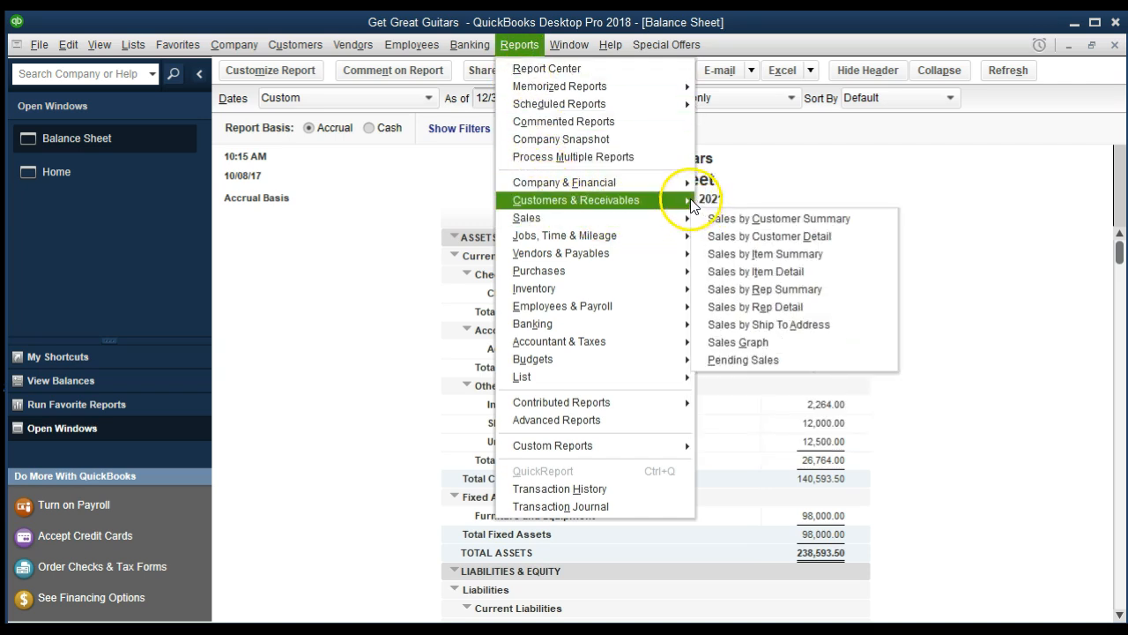
pyautogui.moveTo(691, 200)
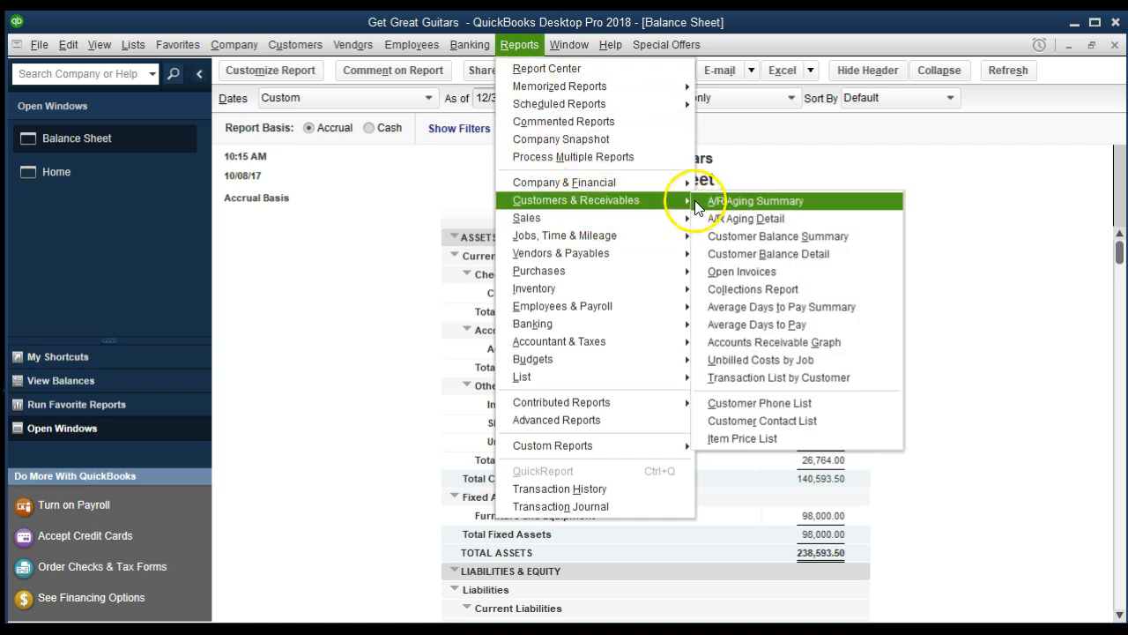
pyautogui.click(837, 255)
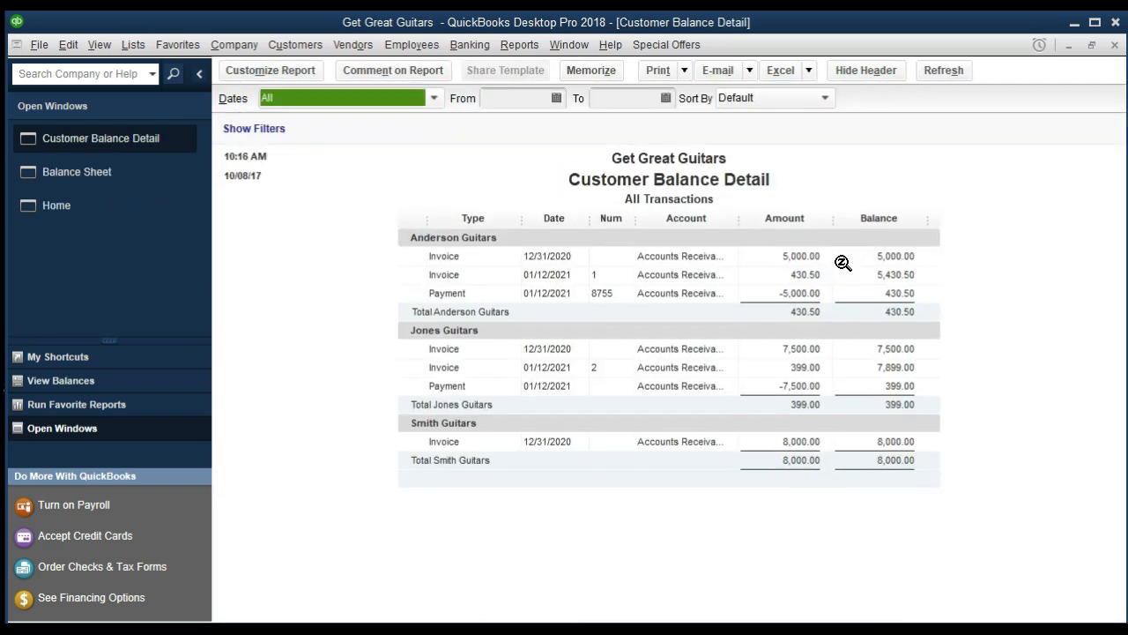
pyautogui.click(809, 385)
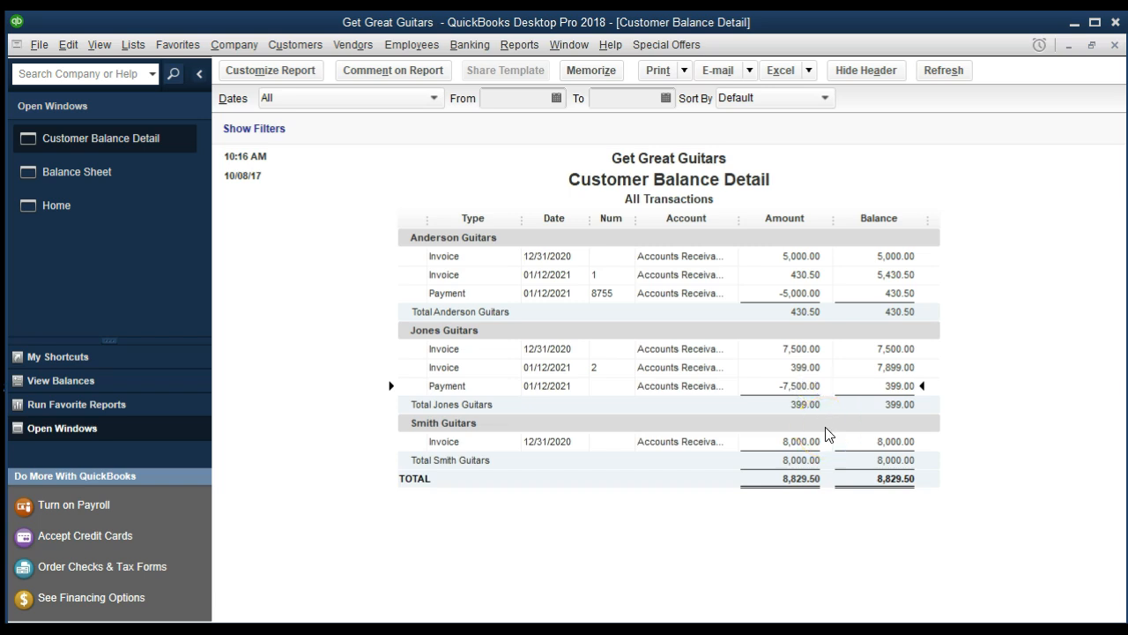
pyautogui.doubleClick(799, 385)
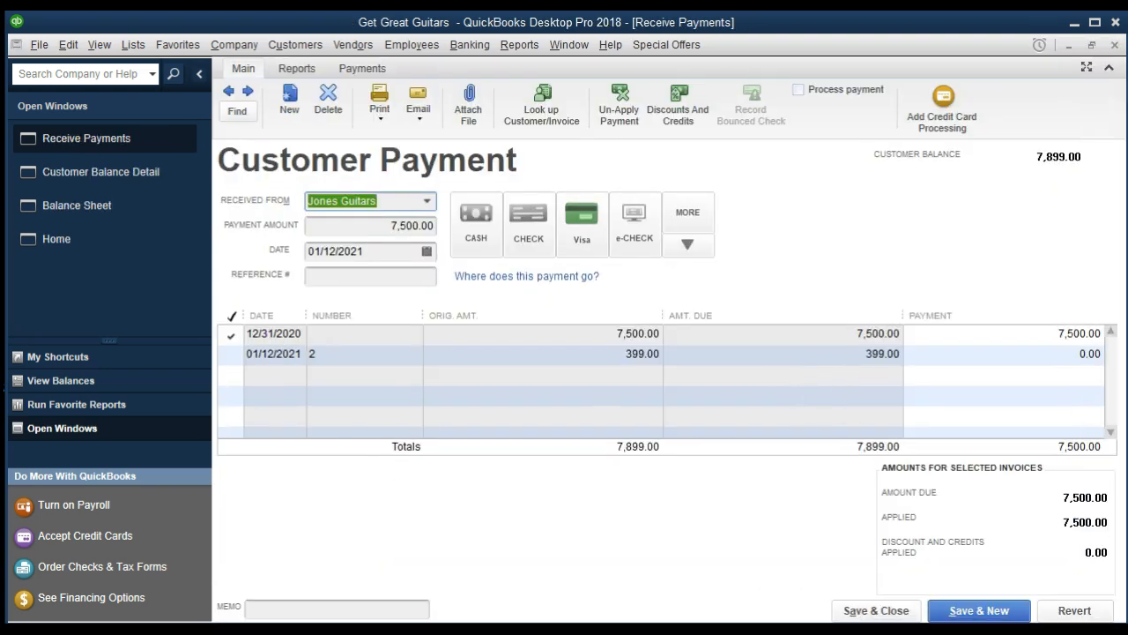
pyautogui.click(1114, 45)
pyautogui.click(1114, 45)
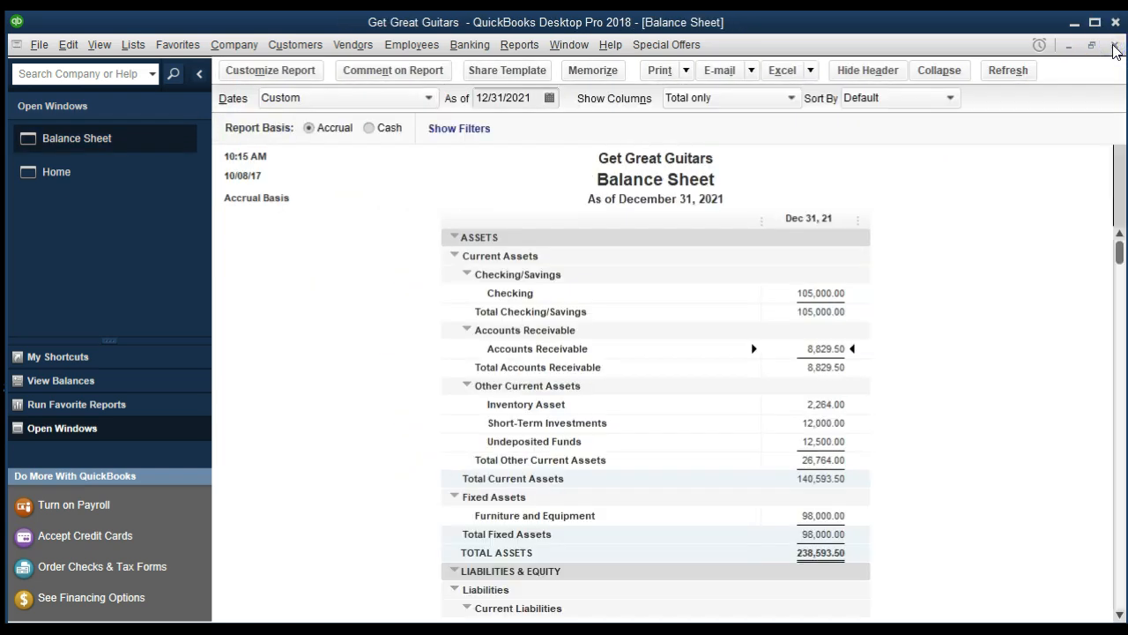
# Start a new customer payment received from Smith Guitars
pyautogui.click(126, 186)
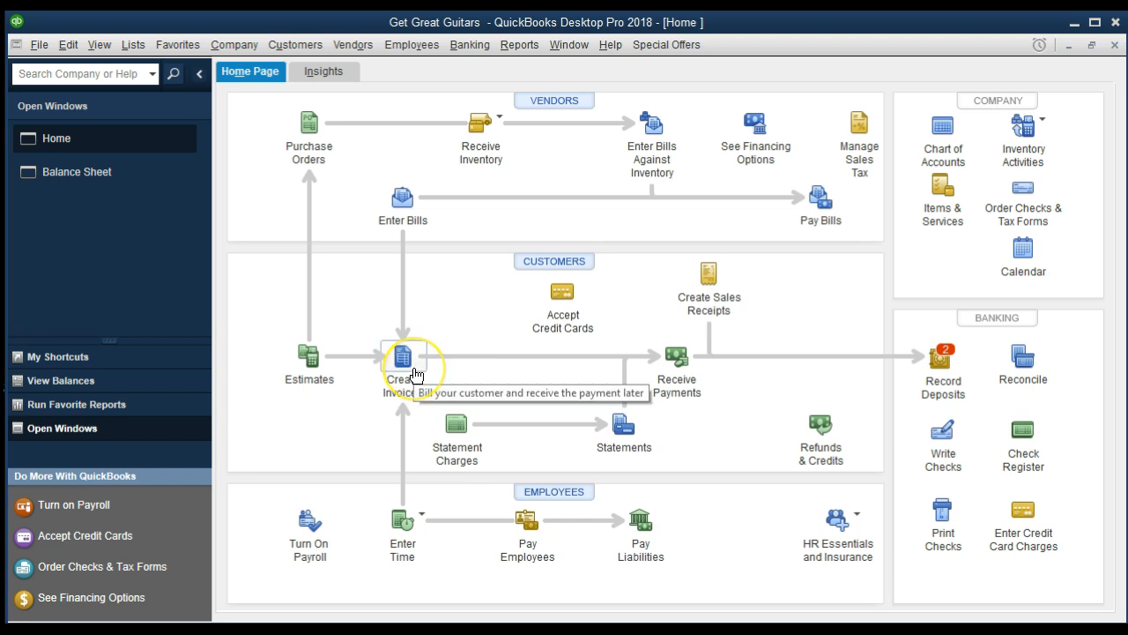
pyautogui.click(669, 355)
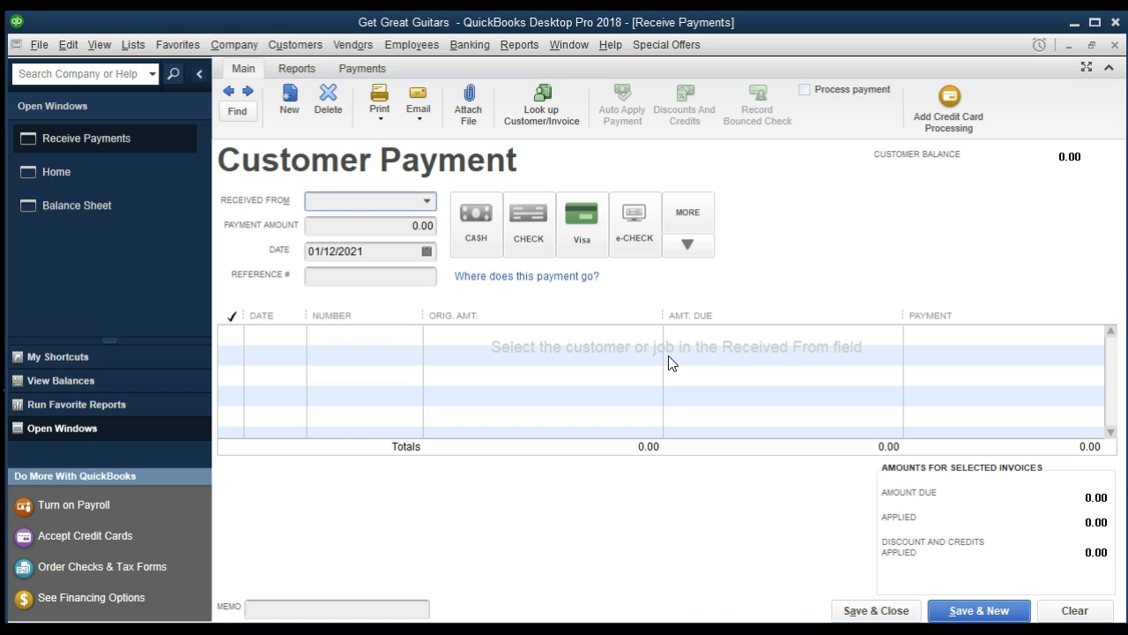
pyautogui.click(426, 201)
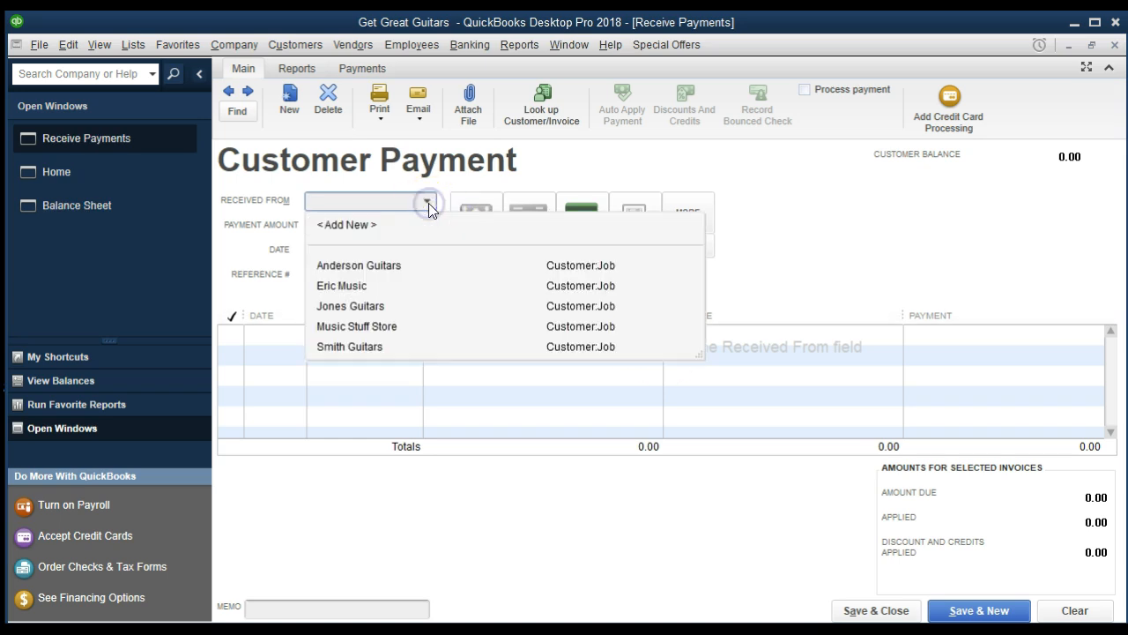
pyautogui.click(350, 347)
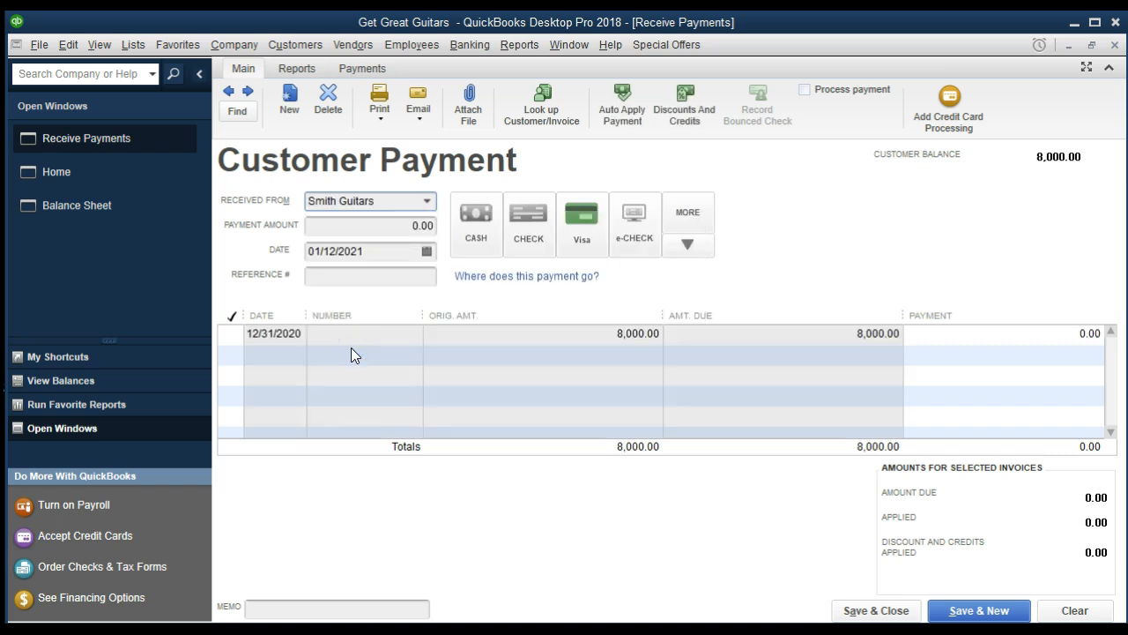
pyautogui.press('Tab')
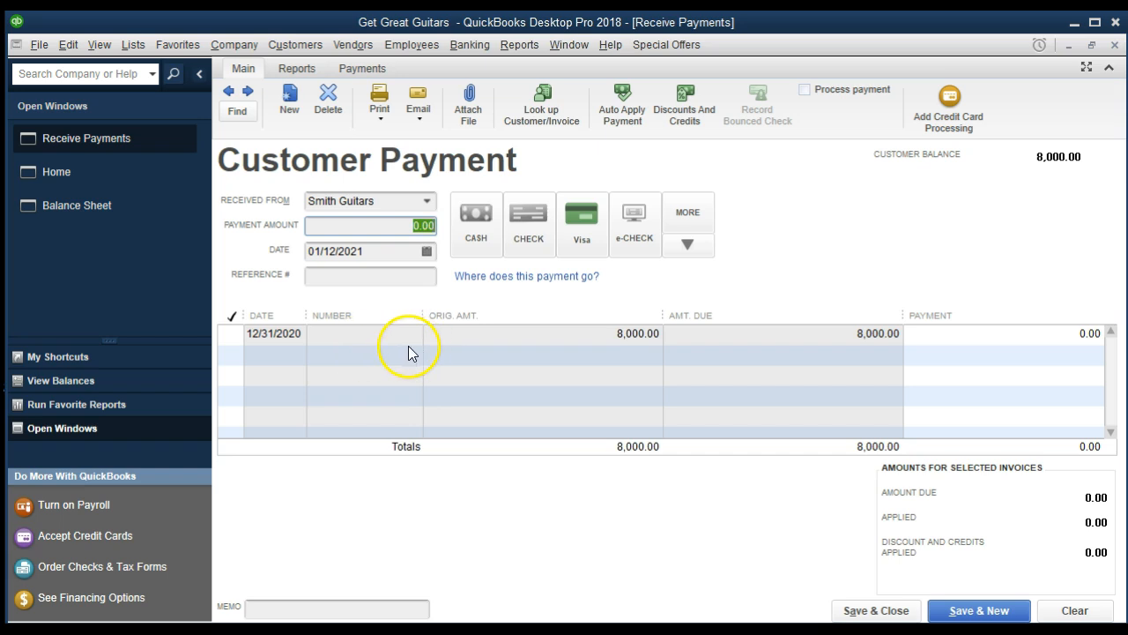
# Apply the Smith Guitars payment to the 12/31/2020 invoice of 8,000.00, choose Visa as the payment method, and save and close
pyautogui.click(236, 335)
pyautogui.click(600, 322)
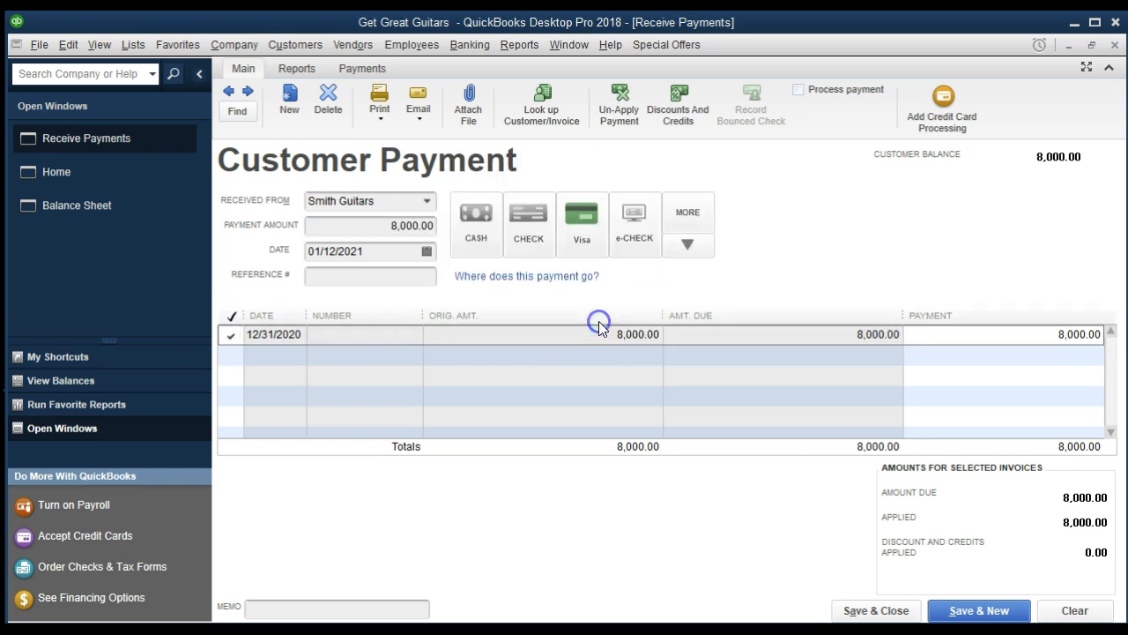
pyautogui.click(588, 223)
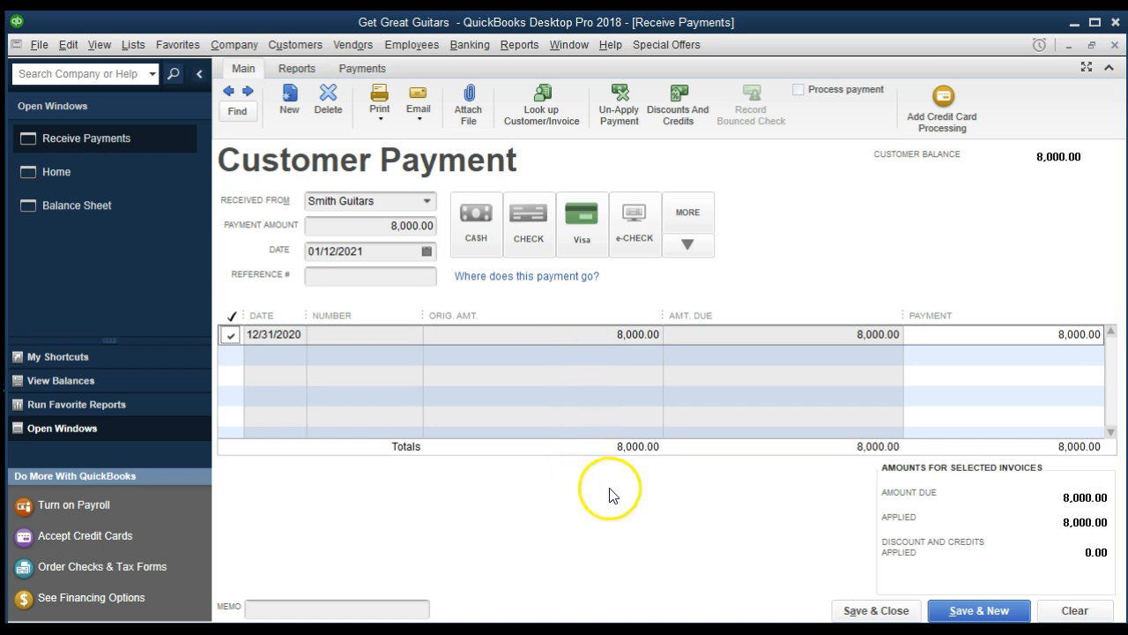
pyautogui.click(864, 611)
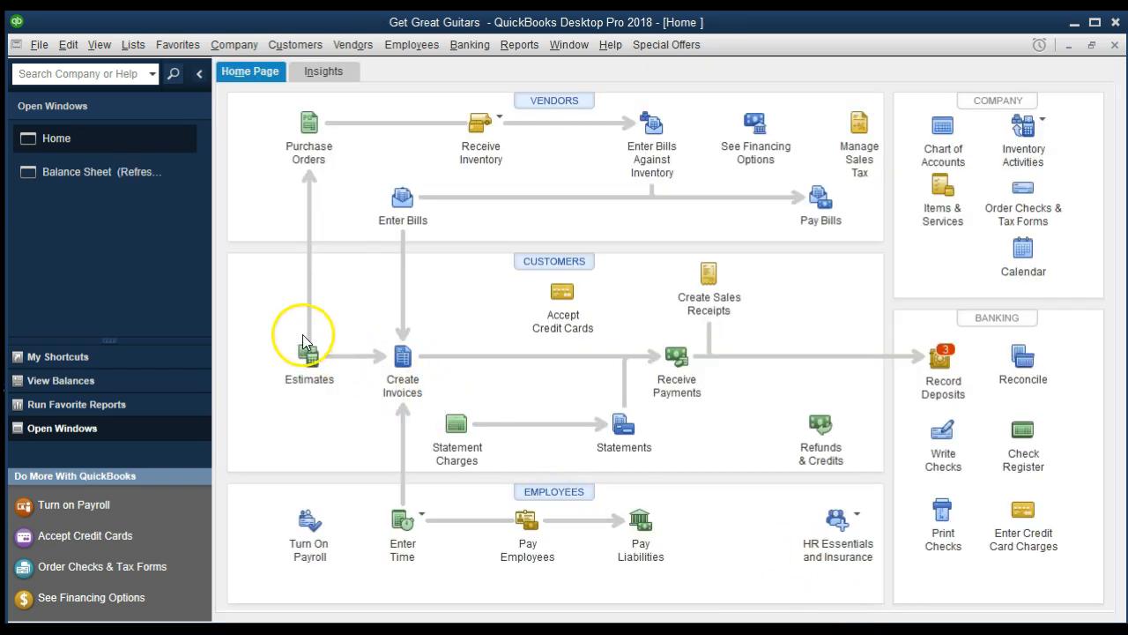
# Reopen the Balance Sheet and examine the transactions behind Accounts Receivable and Undeposited Funds, including the Smith Guitars payment
pyautogui.click(149, 173)
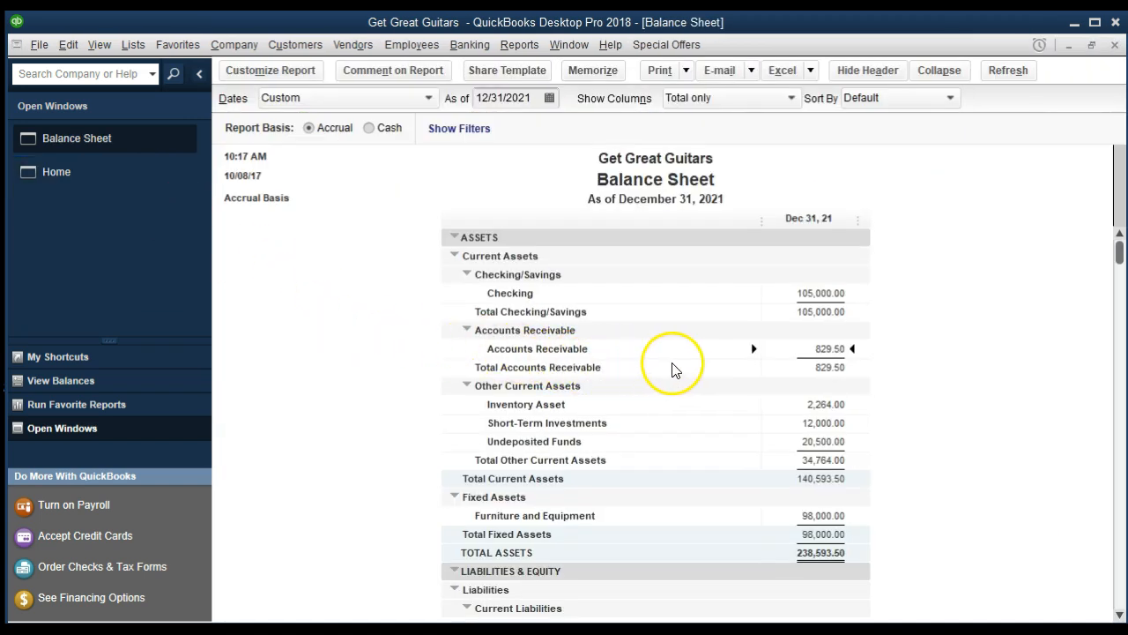
pyautogui.doubleClick(828, 353)
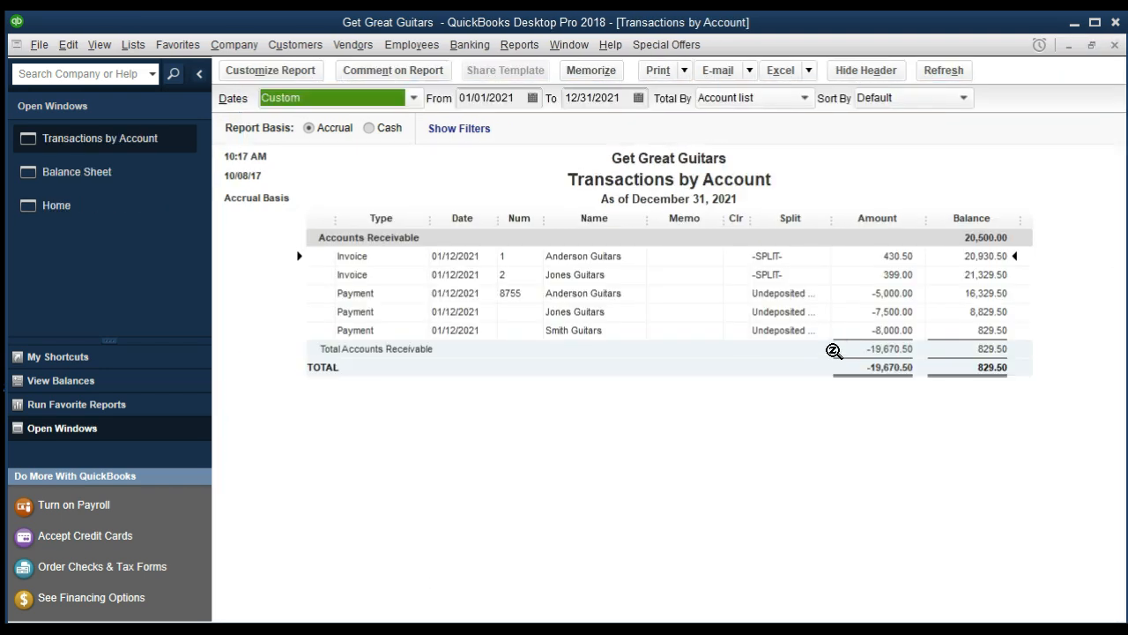
pyautogui.click(877, 331)
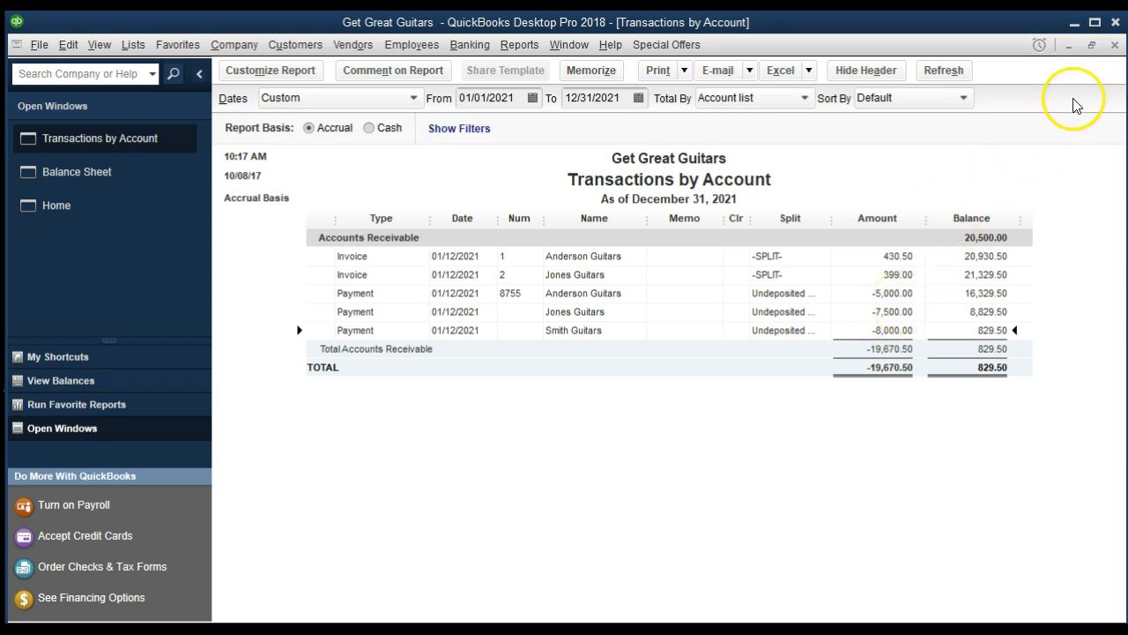
pyautogui.click(1114, 45)
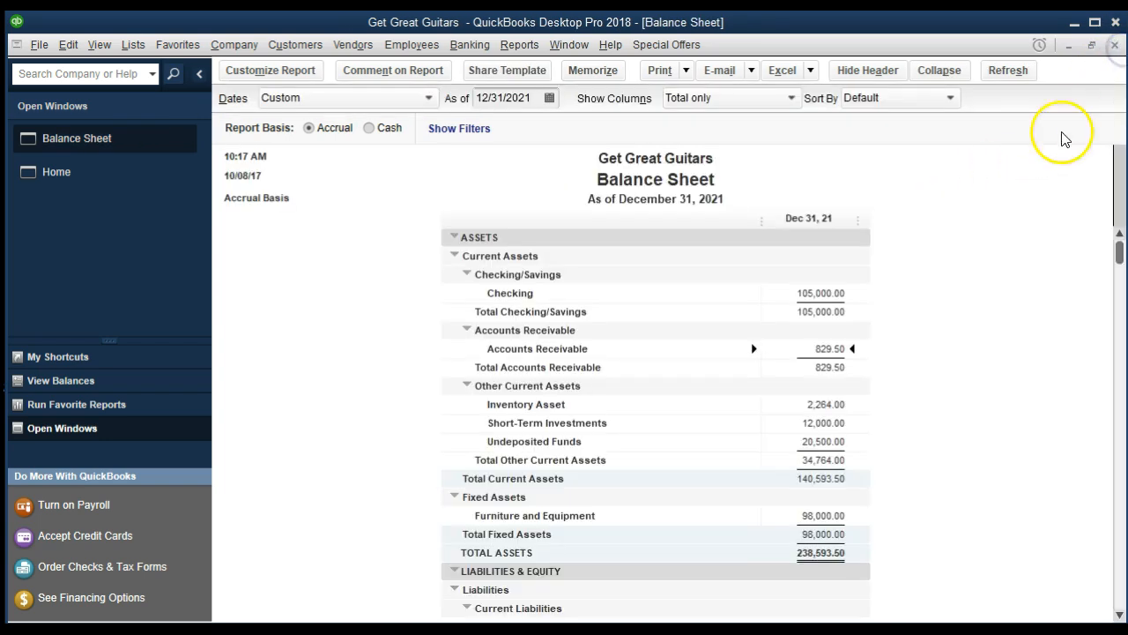
pyautogui.doubleClick(829, 442)
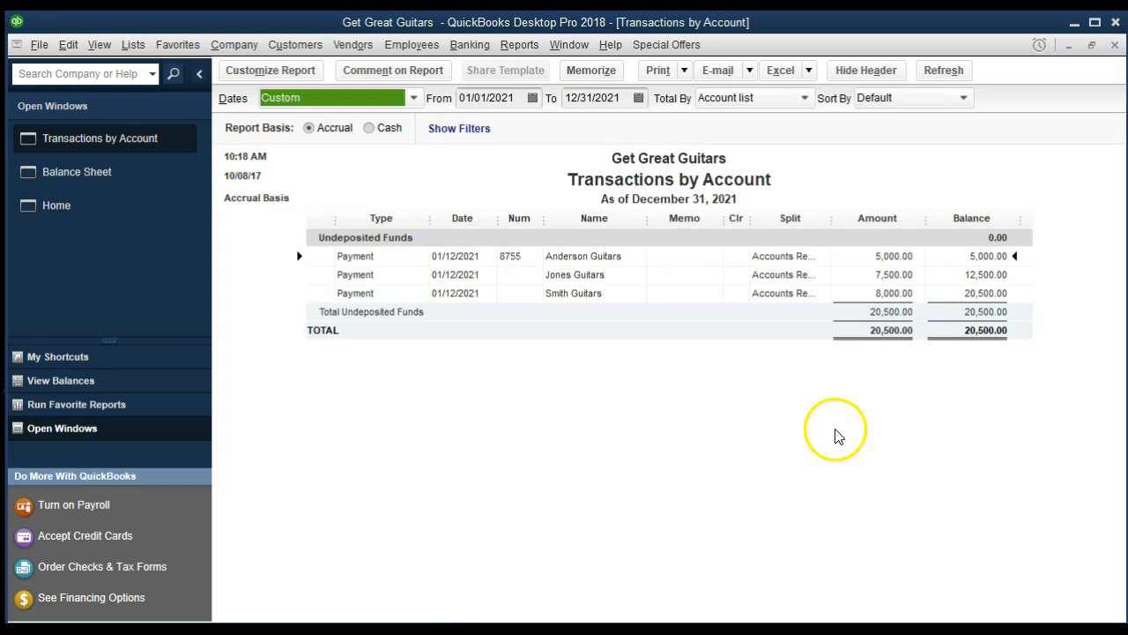
pyautogui.click(1113, 45)
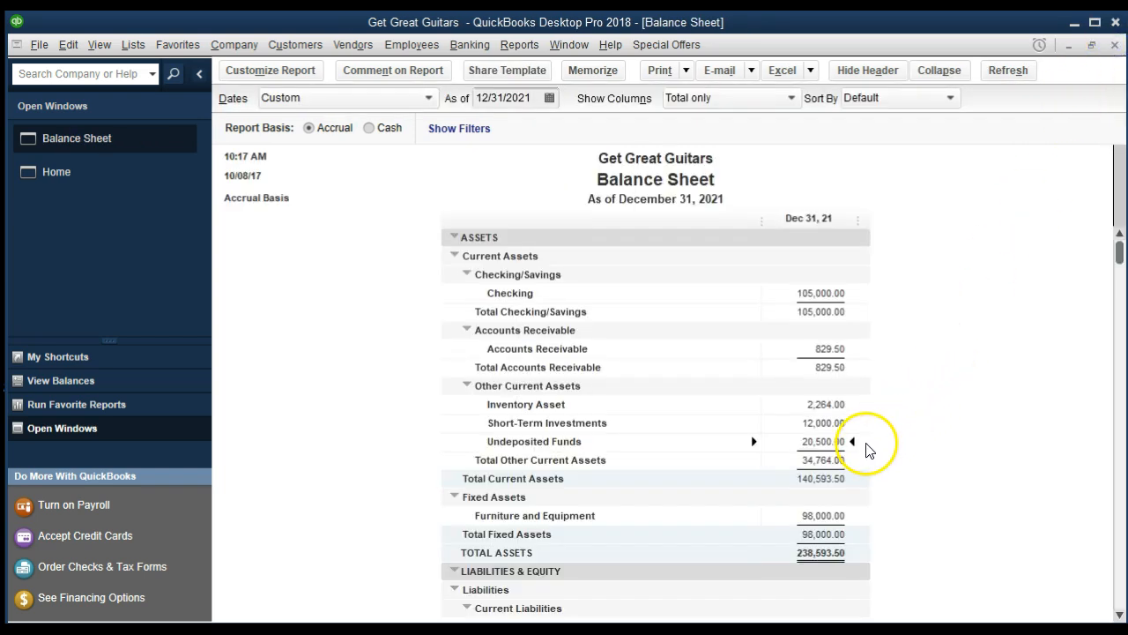
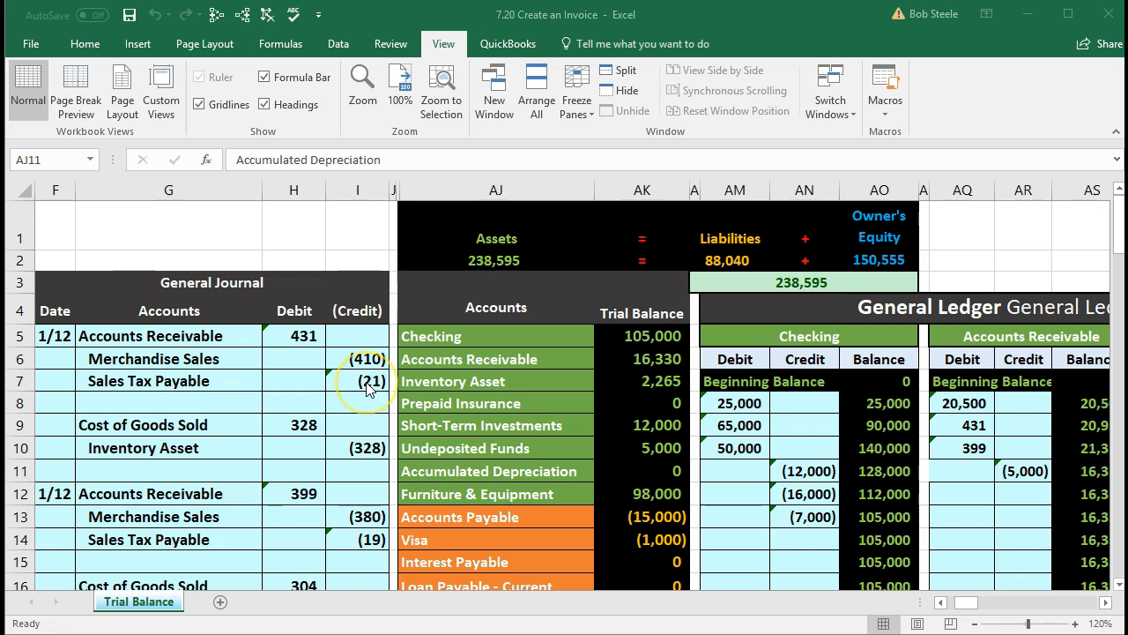
# Switch to the Excel worksheet and copy the Undeposited Funds account name from the trial balance
pyautogui.click(365, 383)
pyautogui.scroll(-1, 366, 382)
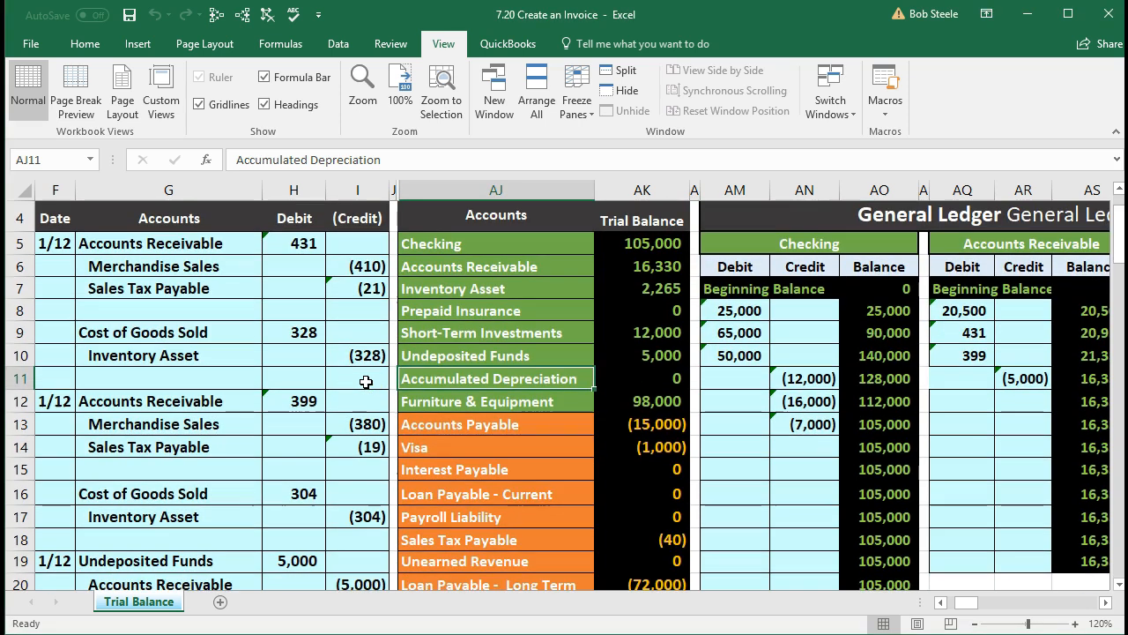
pyautogui.scroll(1, 366, 383)
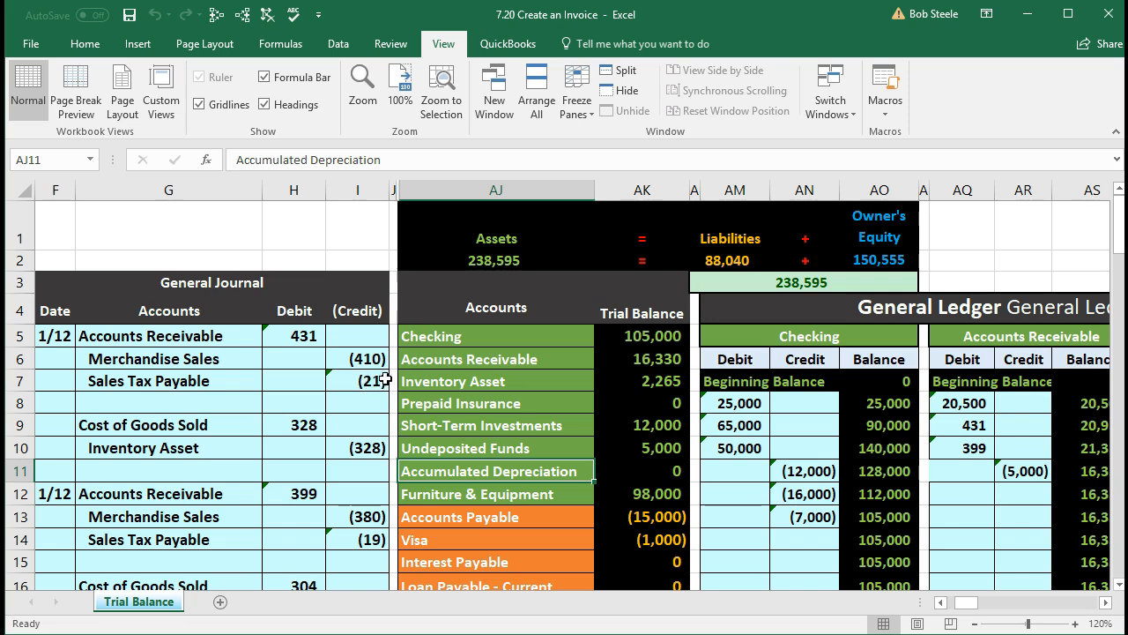
pyautogui.click(424, 338)
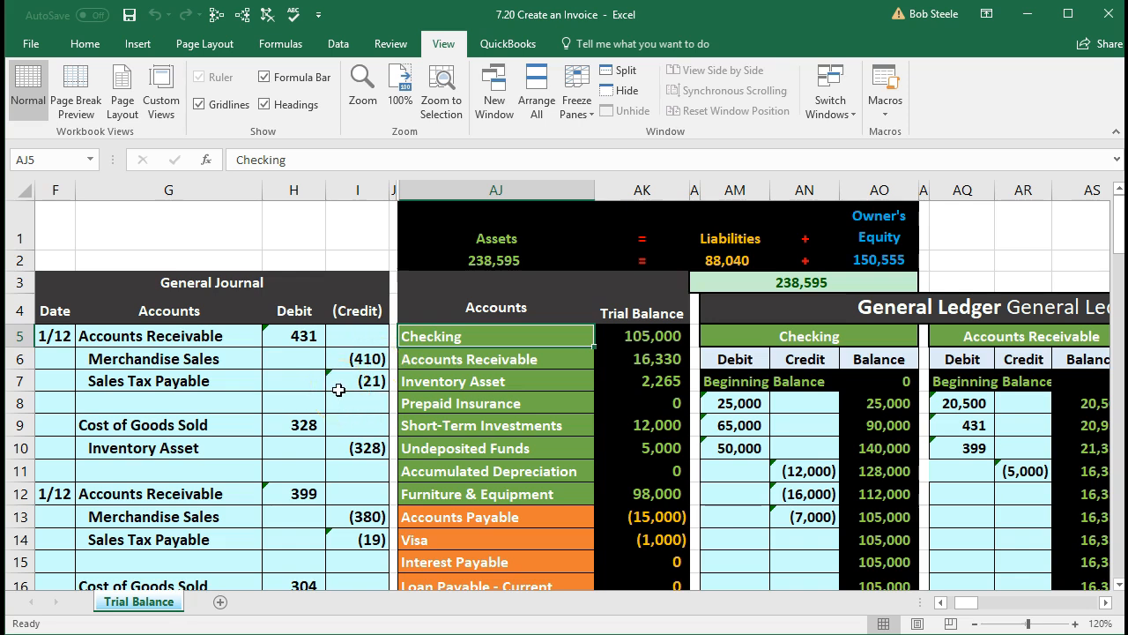
pyautogui.click(432, 454)
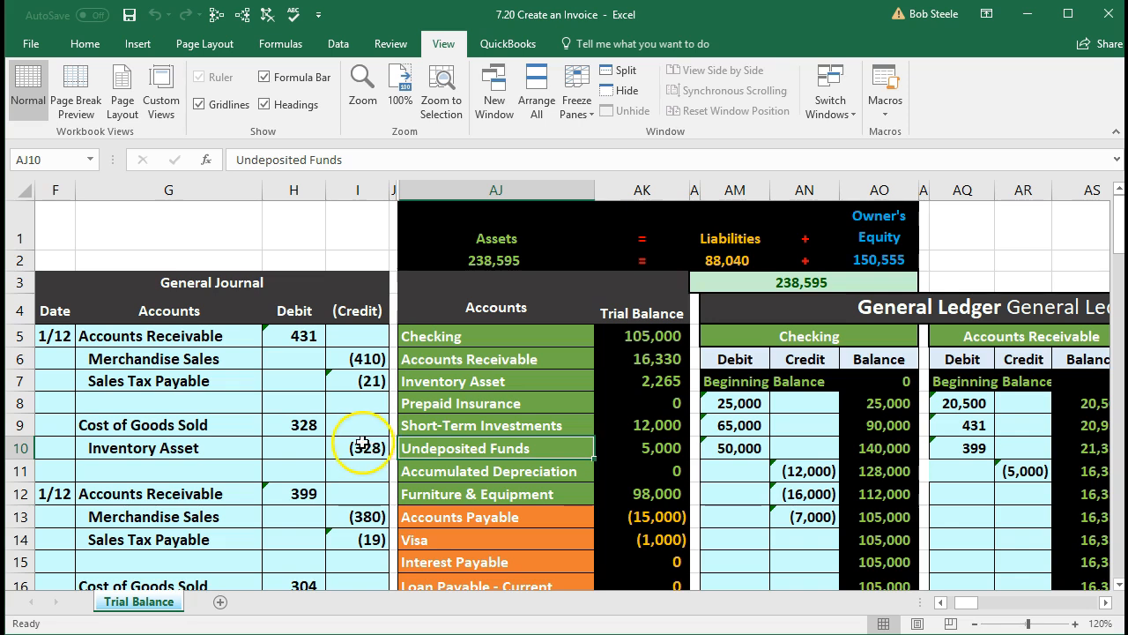
pyautogui.rightClick(556, 447)
pyautogui.click(571, 102)
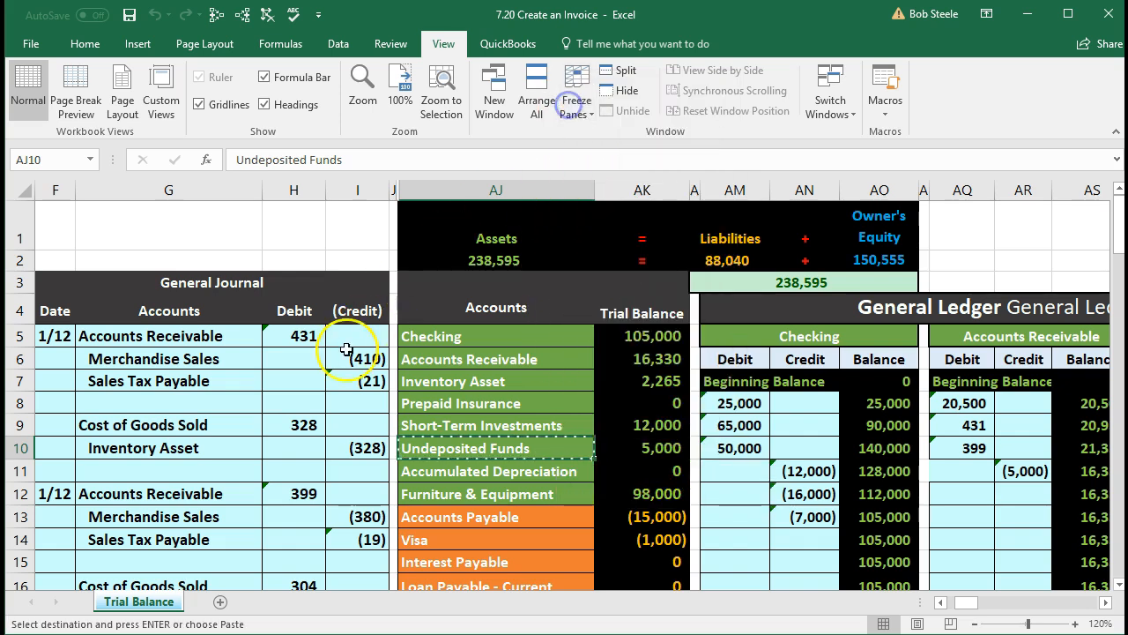
# Start a new general journal entry in row 22 with the date 1/12 and paste Undeposited Funds as values in G22
pyautogui.scroll(-3, 346, 350)
pyautogui.click(69, 485)
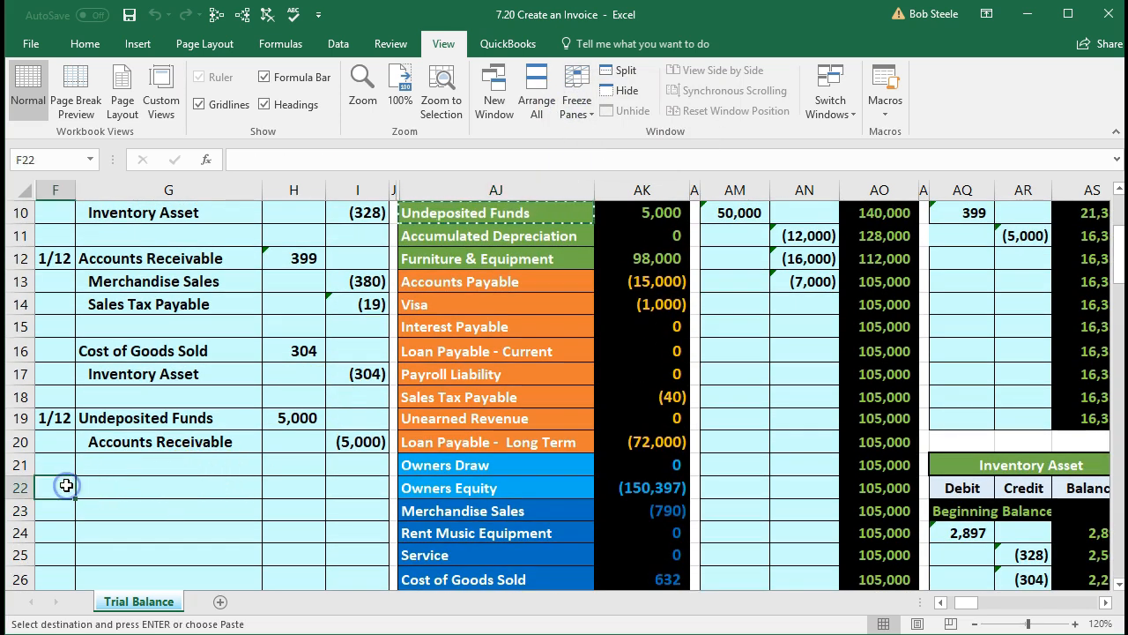
pyautogui.write('1/12')
pyautogui.press('Return')
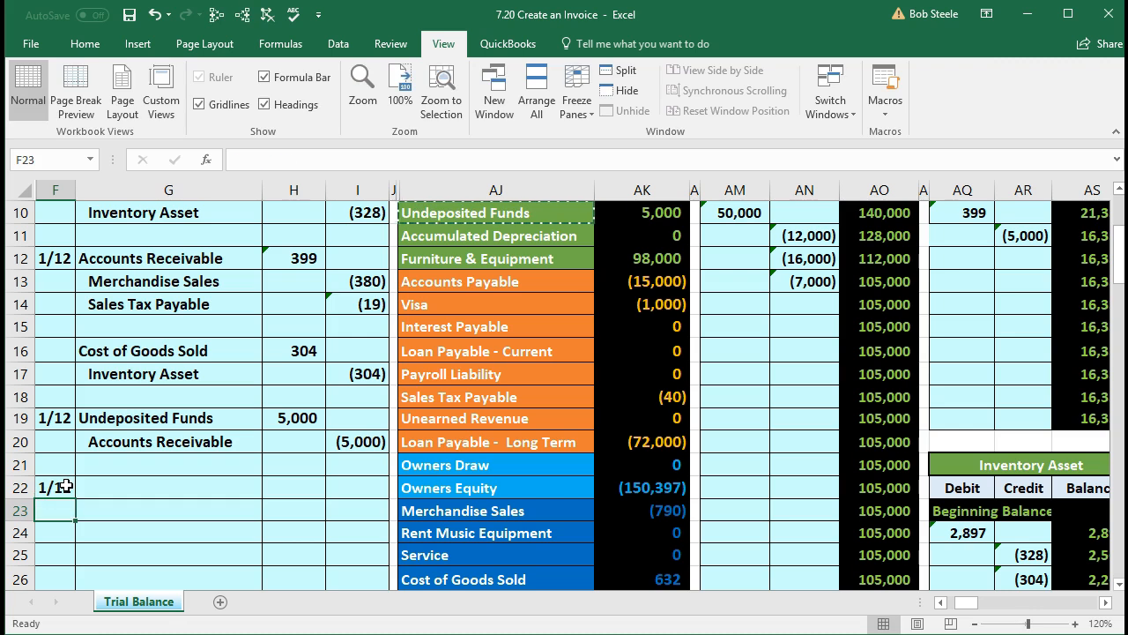
pyautogui.press('Up')
pyautogui.press('Right')
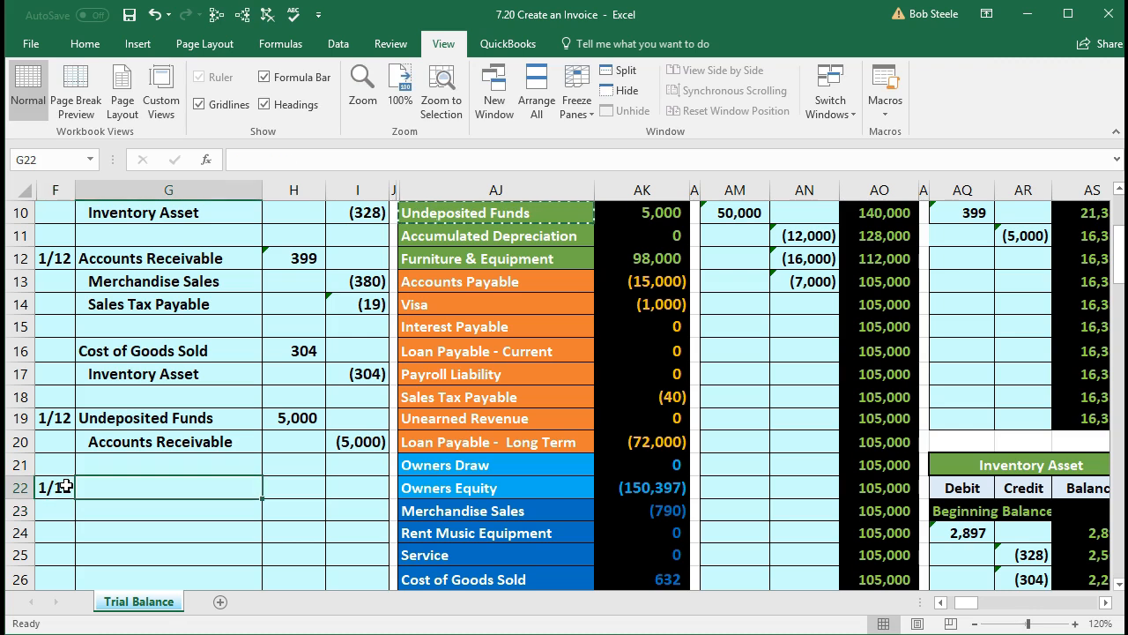
pyautogui.rightClick(133, 489)
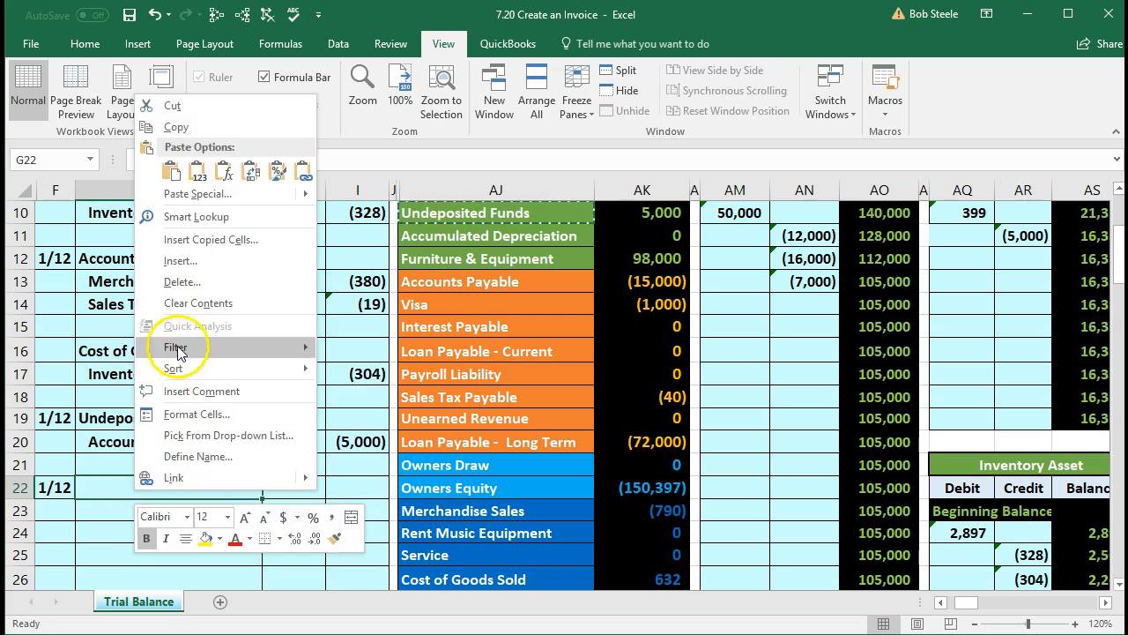
pyautogui.click(208, 167)
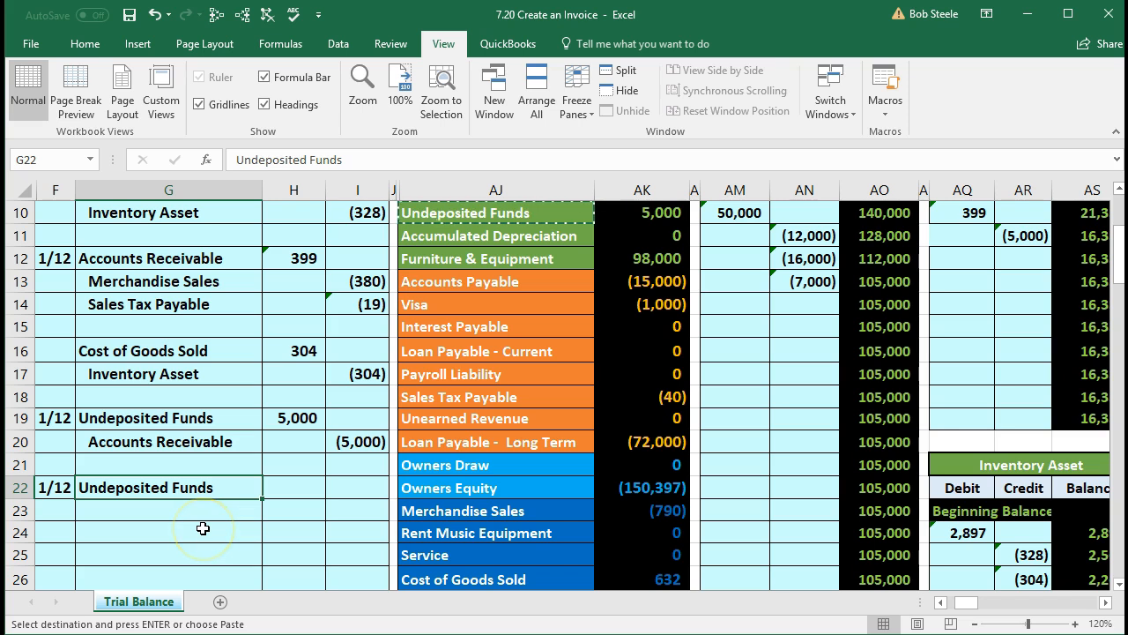
# Enter a debit of 7500 for Undeposited Funds in H22
pyautogui.press('Right')
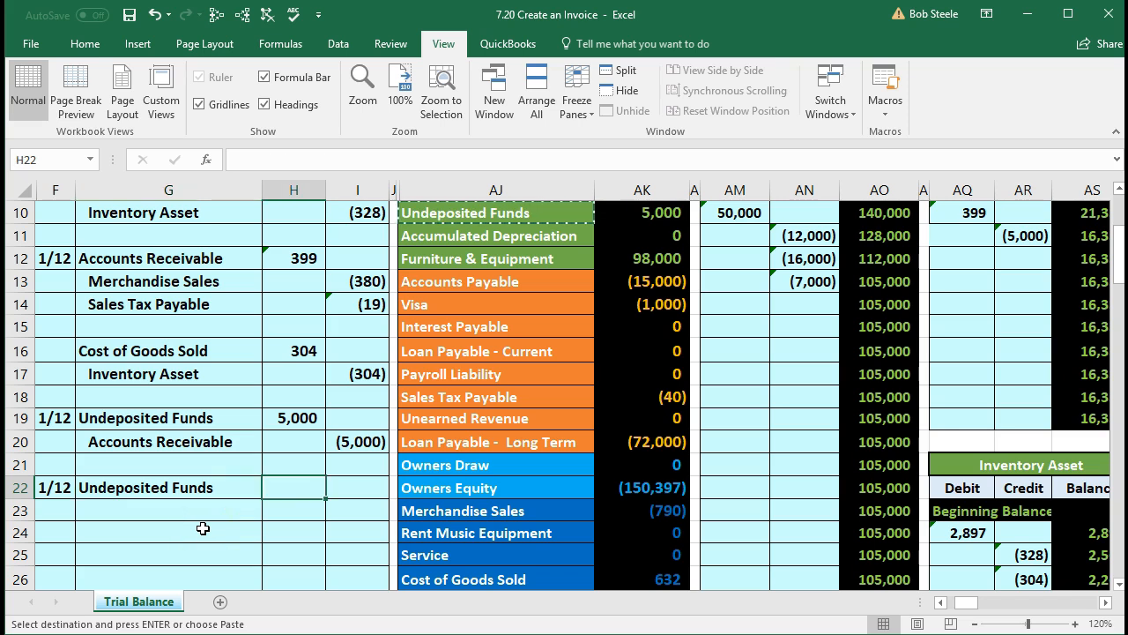
pyautogui.write('7500')
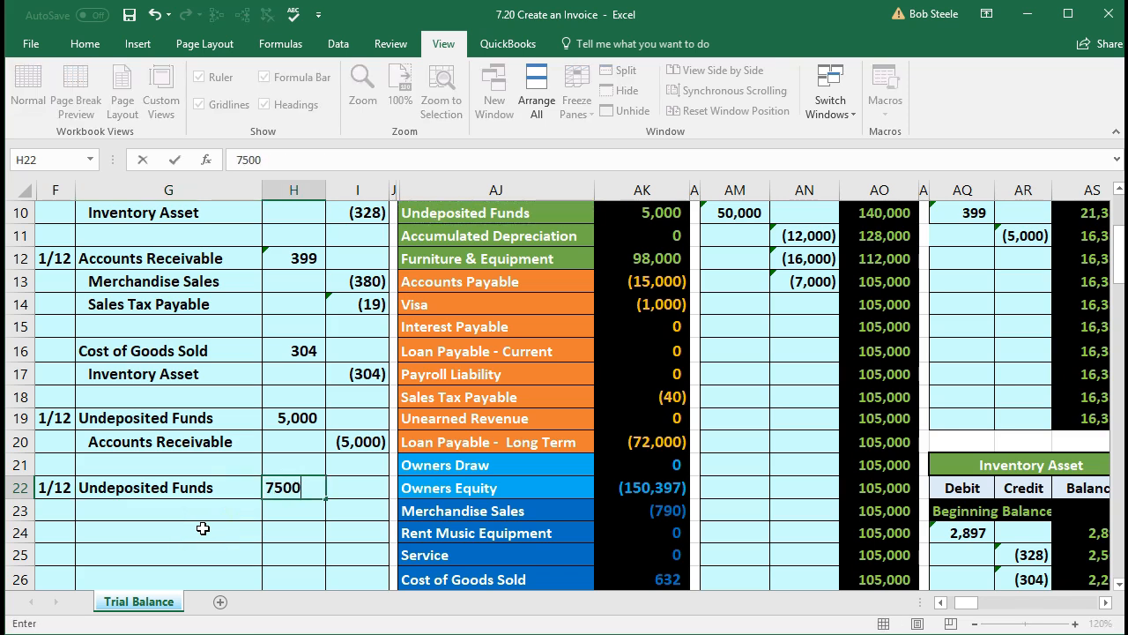
pyautogui.press('Return')
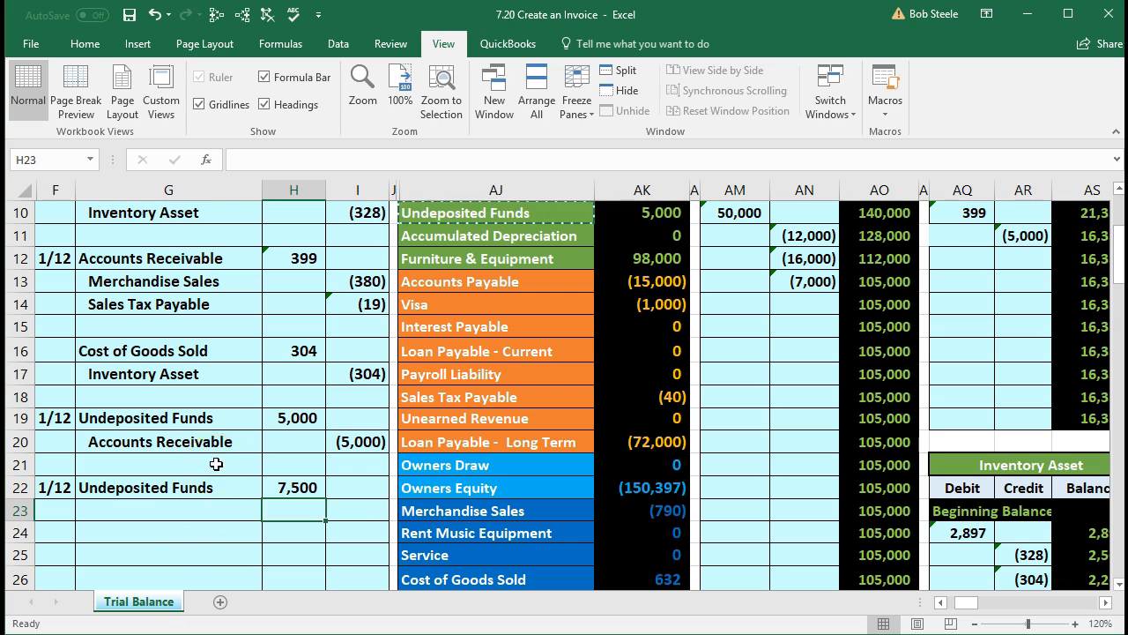
# Enter the matching credit in I23 with the formula -H22
pyautogui.click(283, 482)
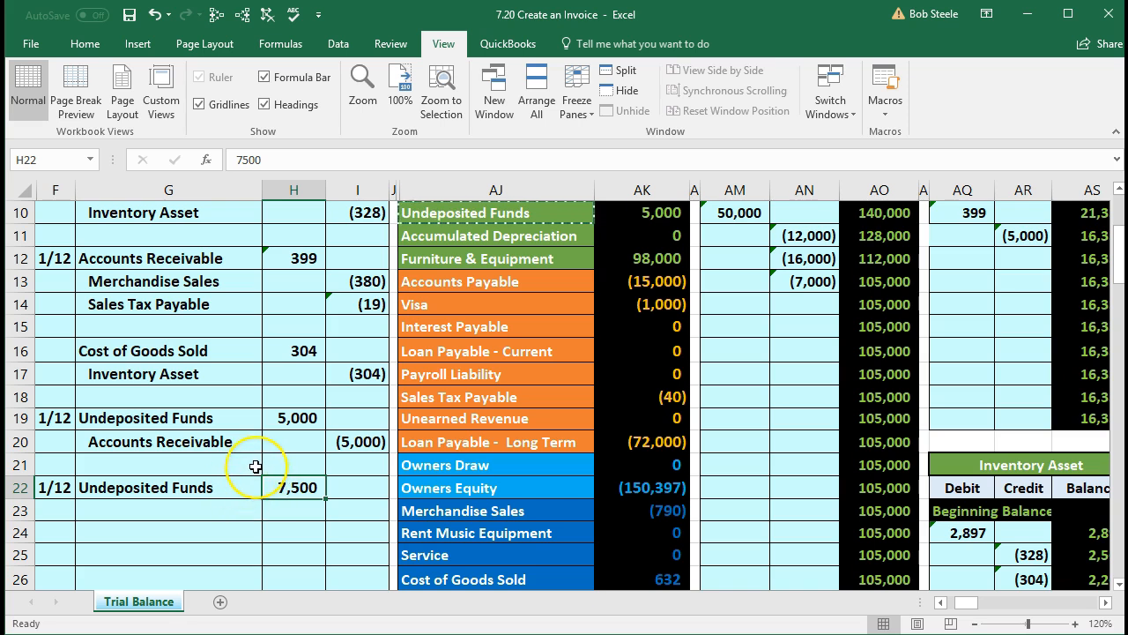
pyautogui.press('Return')
pyautogui.press('Right')
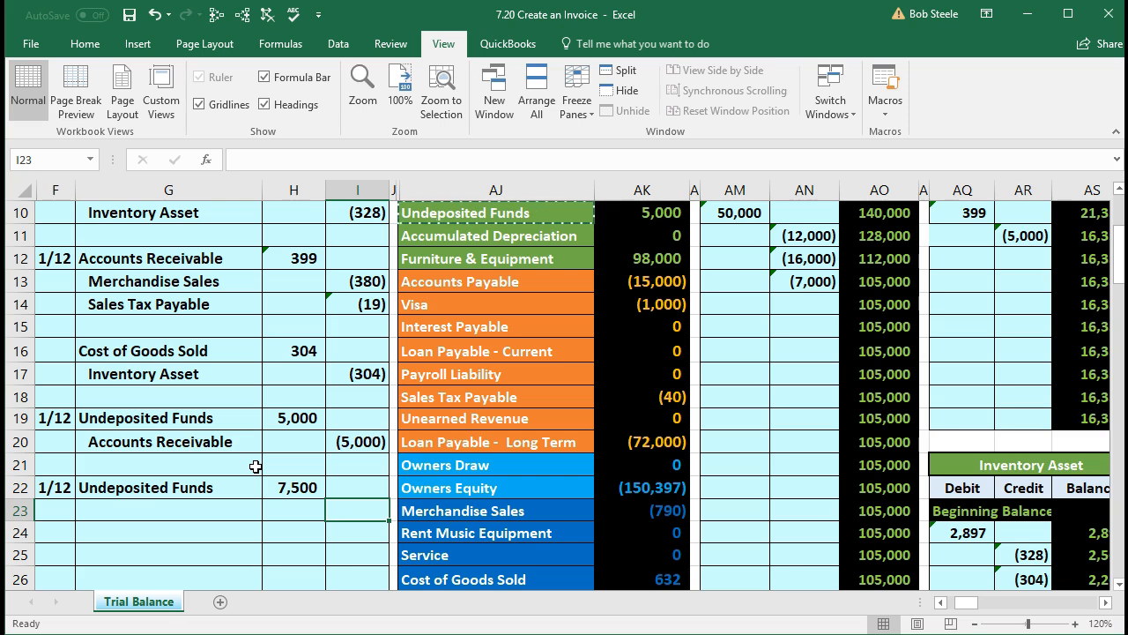
pyautogui.write('-')
pyautogui.press('Left')
pyautogui.press('Up')
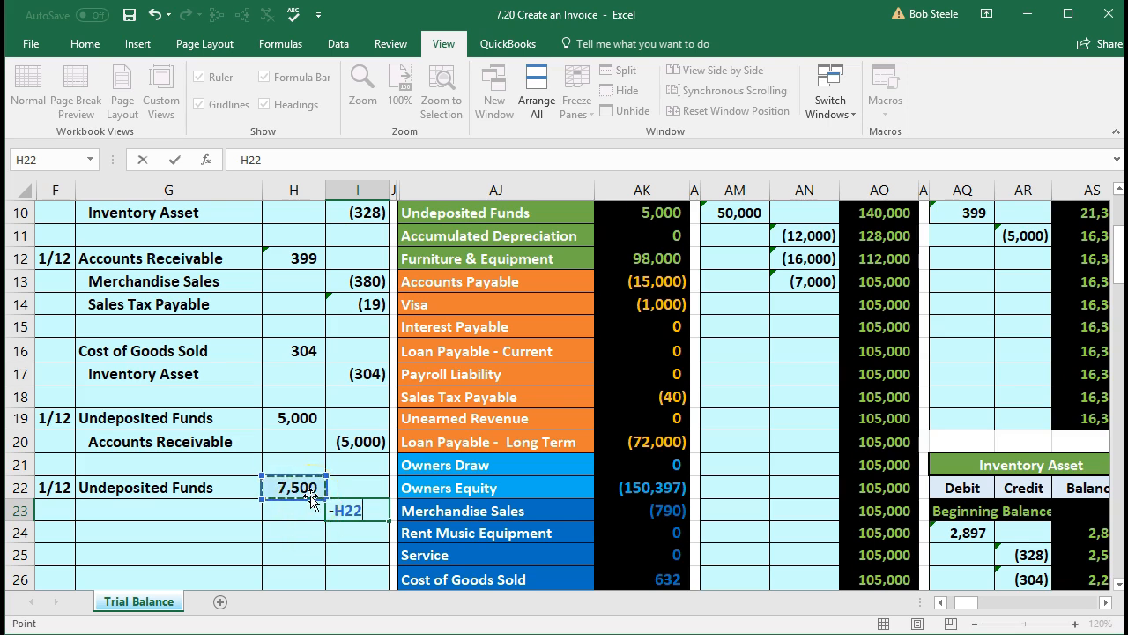
pyautogui.press('Return')
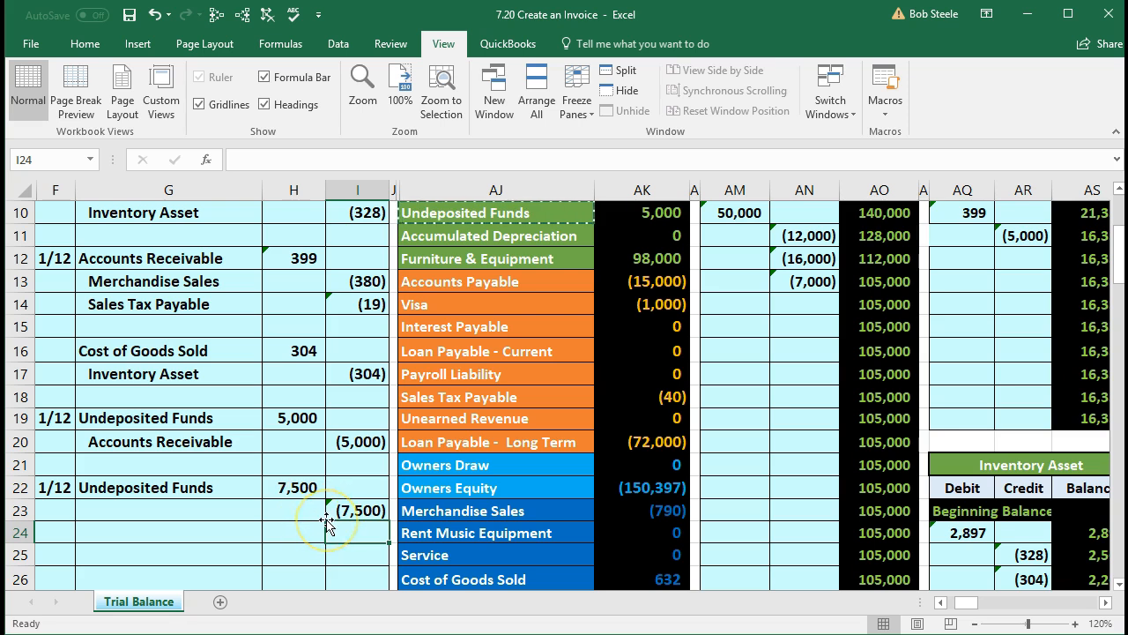
pyautogui.click(297, 486)
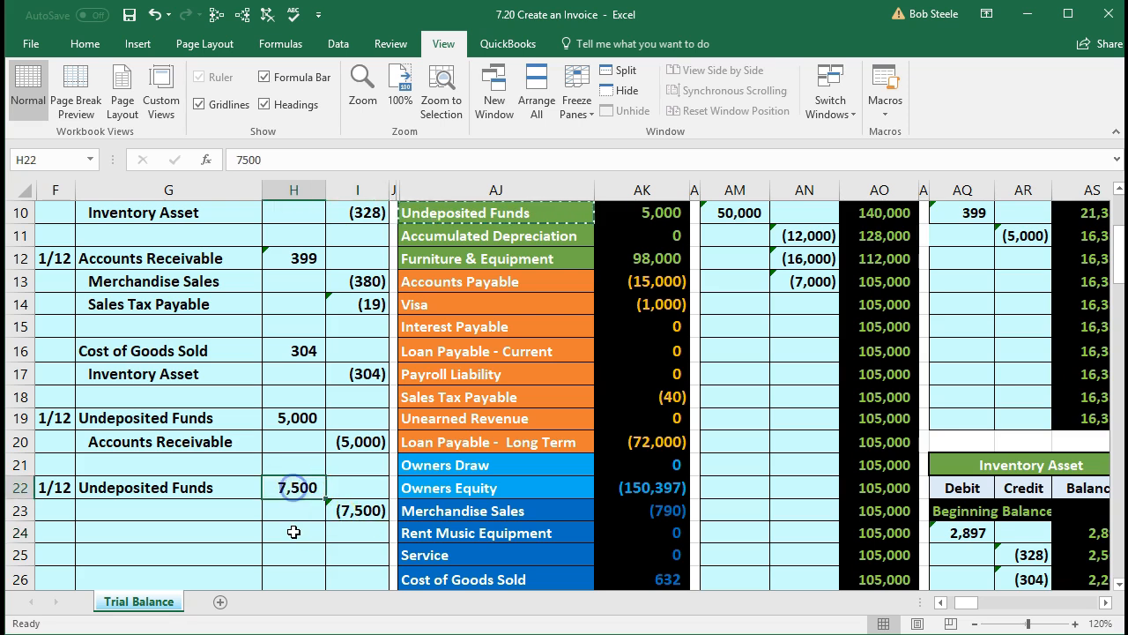
# Copy the Accounts Receivable account name from the trial balance for the credit line
pyautogui.click(231, 507)
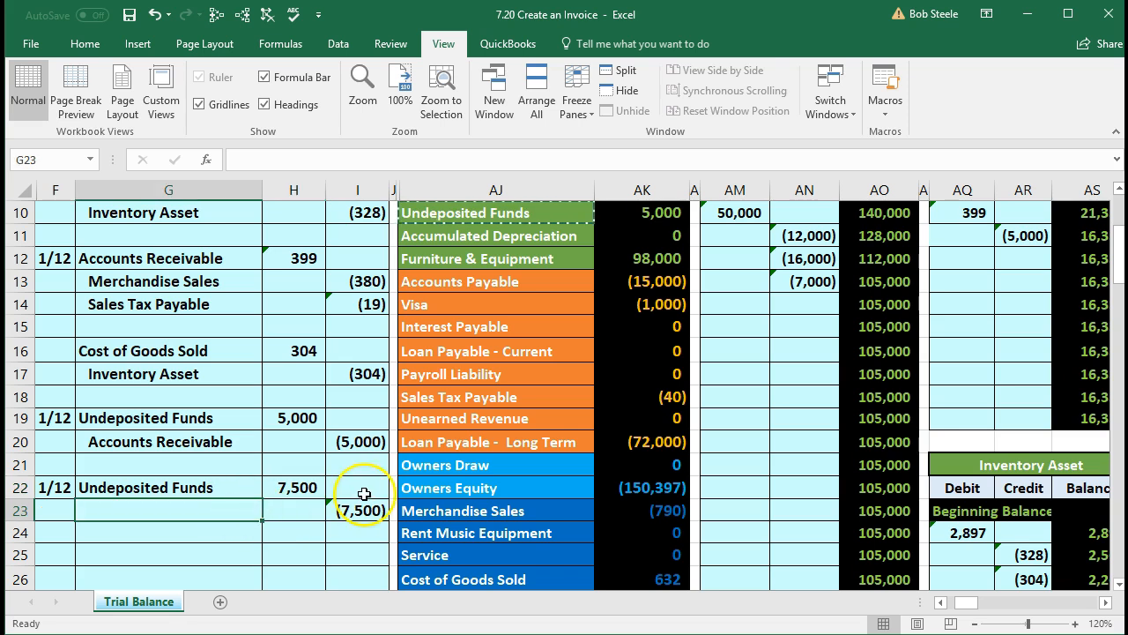
pyautogui.scroll(2, 368, 496)
pyautogui.scroll(2, 368, 497)
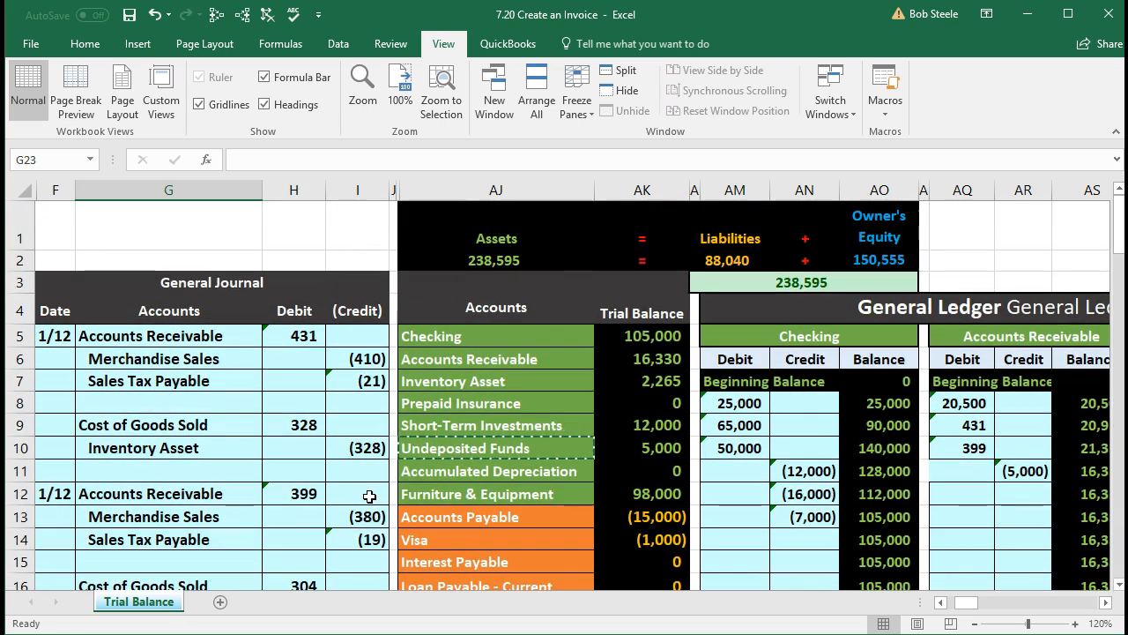
pyautogui.click(492, 365)
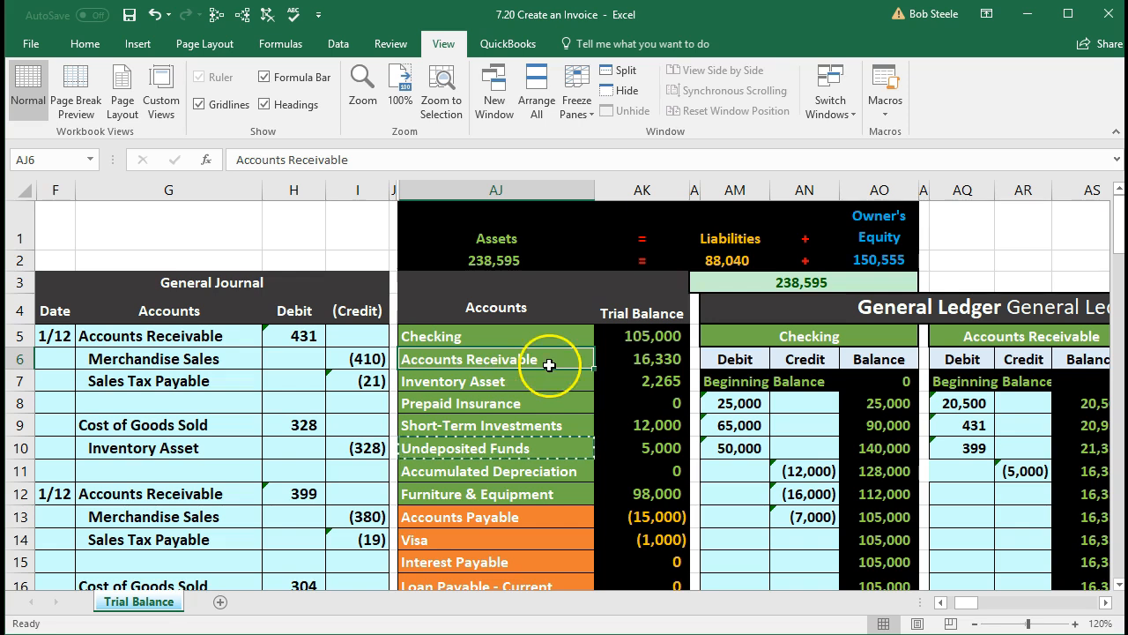
pyautogui.click(615, 359)
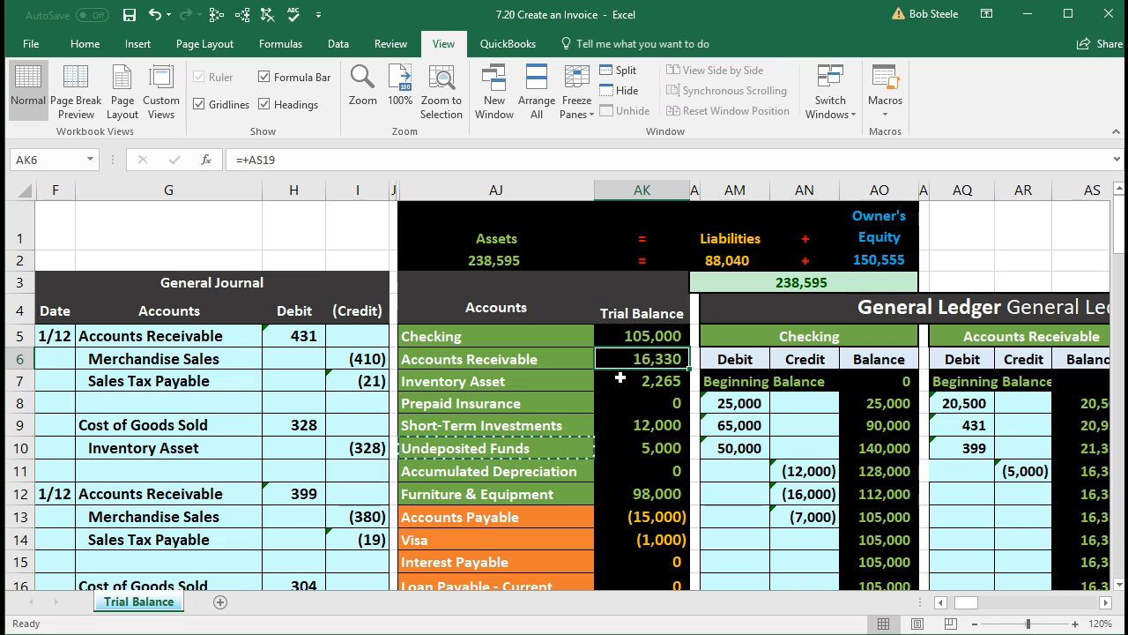
pyautogui.click(565, 359)
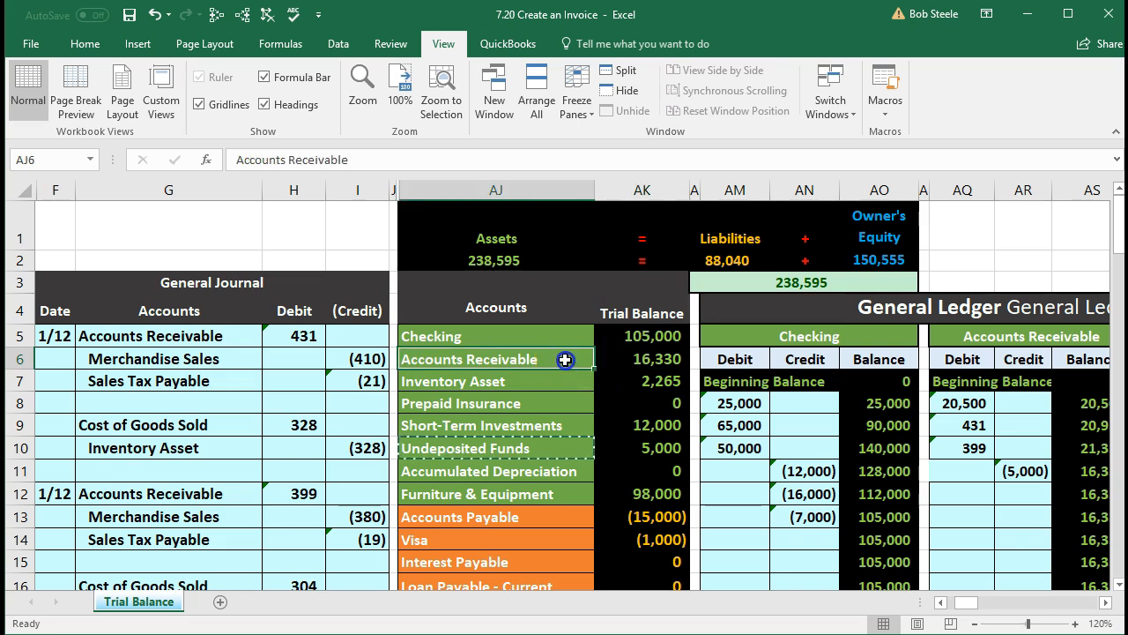
pyautogui.rightClick(565, 359)
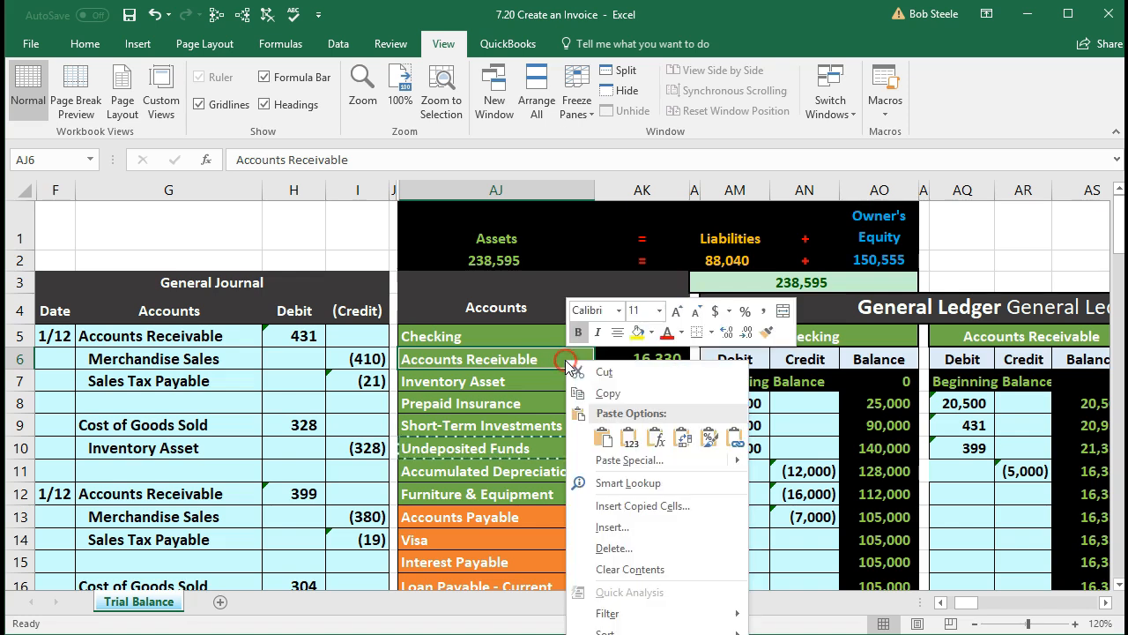
pyautogui.click(600, 393)
# Paste Accounts Receivable as values in G23 and indent it as the credit account
pyautogui.scroll(-3, 331, 450)
pyautogui.scroll(-1, 331, 450)
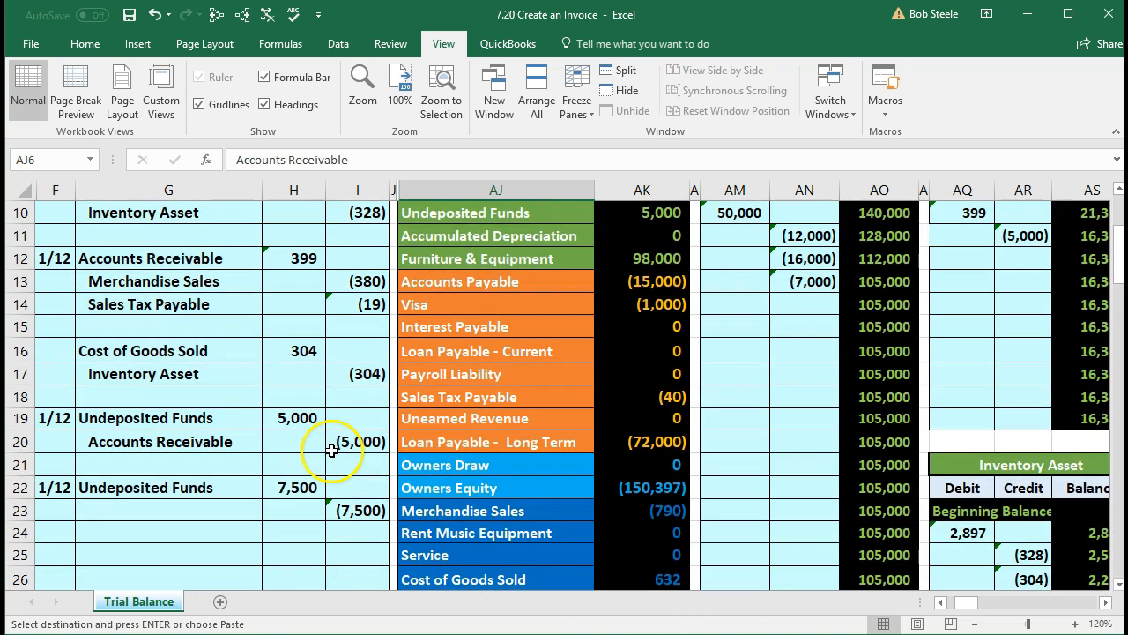
pyautogui.click(170, 504)
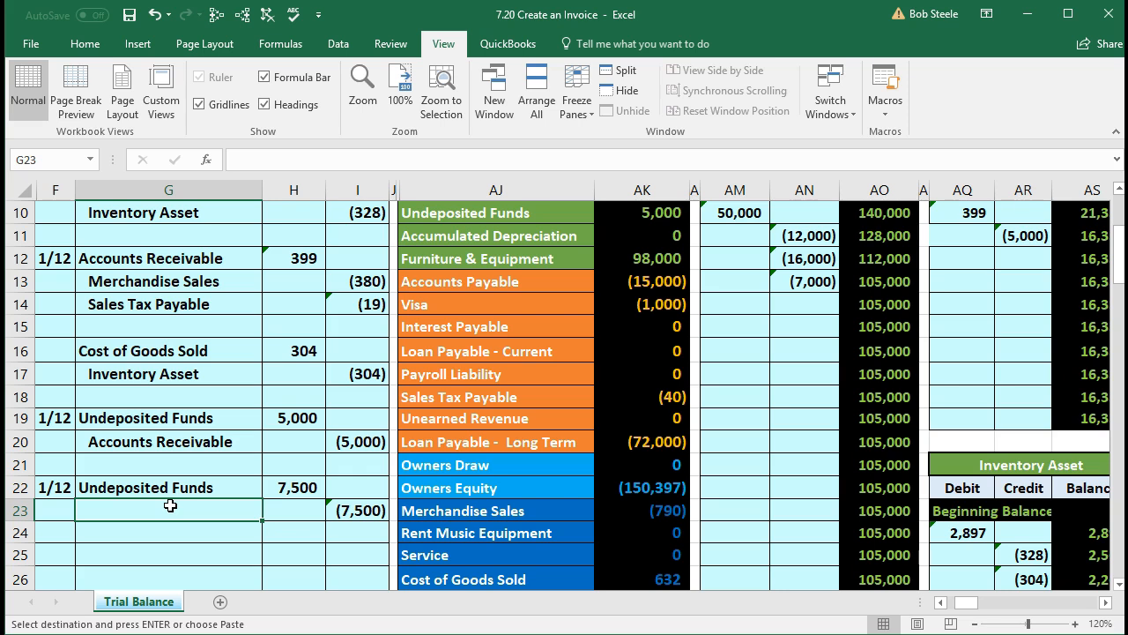
pyautogui.rightClick(170, 504)
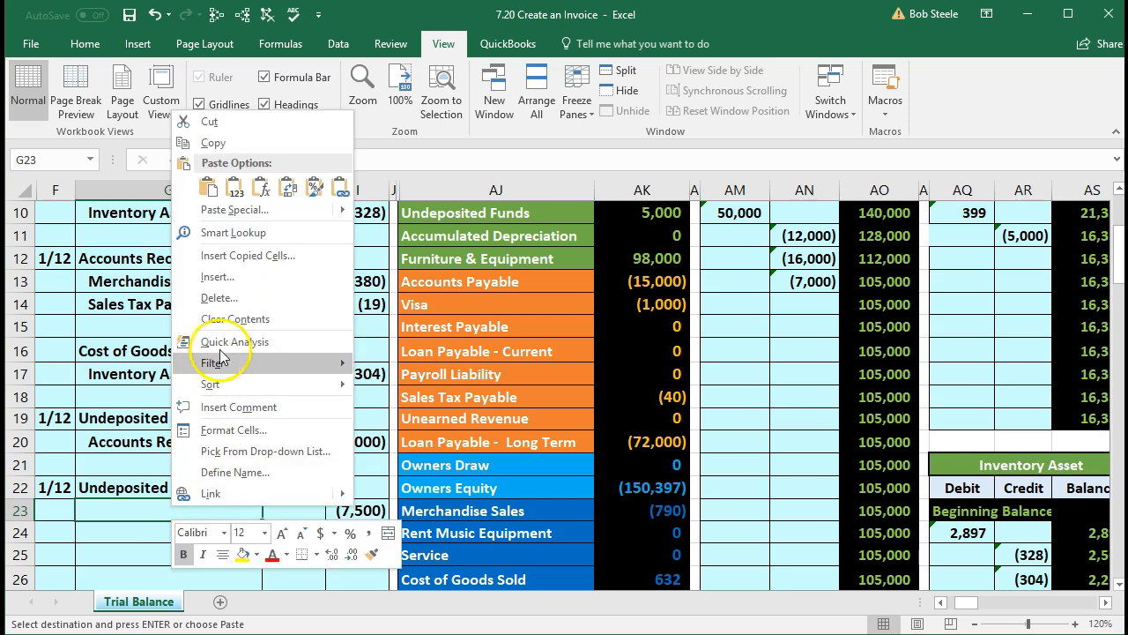
pyautogui.click(233, 196)
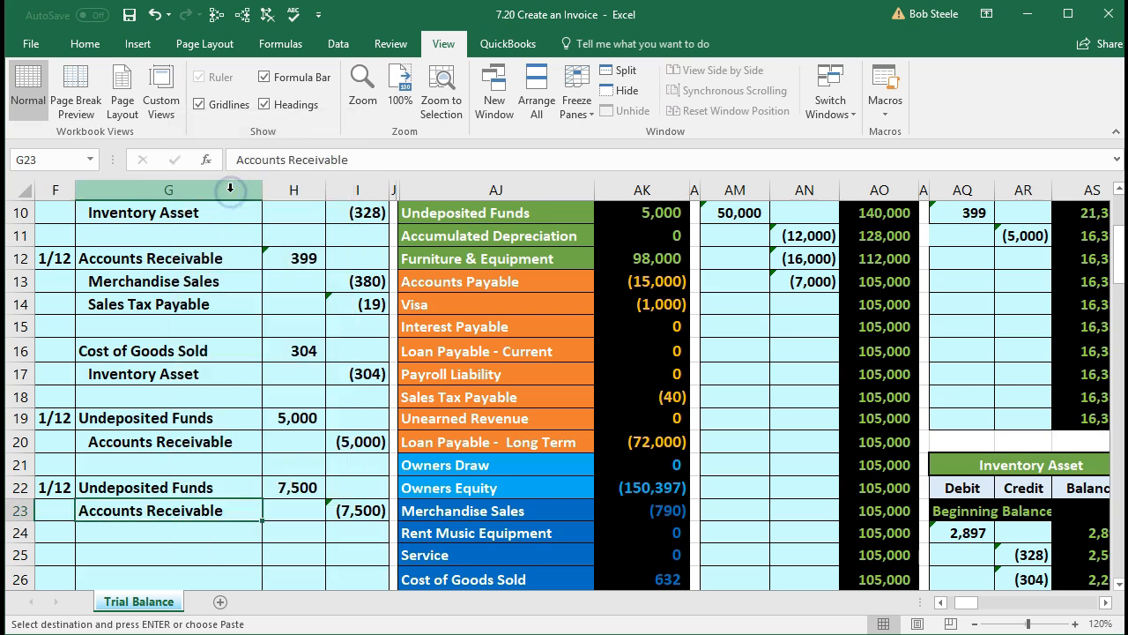
pyautogui.click(85, 44)
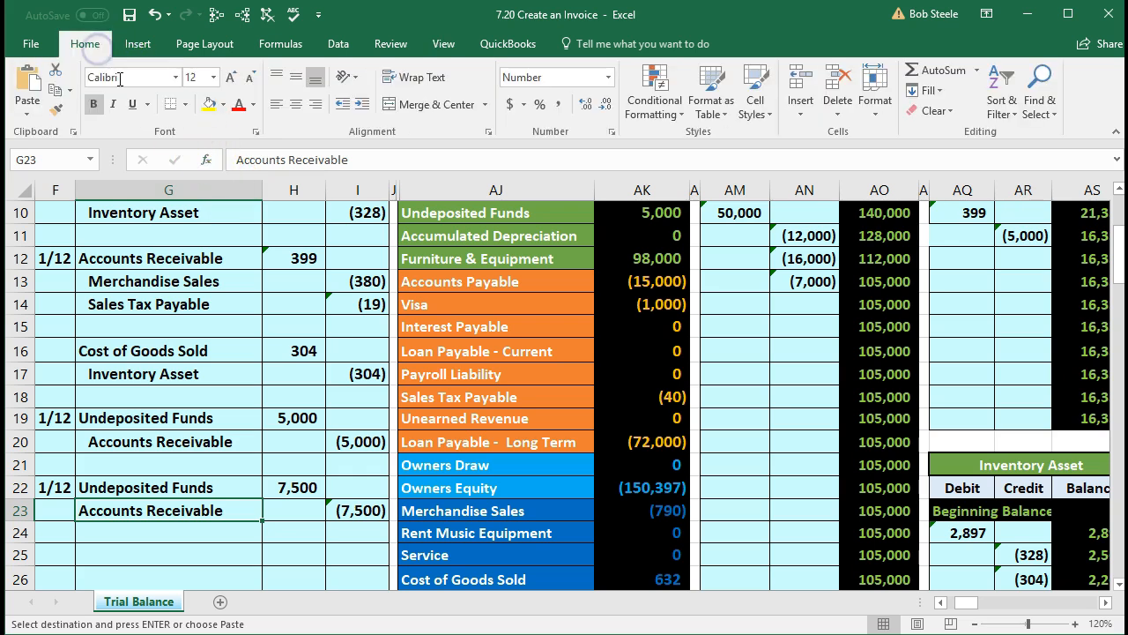
pyautogui.click(361, 105)
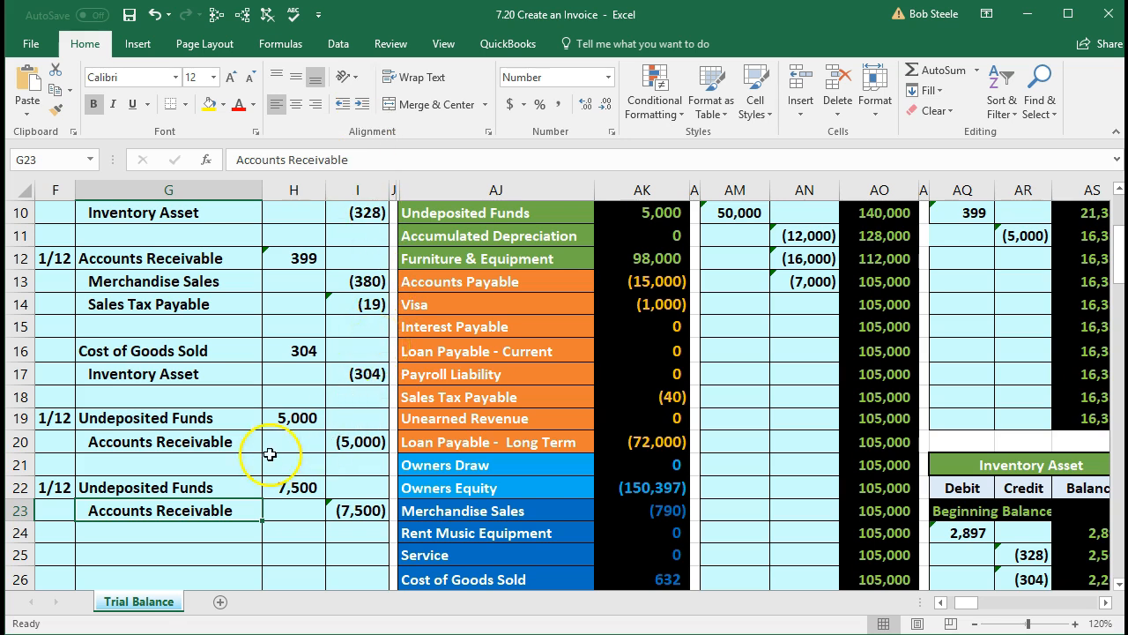
# Review the new journal entry in rows 22 and 23 against the Undeposited Funds line of the trial balance
pyautogui.moveTo(190, 483); pyautogui.dragTo(330, 507)
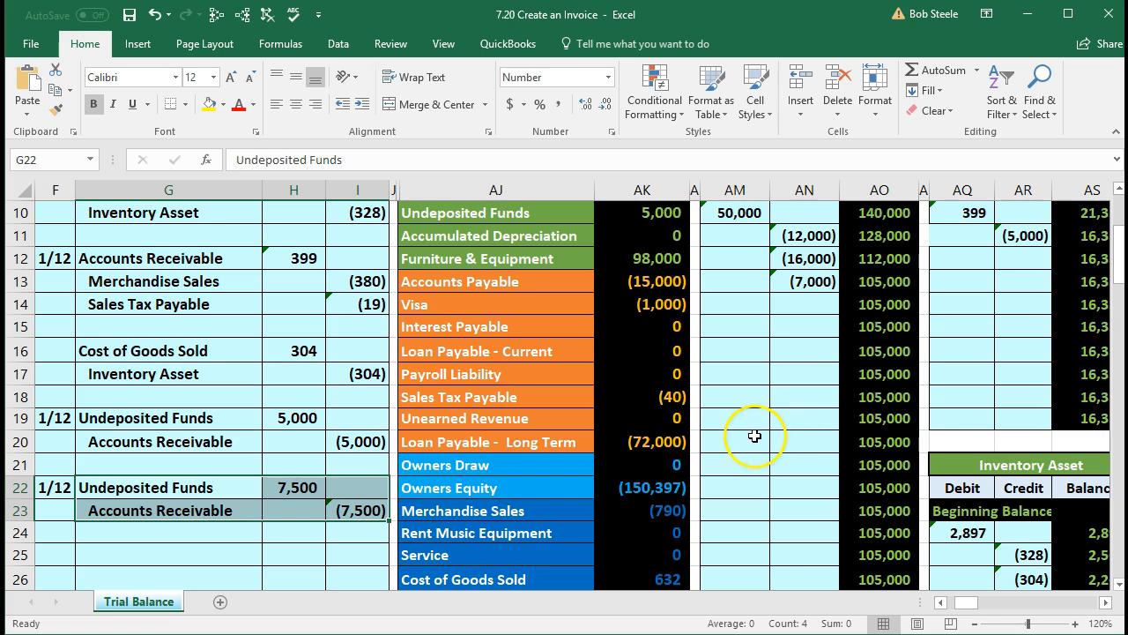
pyautogui.click(264, 487)
pyautogui.scroll(1, 267, 487)
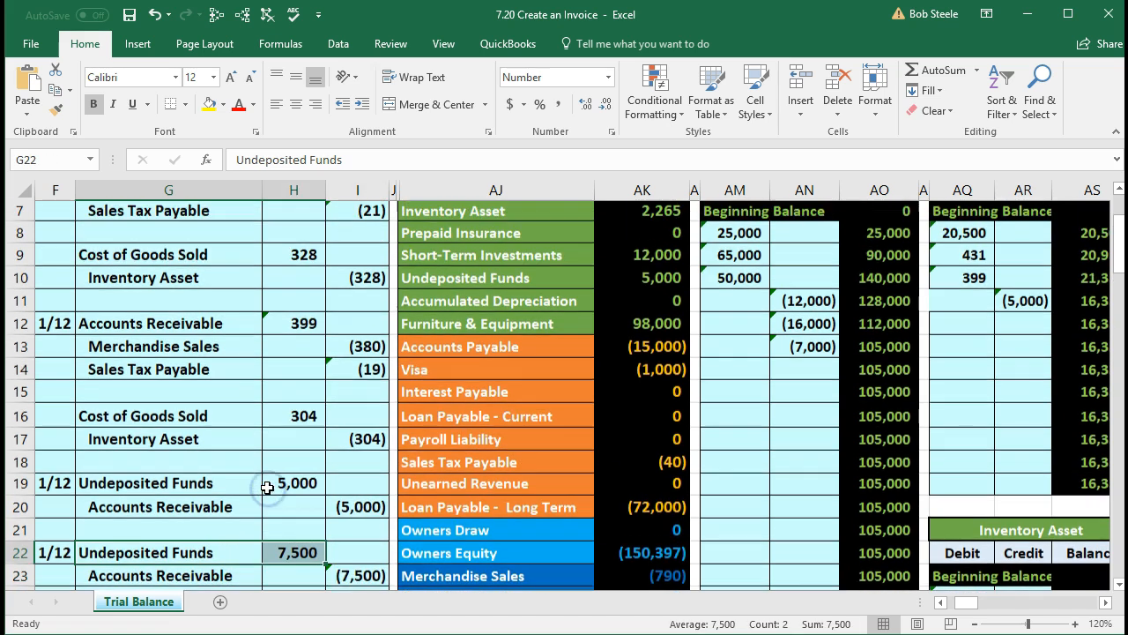
pyautogui.moveTo(438, 278); pyautogui.dragTo(597, 279)
pyautogui.click(623, 256)
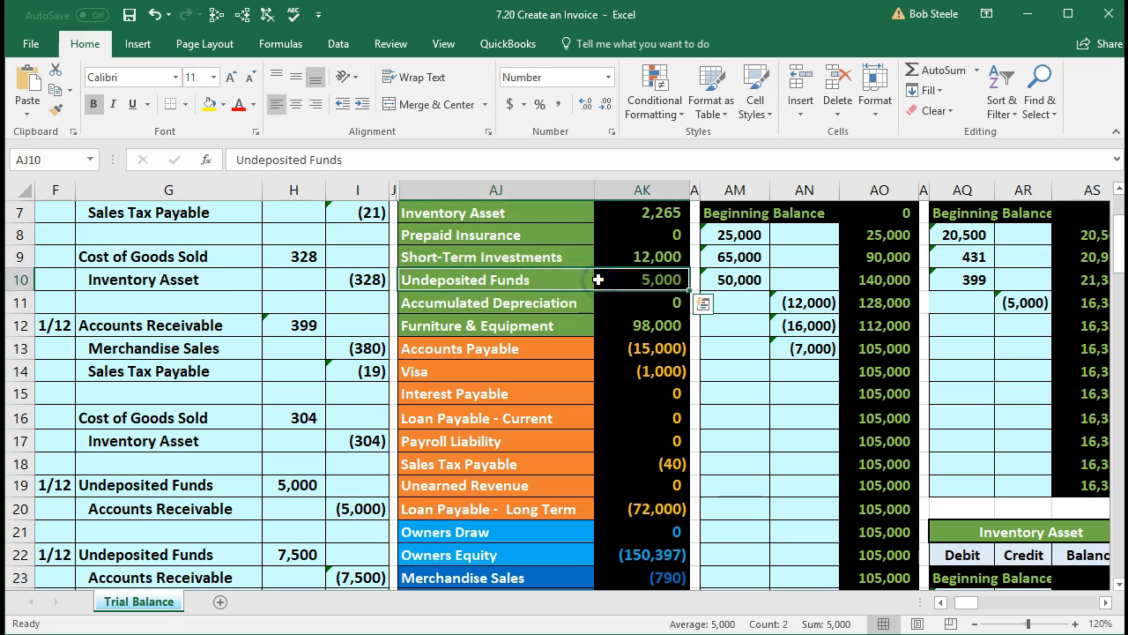
pyautogui.press('Up')
pyautogui.press('Up')
pyautogui.press('Up')
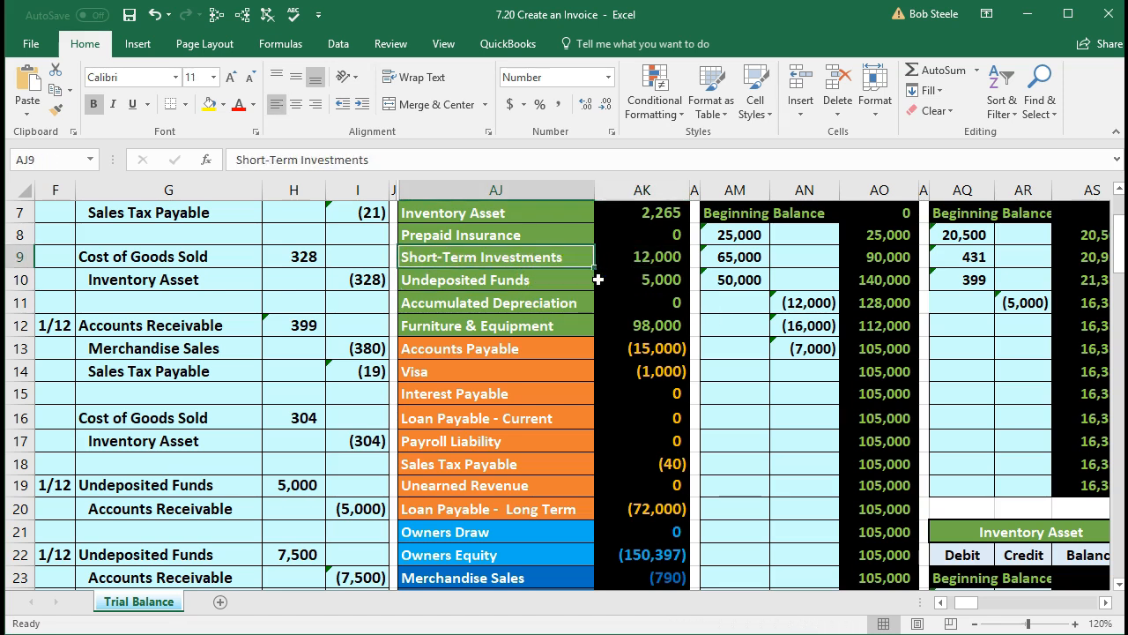
pyautogui.press('Right')
pyautogui.press('Right')
pyautogui.press('Right')
pyautogui.press('Right')
pyautogui.press('Right')
pyautogui.press('Left')
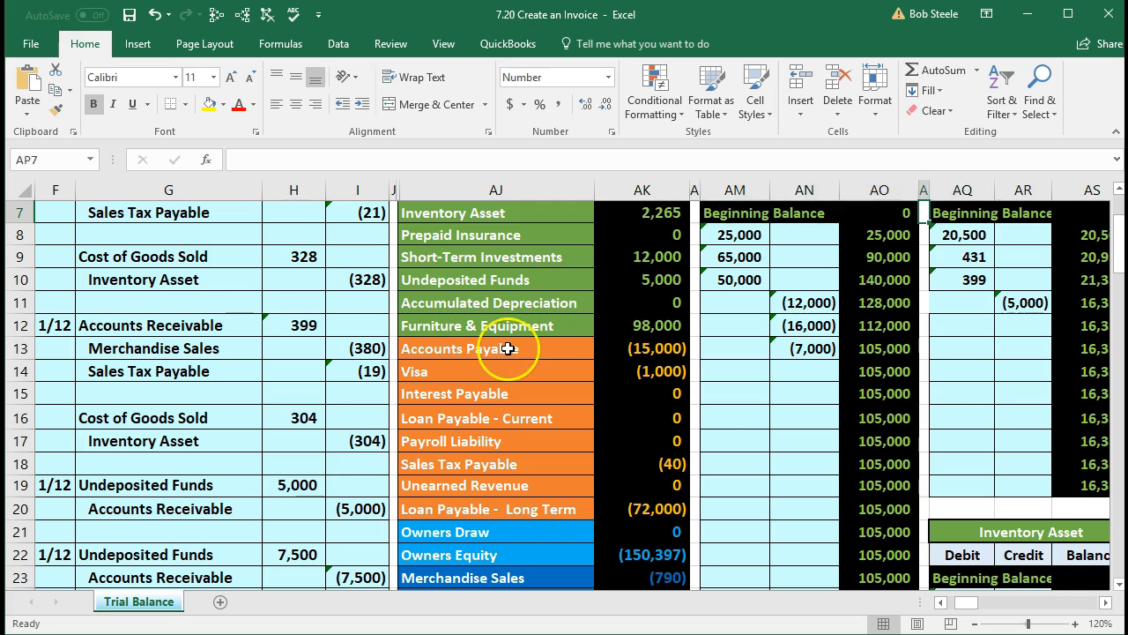
# Freeze the panes at cell AJ1 so the general journal columns stay visible while scrolling sideways
pyautogui.scroll(2, 503, 353)
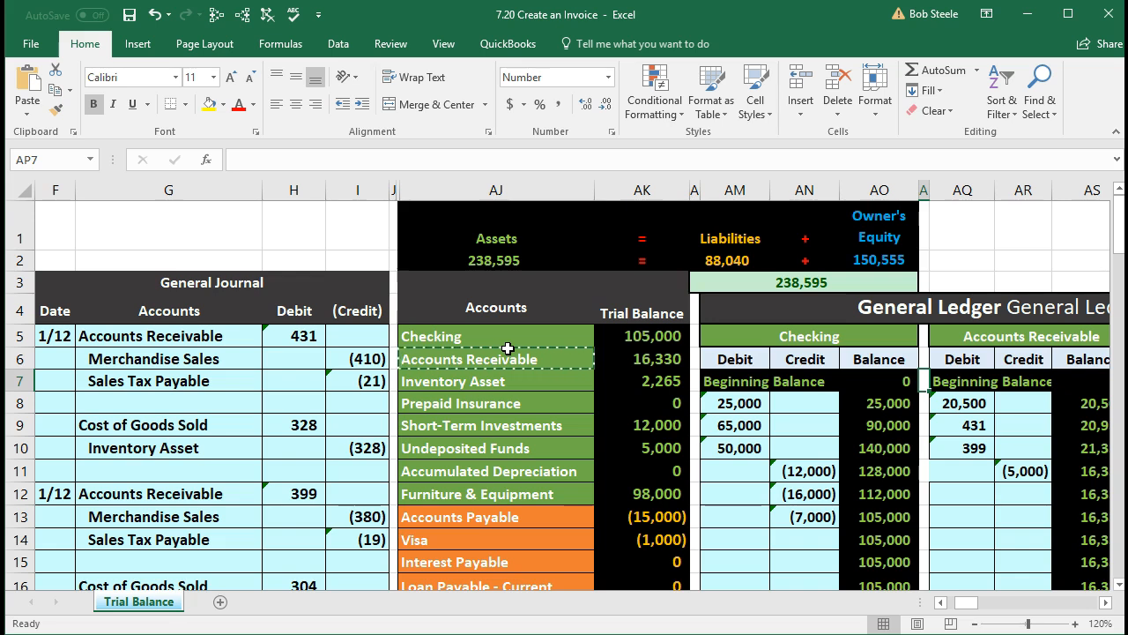
pyautogui.click(432, 227)
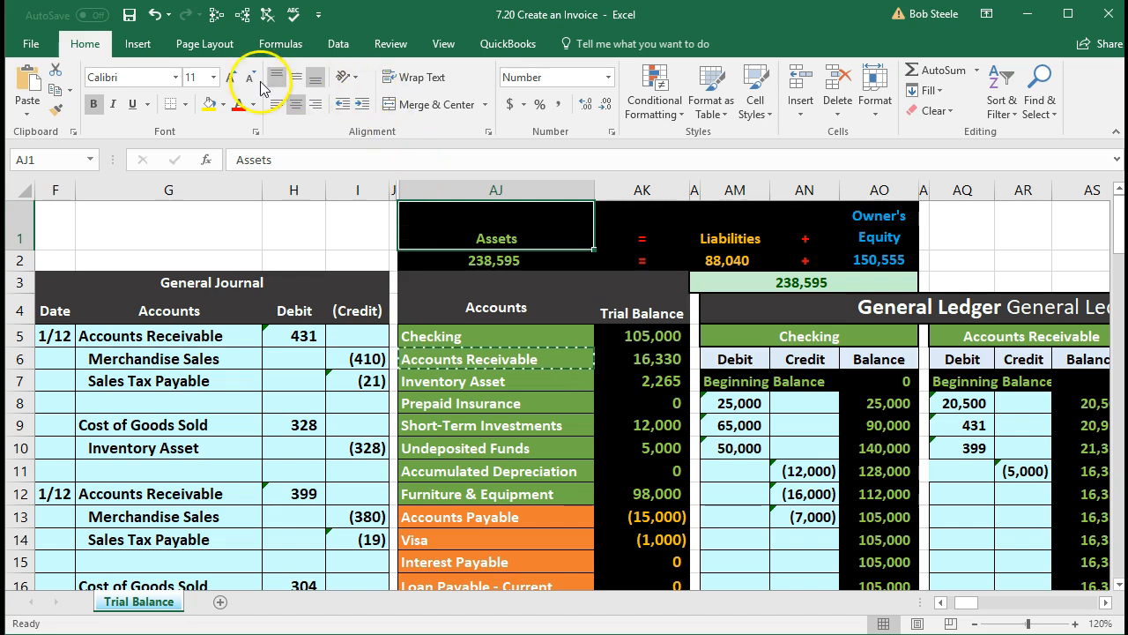
pyautogui.click(443, 47)
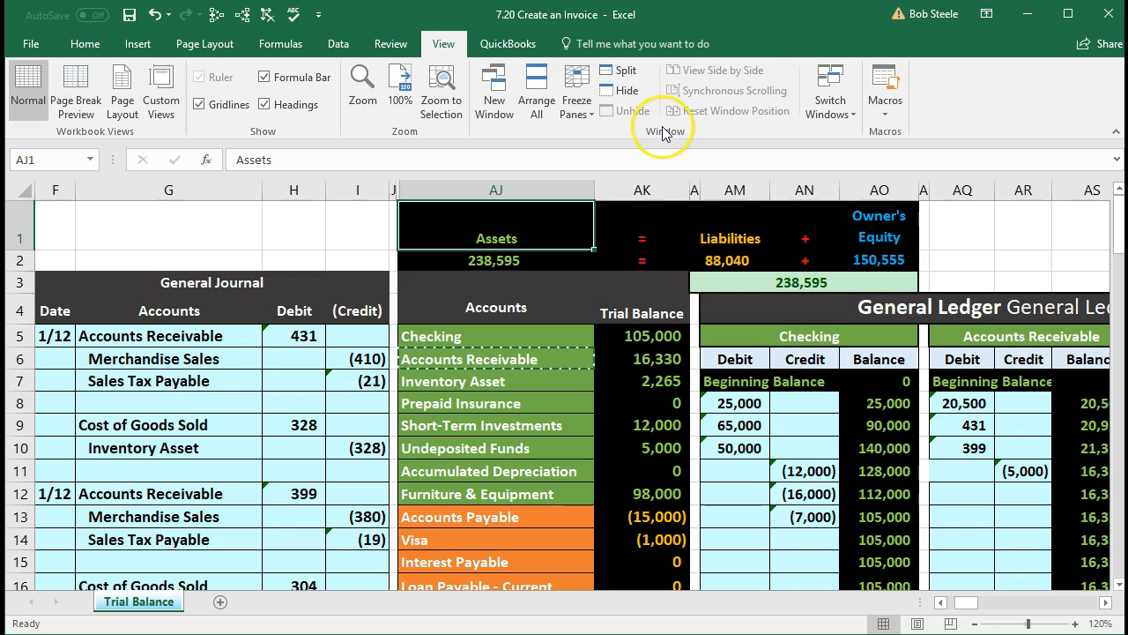
pyautogui.click(576, 103)
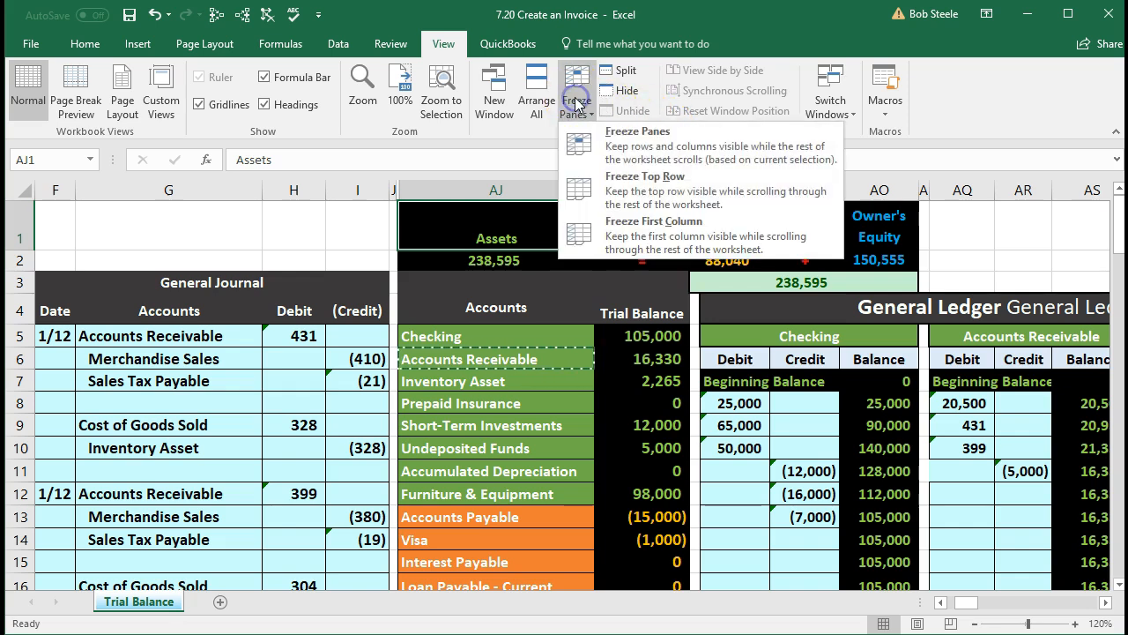
pyautogui.click(615, 150)
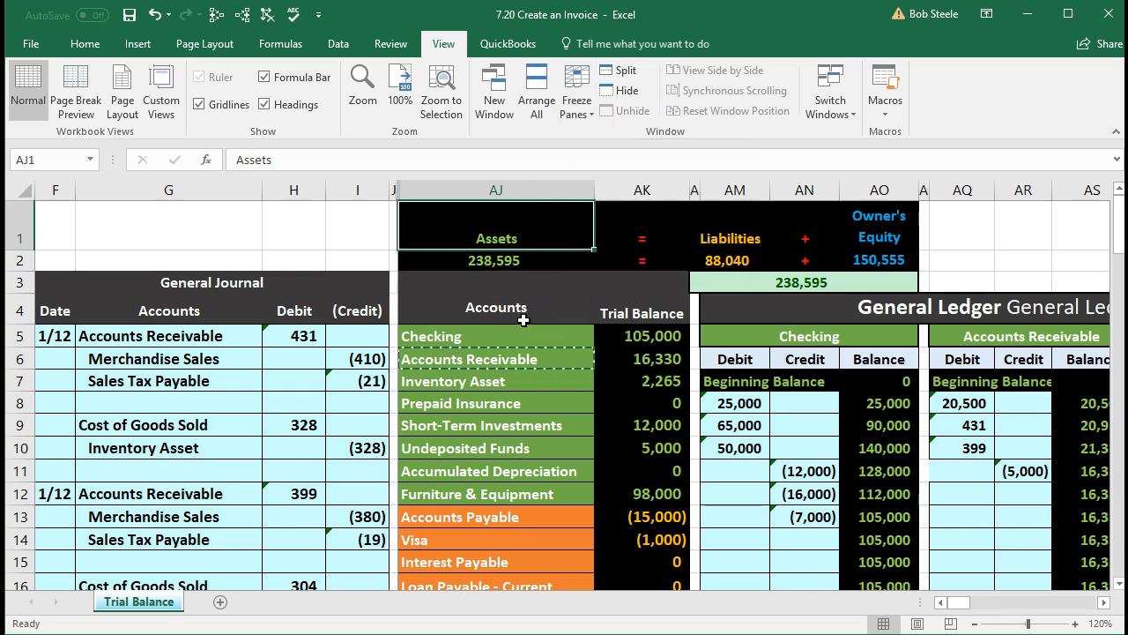
# Post the journal debit to the Undeposited Funds ledger by entering the formula =H22 in AU23
pyautogui.press('Right')
pyautogui.press('Right')
pyautogui.press('Right')
pyautogui.press('Right')
pyautogui.press('Right')
pyautogui.press('Right')
pyautogui.press('Right')
pyautogui.press('Right')
pyautogui.press('Right')
pyautogui.press('Right')
pyautogui.press('Right')
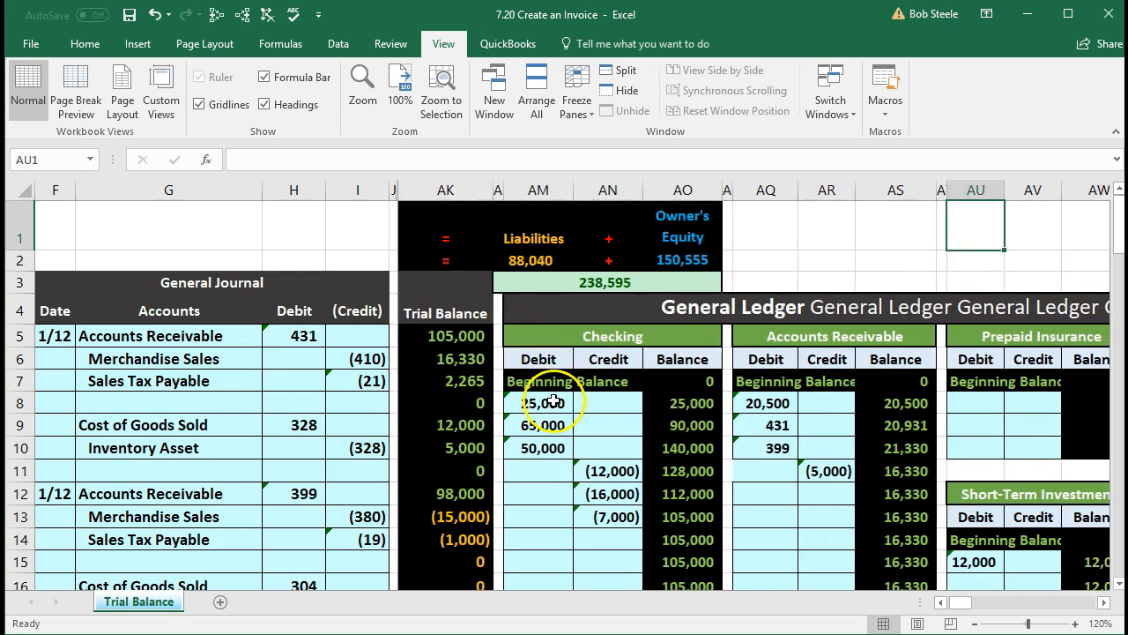
pyautogui.scroll(-3, 555, 421)
pyautogui.scroll(-1, 563, 421)
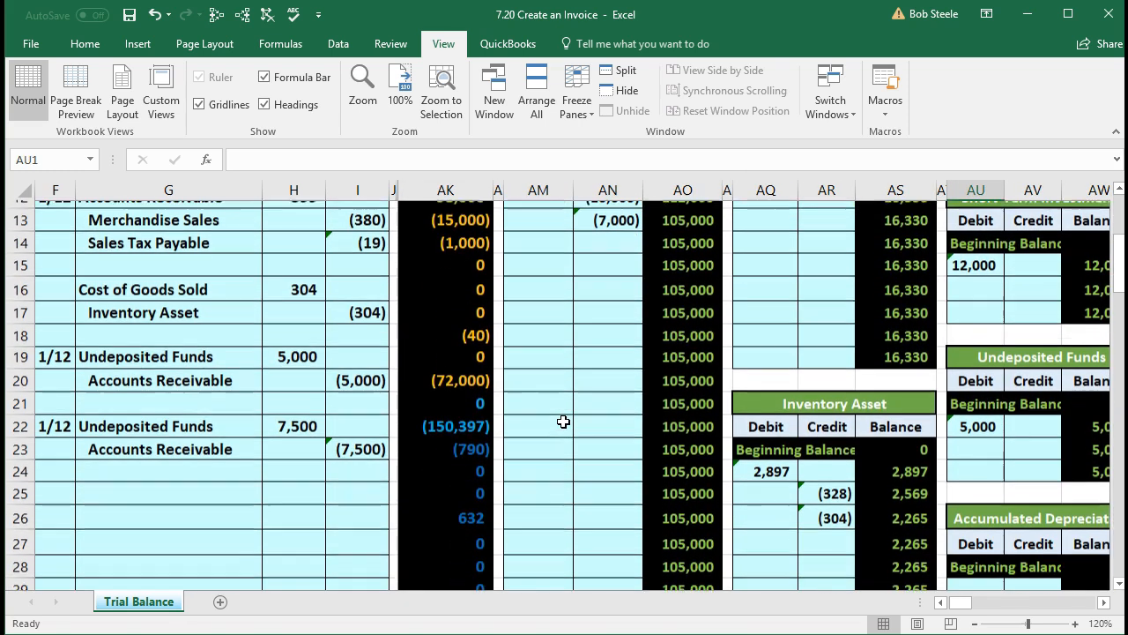
pyautogui.click(963, 441)
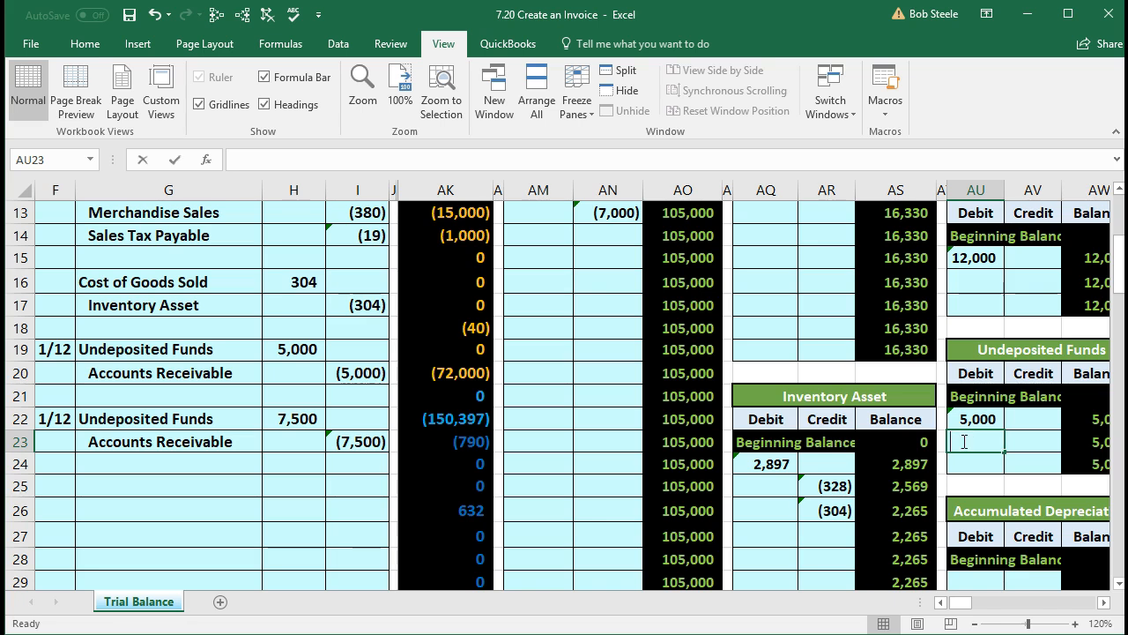
pyautogui.write('=')
pyautogui.click(295, 425)
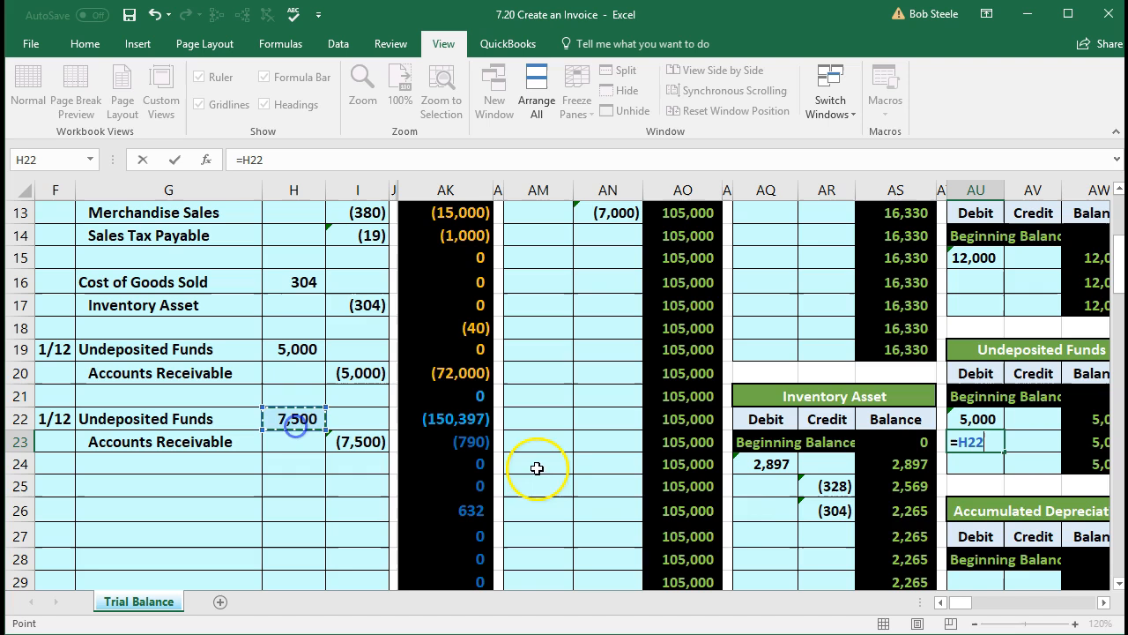
pyautogui.press('Return')
# Check the Undeposited Funds balance in the ledger and trial balance, and the Total Debits - Total (credits) line
pyautogui.click(1069, 450)
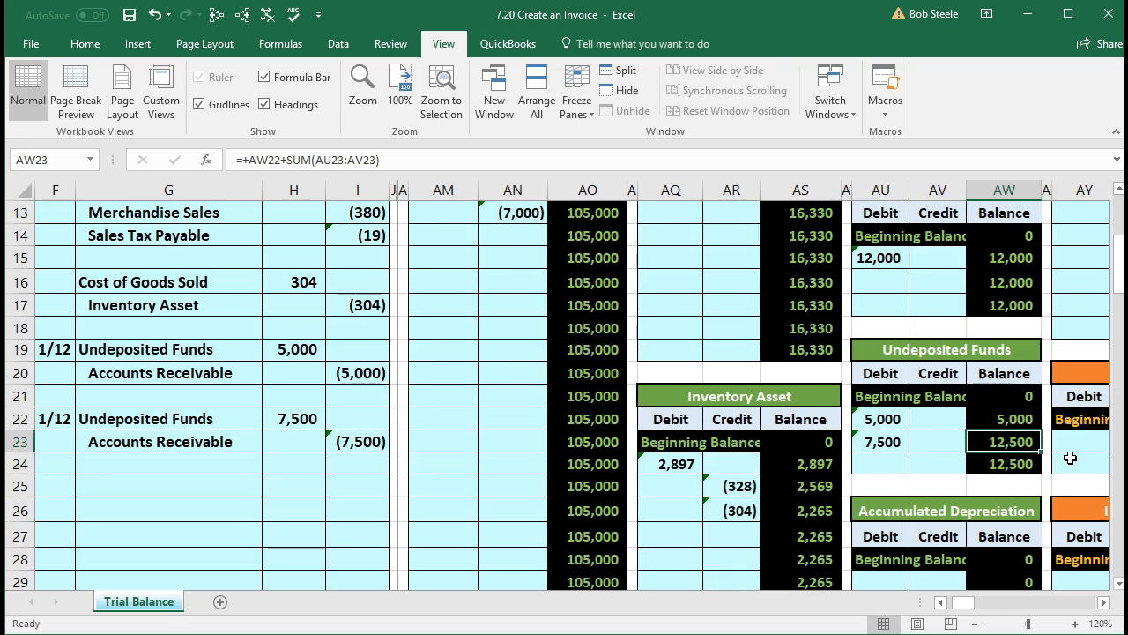
pyautogui.press('Left')
pyautogui.press('Left')
pyautogui.press('Left')
pyautogui.press('Left')
pyautogui.press('Left')
pyautogui.press('Left')
pyautogui.press('Left')
pyautogui.press('Left')
pyautogui.press('Left')
pyautogui.press('Left')
pyautogui.press('Left')
pyautogui.press('Left')
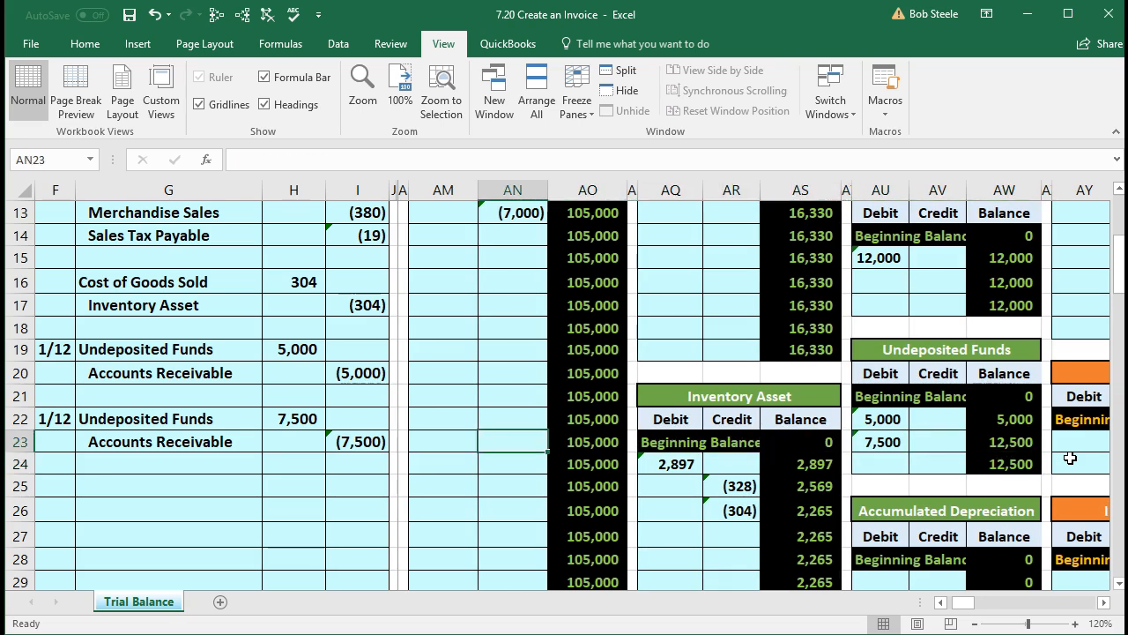
pyautogui.press('Left')
pyautogui.press('Left')
pyautogui.press('Left')
pyautogui.press('Left')
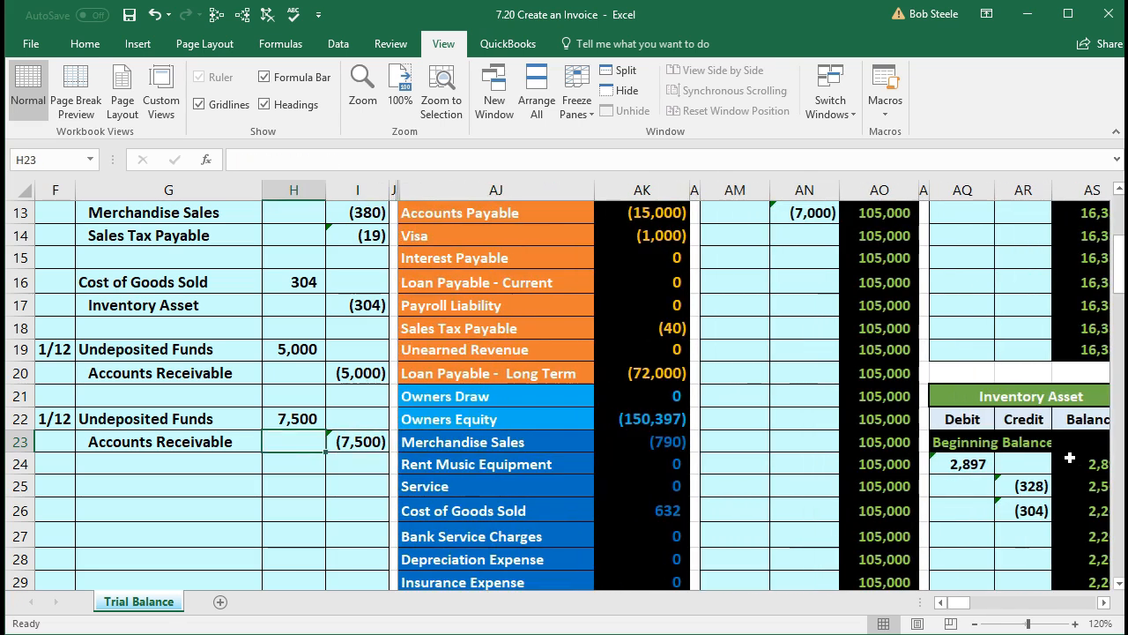
pyautogui.scroll(1, 911, 465)
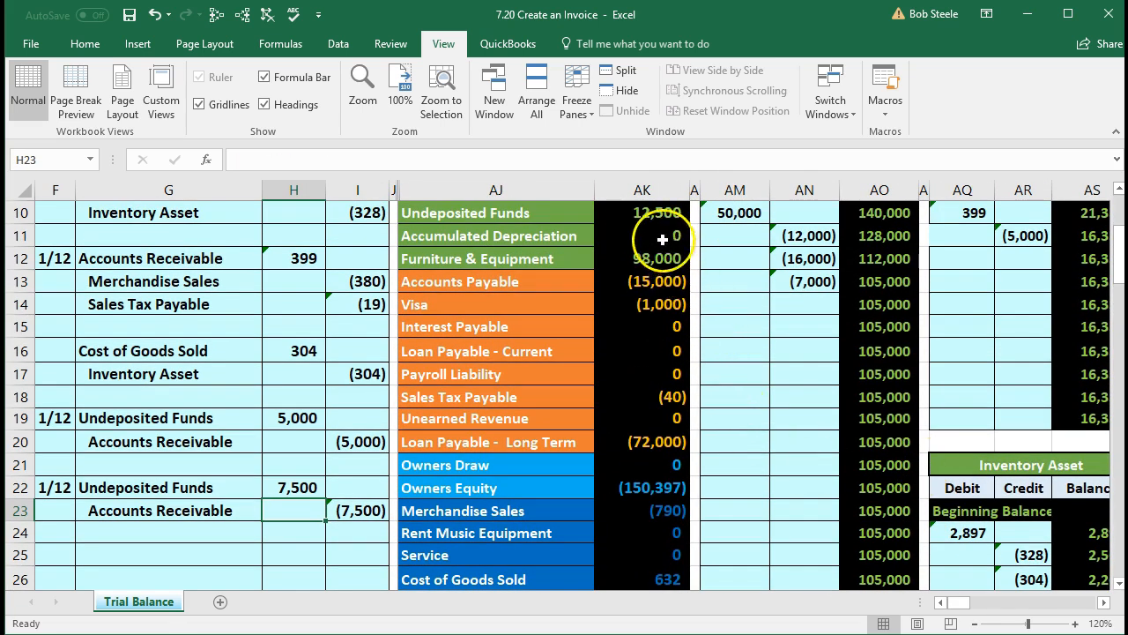
pyautogui.click(639, 213)
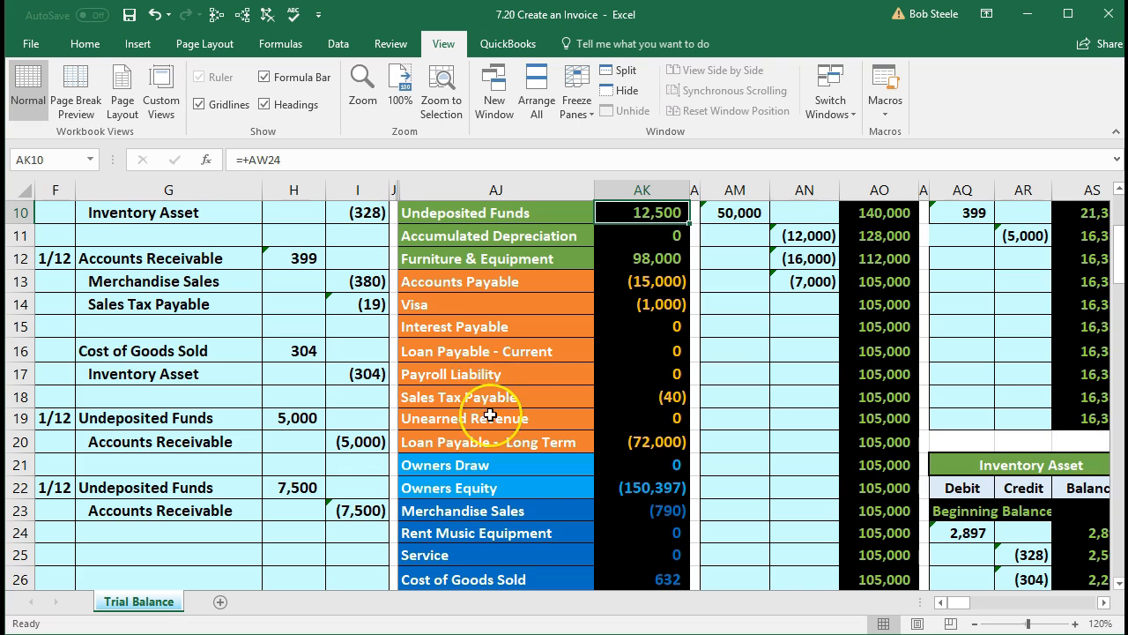
pyautogui.scroll(-5, 490, 415)
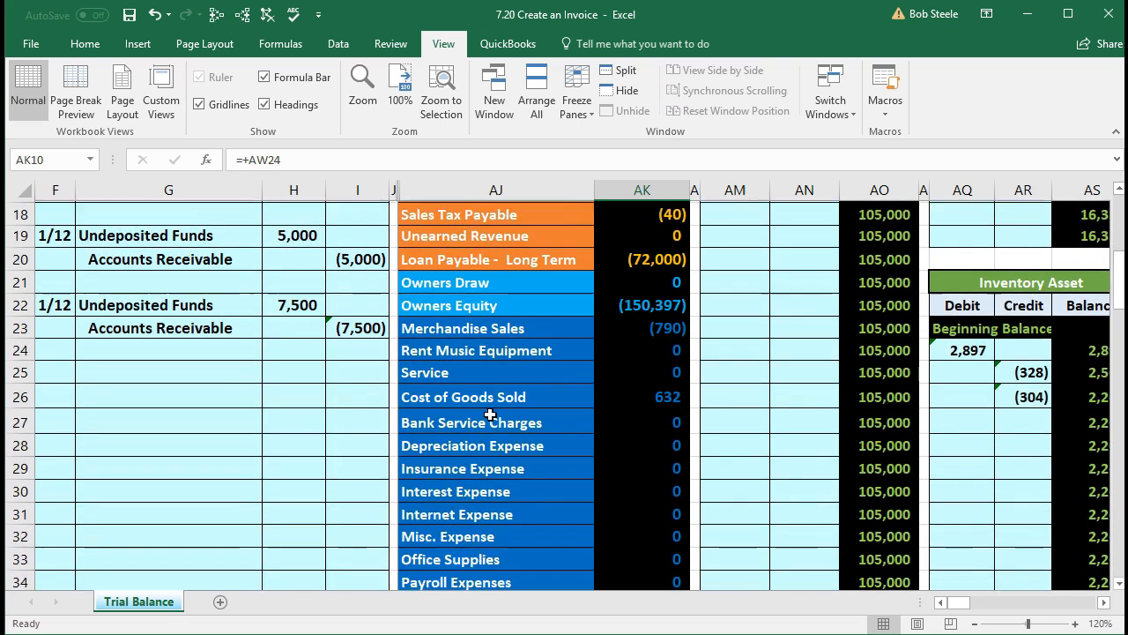
pyautogui.click(662, 516)
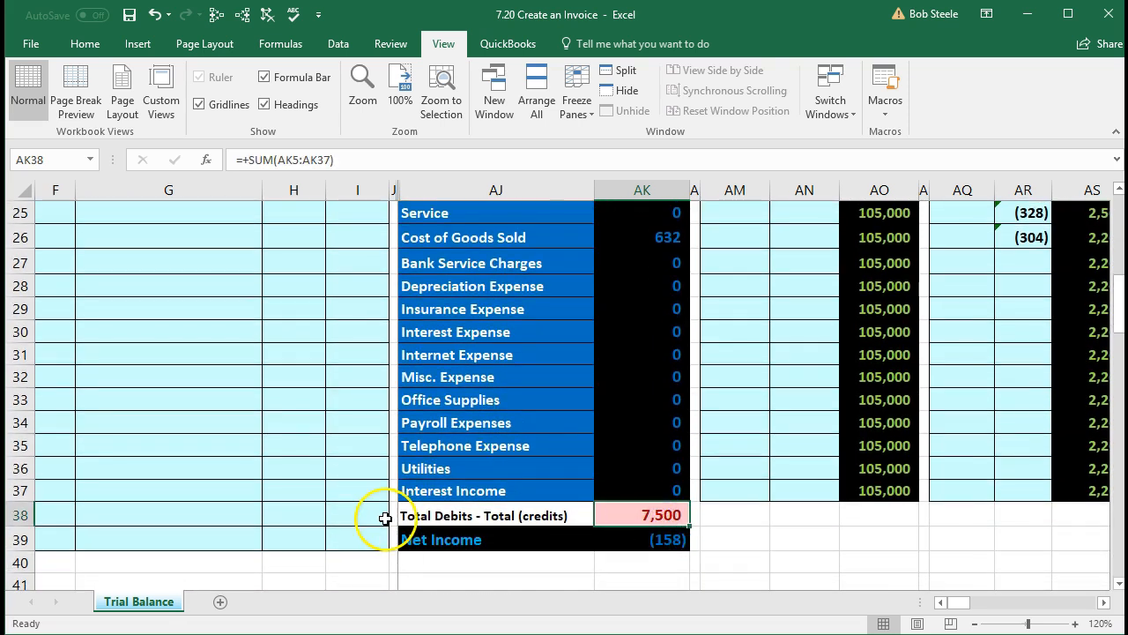
# Post the journal credit to the Accounts Receivable ledger by entering the formula =I23 in AR12
pyautogui.scroll(3, 383, 516)
pyautogui.click(359, 379)
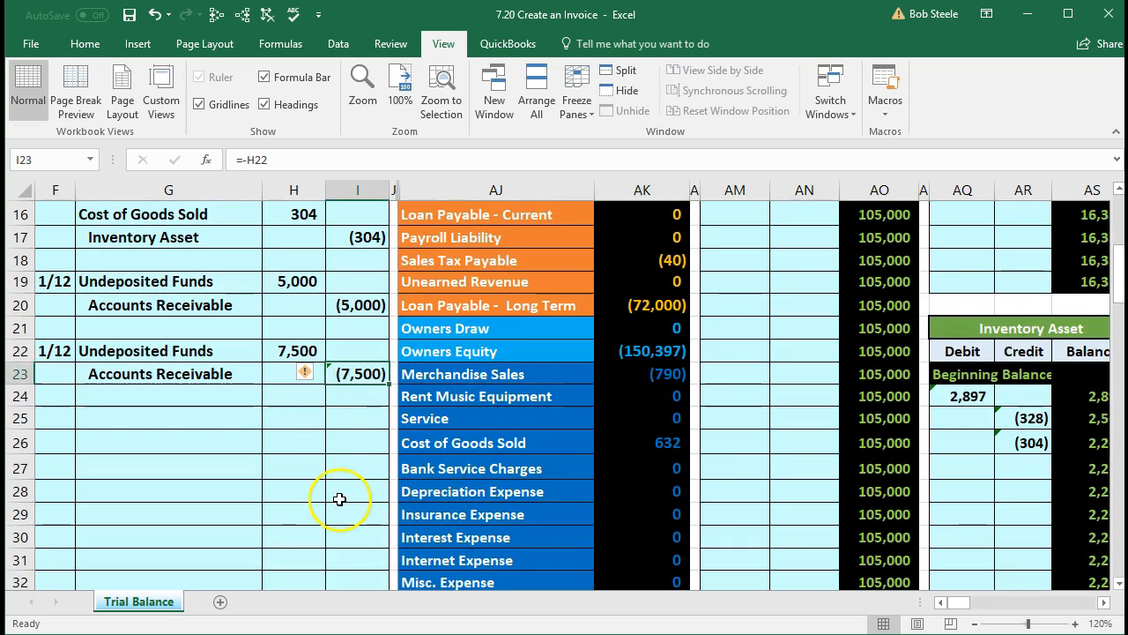
pyautogui.scroll(4, 343, 502)
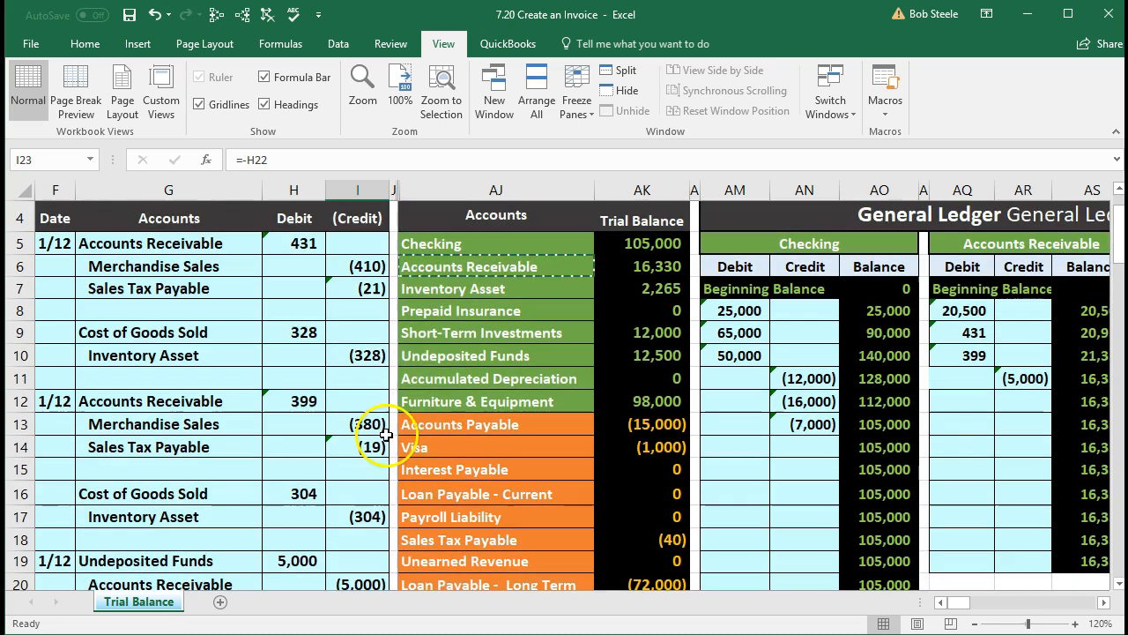
pyautogui.moveTo(484, 261); pyautogui.dragTo(612, 260)
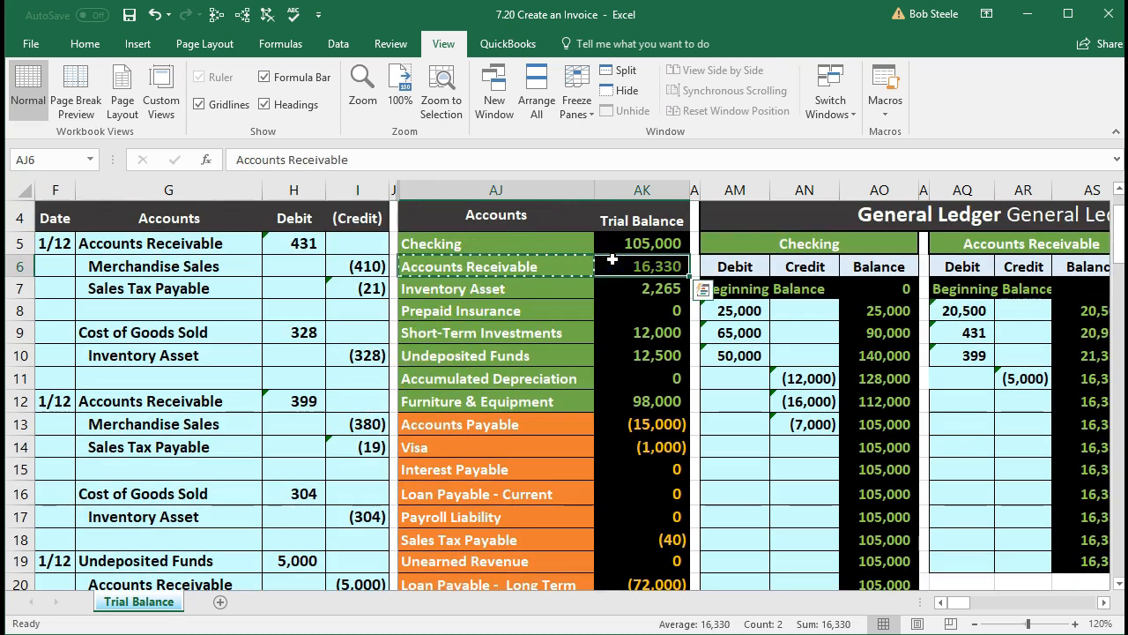
pyautogui.click(1023, 401)
pyautogui.scroll(-1, 1020, 406)
pyautogui.scroll(-1, 1021, 406)
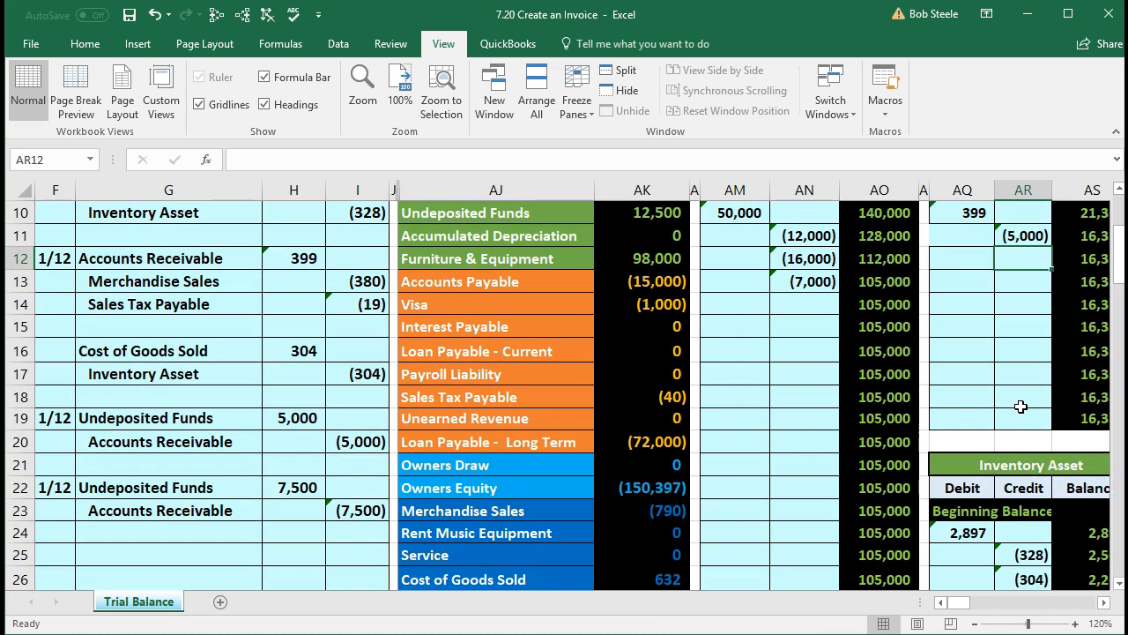
pyautogui.scroll(1, 1020, 406)
pyautogui.scroll(-1, 1021, 406)
pyautogui.write('=')
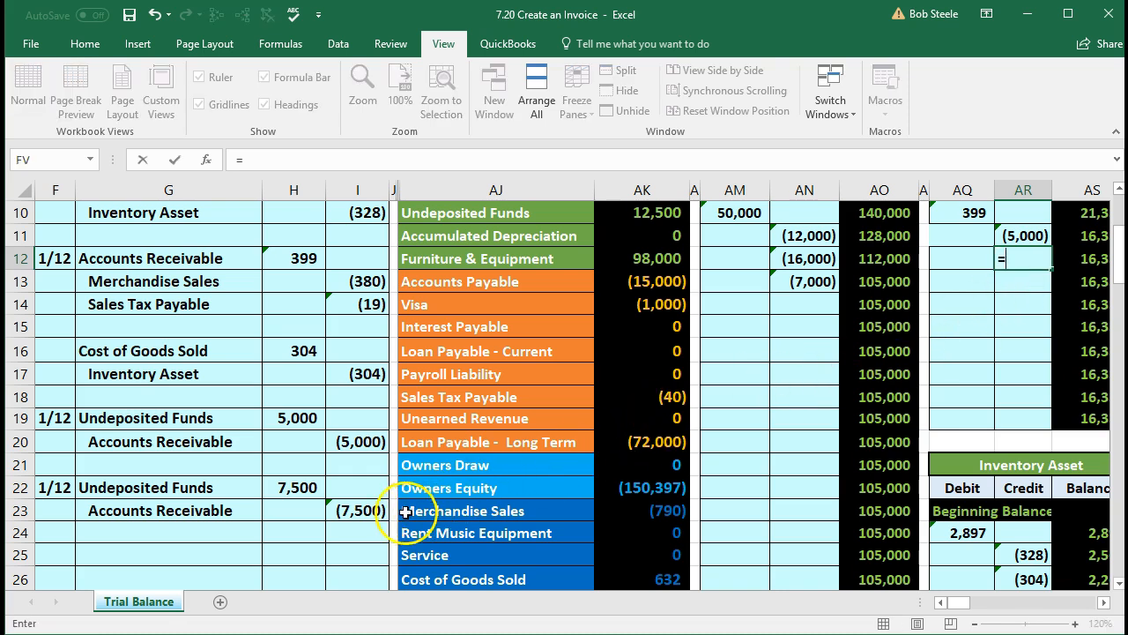
pyautogui.click(361, 513)
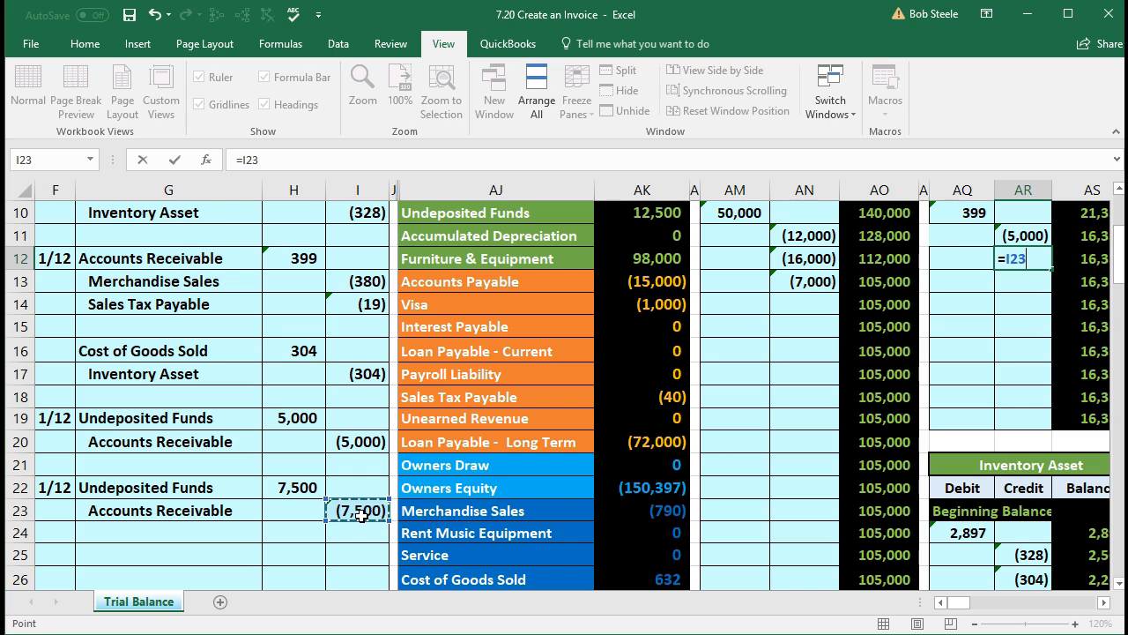
pyautogui.press('Return')
# Trace the Accounts Receivable balance from the ledger to the trial balance and recheck the Total Debits - Total (credits) line
pyautogui.click(1077, 284)
pyautogui.press('Up')
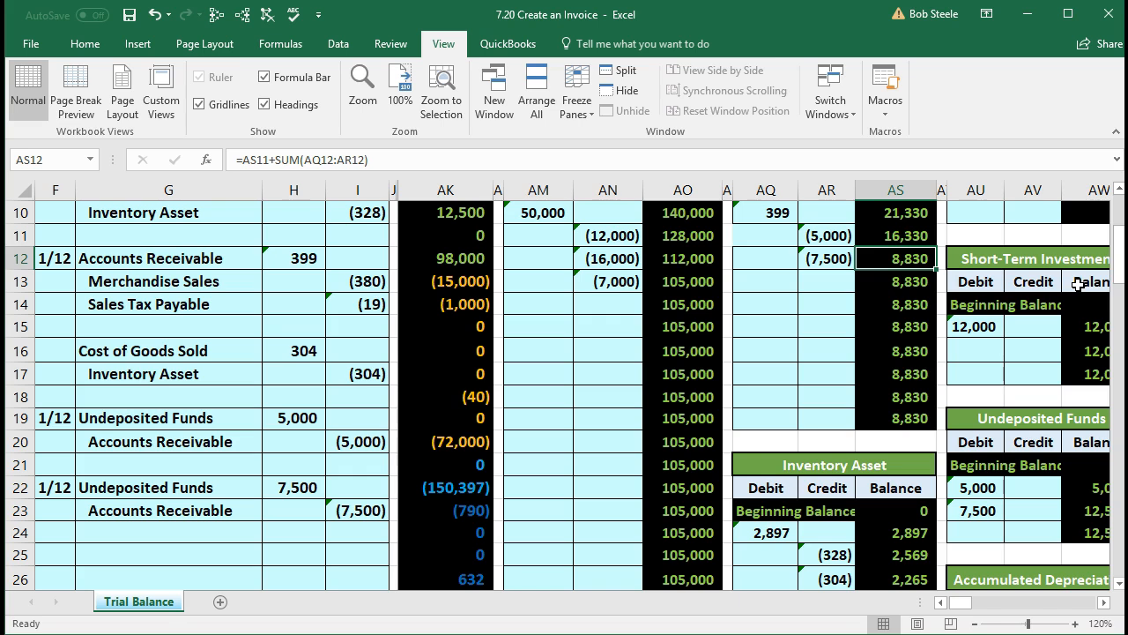
pyautogui.press('Left')
pyautogui.press('Left')
pyautogui.press('Left')
pyautogui.press('Left')
pyautogui.press('Left')
pyautogui.press('Left')
pyautogui.press('Left')
pyautogui.press('Left')
pyautogui.press('Left')
pyautogui.press('Left')
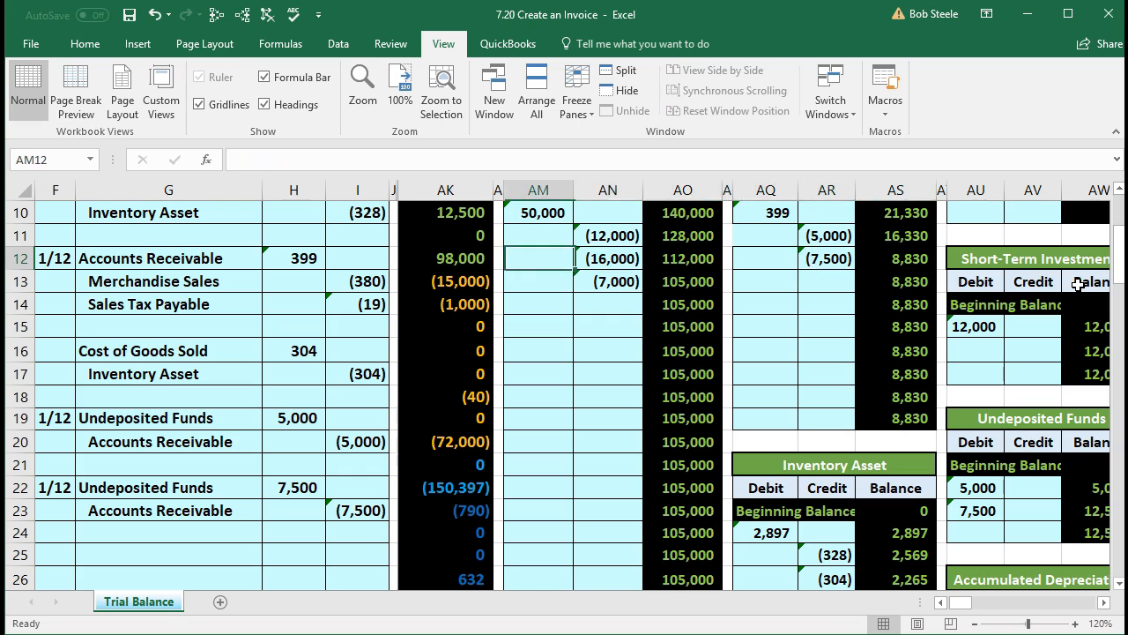
pyautogui.press('Up')
pyautogui.press('Up')
pyautogui.press('Up')
pyautogui.press('Up')
pyautogui.press('Up')
pyautogui.press('Up')
pyautogui.press('Up')
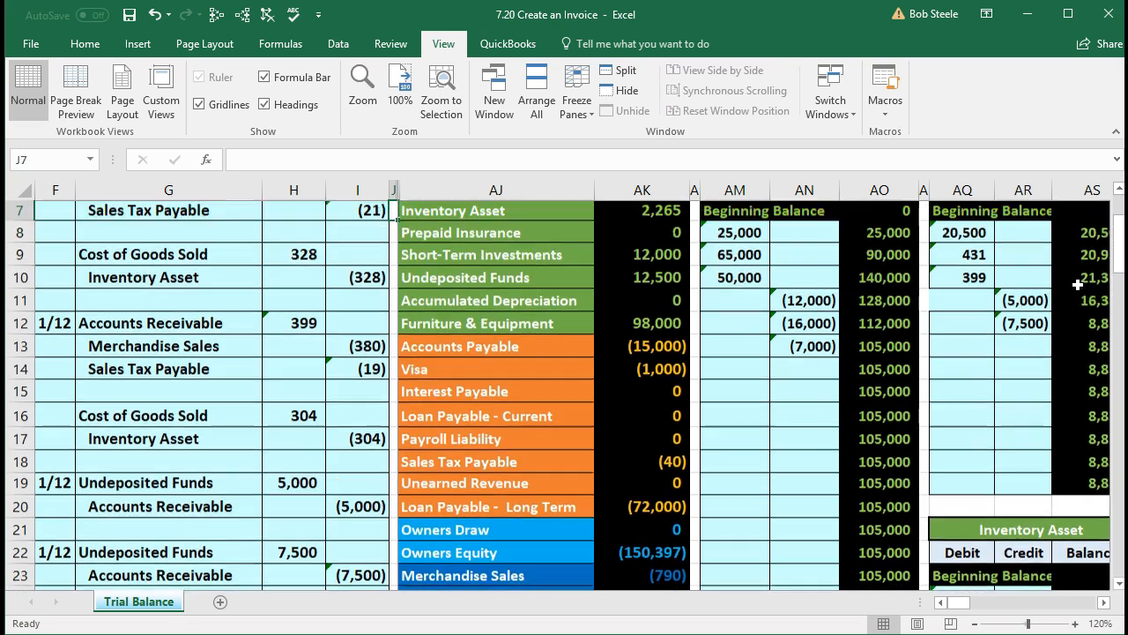
pyautogui.press('Down')
pyautogui.press('Right')
pyautogui.press('Right')
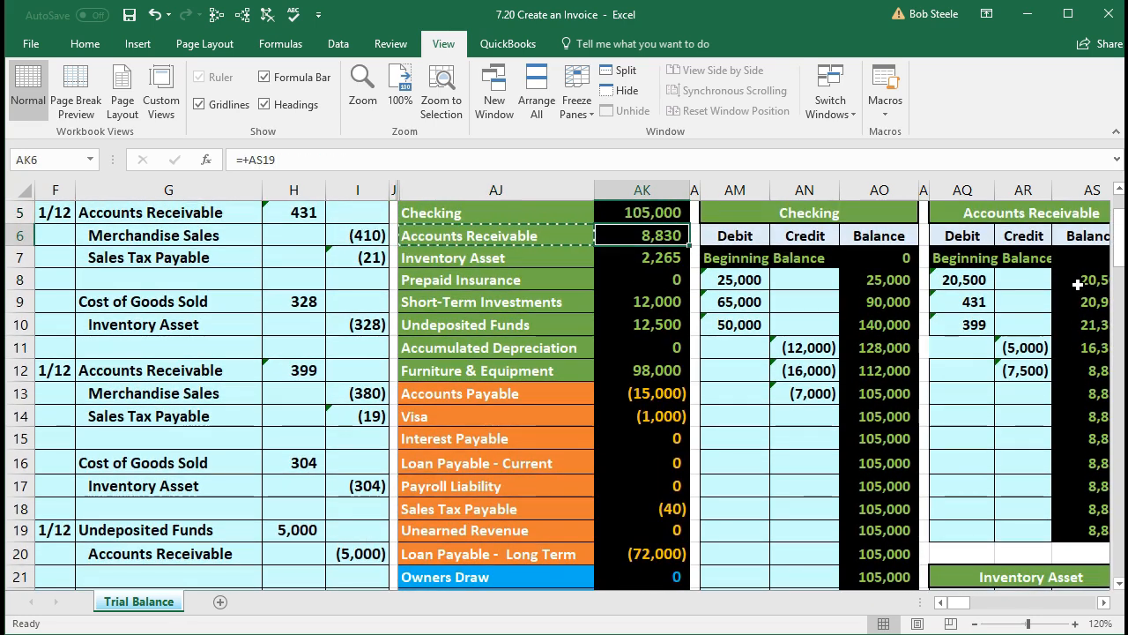
pyautogui.scroll(-6, 882, 432)
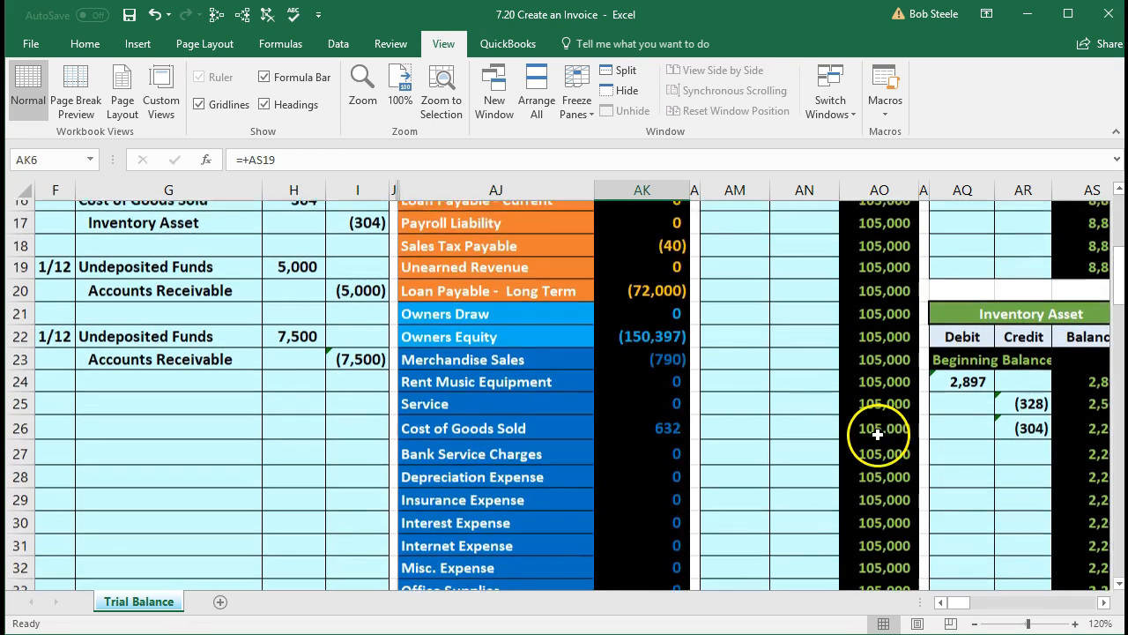
pyautogui.click(668, 560)
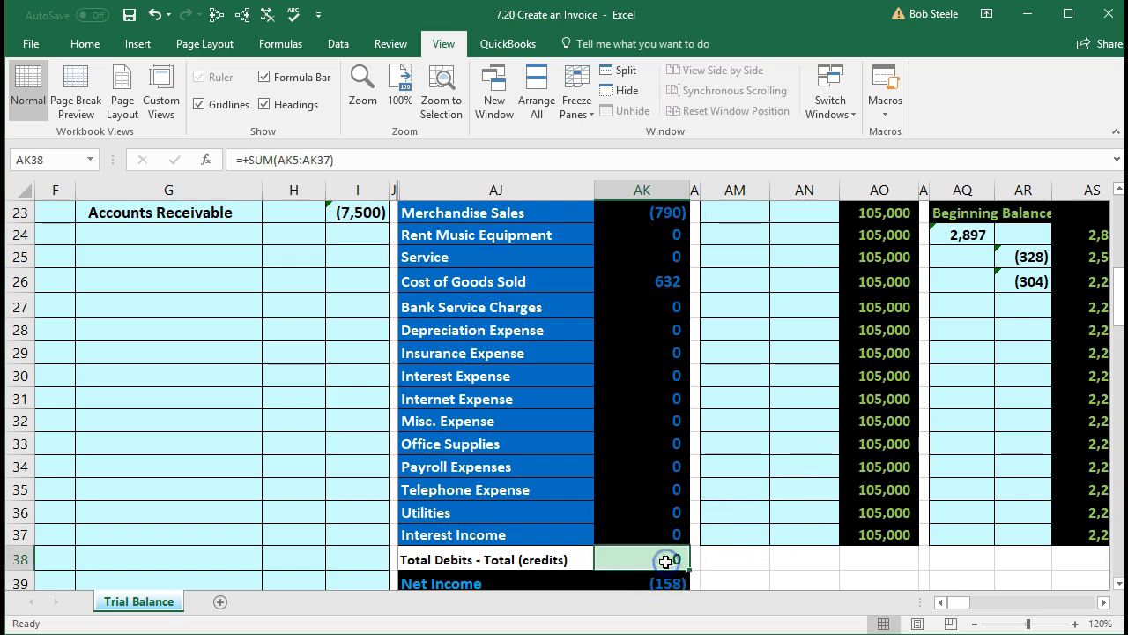
# Compare the Accounts Receivable journal credit and trial balance amount with the ledger entries in AQ8:AR12
pyautogui.scroll(3, 180, 467)
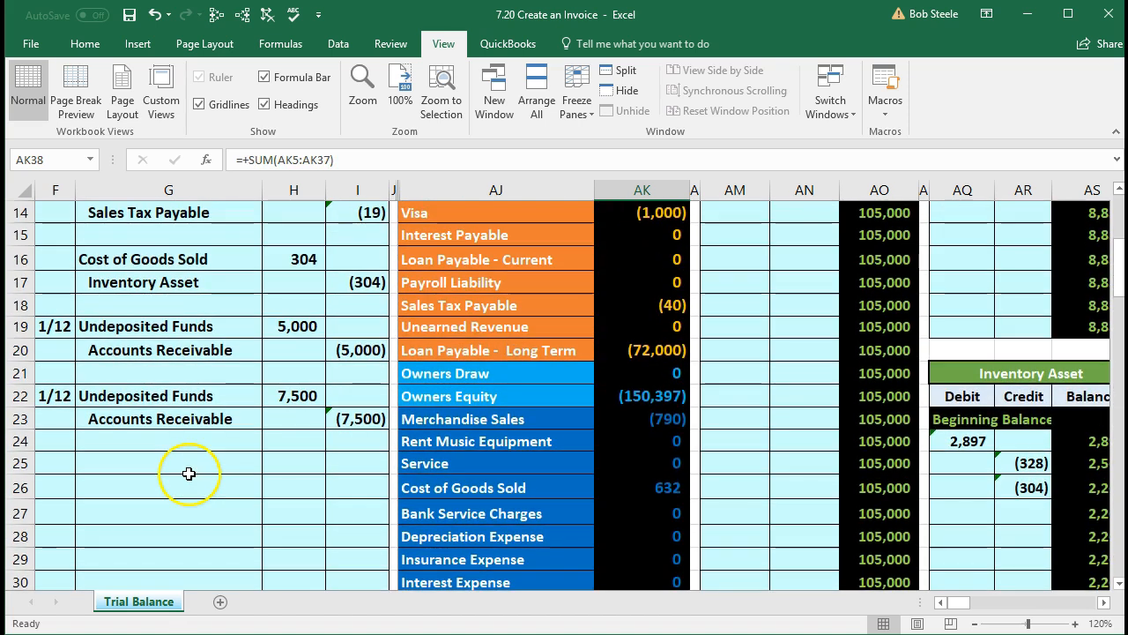
pyautogui.moveTo(167, 427); pyautogui.dragTo(352, 420)
pyautogui.scroll(3, 396, 423)
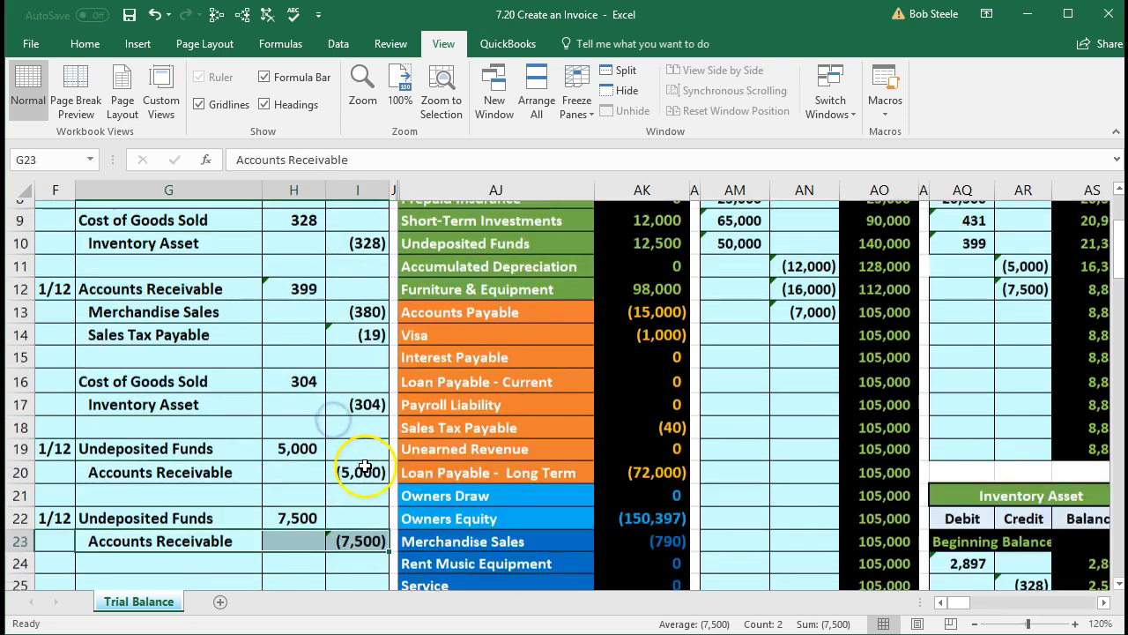
pyautogui.scroll(1, 445, 420)
pyautogui.click(616, 310)
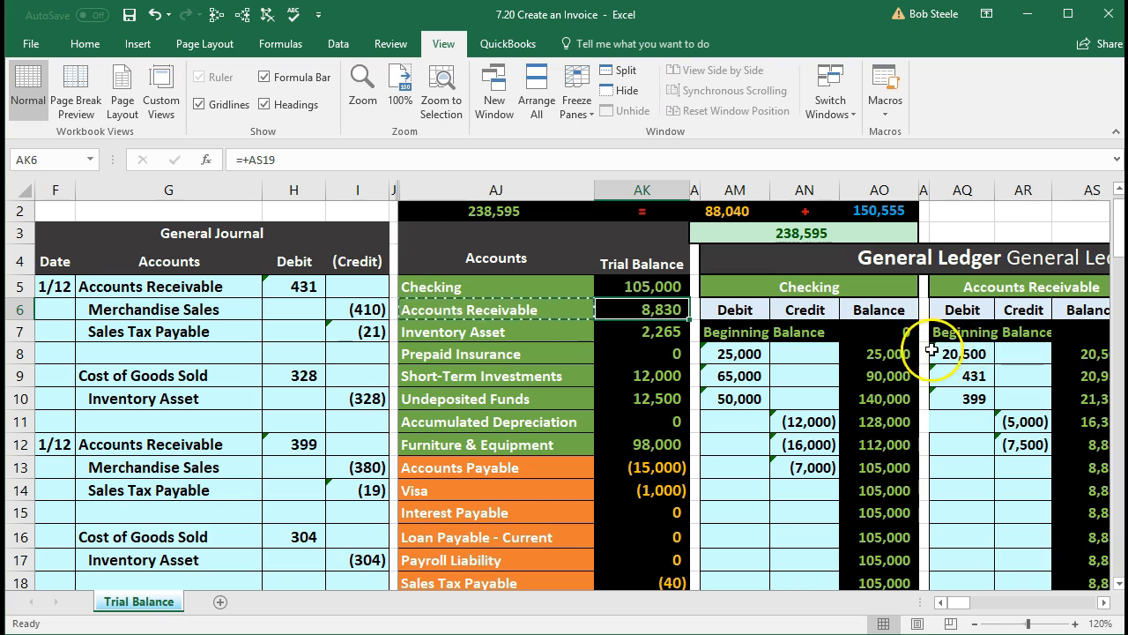
pyautogui.moveTo(947, 352); pyautogui.dragTo(1017, 443)
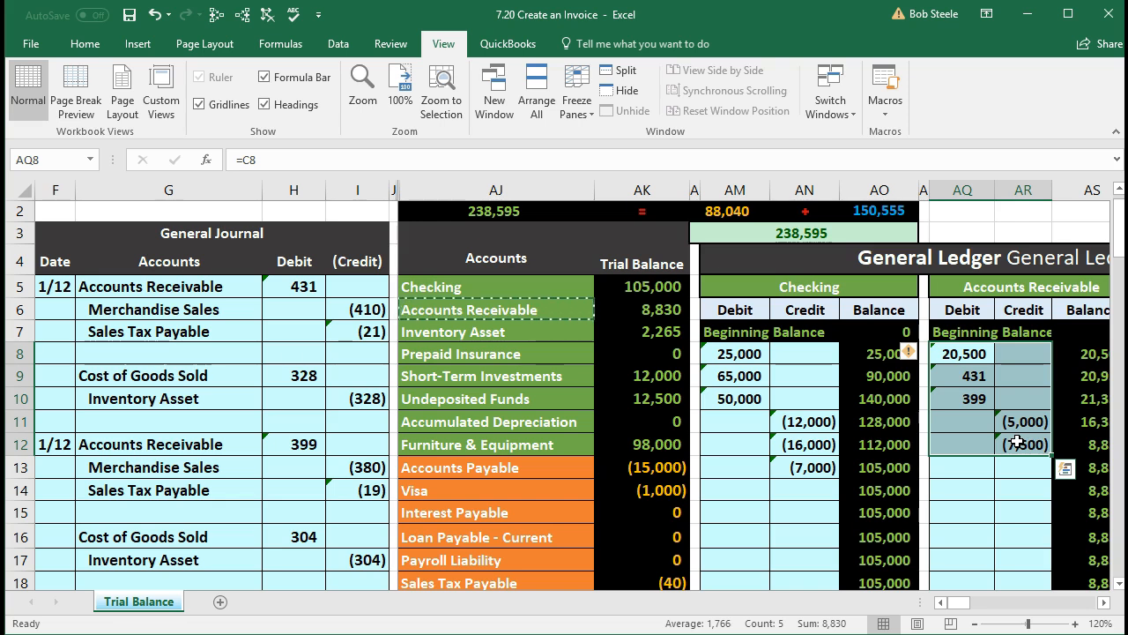
pyautogui.click(972, 357)
pyautogui.moveTo(972, 357); pyautogui.dragTo(1013, 444)
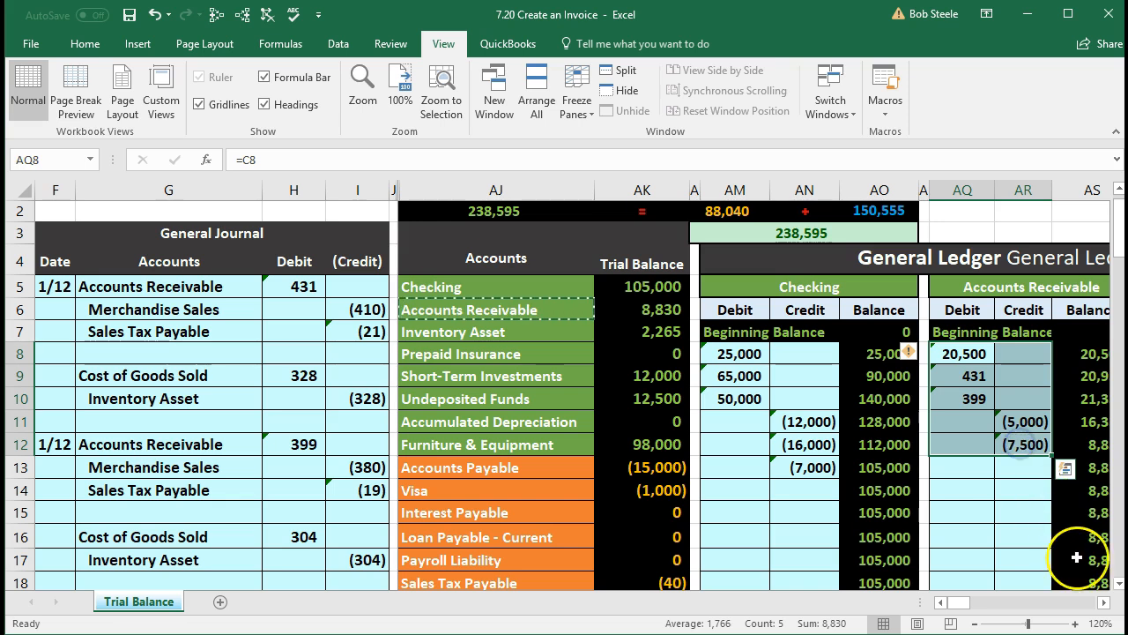
# Post the journal credit to the Jones Guitars account in the Accounts Receivable subsidiary ledger by entering the formula =I23 in CW8
pyautogui.click(1105, 603)
pyautogui.click(1104, 603)
pyautogui.click(1104, 603)
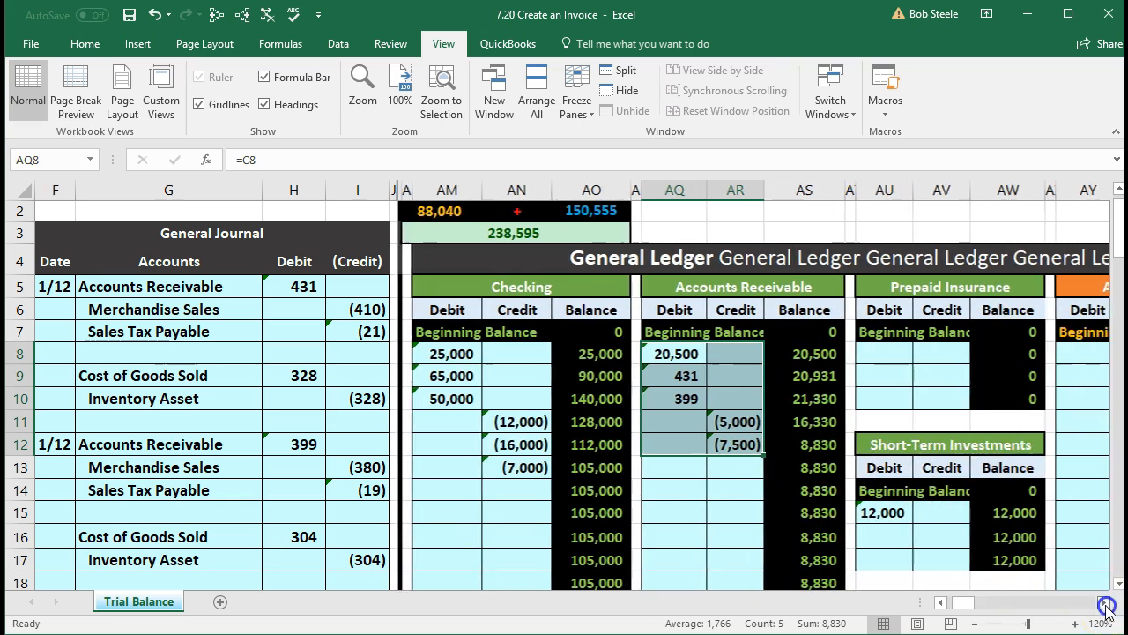
pyautogui.click(912, 460)
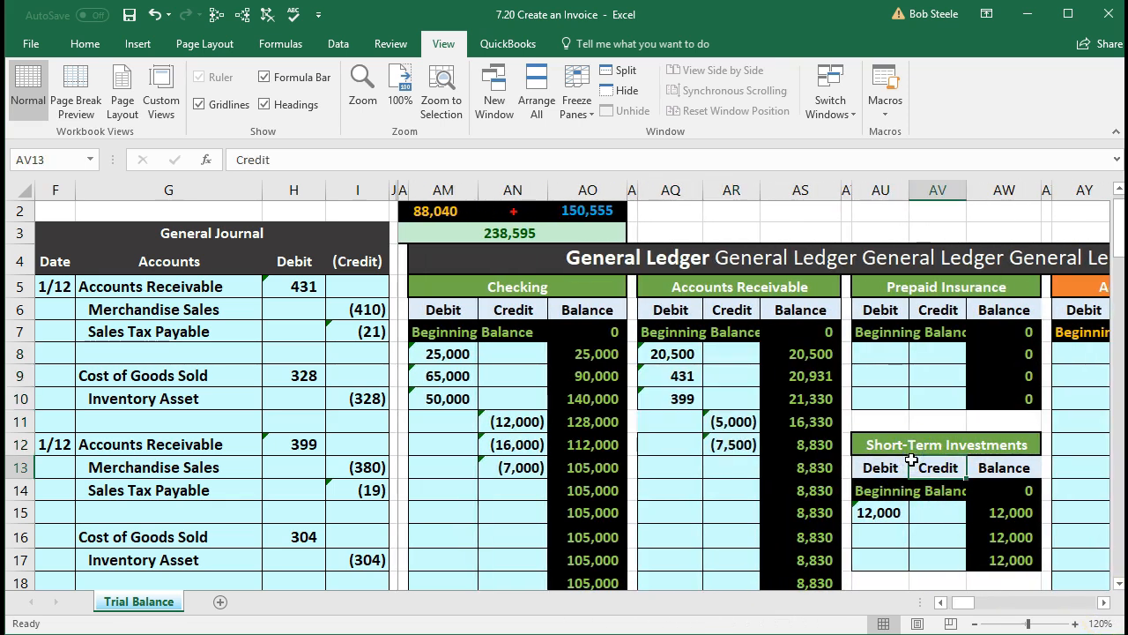
pyautogui.press('Right')
pyautogui.press('Right')
pyautogui.press('Right')
pyautogui.press('Right')
pyautogui.press('Right')
pyautogui.press('Right')
pyautogui.press('Right')
pyautogui.press('Right')
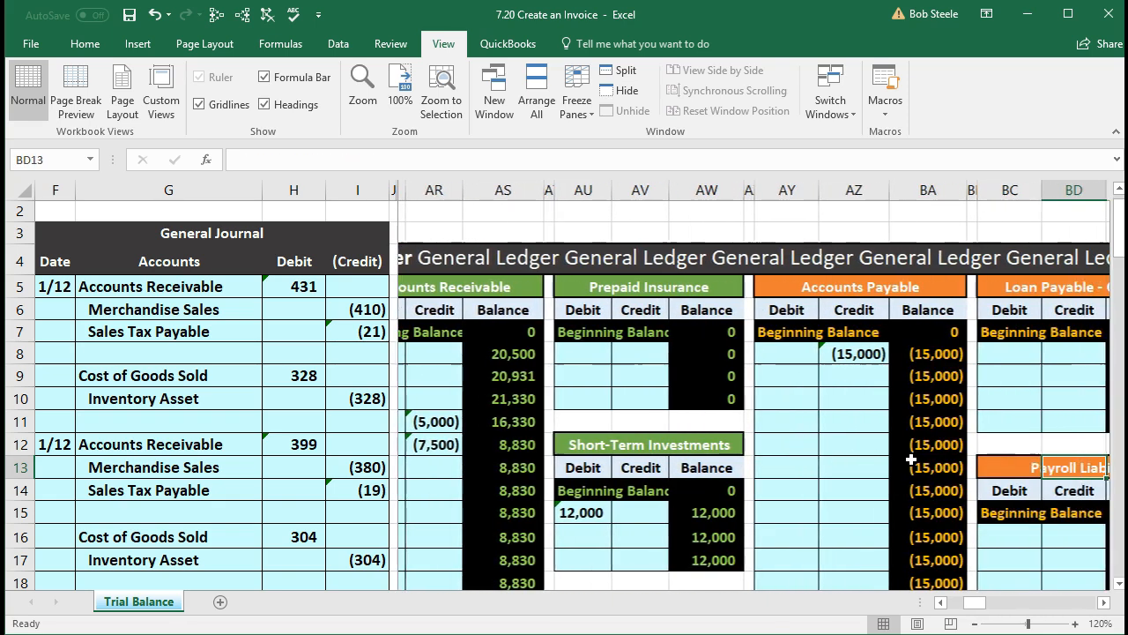
pyautogui.press('Right')
pyautogui.press('Right')
pyautogui.press('Right')
pyautogui.press('Right')
pyautogui.press('Right')
pyautogui.press('Right')
pyautogui.press('Right')
pyautogui.press('Right')
pyautogui.press('Right')
pyautogui.press('Right')
pyautogui.press('Right')
pyautogui.press('Right')
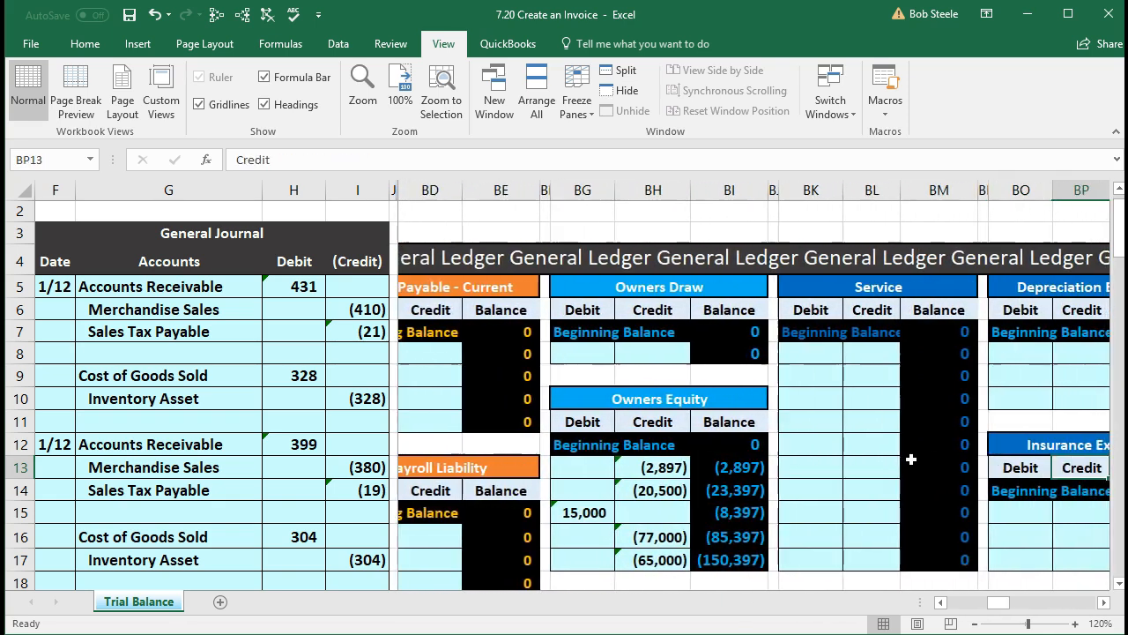
pyautogui.press('Right')
pyautogui.press('Right')
pyautogui.press('Right')
pyautogui.press('Right')
pyautogui.press('Right')
pyautogui.press('Right')
pyautogui.press('Right')
pyautogui.press('Right')
pyautogui.press('Right')
pyautogui.press('Right')
pyautogui.press('Right')
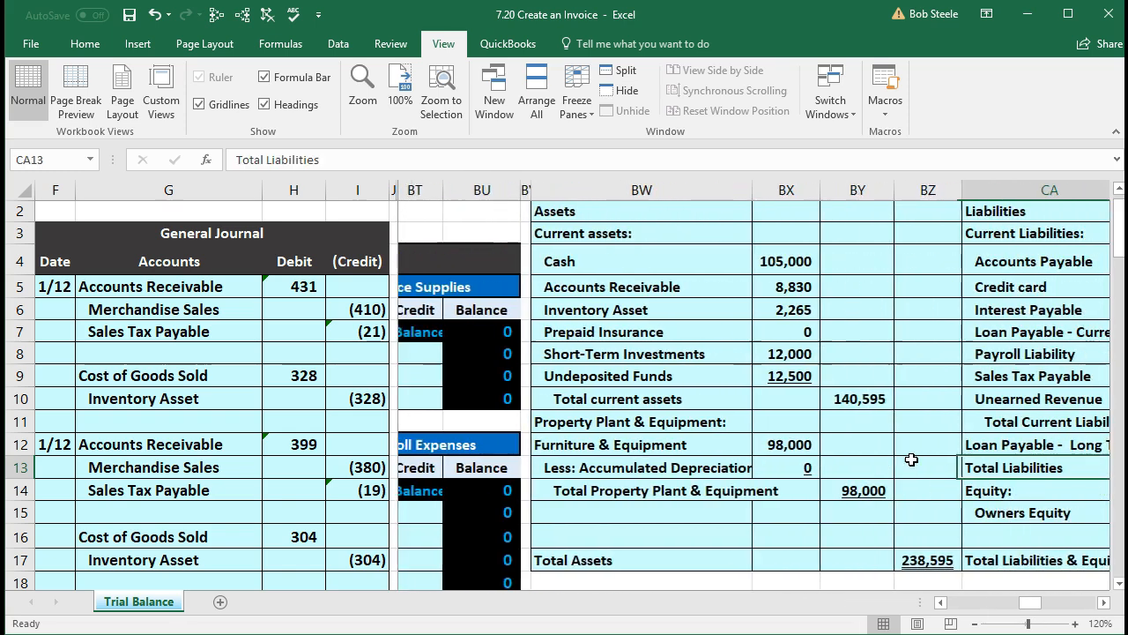
pyautogui.press('Right')
pyautogui.press('Right')
pyautogui.press('Right')
pyautogui.press('Right')
pyautogui.press('Right')
pyautogui.press('Right')
pyautogui.press('Right')
pyautogui.press('Right')
pyautogui.press('Right')
pyautogui.press('Right')
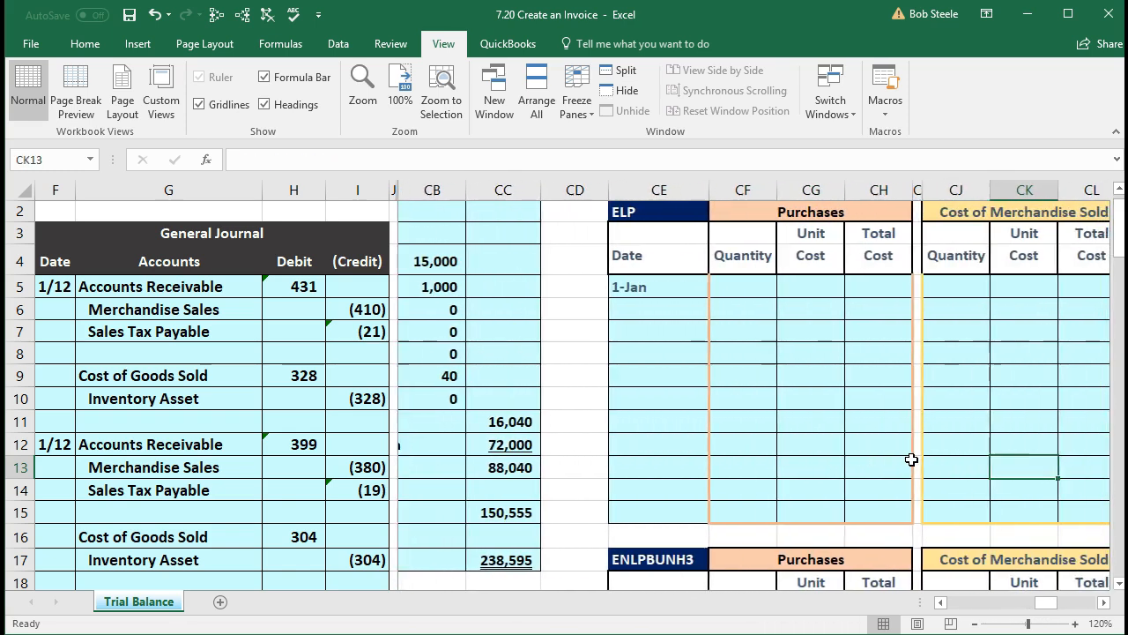
pyautogui.press('Right')
pyautogui.press('Right')
pyautogui.press('Right')
pyautogui.press('Right')
pyautogui.press('Right')
pyautogui.press('Right')
pyautogui.press('Right')
pyautogui.press('Right')
pyautogui.press('Right')
pyautogui.press('Right')
pyautogui.press('Right')
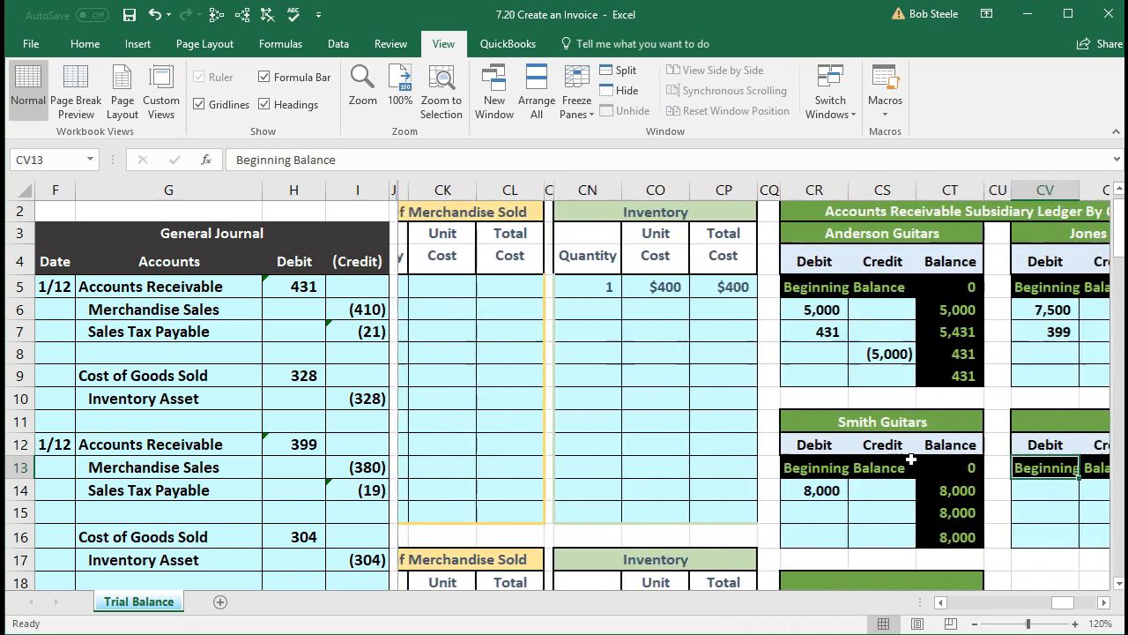
pyautogui.press('Right')
pyautogui.press('Right')
pyautogui.press('Right')
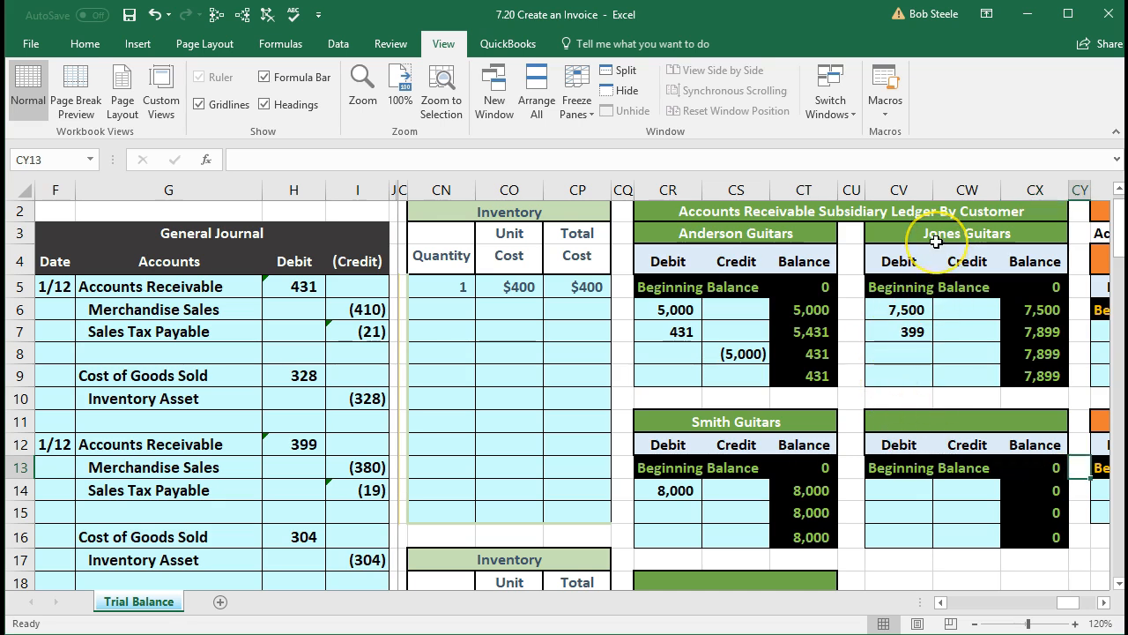
pyautogui.click(955, 357)
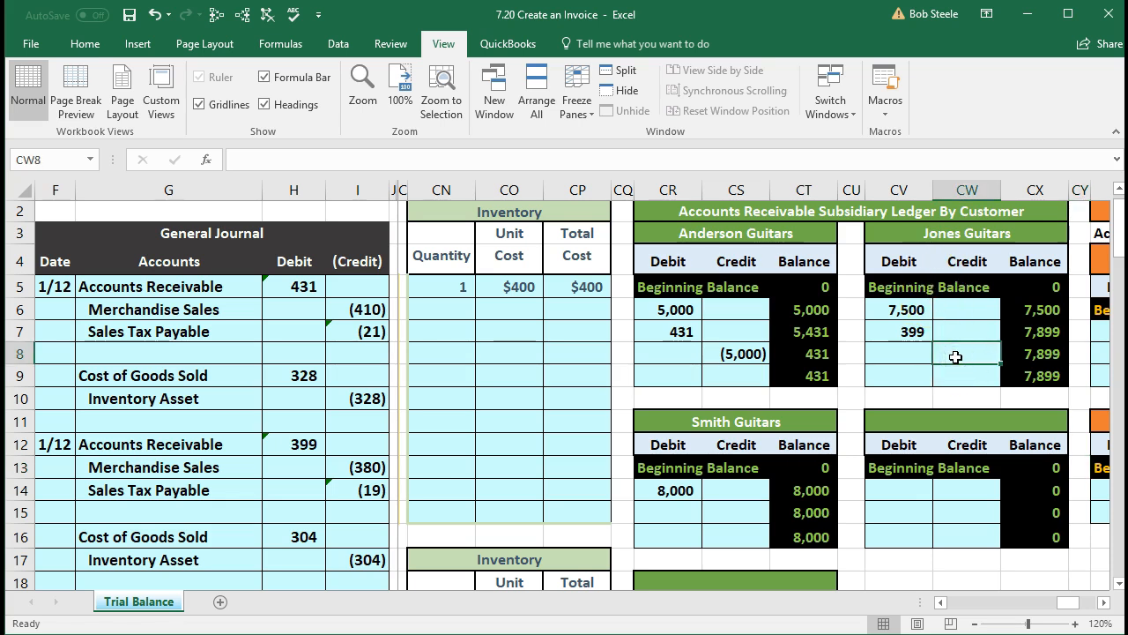
pyautogui.scroll(-3, 956, 357)
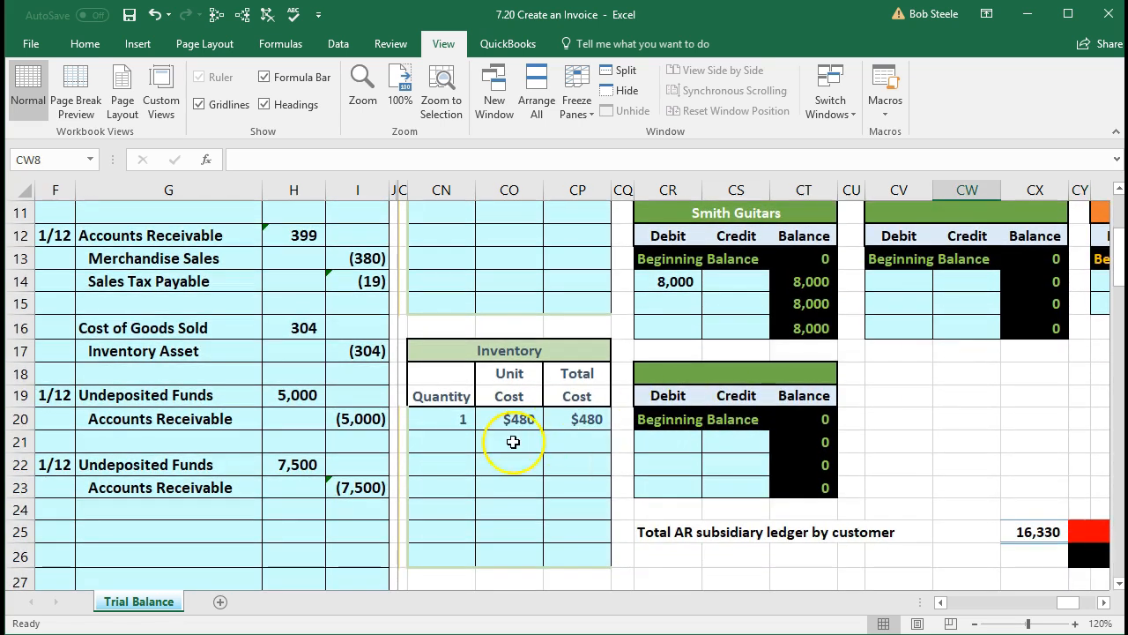
pyautogui.scroll(3, 788, 423)
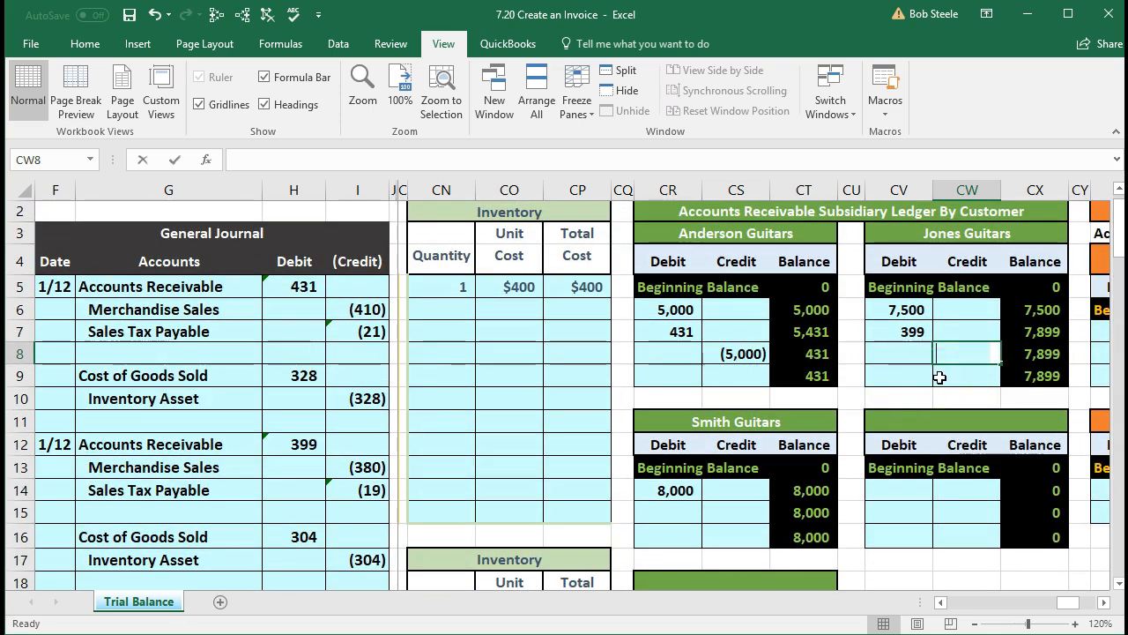
pyautogui.write('=')
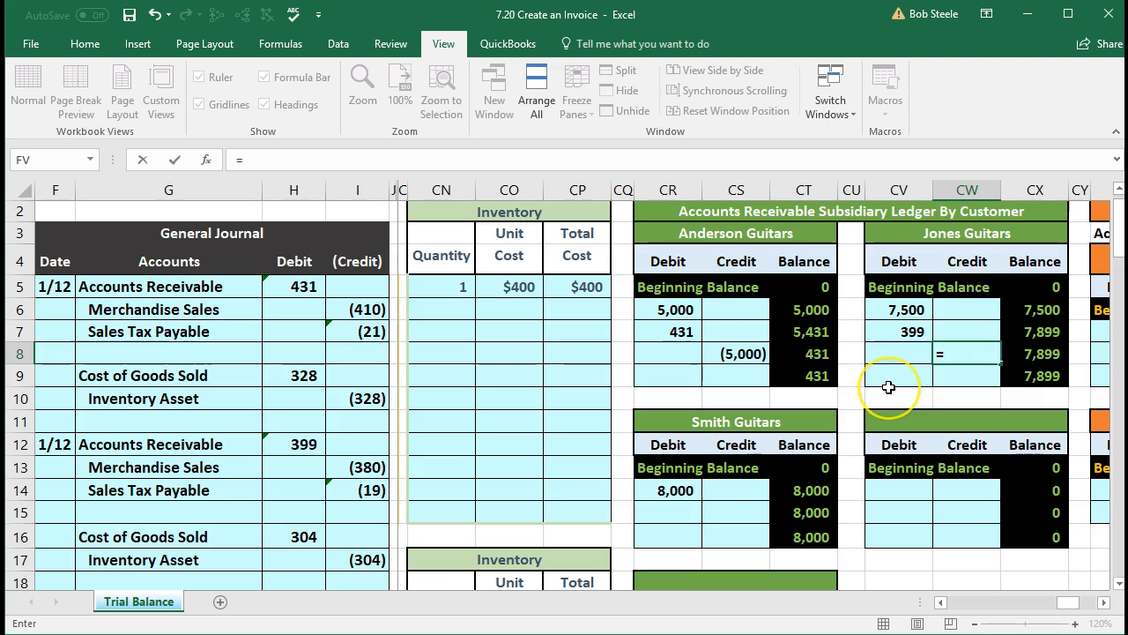
pyautogui.scroll(-2, 890, 387)
pyautogui.scroll(-1, 888, 387)
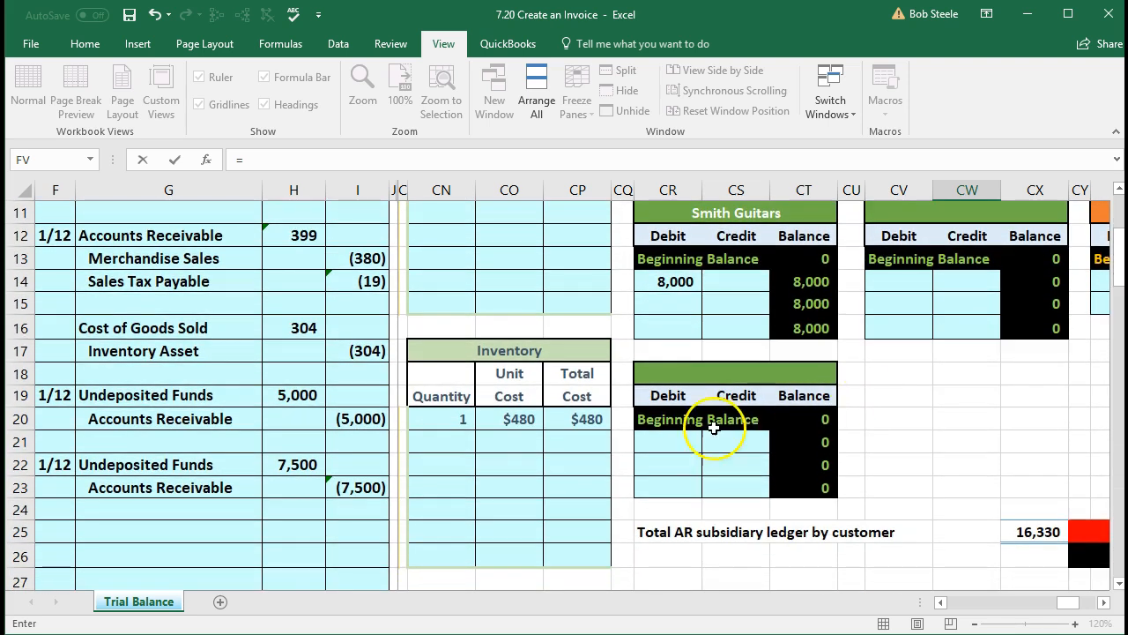
pyautogui.click(356, 497)
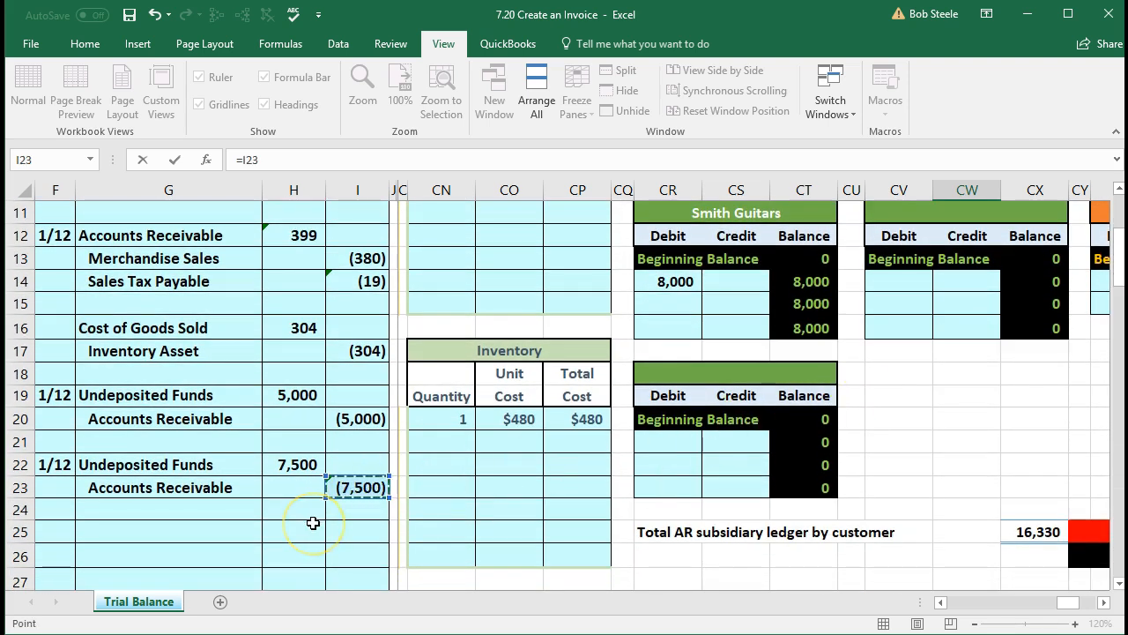
pyautogui.press('Return')
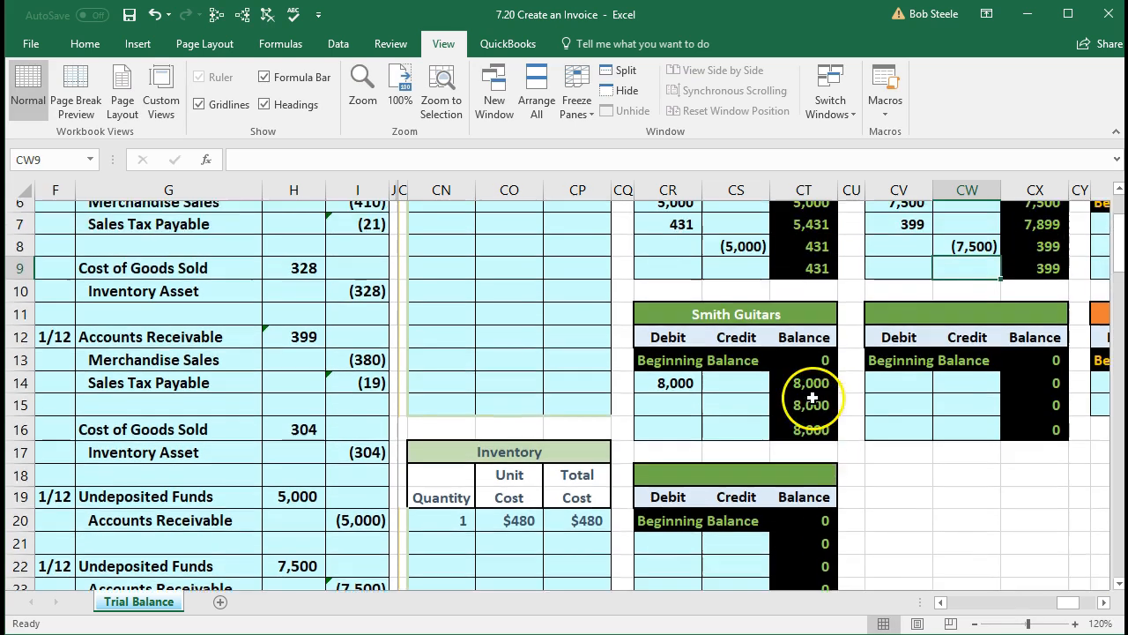
# Check the Jones Guitars balance in CX9 and inspect the Total AR subsidiary ledger by customer formula in CX25
pyautogui.scroll(2, 812, 398)
pyautogui.click(1036, 425)
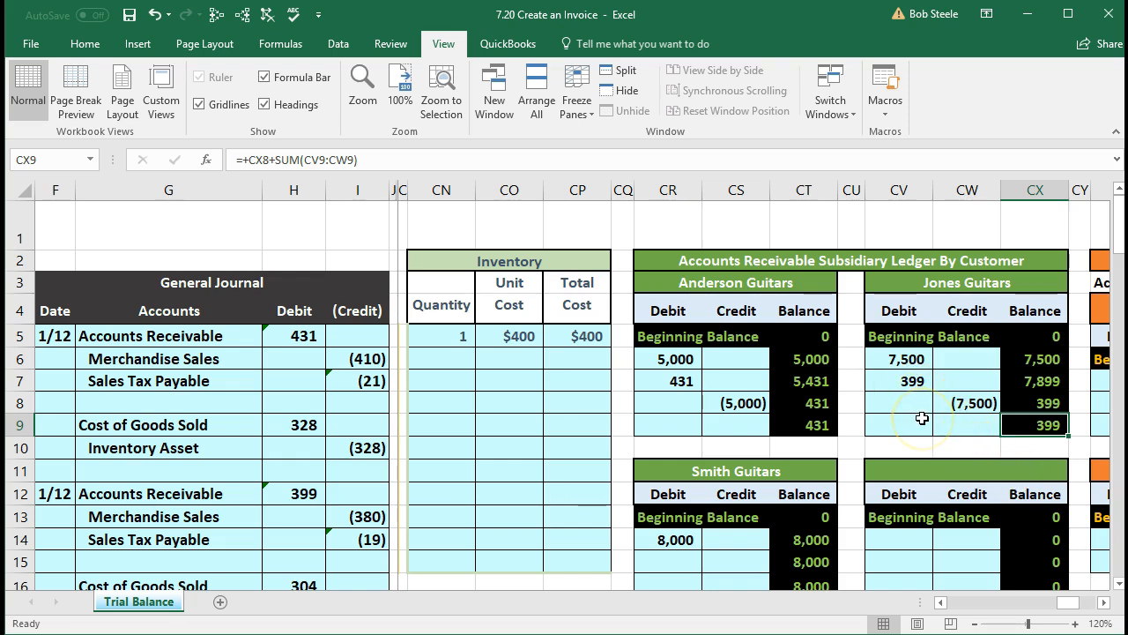
pyautogui.scroll(-3, 922, 420)
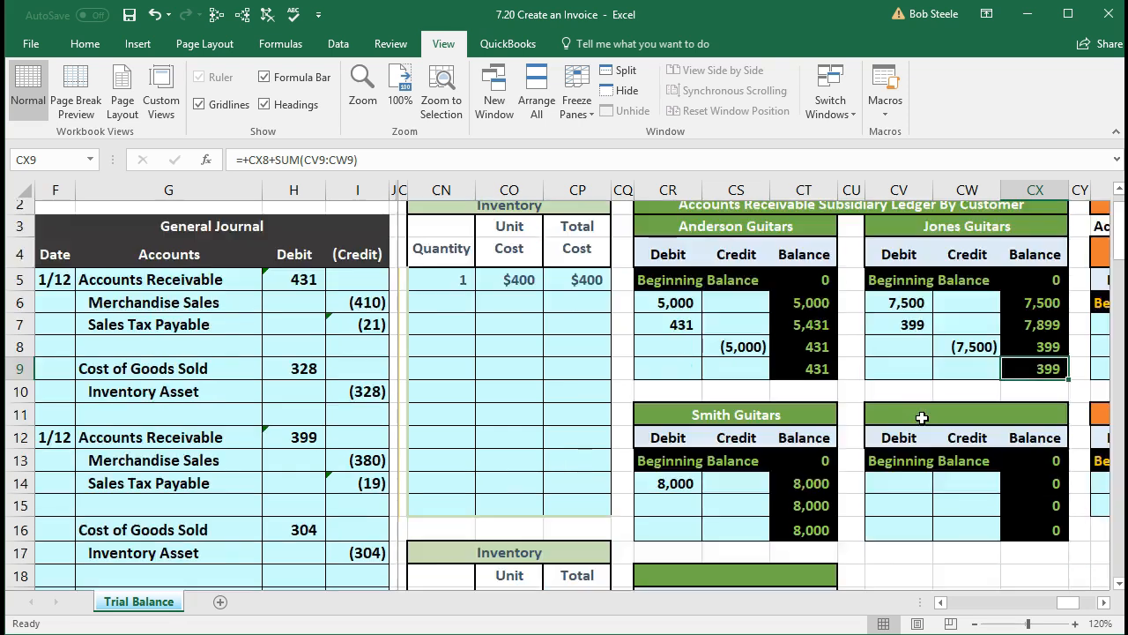
pyautogui.click(1023, 553)
pyautogui.doubleClick(1022, 552)
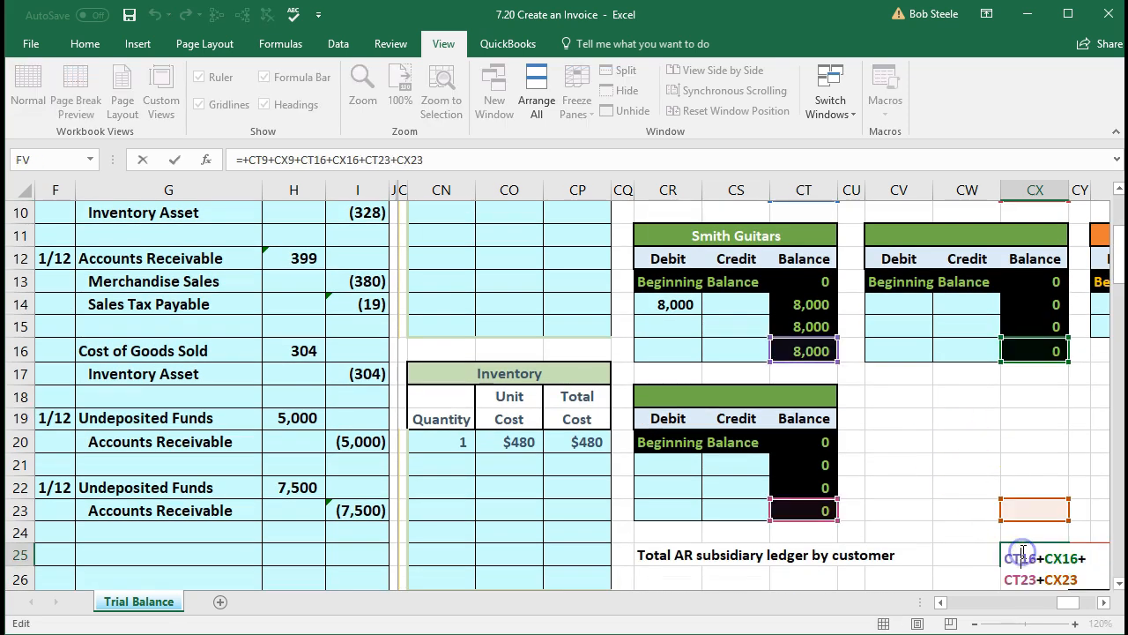
pyautogui.press('Return')
pyautogui.click(1022, 552)
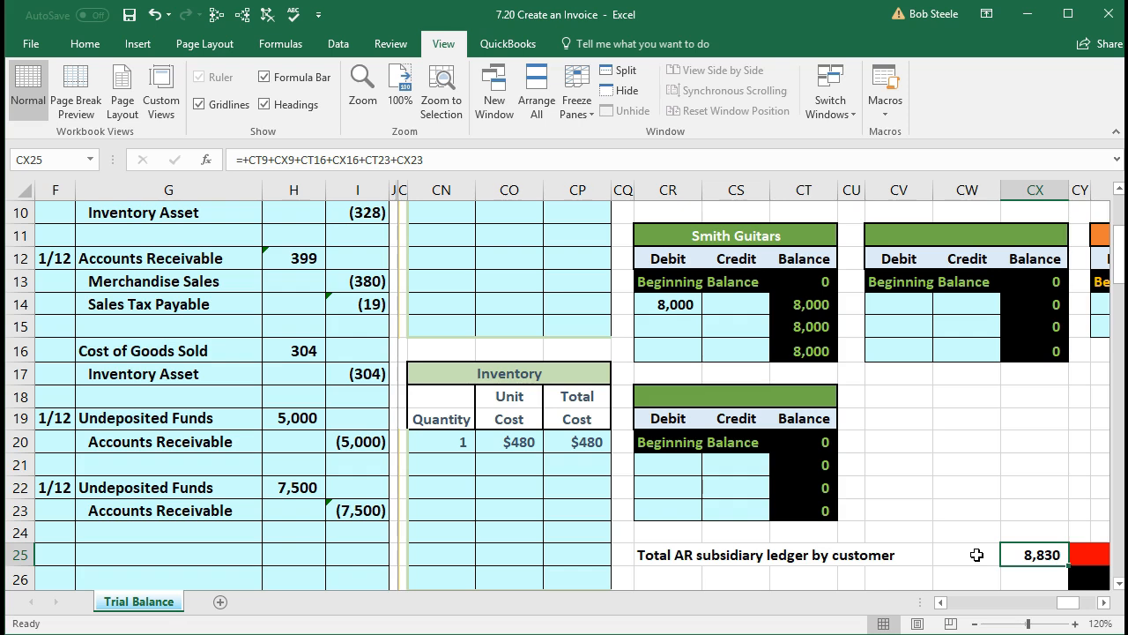
# Return to the general ledger and check the Accounts Receivable balance in AS13 against the subsidiary ledger total
pyautogui.scroll(3, 977, 555)
pyautogui.click(923, 417)
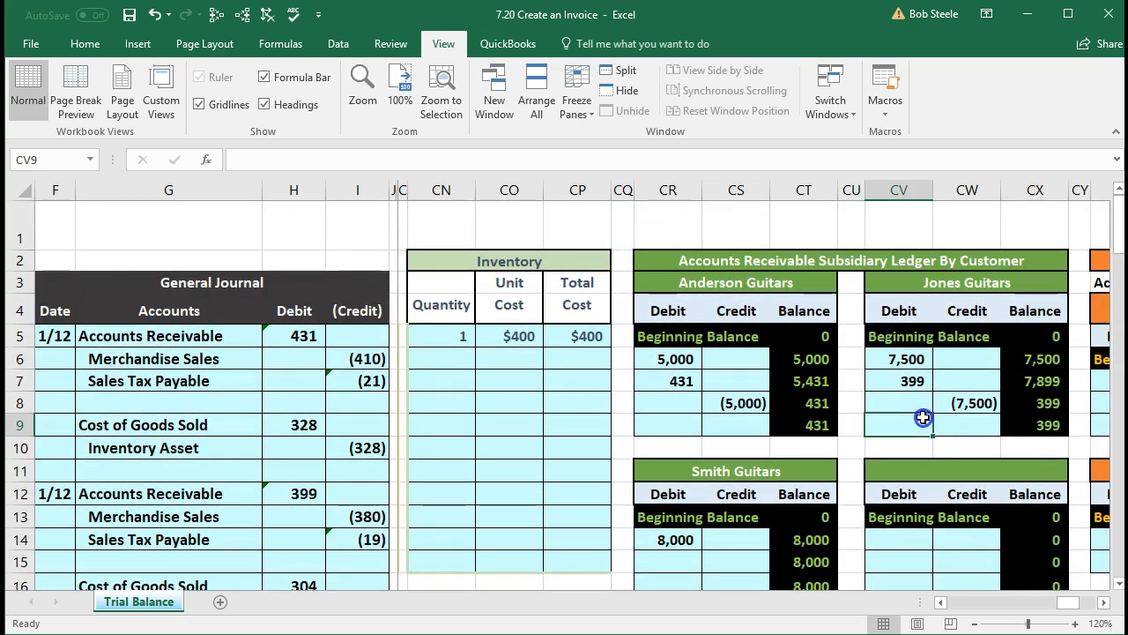
pyautogui.press('Left')
pyautogui.press('Left')
pyautogui.press('Left')
pyautogui.press('Left')
pyautogui.press('Left')
pyautogui.press('Left')
pyautogui.press('Left')
pyautogui.press('Left')
pyautogui.press('Left')
pyautogui.press('Left')
pyautogui.press('Left')
pyautogui.press('Left')
pyautogui.press('Left')
pyautogui.press('Left')
pyautogui.press('Left')
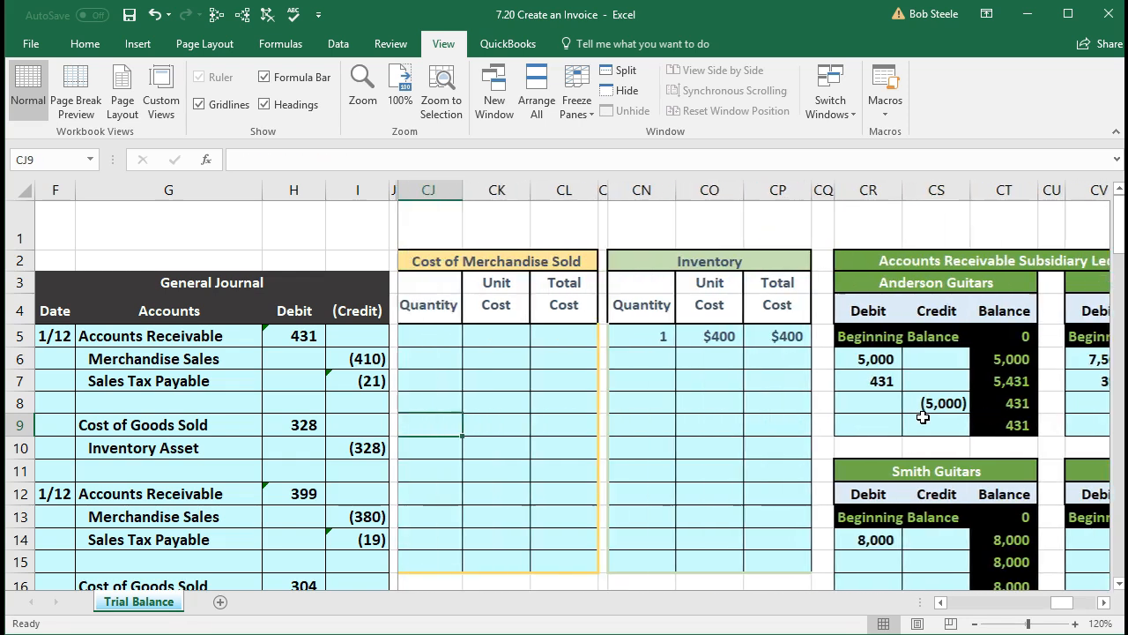
pyautogui.press('Left')
pyautogui.press('Left')
pyautogui.press('Left')
pyautogui.press('Left')
pyautogui.press('Left')
pyautogui.press('Left')
pyautogui.press('Left')
pyautogui.press('Left')
pyautogui.press('Left')
pyautogui.press('Left')
pyautogui.press('Left')
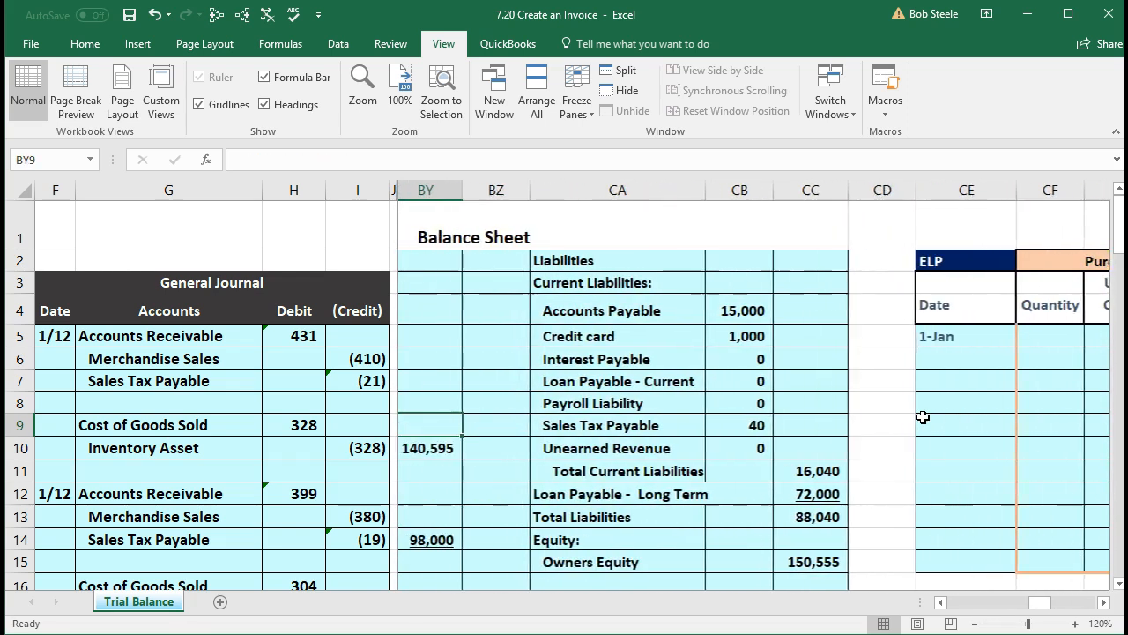
pyautogui.press('Left')
pyautogui.press('Left')
pyautogui.press('Left')
pyautogui.press('Left')
pyautogui.press('Left')
pyautogui.press('Left')
pyautogui.press('Left')
pyautogui.press('Left')
pyautogui.press('Left')
pyautogui.press('Left')
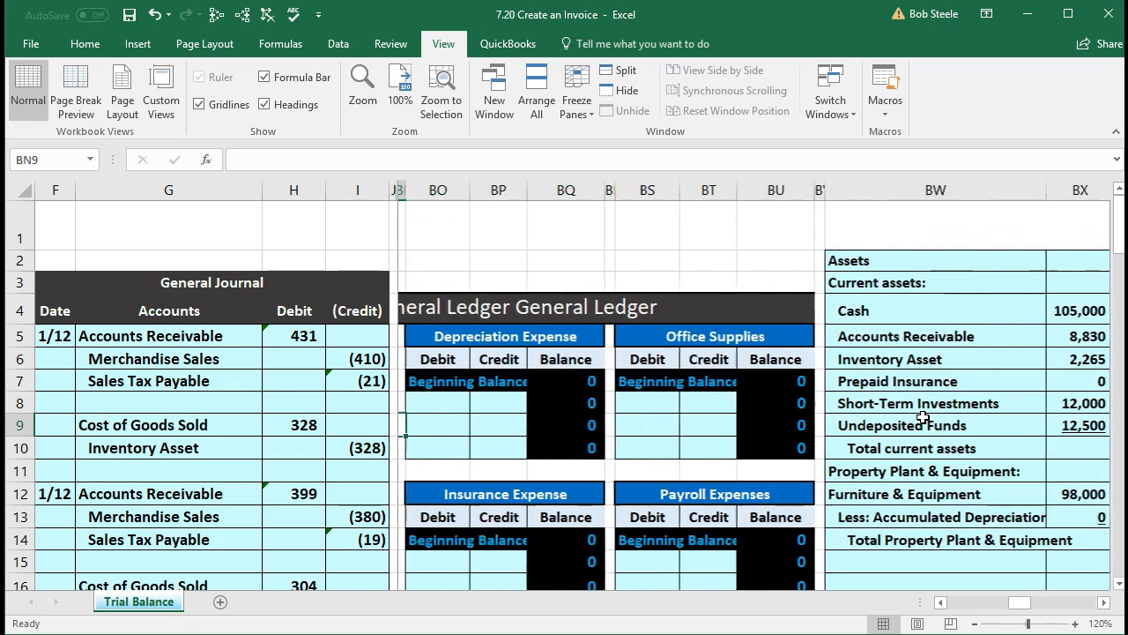
pyautogui.press('Left')
pyautogui.press('Left')
pyautogui.press('Left')
pyautogui.press('Left')
pyautogui.press('Left')
pyautogui.press('Left')
pyautogui.press('Left')
pyautogui.press('Left')
pyautogui.press('Left')
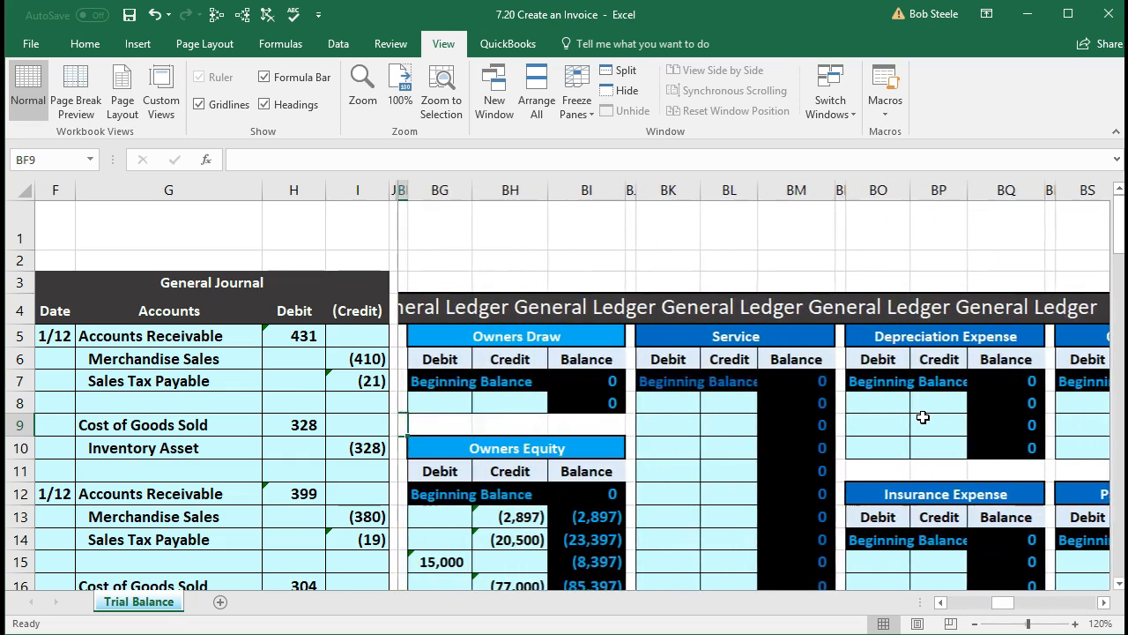
pyautogui.press('Left')
pyautogui.press('Left')
pyautogui.press('Left')
pyautogui.press('Left')
pyautogui.press('Left')
pyautogui.press('Left')
pyautogui.press('Left')
pyautogui.press('Left')
pyautogui.press('Left')
pyautogui.press('Left')
pyautogui.press('Left')
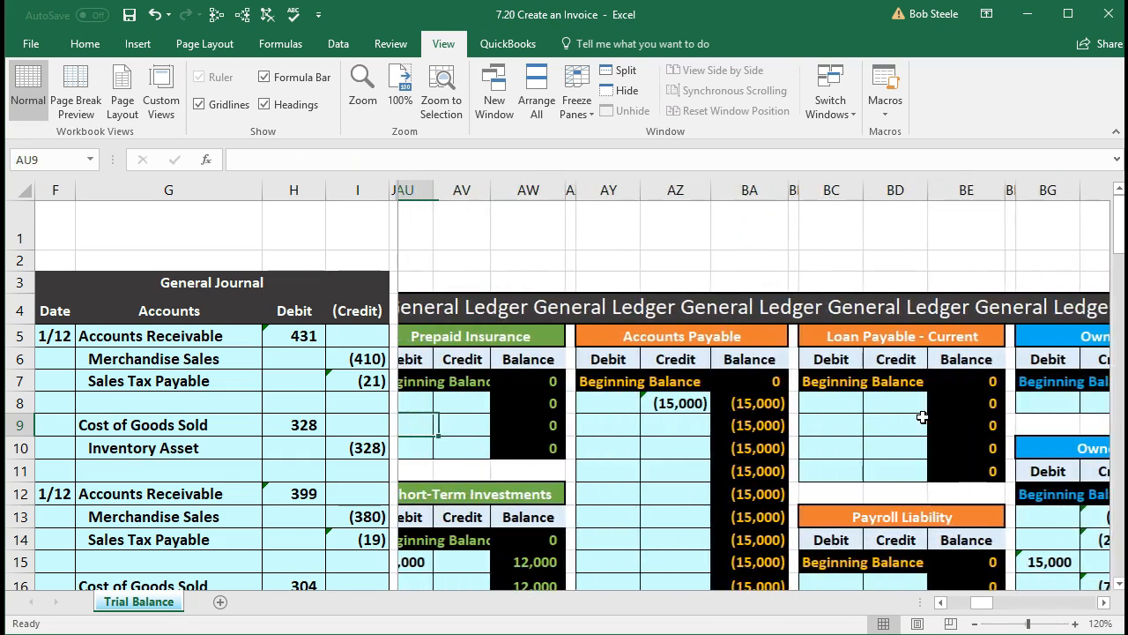
pyautogui.press('Left')
pyautogui.press('Down')
pyautogui.press('Down')
pyautogui.press('Down')
pyautogui.press('Down')
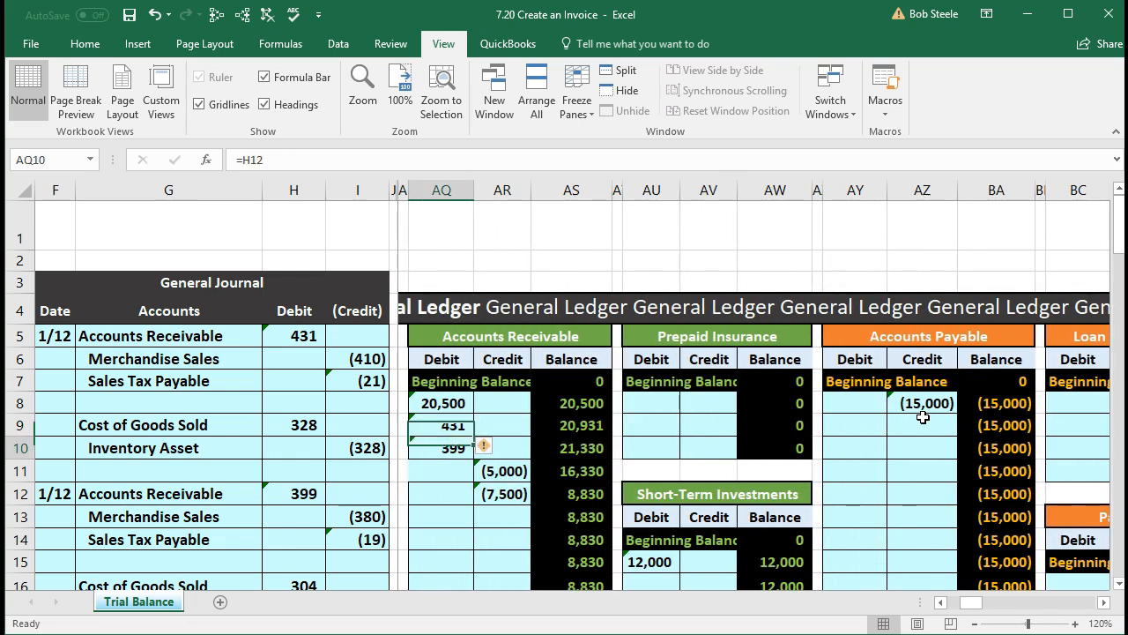
pyautogui.press('Right')
pyautogui.press('Right')
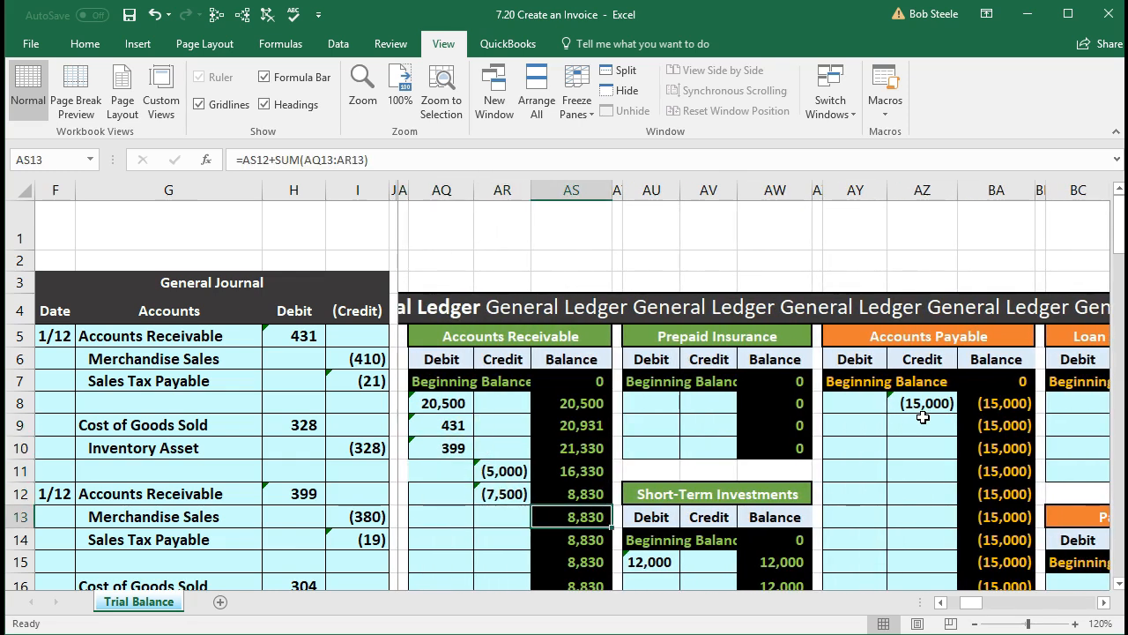
# Check the Accounts Receivable amount in the trial balance and the Total Debits - Total (credits) line in AK38
pyautogui.press('Left')
pyautogui.press('Left')
pyautogui.press('Left')
pyautogui.press('Left')
pyautogui.press('Left')
pyautogui.press('Left')
pyautogui.press('Left')
pyautogui.press('Left')
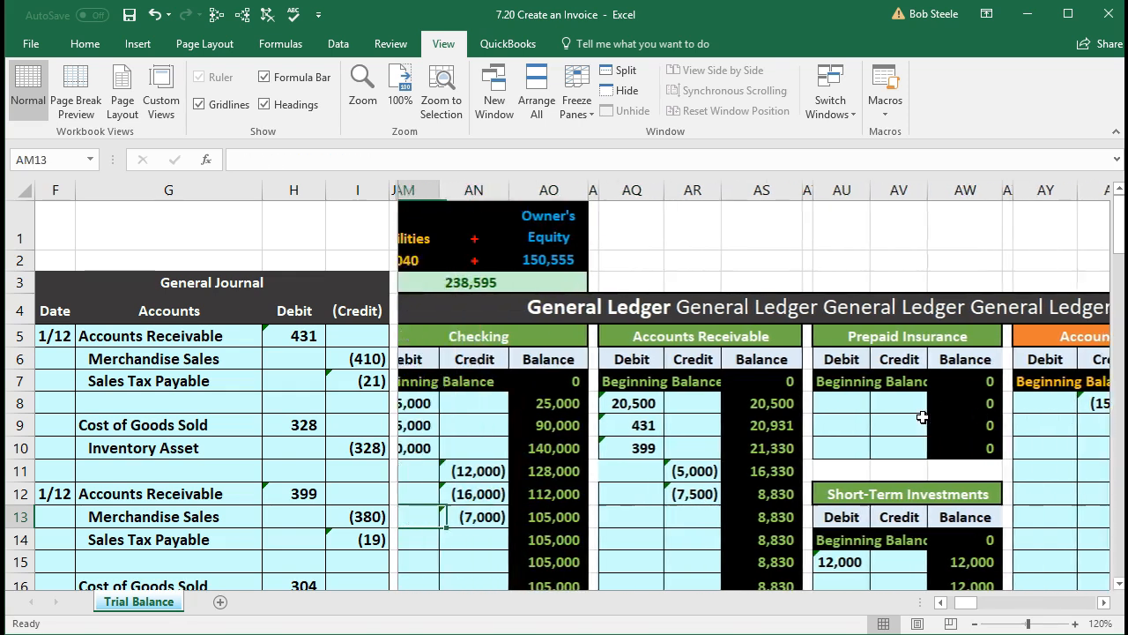
pyautogui.press('Left')
pyautogui.press('Left')
pyautogui.press('Up')
pyautogui.press('Up')
pyautogui.press('Up')
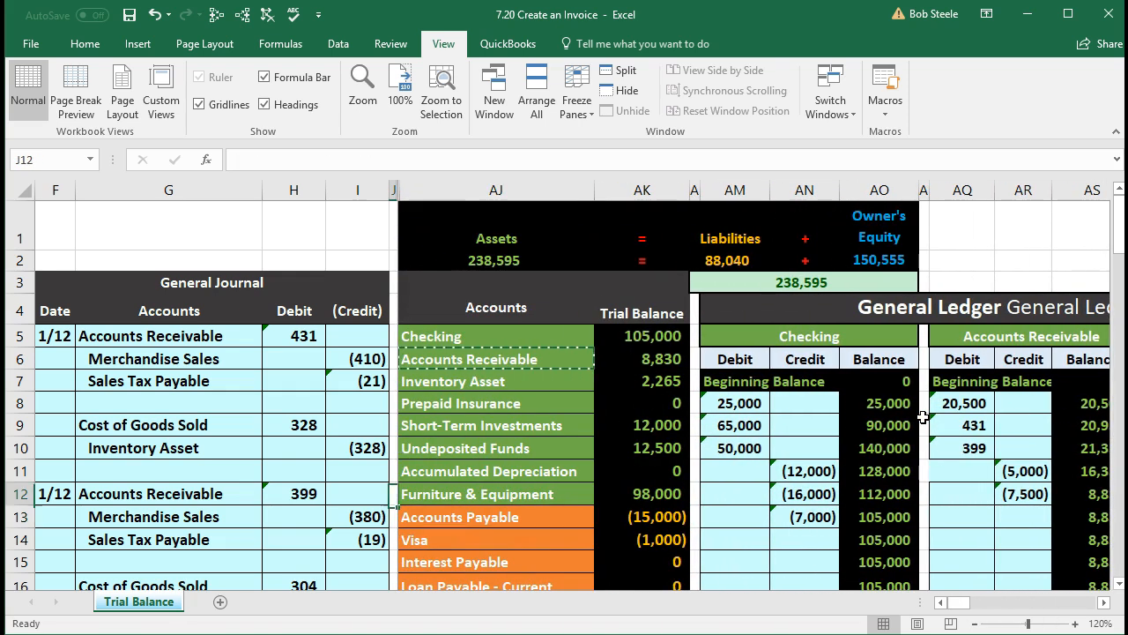
pyautogui.press('Up')
pyautogui.press('Up')
pyautogui.press('Up')
pyautogui.press('Up')
pyautogui.press('Right')
pyautogui.press('Right')
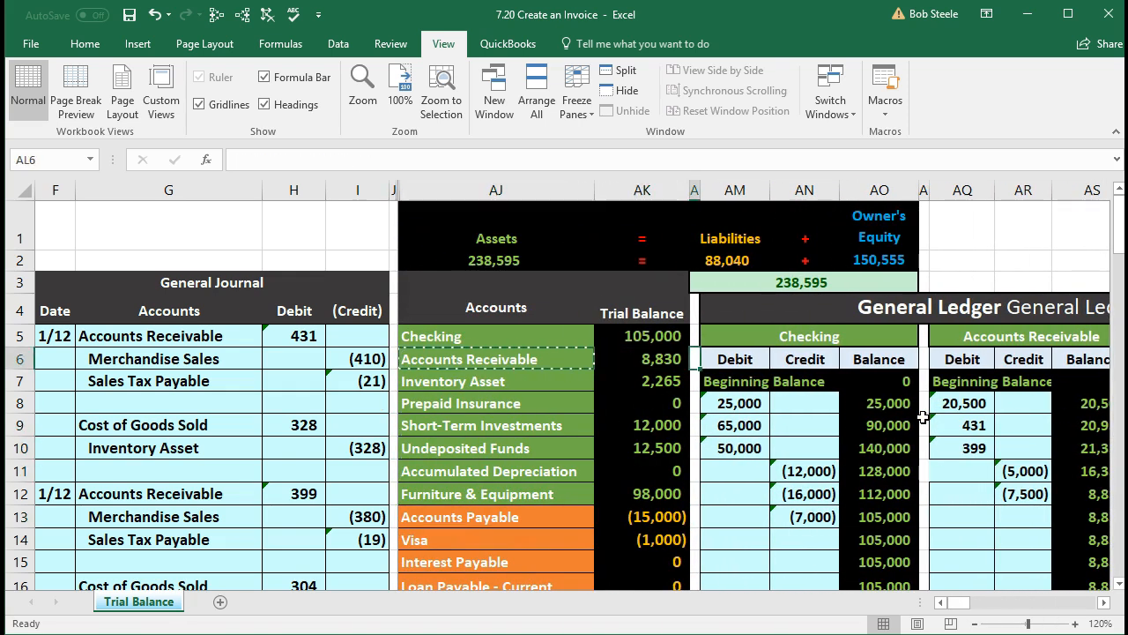
pyautogui.scroll(-9, 710, 403)
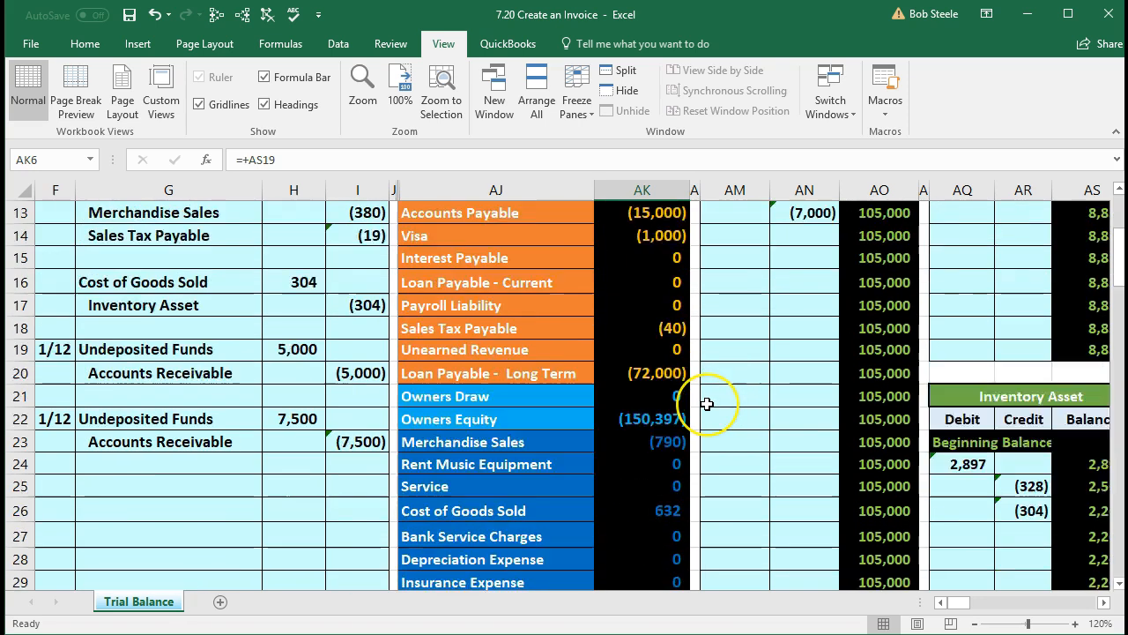
pyautogui.click(674, 442)
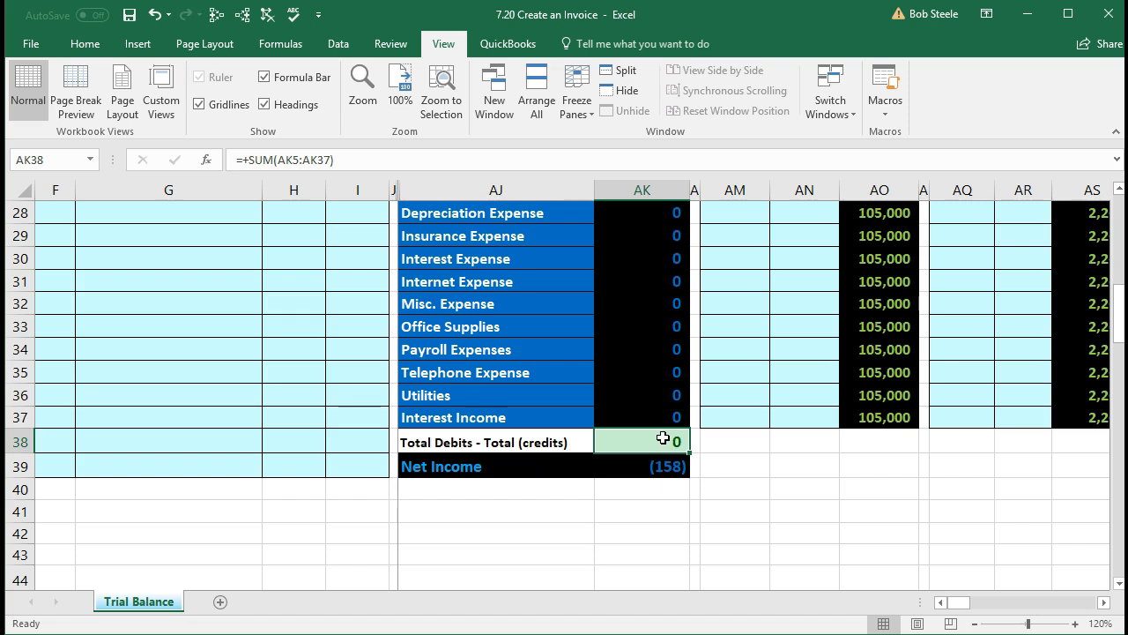
# Review the 1/12 Undeposited Funds payment entry in the general journal, selecting G22:H22
pyautogui.scroll(3, 658, 436)
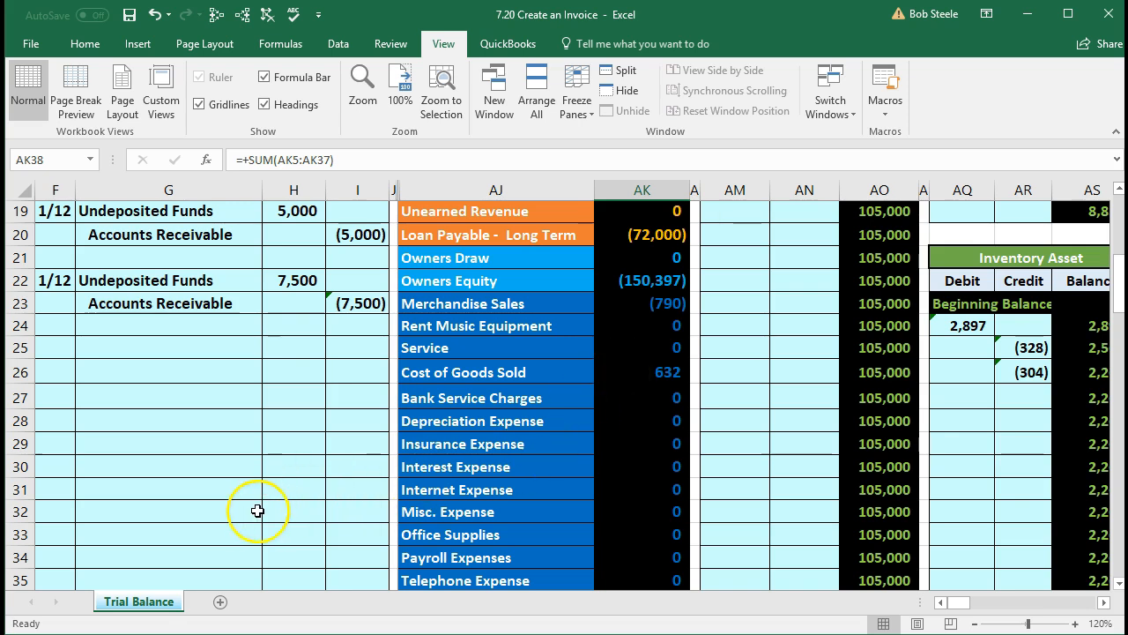
pyautogui.scroll(5, 254, 510)
pyautogui.scroll(-2, 252, 509)
pyautogui.moveTo(253, 495); pyautogui.dragTo(271, 489)
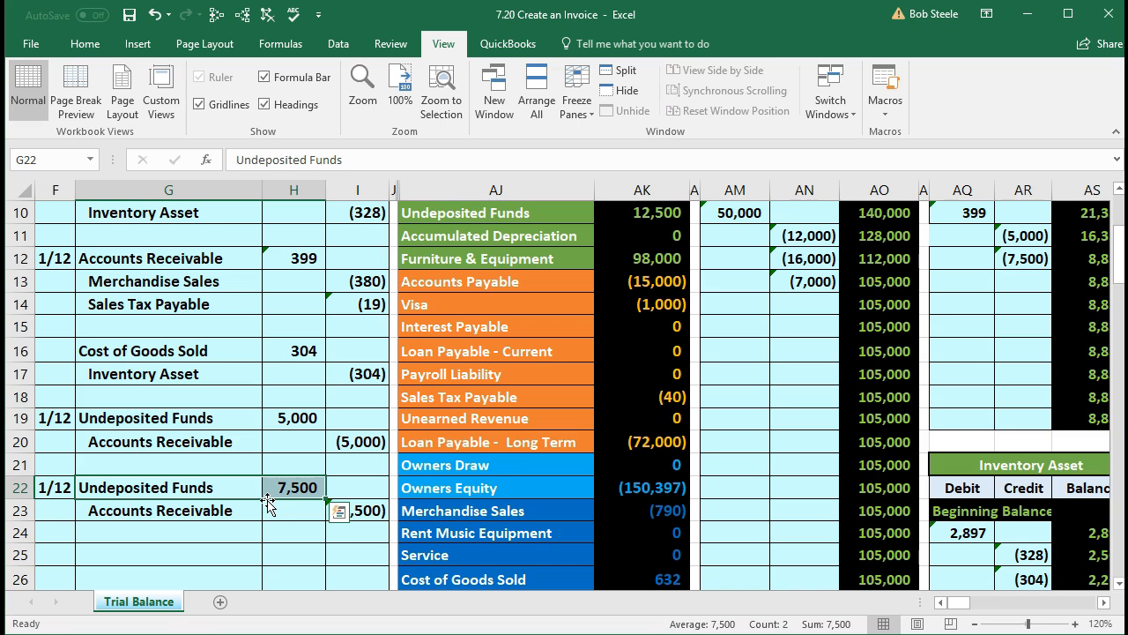
pyautogui.scroll(3, 269, 504)
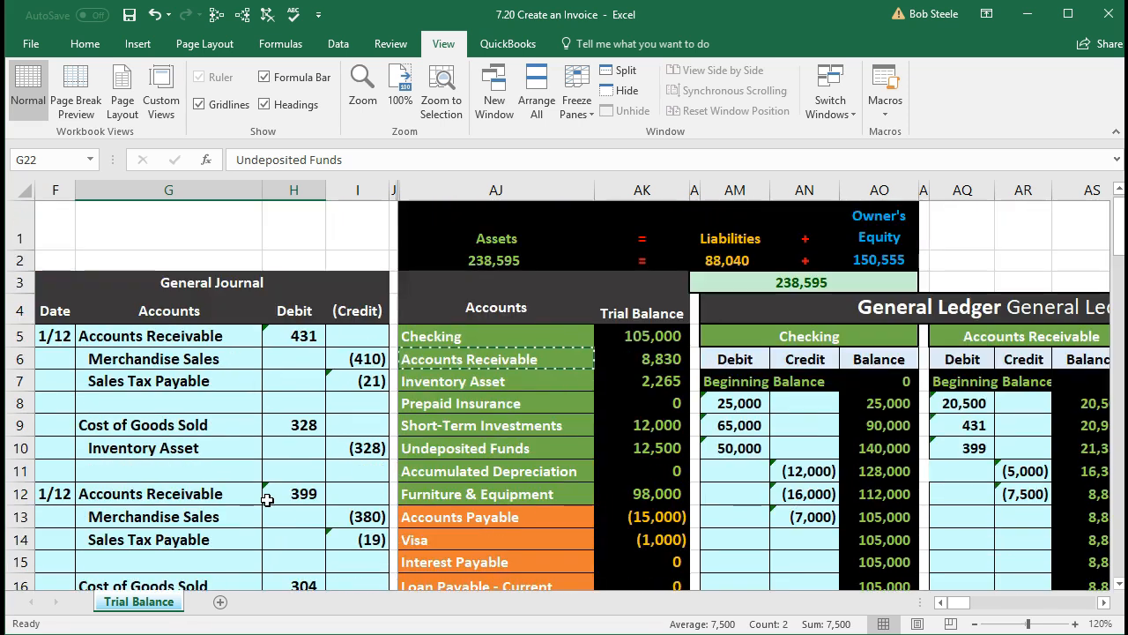
# Unfreeze the worksheet's panes so all rows and columns scroll freely
pyautogui.click(273, 398)
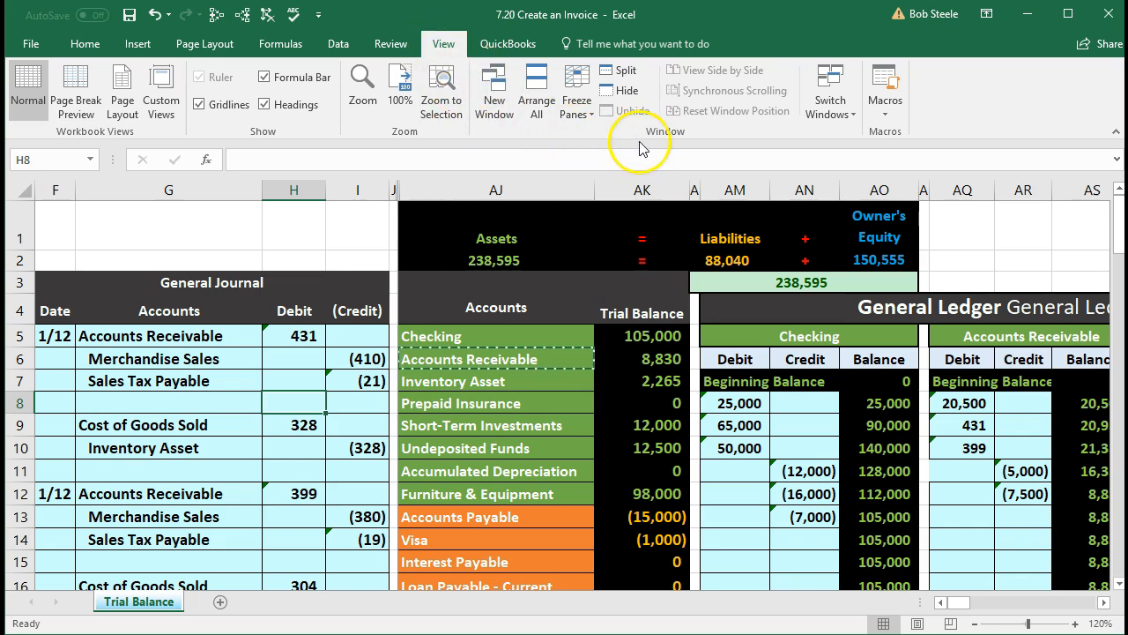
pyautogui.click(584, 113)
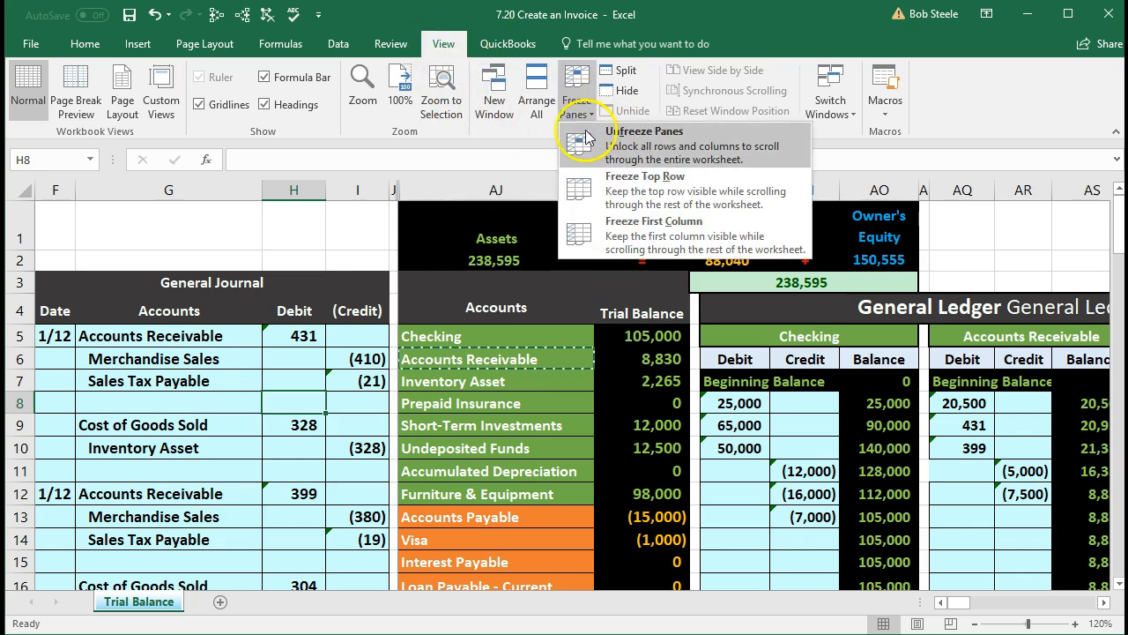
pyautogui.click(684, 138)
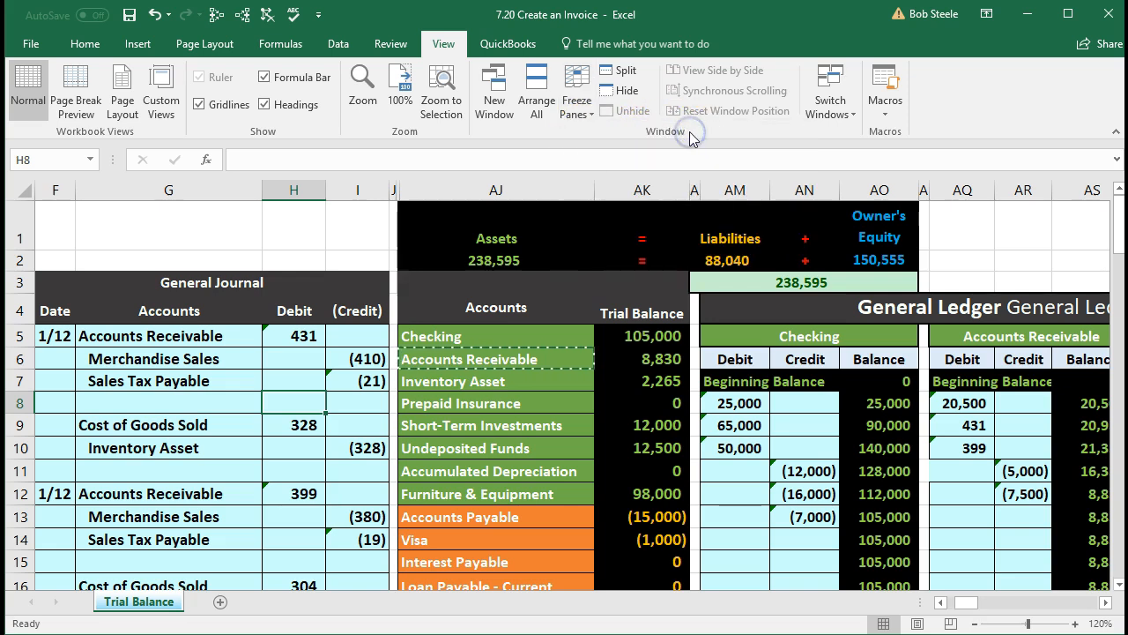
# Trace the dependents of the trial balance amounts for Accounts Receivable in AK6 and Undeposited Funds in AK10
pyautogui.click(634, 354)
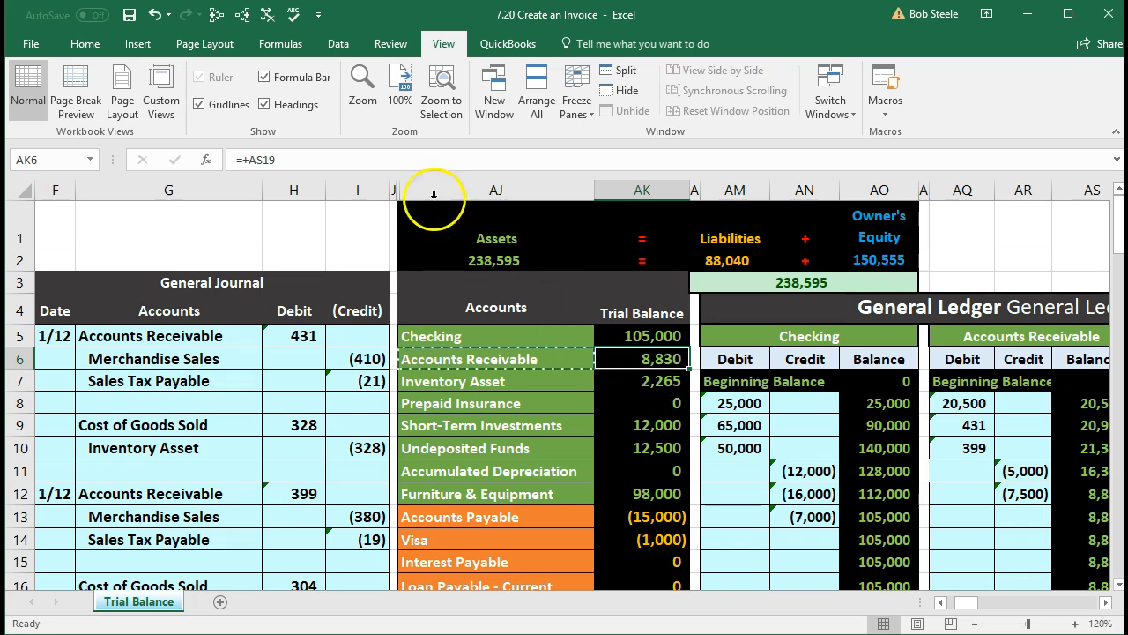
pyautogui.click(242, 15)
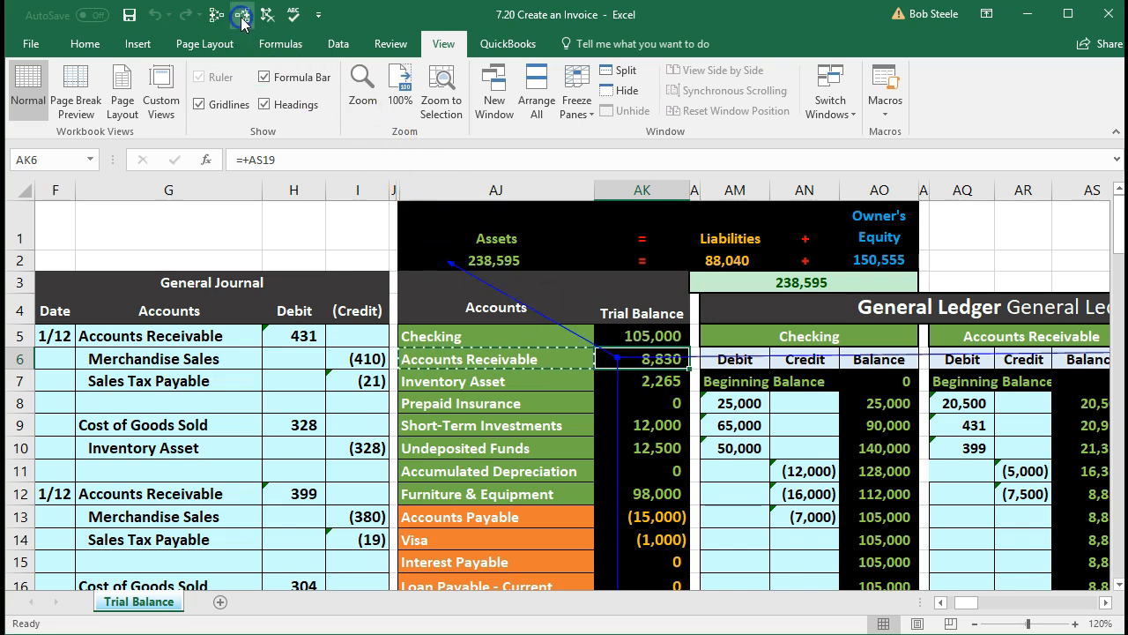
pyautogui.scroll(-2, 616, 386)
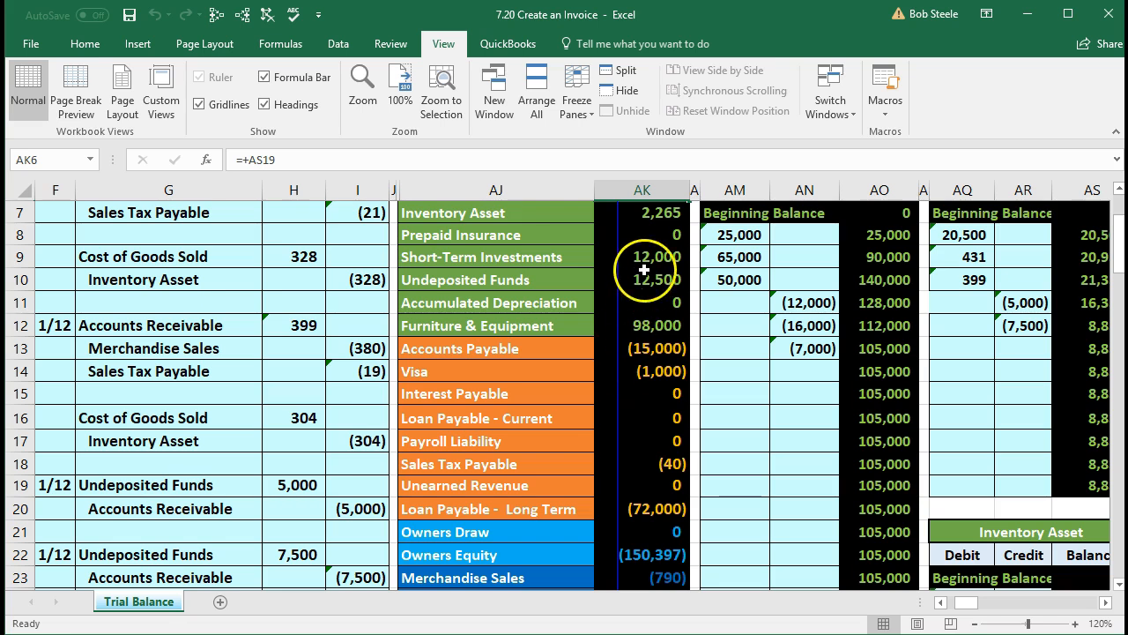
pyautogui.click(652, 276)
pyautogui.click(241, 15)
# Follow the dependent arrows to the balance sheet and inspect the Undeposited Funds formula in BX9 and Accounts Receivable formula in BX5
pyautogui.click(600, 368)
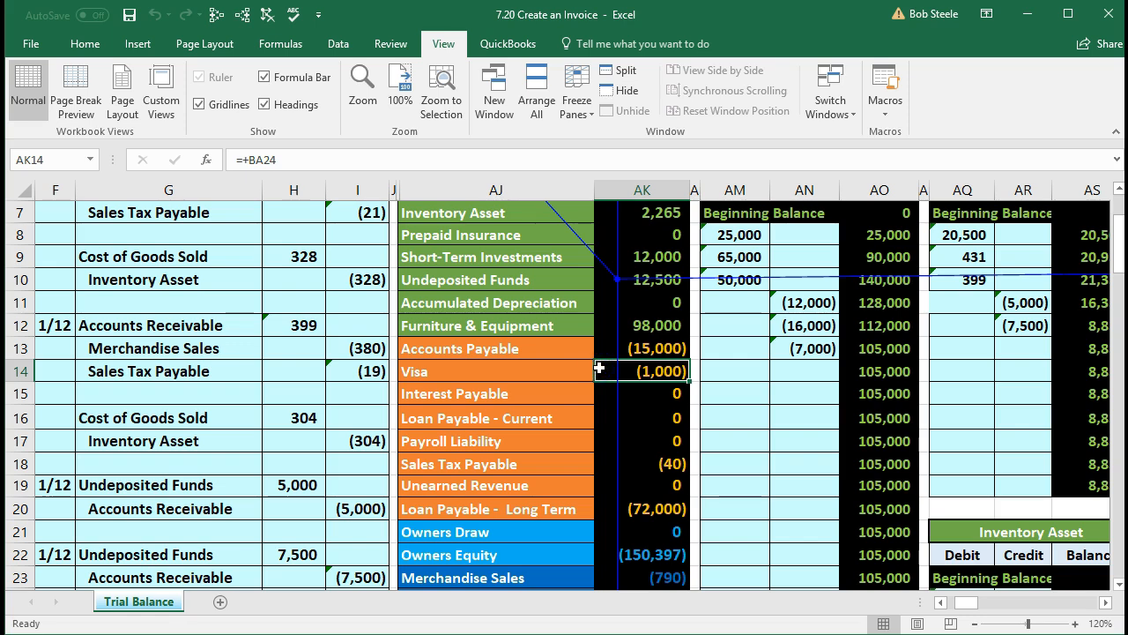
pyautogui.press('Right')
pyautogui.press('Right')
pyautogui.press('Right')
pyautogui.press('Right')
pyautogui.press('Right')
pyautogui.press('Right')
pyautogui.press('Right')
pyautogui.press('Right')
pyautogui.press('Right')
pyautogui.press('Right')
pyautogui.press('Right')
pyautogui.press('Right')
pyautogui.press('Right')
pyautogui.press('Right')
pyautogui.press('Right')
pyautogui.press('Right')
pyautogui.press('Right')
pyautogui.press('Right')
pyautogui.press('Right')
pyautogui.press('Right')
pyautogui.press('Right')
pyautogui.press('Right')
pyautogui.press('Right')
pyautogui.press('Right')
pyautogui.press('Right')
pyautogui.press('Right')
pyautogui.press('Right')
pyautogui.press('Right')
pyautogui.press('Right')
pyautogui.press('Right')
pyautogui.press('Right')
pyautogui.press('Right')
pyautogui.press('Right')
pyautogui.press('Right')
pyautogui.press('Right')
pyautogui.press('Right')
pyautogui.press('Right')
pyautogui.press('Right')
pyautogui.press('Right')
pyautogui.press('Right')
pyautogui.press('Right')
pyautogui.press('Right')
pyautogui.press('Right')
pyautogui.press('Right')
pyautogui.press('Right')
pyautogui.press('Right')
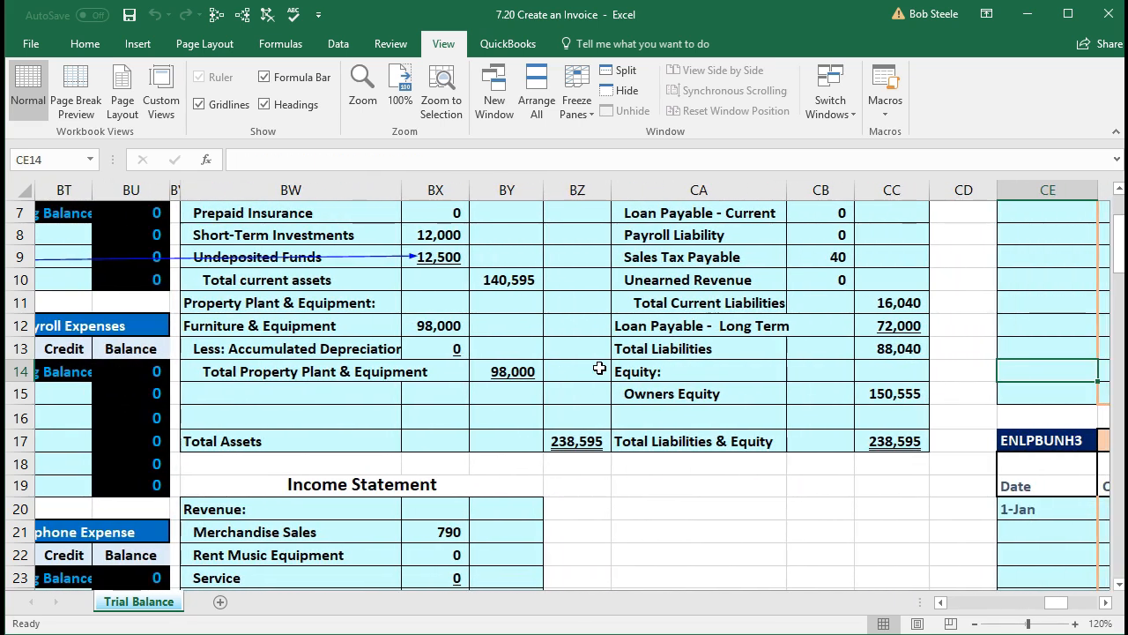
pyautogui.scroll(2, 599, 367)
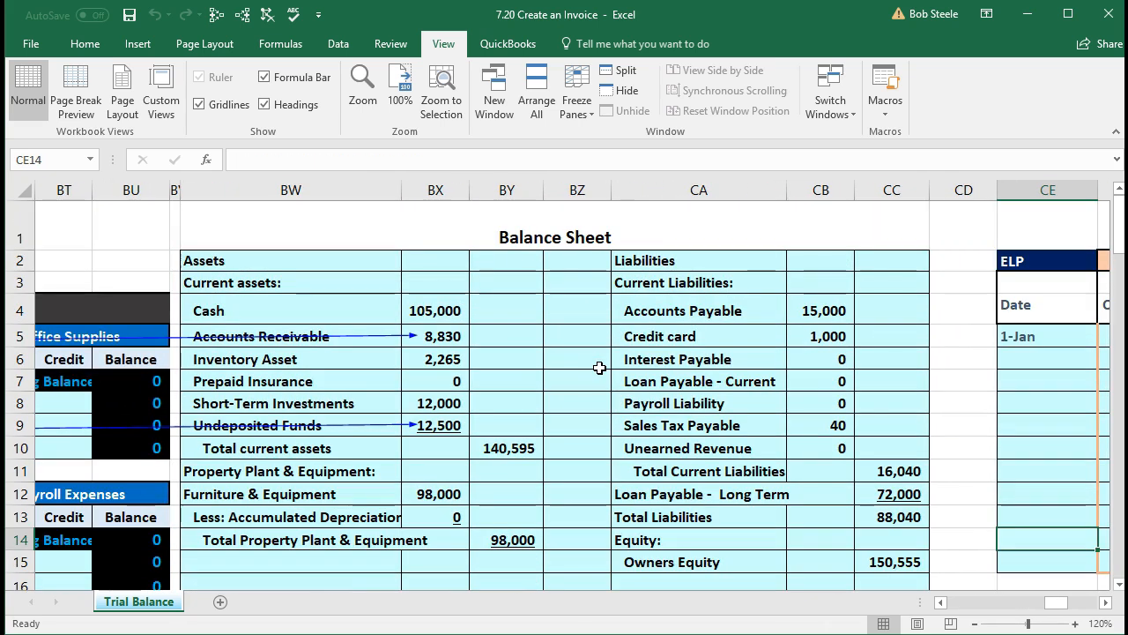
pyautogui.scroll(-1, 599, 367)
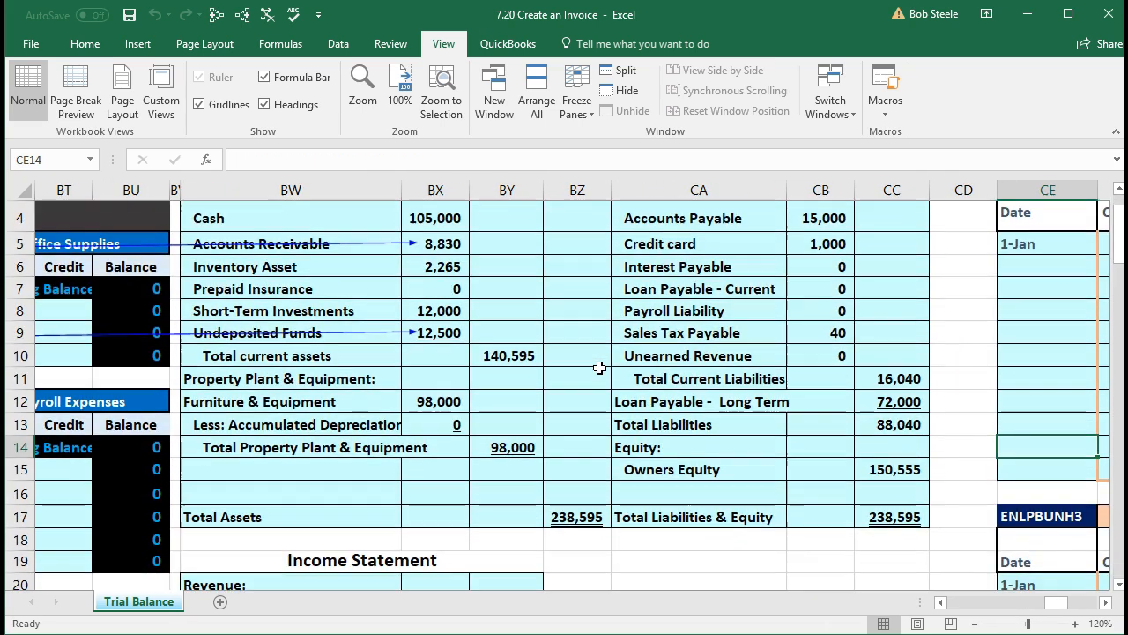
pyautogui.click(458, 335)
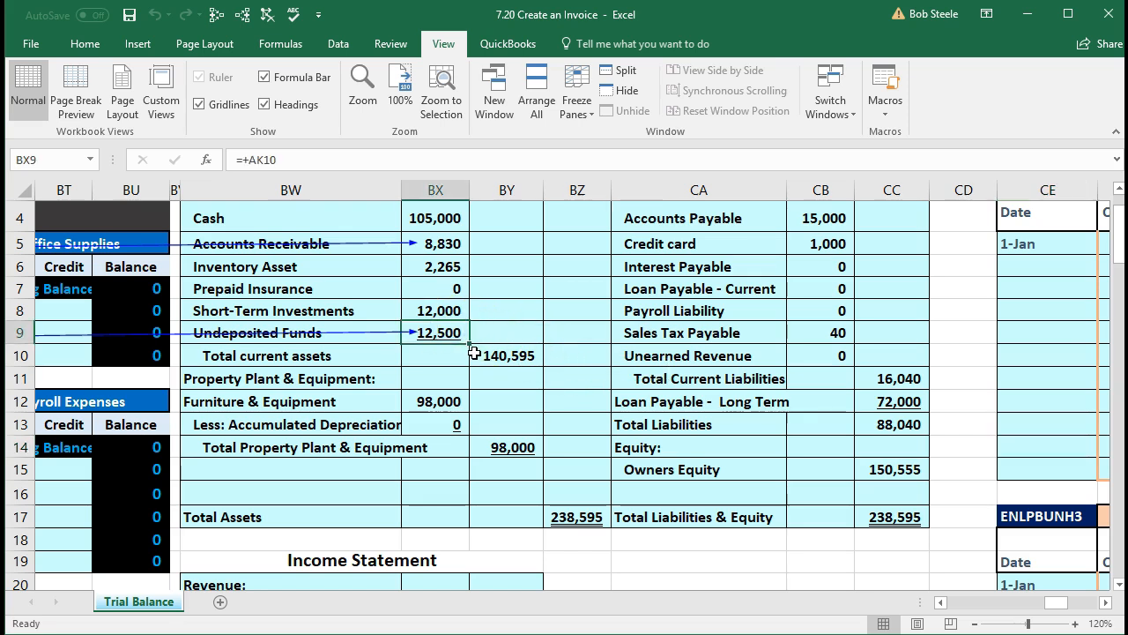
pyautogui.click(450, 244)
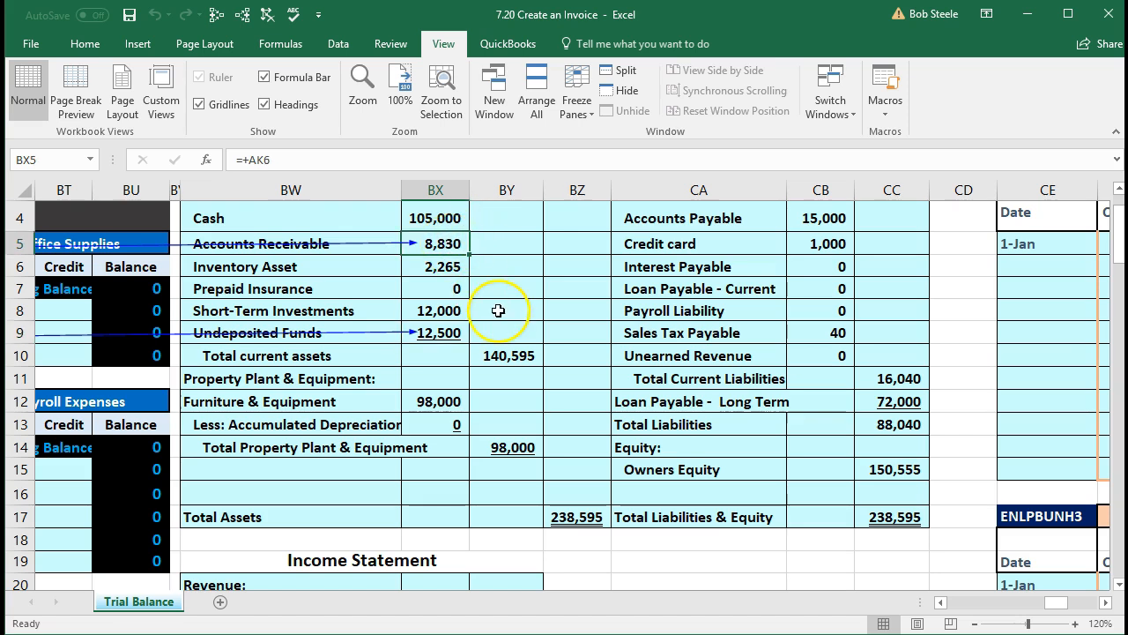
# Inspect the balance sheet formulas for Total Assets in BZ17 and Total Liabilities & Equity in CC17
pyautogui.click(582, 526)
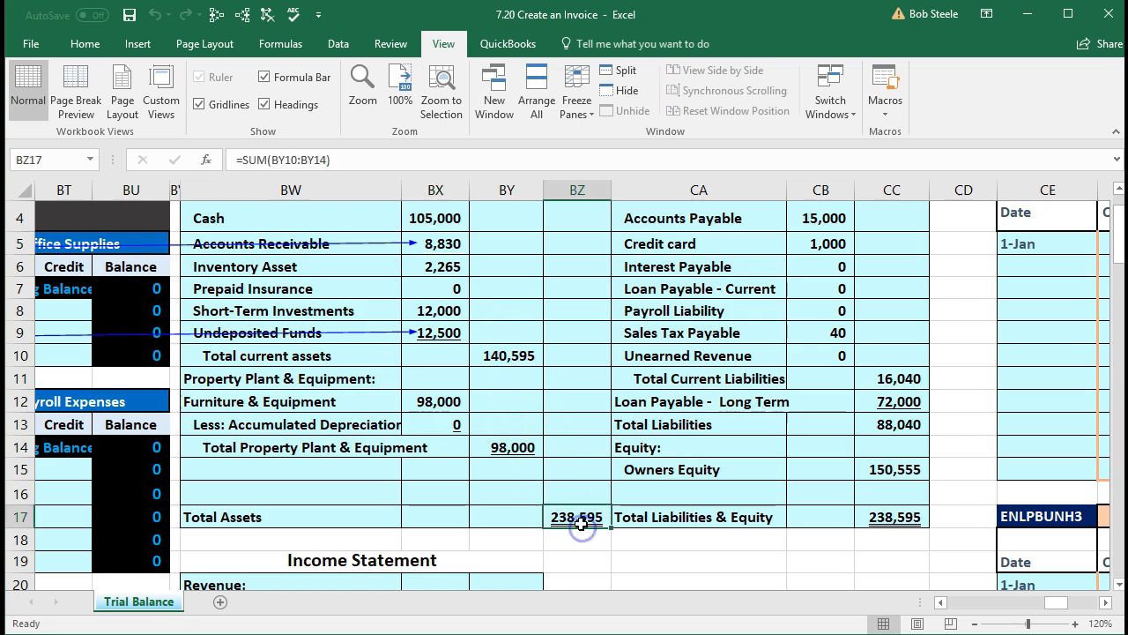
pyautogui.doubleClick(582, 526)
pyautogui.press('Return')
pyautogui.click(890, 516)
pyautogui.doubleClick(895, 517)
pyautogui.press('Return')
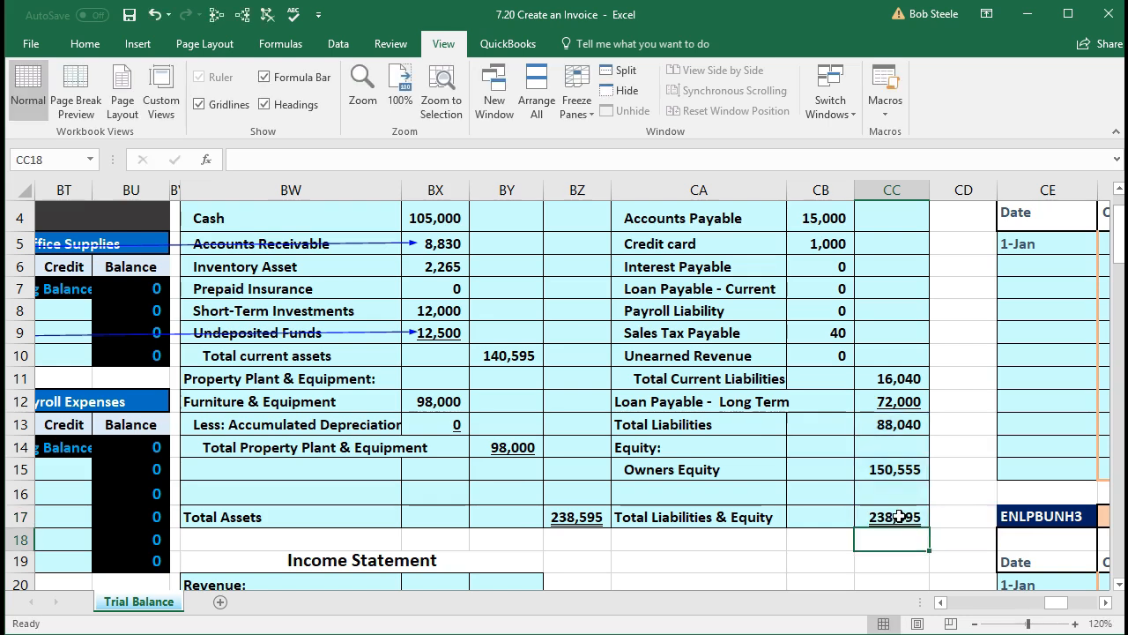
# Check Net Income in BY42 and compare Ending Owner's Equity in BY73 with the balance sheet's Owners Equity in CC15
pyautogui.scroll(-4, 897, 516)
pyautogui.scroll(-3, 546, 418)
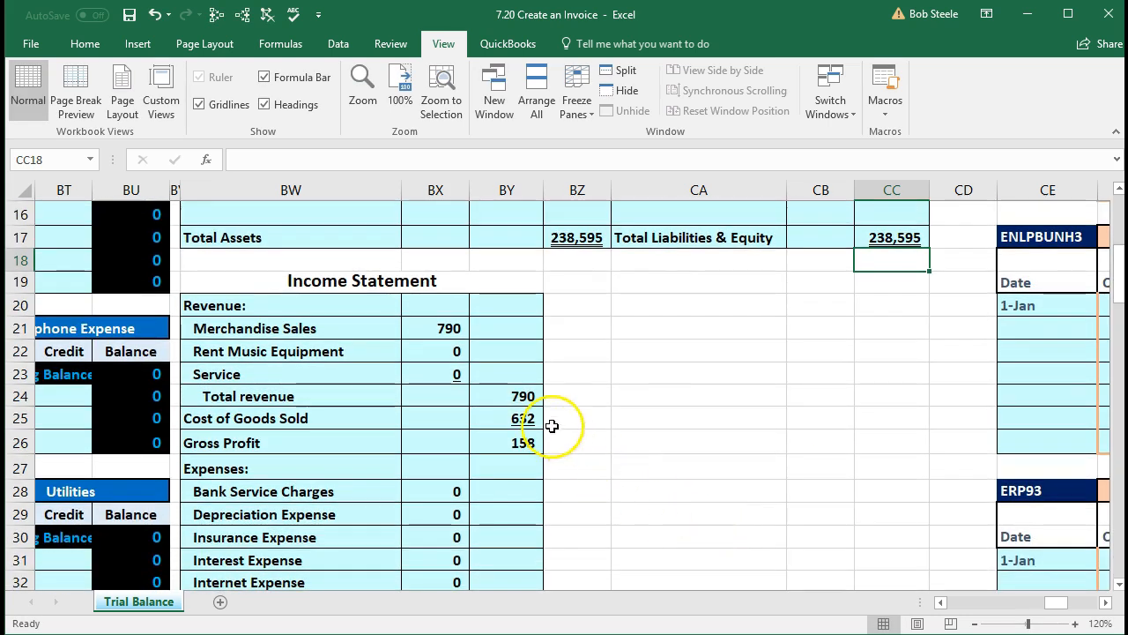
pyautogui.scroll(-4, 541, 414)
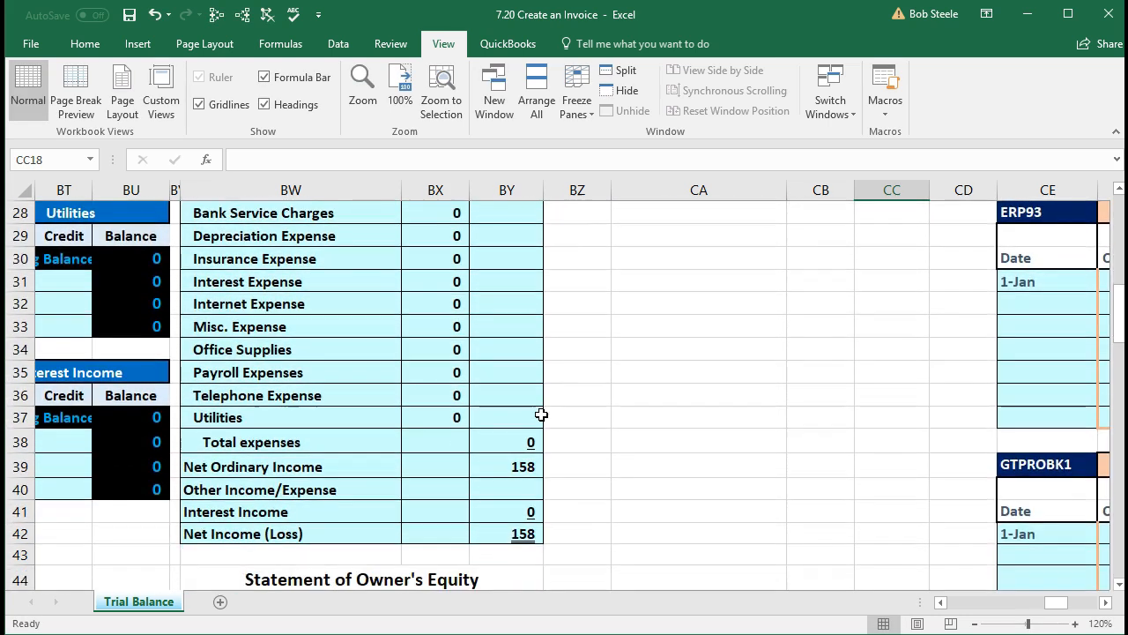
pyautogui.click(536, 401)
pyautogui.scroll(-1, 536, 403)
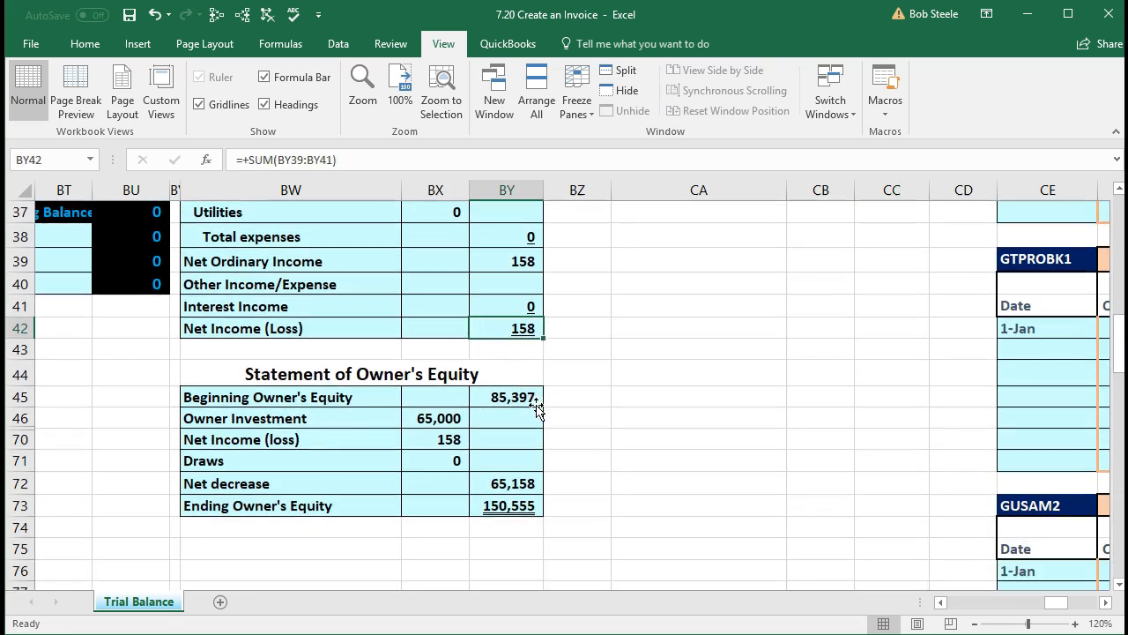
pyautogui.click(506, 506)
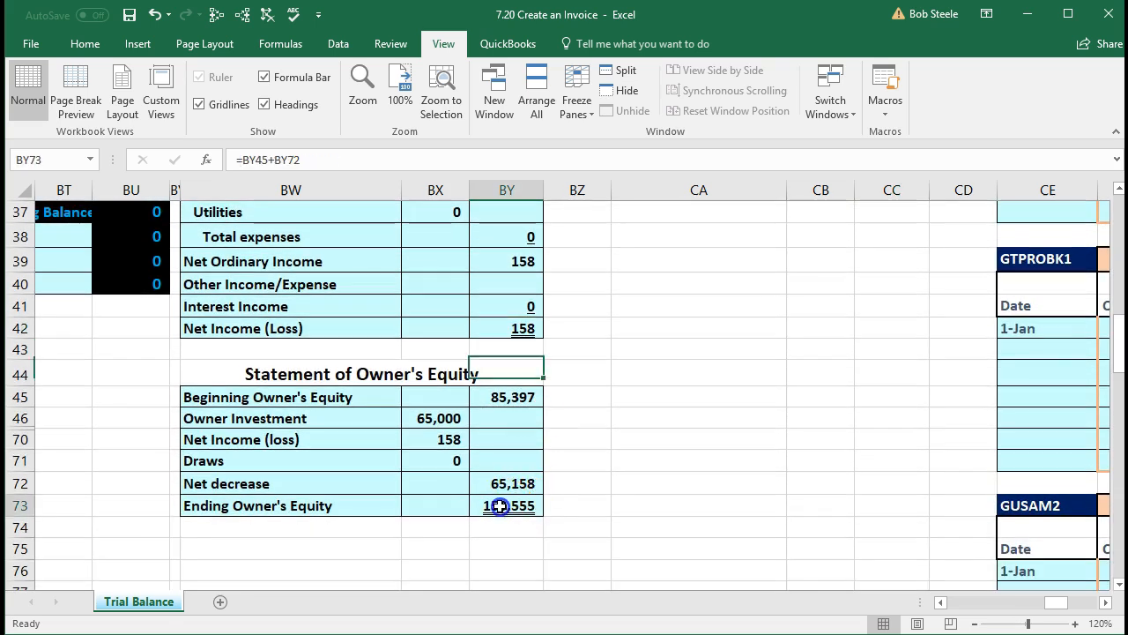
pyautogui.scroll(8, 591, 508)
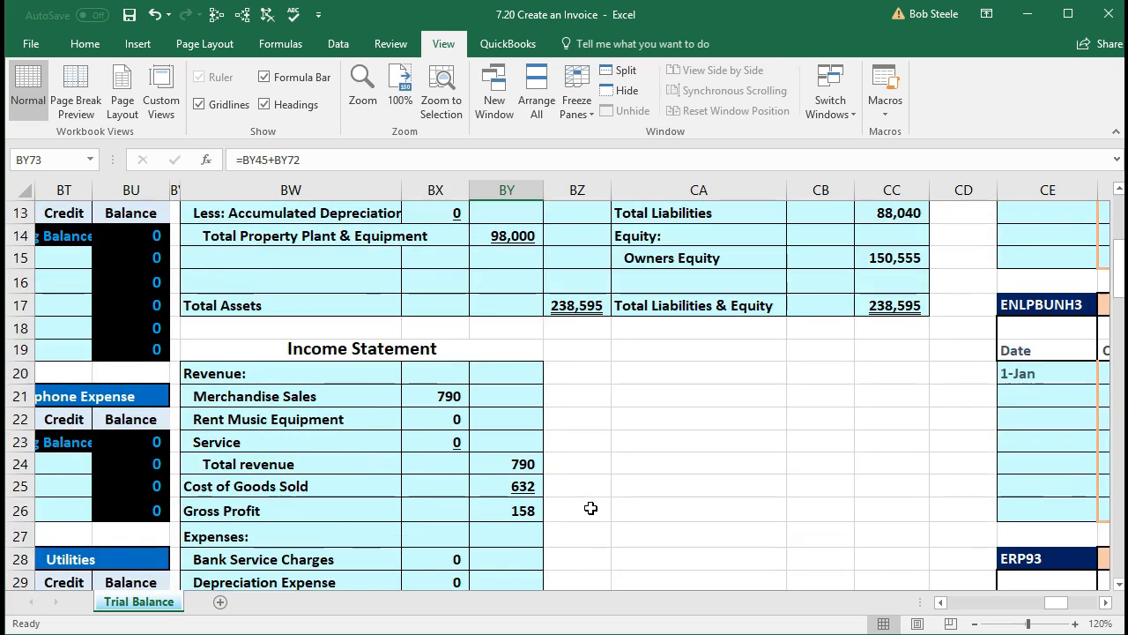
pyautogui.click(871, 257)
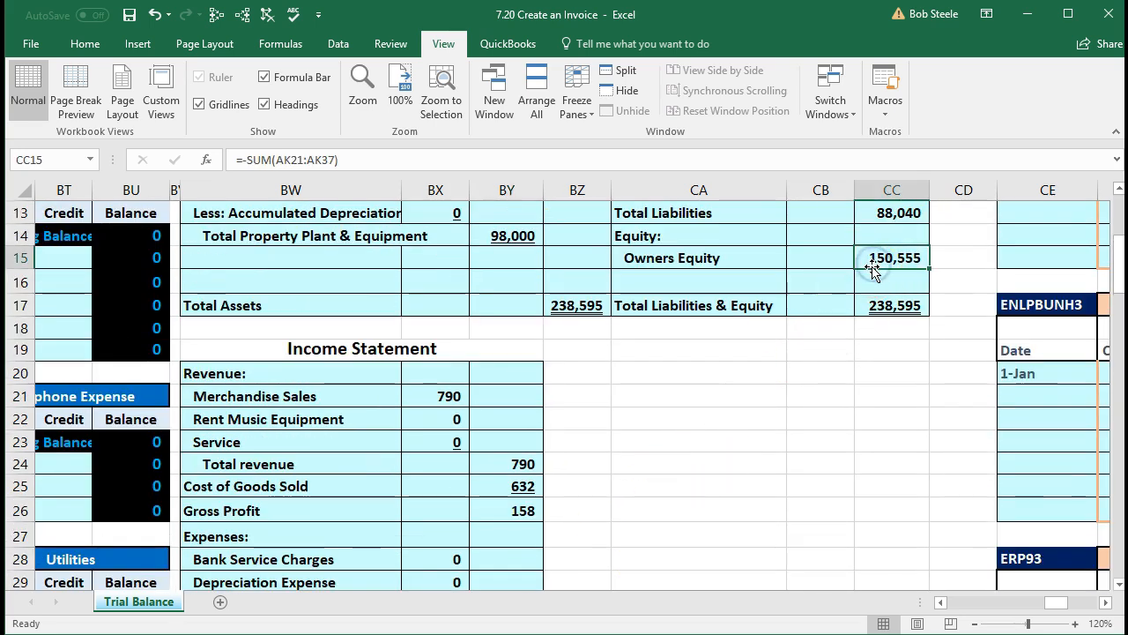
pyautogui.scroll(1, 869, 279)
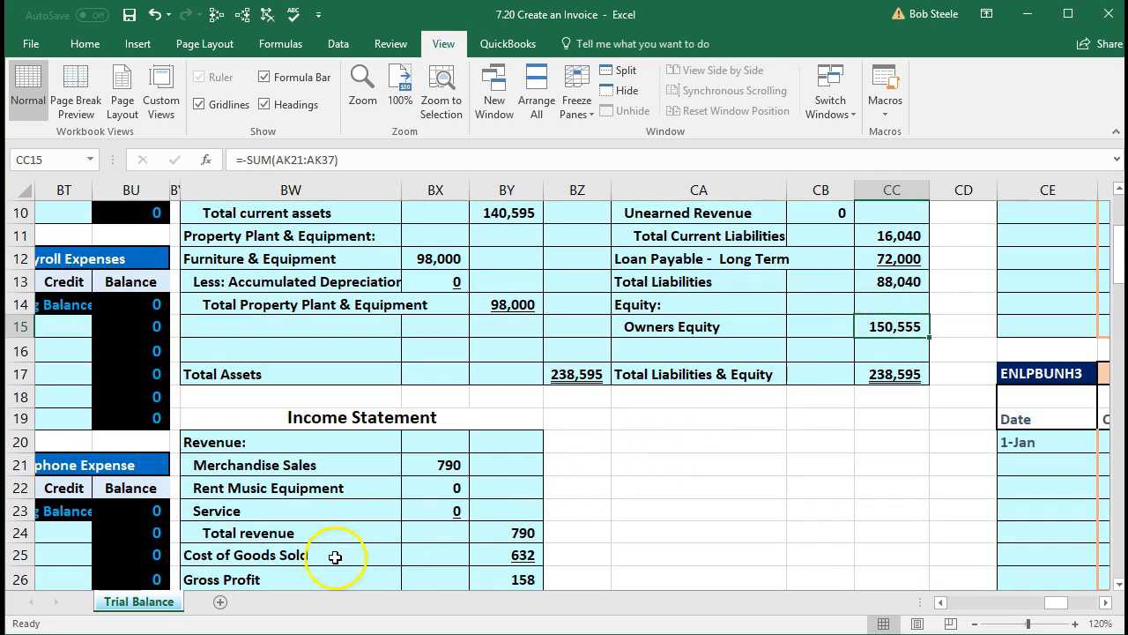